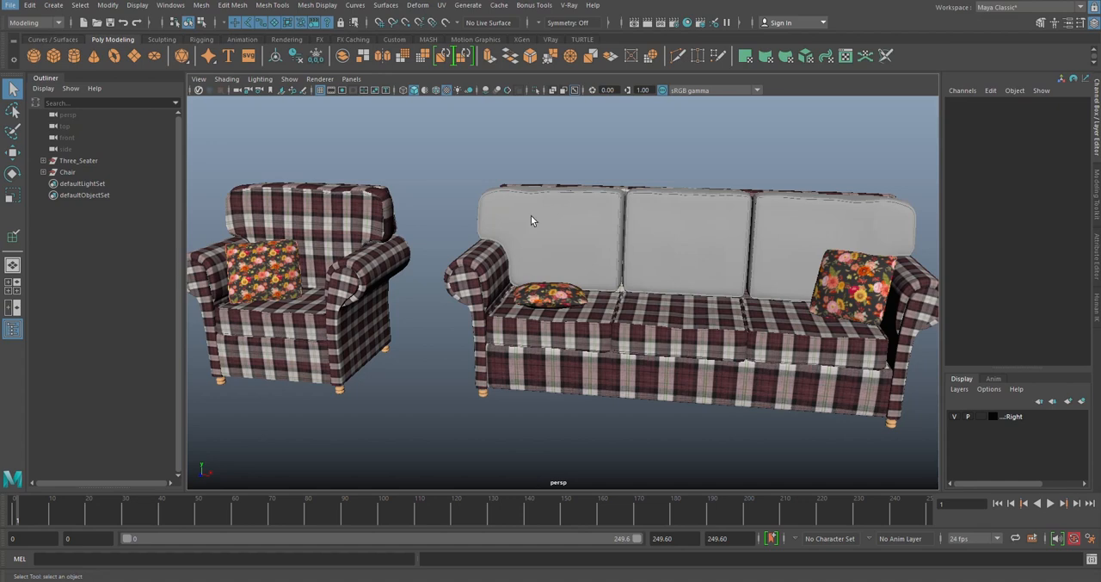
# - Select the sofa's leftmost untextured back cushion and isolate it in the viewport
pyautogui.keyDown('alt'); pyautogui.moveTo(531, 221); pyautogui.dragTo(570, 243); pyautogui.keyUp('alt')
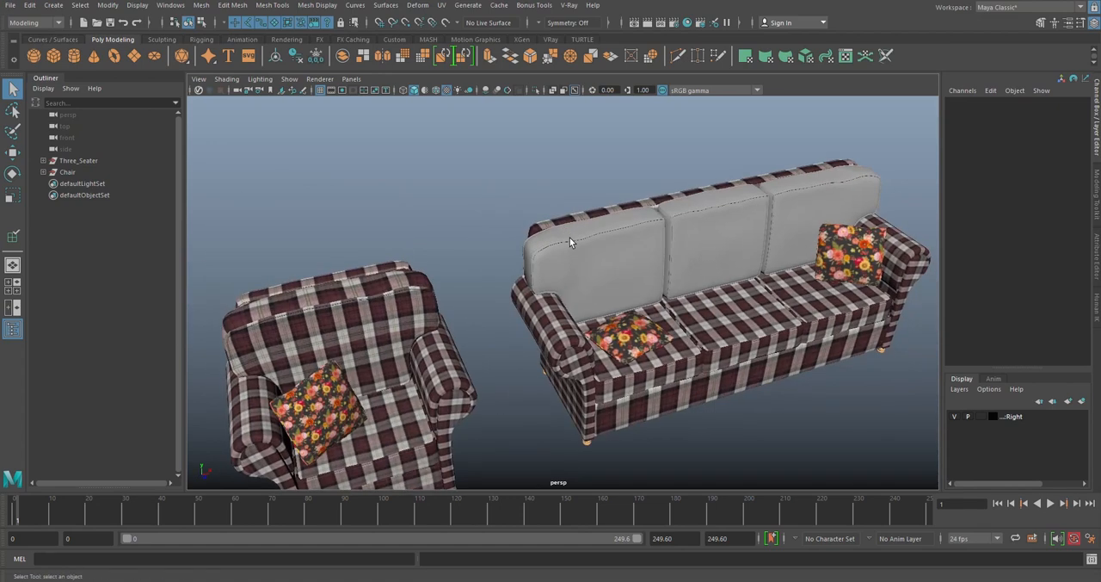
pyautogui.scroll(5, 526, 230)
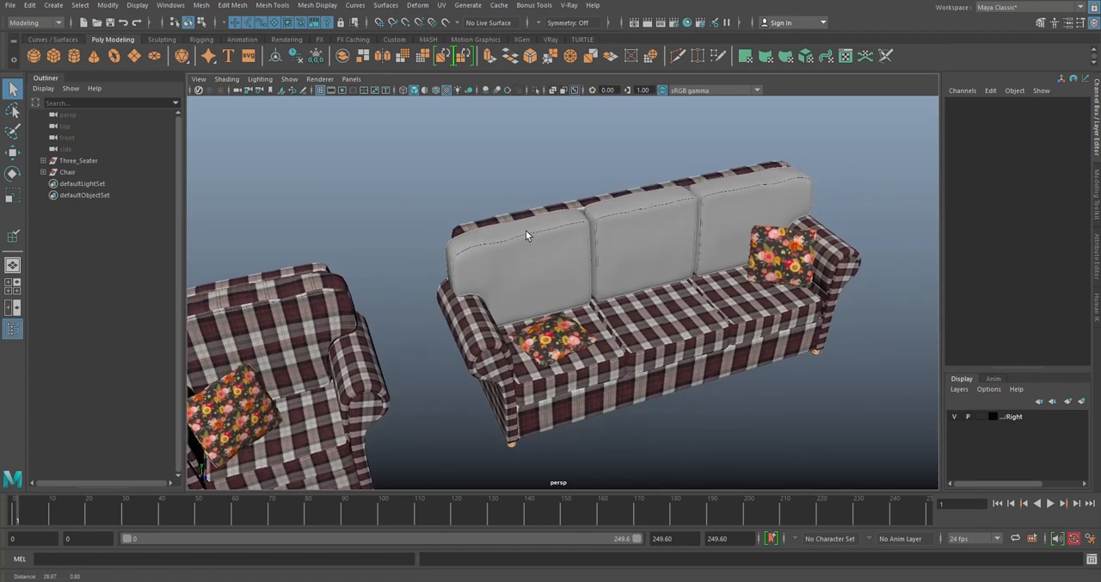
pyautogui.click(518, 223)
pyautogui.scroll(3, 602, 216)
pyautogui.click(634, 196)
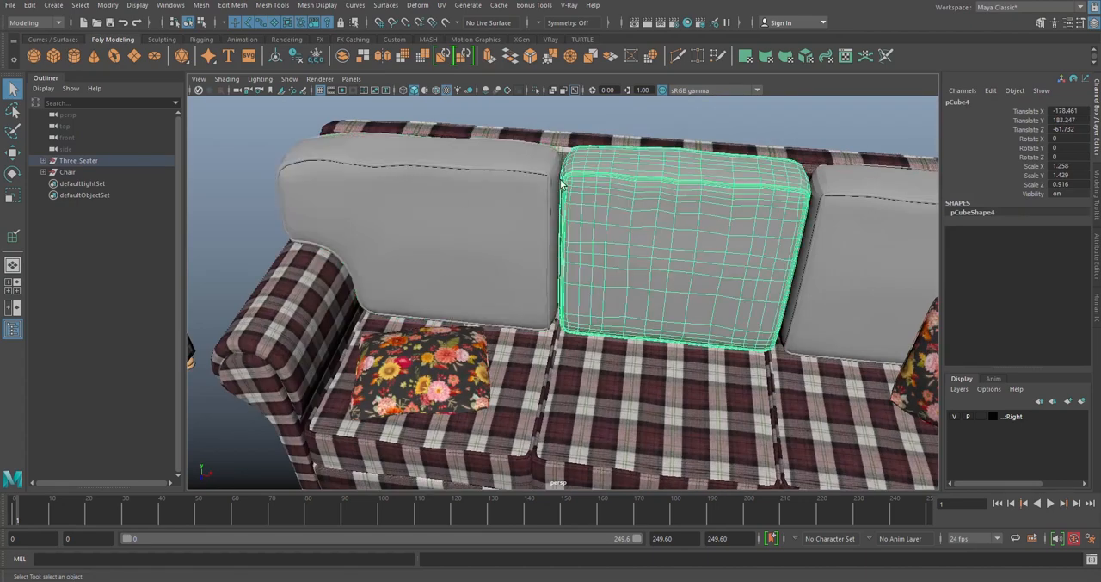
pyautogui.keyDown('alt'); pyautogui.moveTo(508, 215); pyautogui.dragTo(649, 226); pyautogui.keyUp('alt')
pyautogui.scroll(3, 635, 226)
pyautogui.click(649, 226)
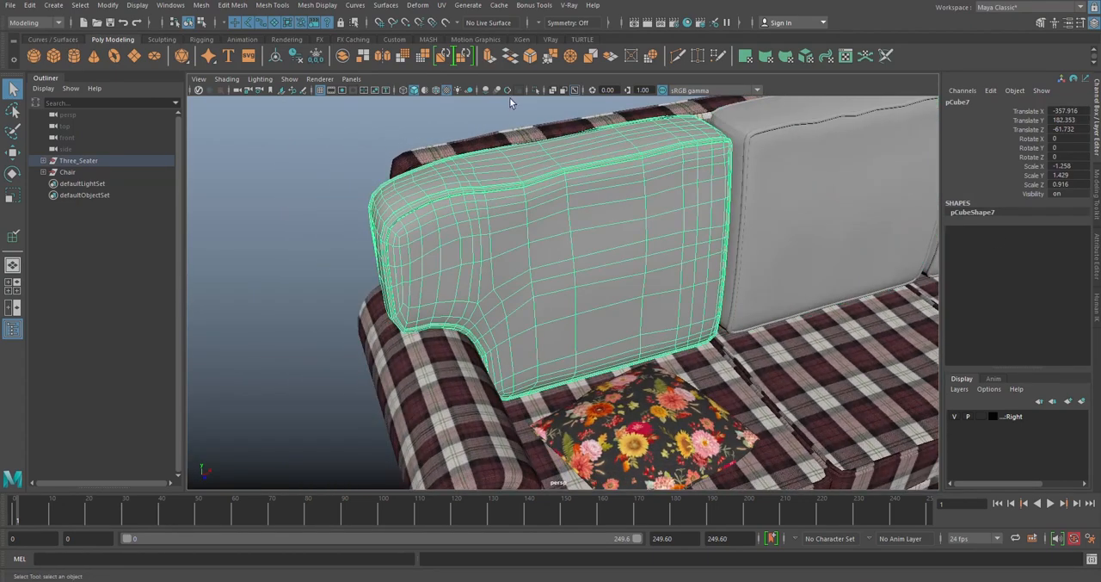
pyautogui.click(536, 90)
pyautogui.moveTo(644, 238)
pyautogui.keyDown('alt'); pyautogui.mouseDown()
pyautogui.moveTo(604, 231)
pyautogui.moveTo(612, 261)
pyautogui.moveTo(632, 230)
pyautogui.mouseUp(); pyautogui.keyUp('alt')
# - Create camera-based UVs on the isolated cushion without a new UV set, and clear the resulting face selection
pyautogui.click(441, 5)
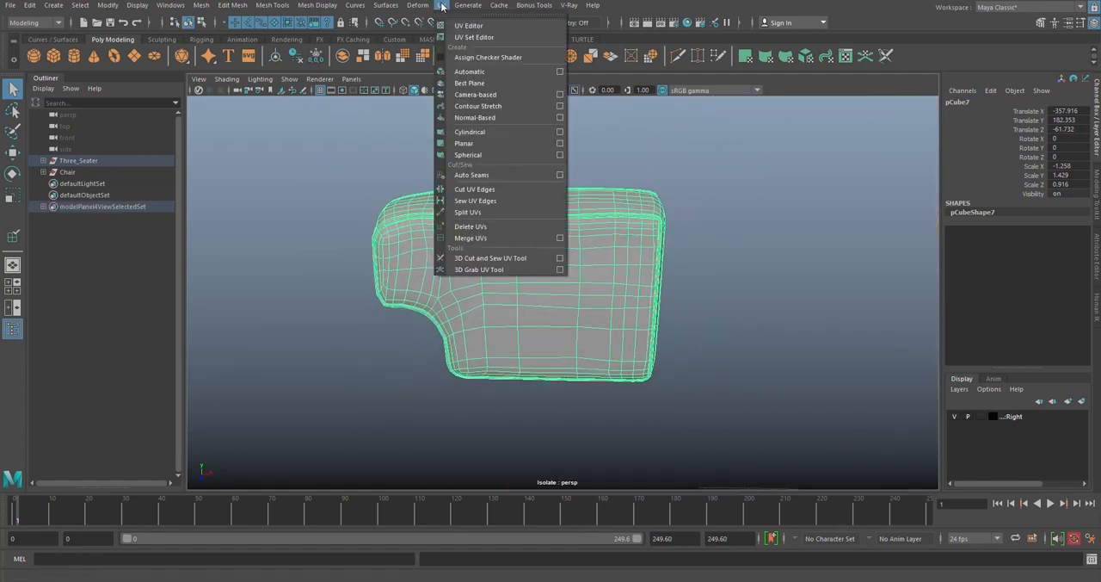
pyautogui.click(560, 96)
pyautogui.click(639, 394)
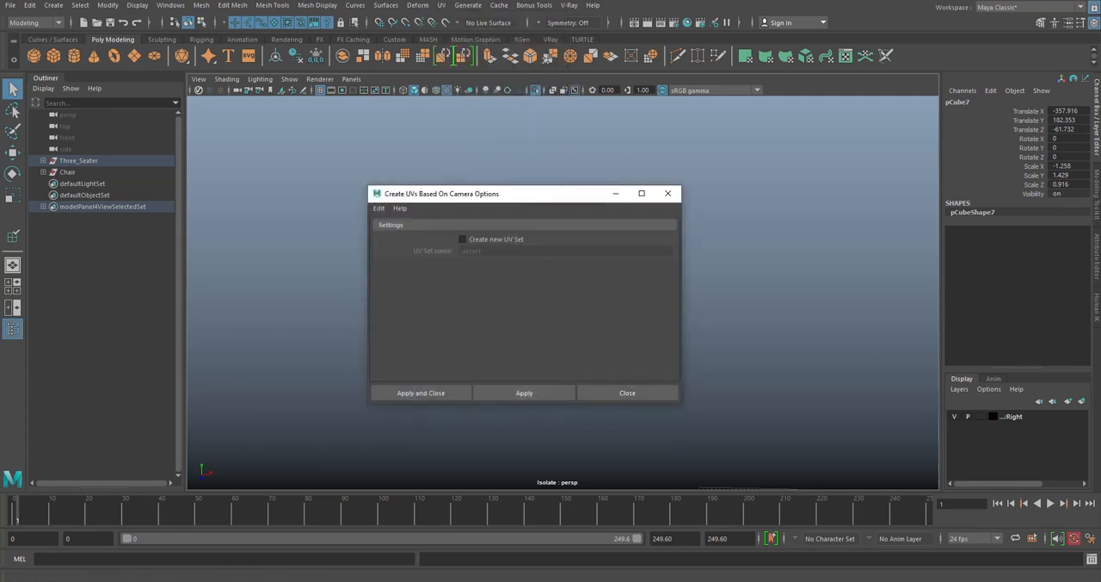
pyautogui.click(536, 389)
pyautogui.click(668, 193)
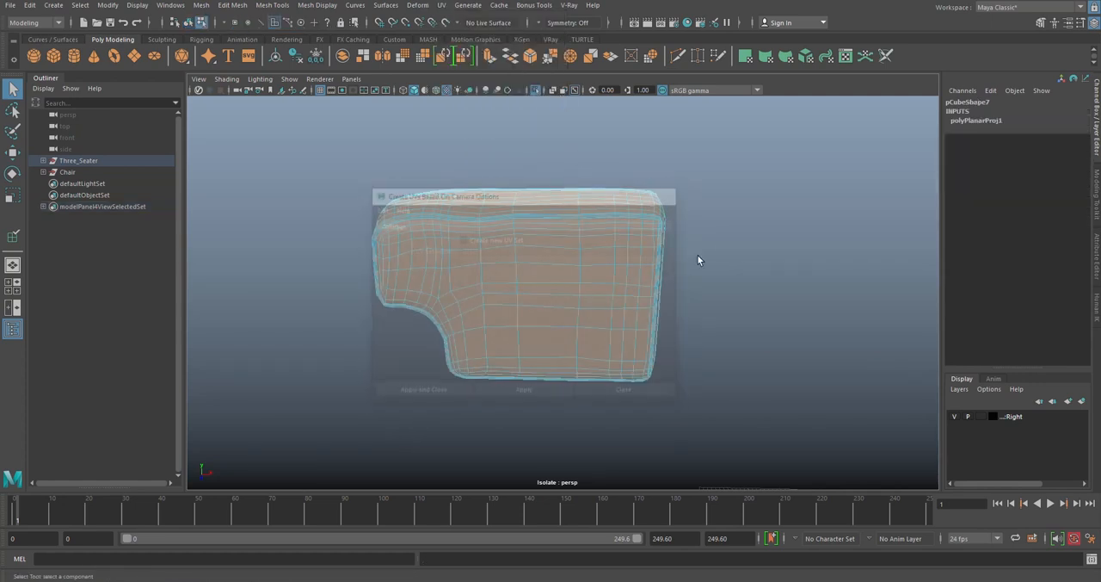
pyautogui.click(719, 242)
# - Open the UV Editor and move its window aside to uncover the cushion
pyautogui.moveTo(718, 242)
pyautogui.keyDown('alt'); pyautogui.mouseDown()
pyautogui.moveTo(552, 198)
pyautogui.moveTo(560, 190)
pyautogui.mouseUp(); pyautogui.keyUp('alt')
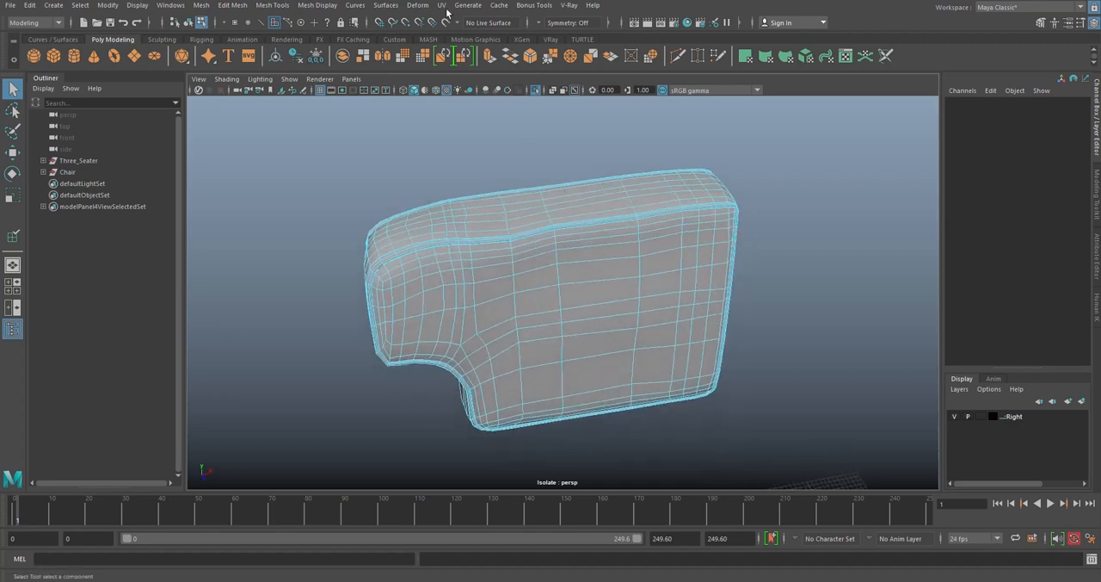
pyautogui.click(441, 5)
pyautogui.click(469, 35)
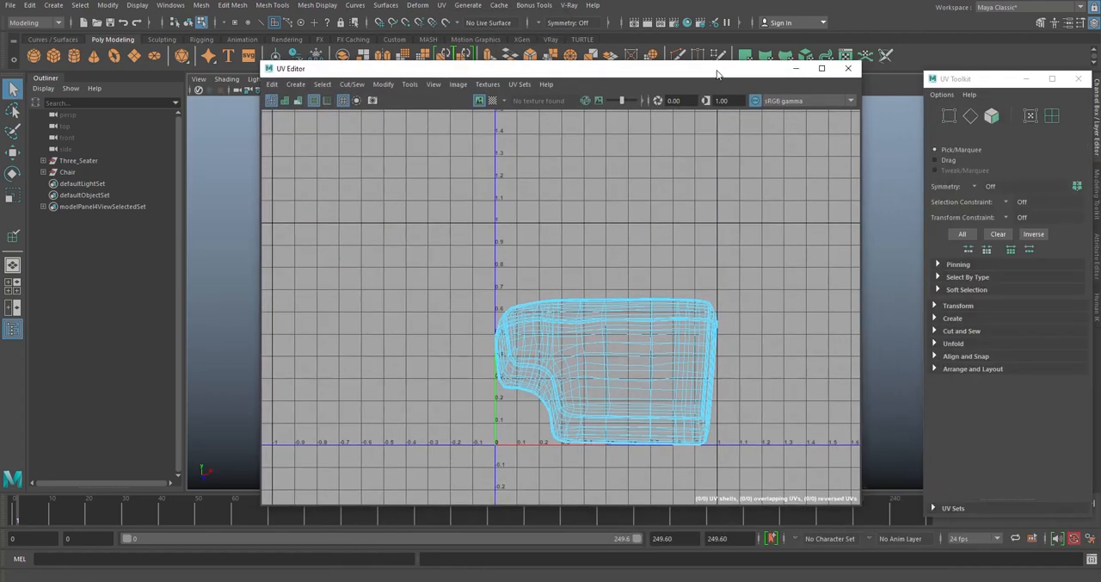
pyautogui.moveTo(687, 74); pyautogui.dragTo(777, 75)
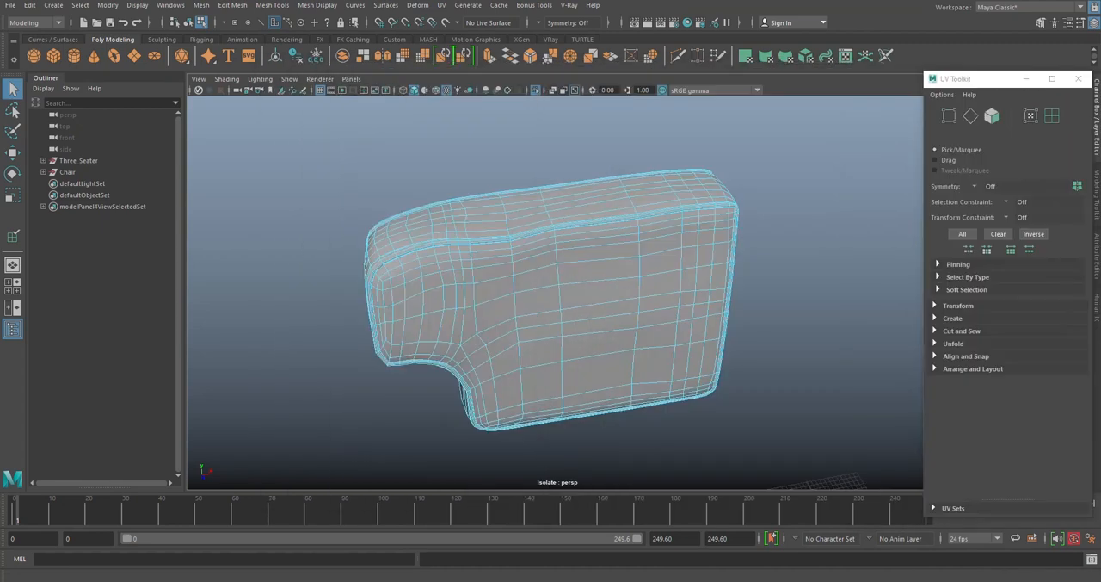
# - Select the two complete edge loops that border the cushion's front and back faces
pyautogui.keyDown('alt'); pyautogui.moveTo(411, 183); pyautogui.dragTo(521, 240); pyautogui.keyUp('alt')
pyautogui.scroll(10, 581, 228)
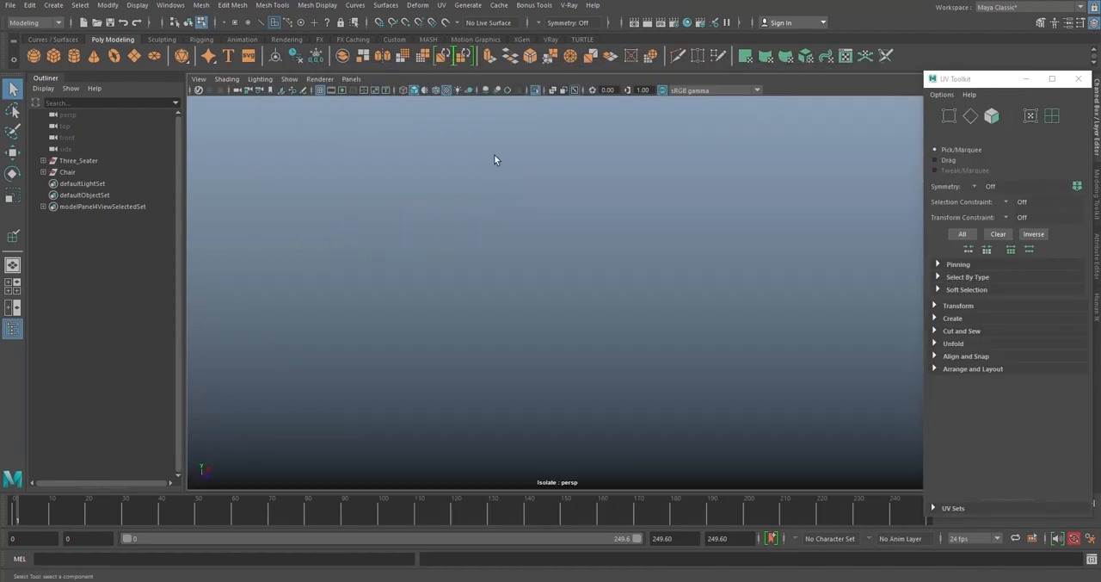
pyautogui.scroll(-3, 494, 155)
pyautogui.moveTo(465, 137); pyautogui.dragTo(472, 109, button='right')
pyautogui.keyDown('alt'); pyautogui.moveTo(314, 267); pyautogui.dragTo(639, 264); pyautogui.keyUp('alt')
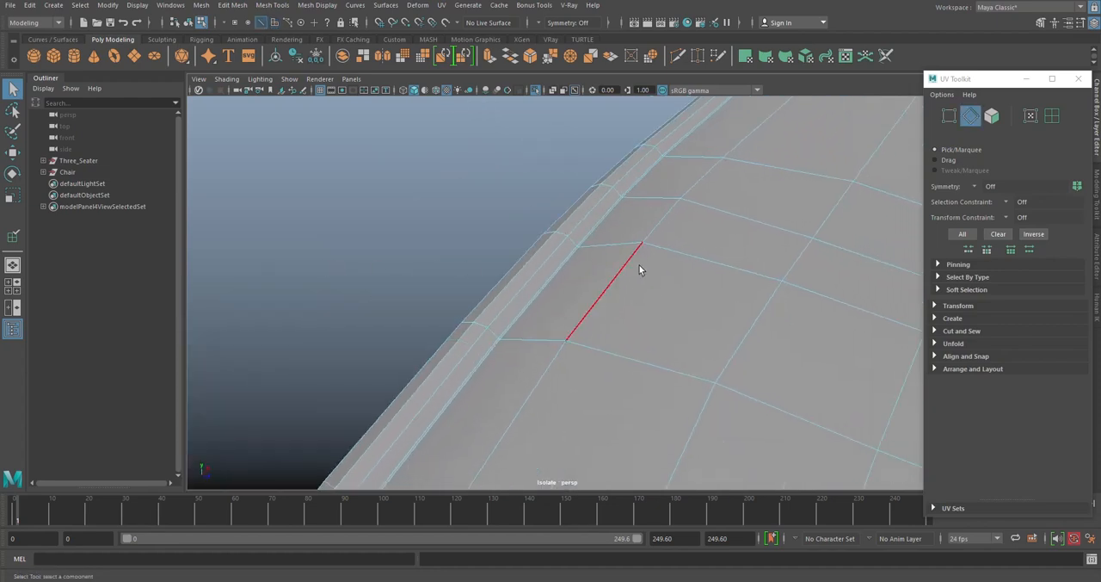
pyautogui.doubleClick(590, 239)
pyautogui.keyDown('alt'); pyautogui.moveTo(590, 239); pyautogui.dragTo(445, 283); pyautogui.keyUp('alt')
pyautogui.scroll(5, 621, 251)
pyautogui.keyDown('shift'); pyautogui.doubleClick(658, 248); pyautogui.keyUp('shift')
pyautogui.scroll(-5, 657, 247)
pyautogui.scroll(3, 445, 283)
pyautogui.keyDown('alt'); pyautogui.moveTo(445, 283); pyautogui.dragTo(539, 236, button='middle'); pyautogui.keyUp('alt')
pyautogui.scroll(3, 539, 236)
pyautogui.keyDown('alt'); pyautogui.moveTo(539, 235); pyautogui.dragTo(542, 266); pyautogui.keyUp('alt')
# - Add the row of edges crossing the cushion's bottom side between the front and back border loops to the selection
pyautogui.scroll(2, 543, 266)
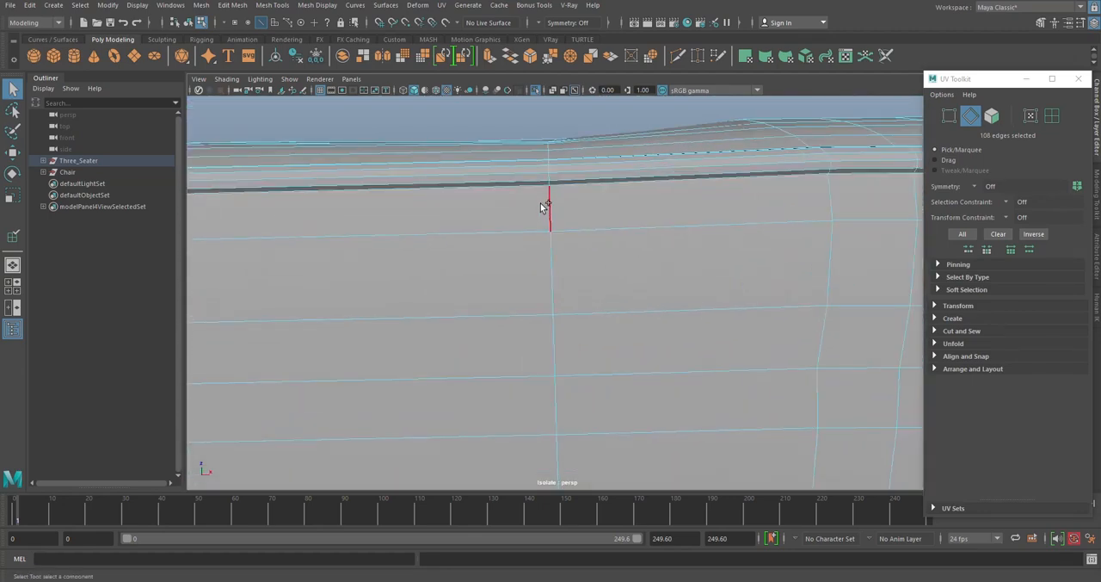
pyautogui.keyDown('shift'); pyautogui.click(543, 207); pyautogui.keyUp('shift')
pyautogui.keyDown('shift'); pyautogui.click(553, 265); pyautogui.keyUp('shift')
pyautogui.keyDown('shift'); pyautogui.click(566, 352); pyautogui.keyUp('shift')
pyautogui.keyDown('alt'); pyautogui.moveTo(567, 354); pyautogui.dragTo(562, 271, button='middle'); pyautogui.keyUp('alt')
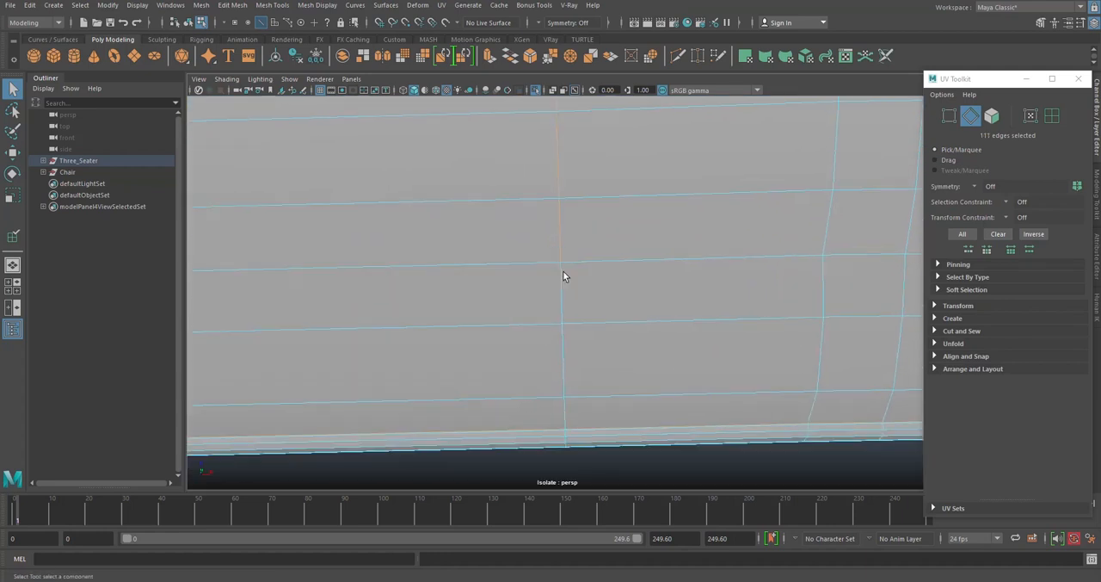
pyautogui.keyDown('shift'); pyautogui.click(564, 284); pyautogui.keyUp('shift')
pyautogui.keyDown('shift'); pyautogui.click(567, 351); pyautogui.keyUp('shift')
pyautogui.keyDown('alt'); pyautogui.moveTo(596, 364); pyautogui.dragTo(586, 325); pyautogui.keyUp('alt')
pyautogui.keyDown('alt'); pyautogui.moveTo(586, 326); pyautogui.dragTo(580, 303, button='middle'); pyautogui.keyUp('alt')
pyautogui.keyDown('alt'); pyautogui.moveTo(580, 305); pyautogui.dragTo(560, 375); pyautogui.keyUp('alt')
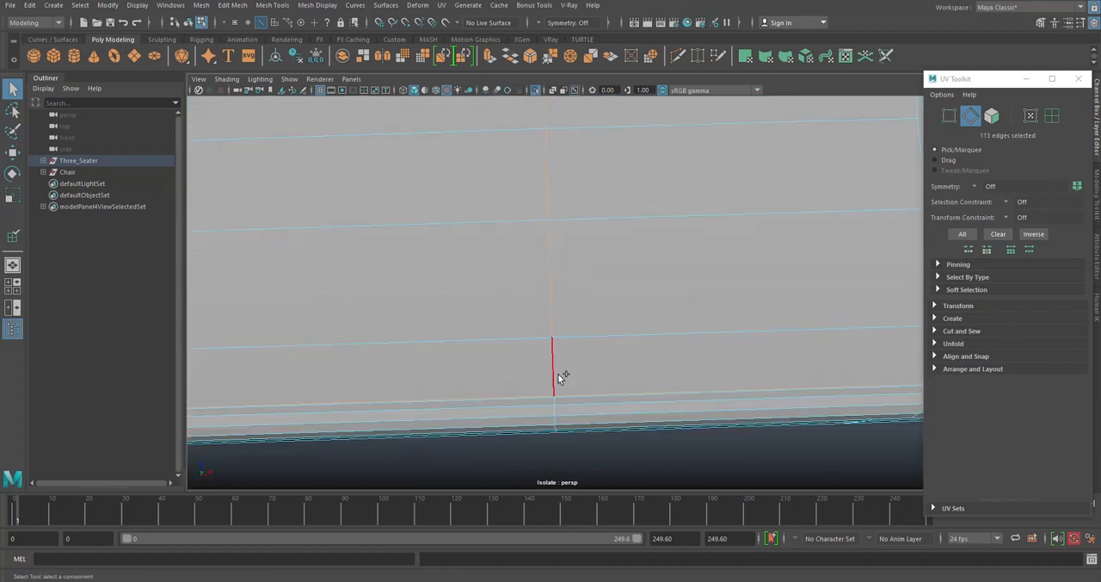
pyautogui.scroll(-4, 555, 362)
pyautogui.keyDown('alt'); pyautogui.moveTo(575, 170); pyautogui.dragTo(568, 344); pyautogui.keyUp('alt')
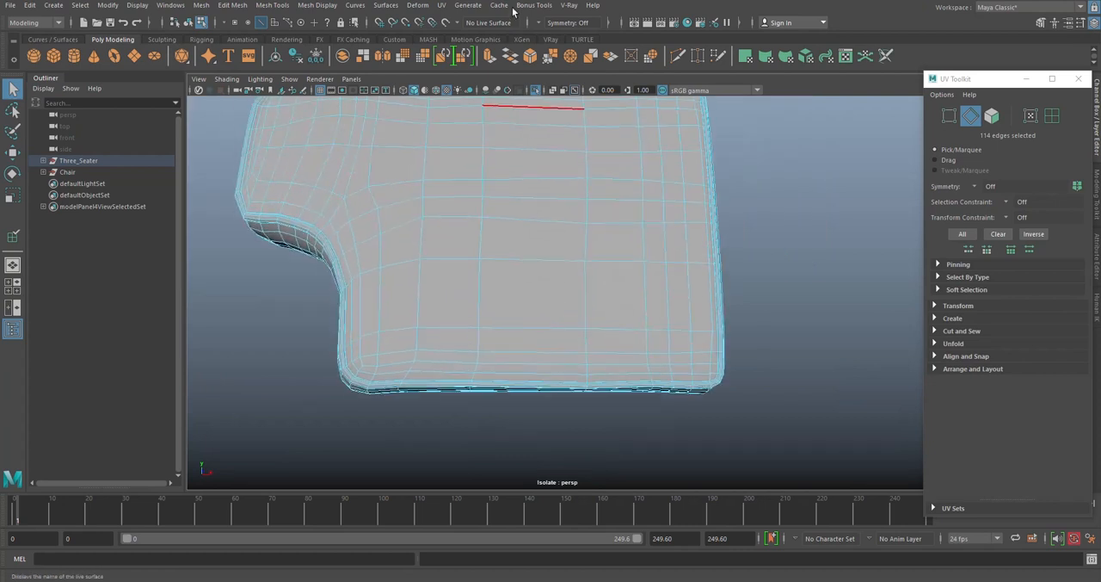
# - Cut the UVs along the selected edges and check the seams around the cushion
pyautogui.click(441, 6)
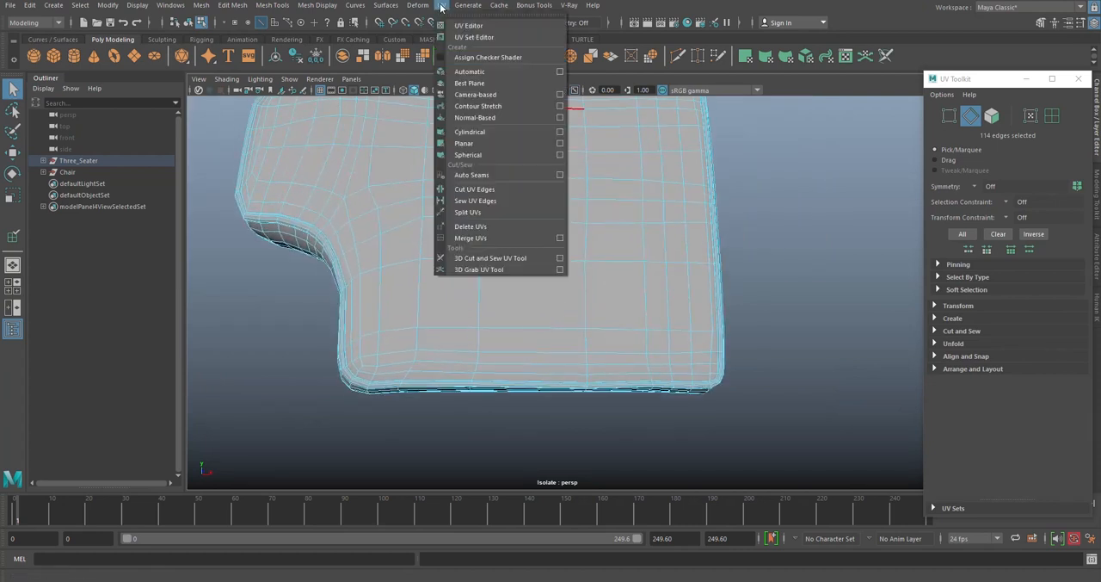
pyautogui.click(475, 191)
pyautogui.keyDown('alt'); pyautogui.moveTo(475, 194); pyautogui.dragTo(572, 245); pyautogui.keyUp('alt')
pyautogui.scroll(3, 568, 238)
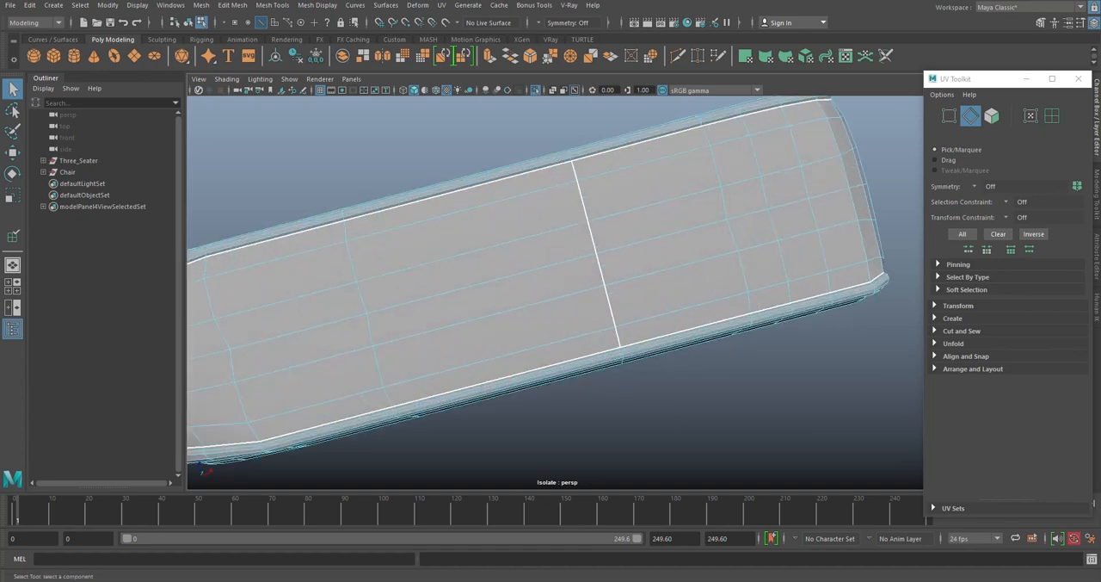
pyautogui.moveTo(1100, 220); pyautogui.dragTo(897, 110)
pyautogui.scroll(-5, 391, 296)
pyautogui.keyDown('alt'); pyautogui.moveTo(391, 295); pyautogui.dragTo(408, 300); pyautogui.keyUp('alt')
pyautogui.press('f')
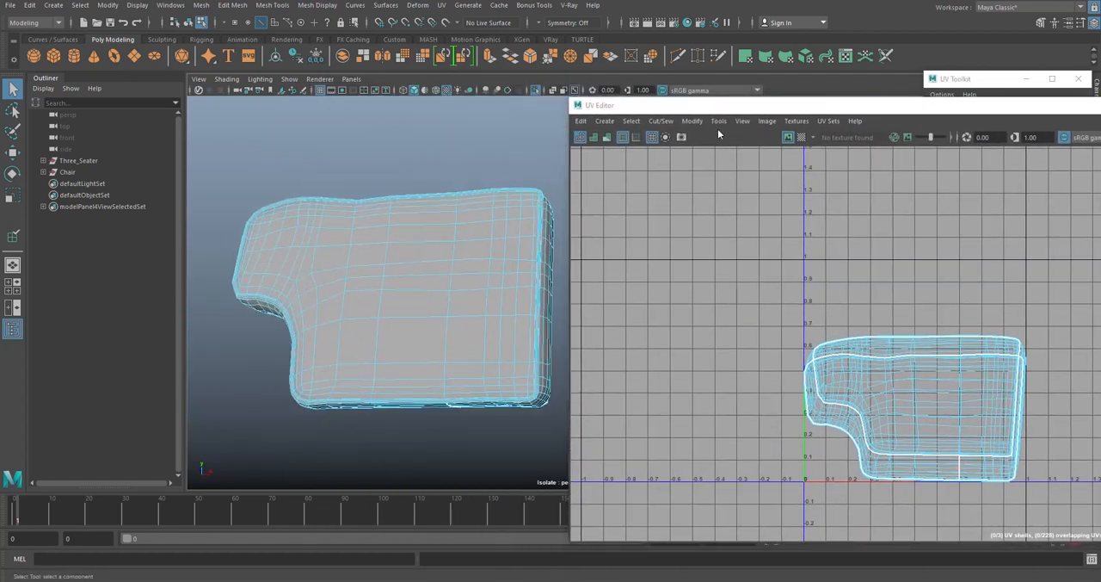
# - Shrink the UV Editor window and select all of the cushion's UV shells in UV shell mode
pyautogui.moveTo(569, 100); pyautogui.dragTo(874, 221)
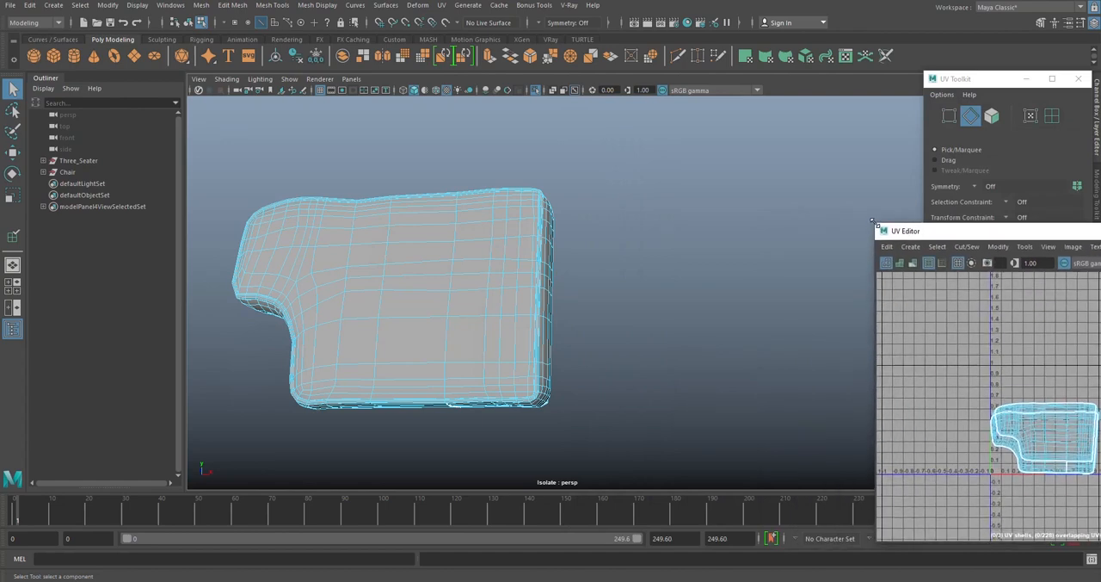
pyautogui.keyDown('alt'); pyautogui.moveTo(501, 255); pyautogui.dragTo(550, 191); pyautogui.keyUp('alt')
pyautogui.moveTo(550, 191); pyautogui.dragTo(598, 176, button='right')
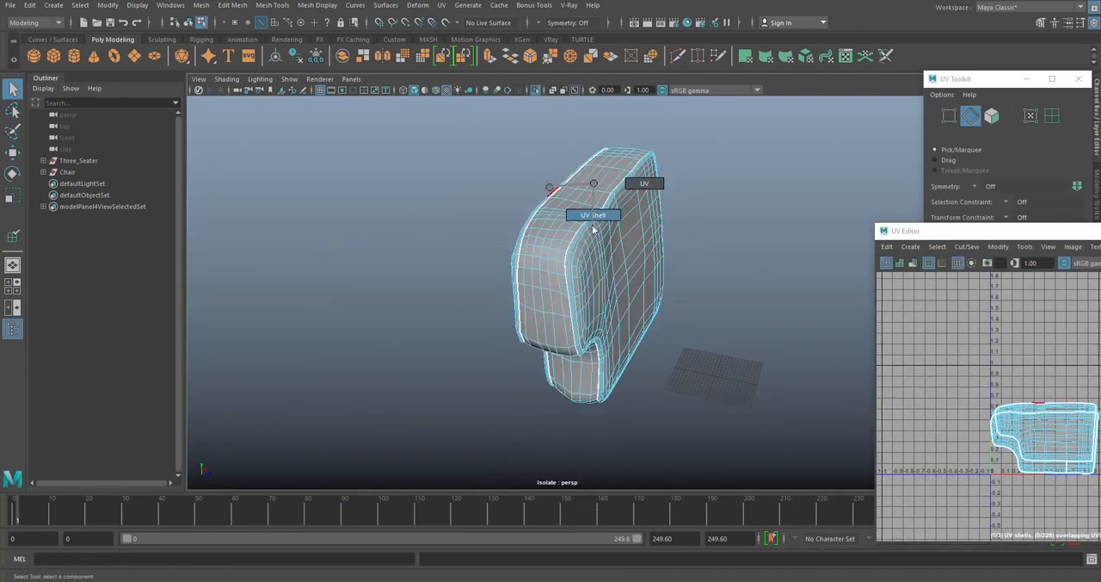
pyautogui.click(576, 196)
pyautogui.keyDown('alt'); pyautogui.moveTo(576, 196); pyautogui.dragTo(639, 227); pyautogui.keyUp('alt')
pyautogui.keyDown('alt'); pyautogui.moveTo(639, 227); pyautogui.dragTo(564, 272, button='middle'); pyautogui.keyUp('alt')
pyautogui.scroll(-3, 600, 294)
pyautogui.moveTo(336, 148); pyautogui.dragTo(670, 372)
# - Unfold the selected UV shells in the UV Editor
pyautogui.moveTo(958, 231); pyautogui.dragTo(547, 73)
pyautogui.keyDown('shift'); pyautogui.rightClick(630, 195); pyautogui.keyUp('shift')
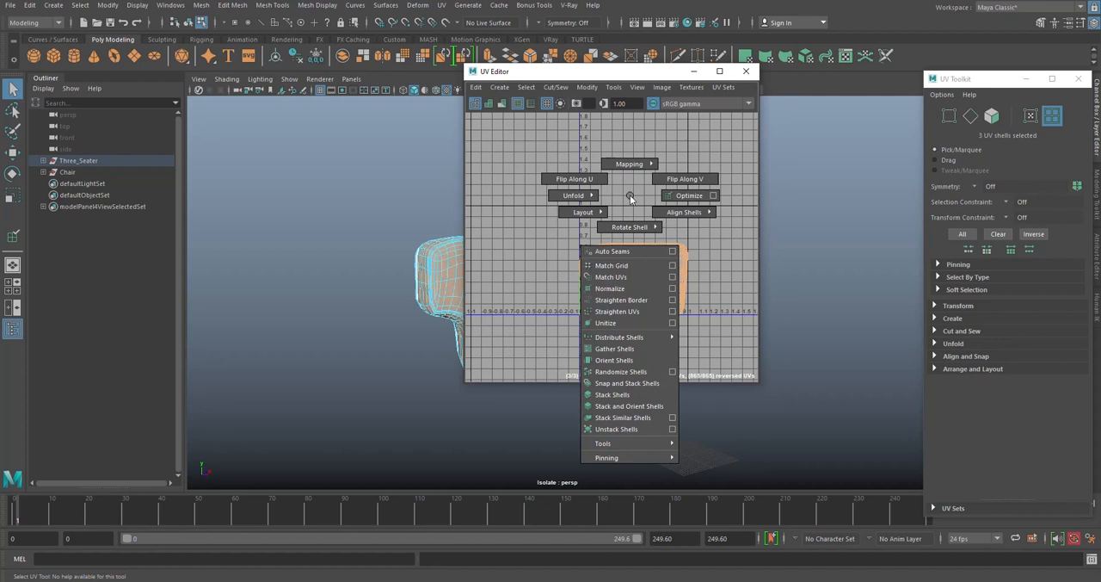
pyautogui.moveTo(571, 197)
pyautogui.click(504, 201)
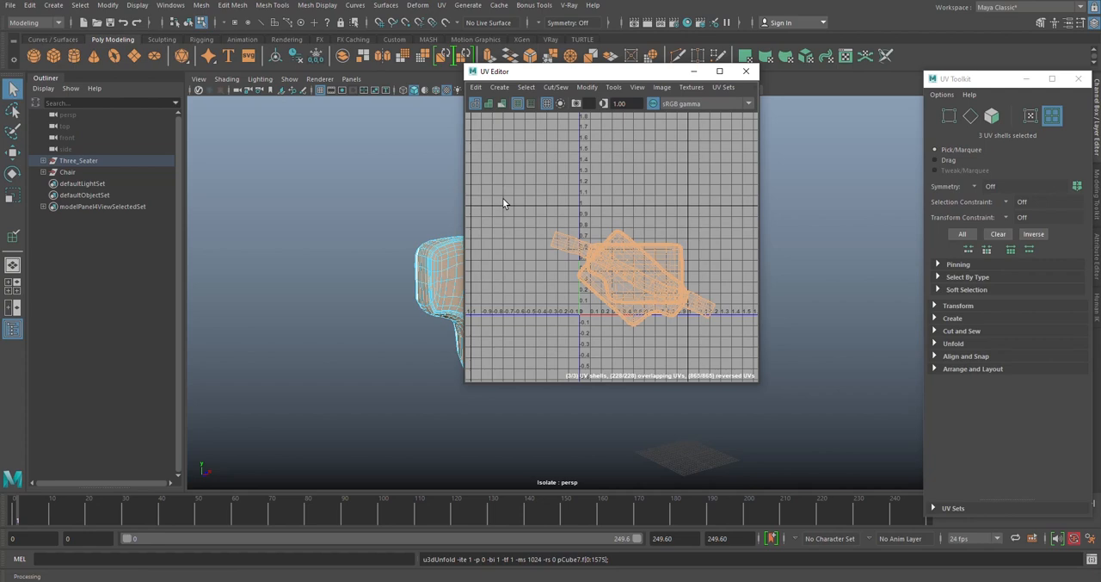
# - Examine the unfolded shells beside the model to see which cushion face each one belongs to
pyautogui.scroll(3, 587, 250)
pyautogui.keyDown('alt'); pyautogui.moveTo(634, 265); pyautogui.dragTo(597, 196, button='middle'); pyautogui.keyUp('alt')
pyautogui.scroll(-4, 601, 188)
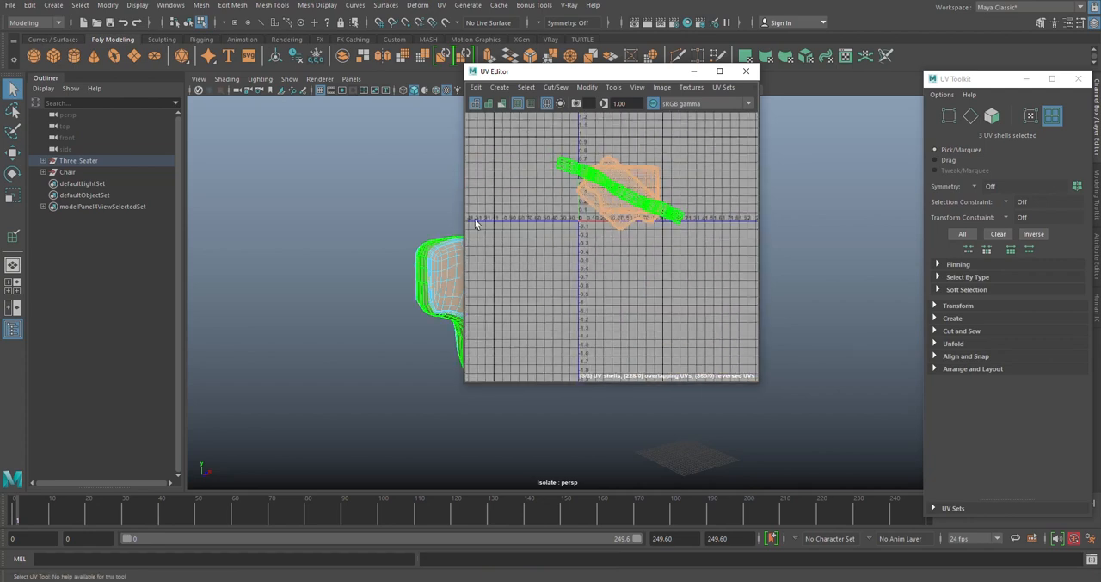
pyautogui.moveTo(625, 72); pyautogui.dragTo(789, 199)
pyautogui.keyDown('alt'); pyautogui.moveTo(484, 258); pyautogui.dragTo(487, 320); pyautogui.keyUp('alt')
pyautogui.keyDown('alt'); pyautogui.moveTo(487, 319); pyautogui.dragTo(503, 262, button='middle'); pyautogui.keyUp('alt')
pyautogui.scroll(2, 503, 262)
pyautogui.moveTo(761, 254); pyautogui.dragTo(721, 247, button='right')
pyautogui.click(779, 307)
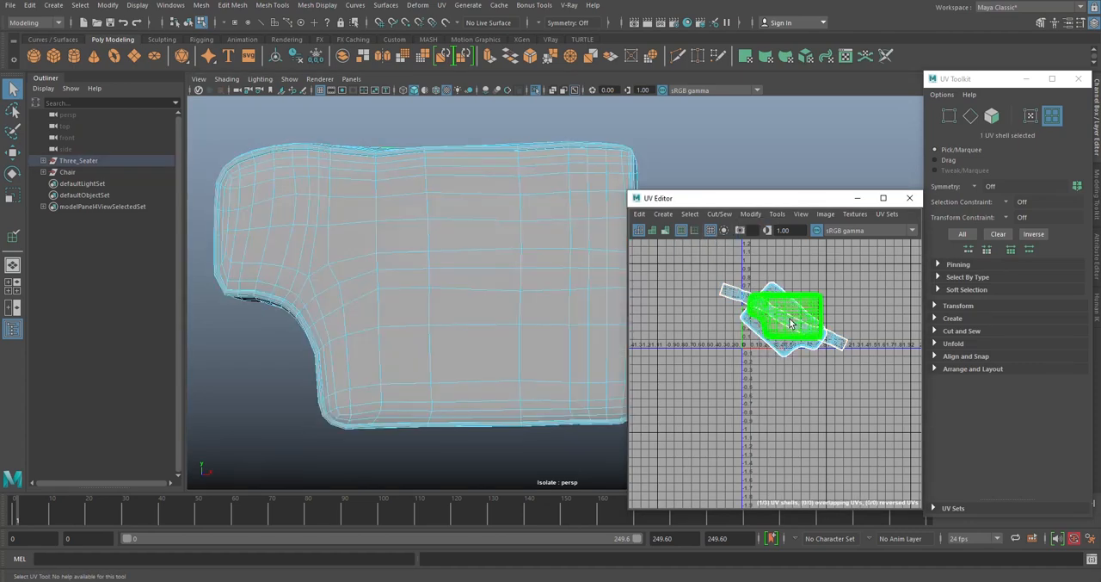
pyautogui.keyDown('alt'); pyautogui.moveTo(472, 169); pyautogui.dragTo(474, 195); pyautogui.keyUp('alt')
pyautogui.click(787, 393)
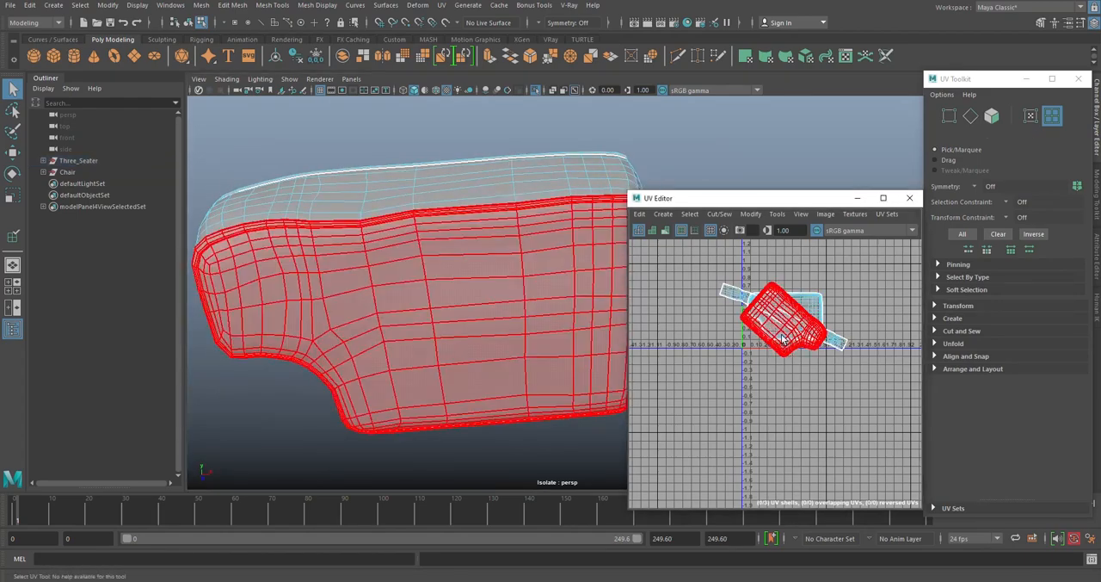
# - Move the cushion's front-face UV shell clear of the side strip and back shell, and rotate it level
pyautogui.click(783, 339)
pyautogui.press('w')
pyautogui.moveTo(788, 320); pyautogui.dragTo(695, 275)
pyautogui.press('e')
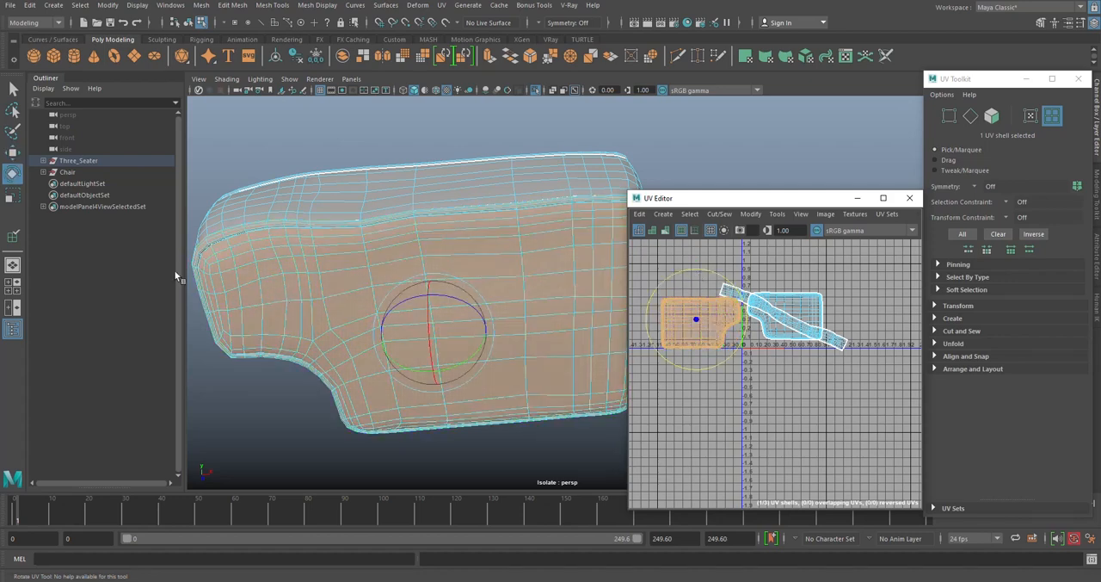
# - Flip the front-face shell along U and compare its orientation with the cushion in the viewport
pyautogui.moveTo(765, 203); pyautogui.dragTo(671, 142)
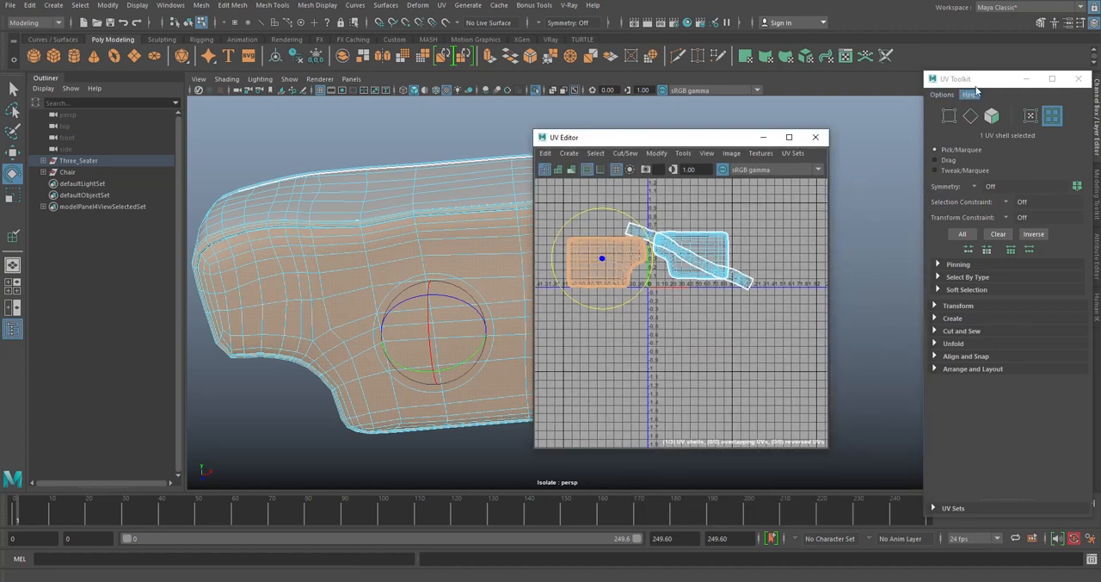
pyautogui.moveTo(955, 78); pyautogui.dragTo(931, 63)
pyautogui.click(934, 291)
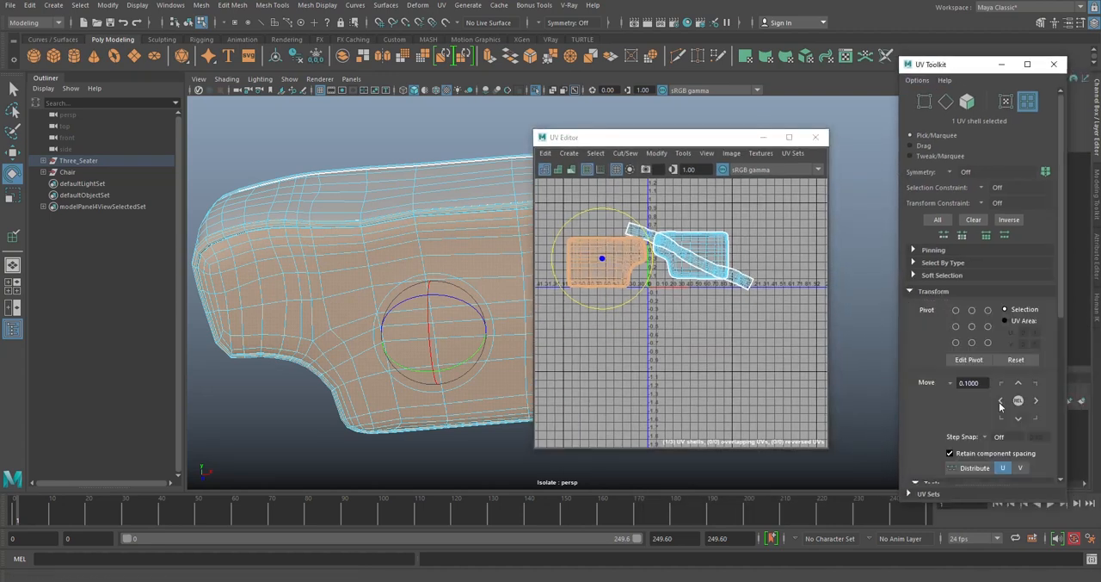
pyautogui.scroll(-4, 946, 417)
pyautogui.scroll(-2, 946, 417)
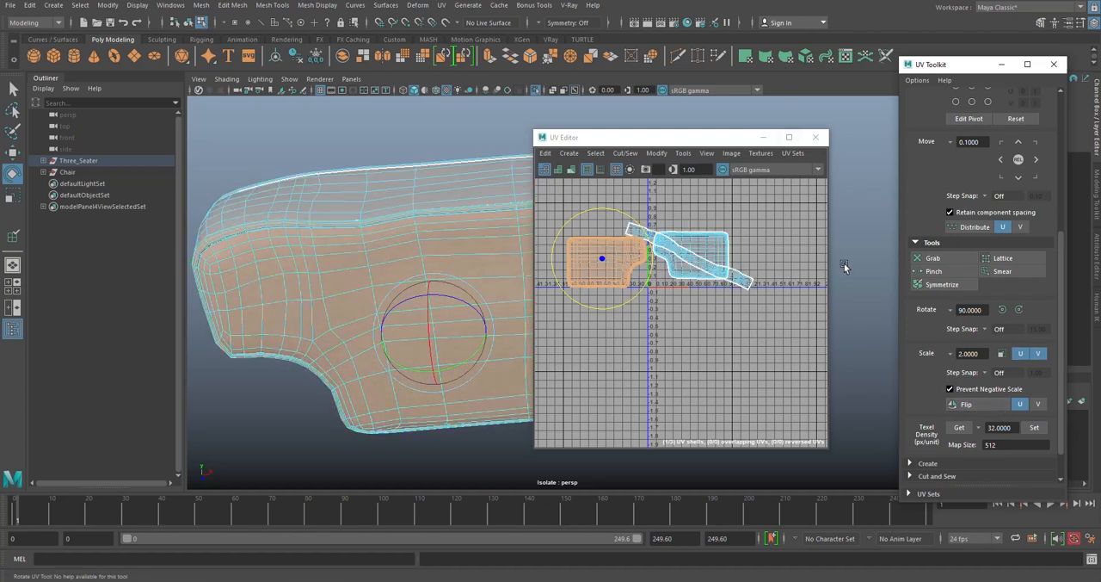
pyautogui.click(998, 406)
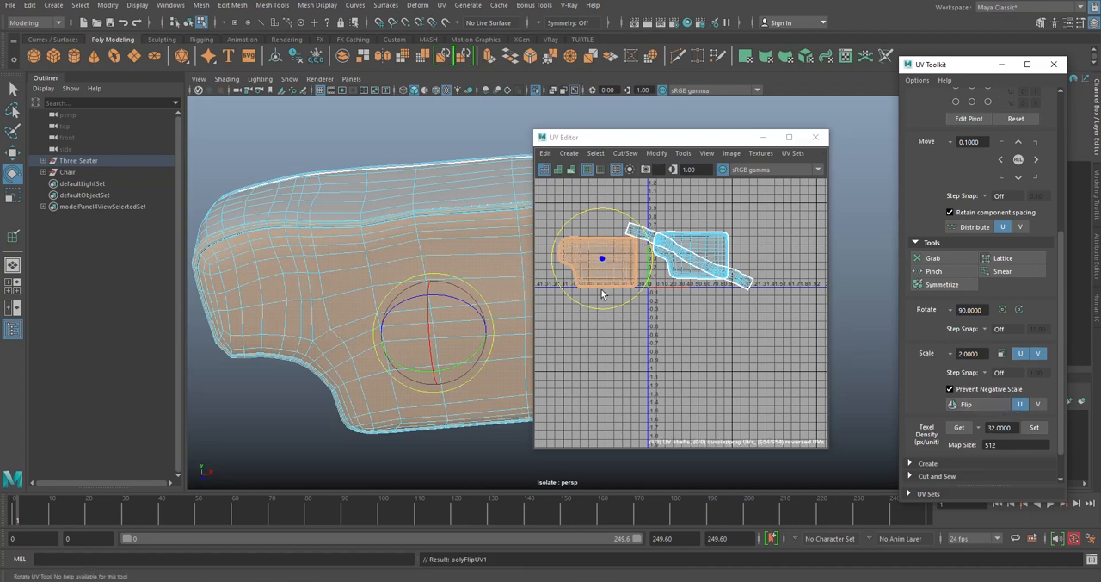
pyautogui.keyDown('alt'); pyautogui.moveTo(538, 284); pyautogui.dragTo(653, 284, button='middle'); pyautogui.keyUp('alt')
pyautogui.keyDown('alt'); pyautogui.moveTo(456, 286); pyautogui.dragTo(427, 238); pyautogui.keyUp('alt')
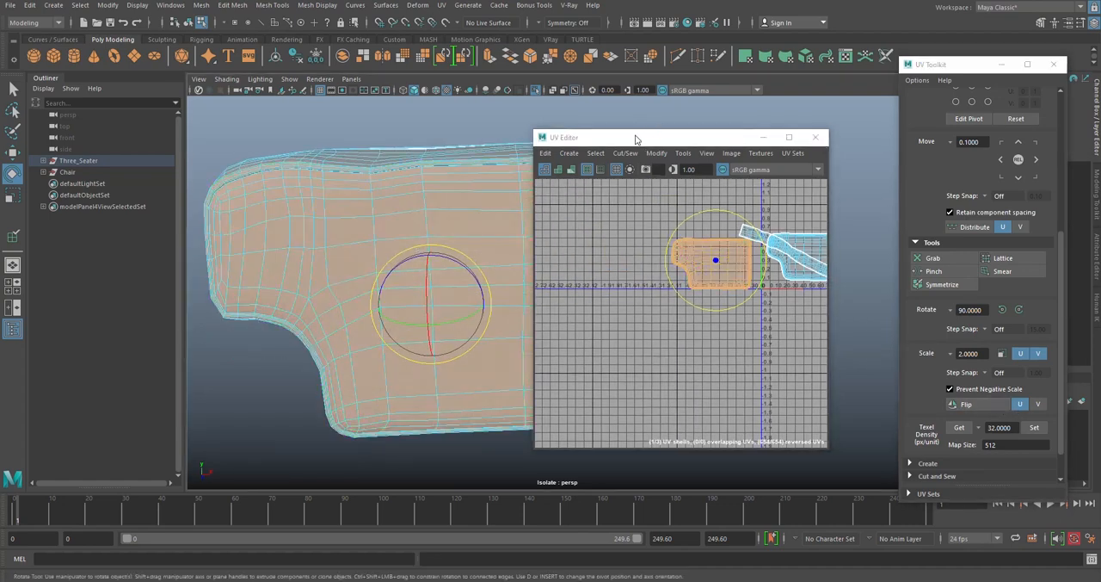
pyautogui.moveTo(634, 135); pyautogui.dragTo(698, 131)
pyautogui.keyDown('alt'); pyautogui.moveTo(428, 243); pyautogui.dragTo(504, 247); pyautogui.keyUp('alt')
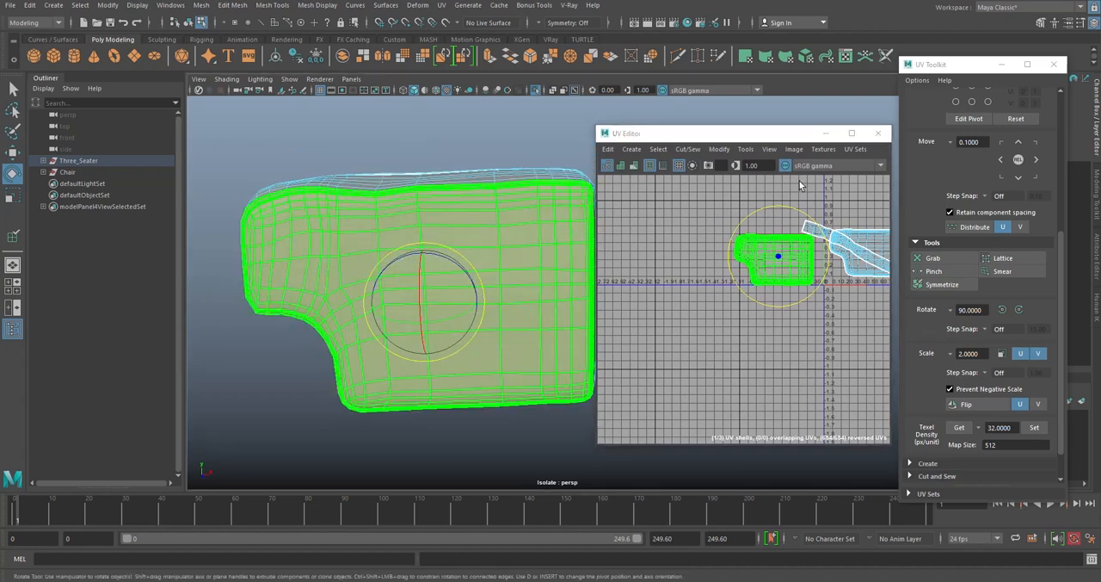
pyautogui.moveTo(758, 135); pyautogui.dragTo(640, 125)
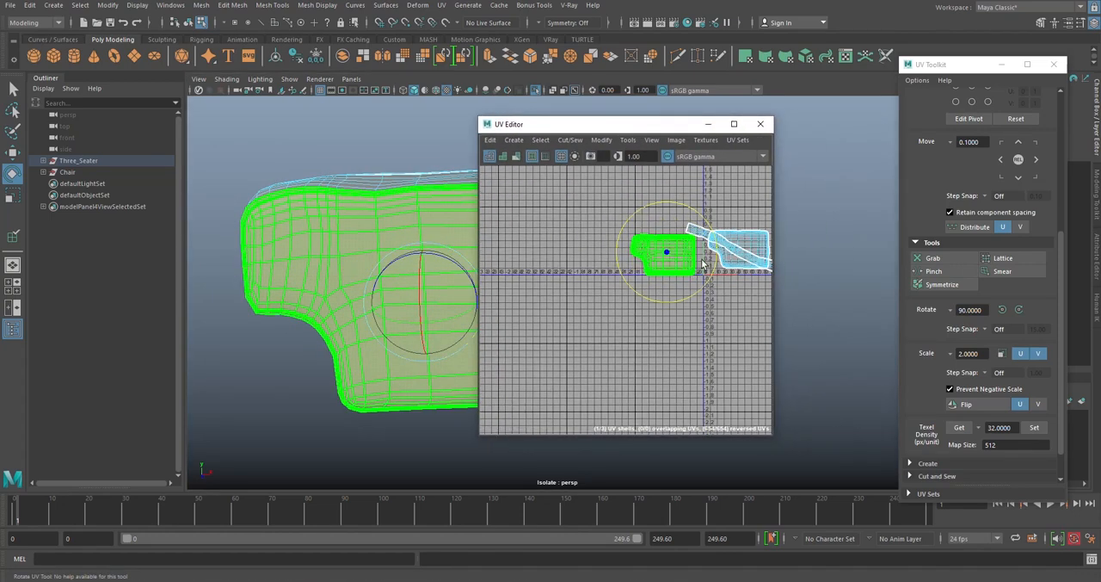
pyautogui.keyDown('alt'); pyautogui.moveTo(616, 272); pyautogui.dragTo(633, 301, button='middle'); pyautogui.keyUp('alt')
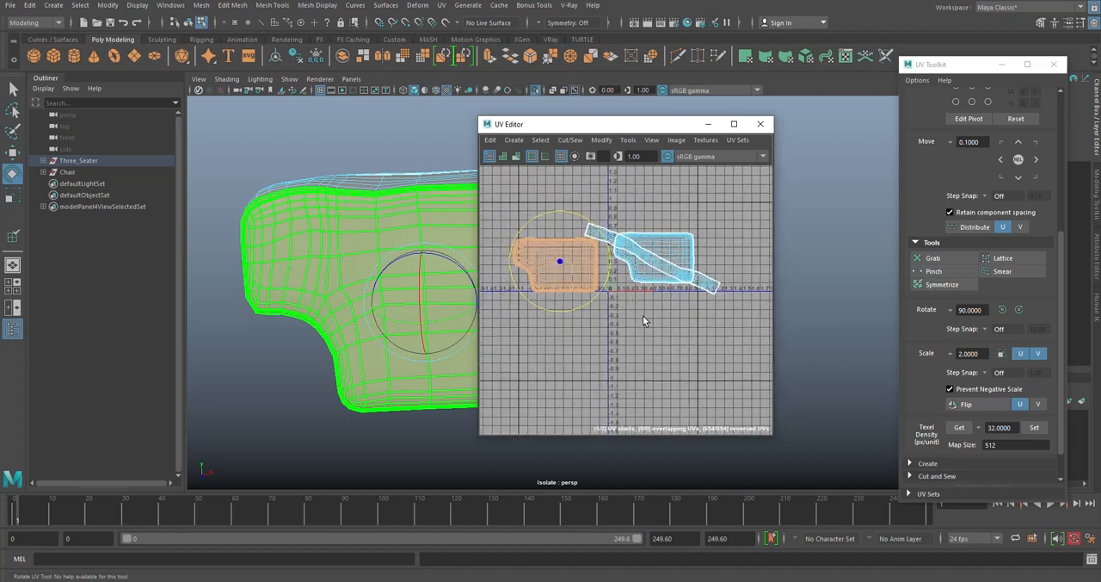
# - Nudge the front-face UV shell upward, and move the side-strip shell up above the two face shells
pyautogui.press('w')
pyautogui.scroll(5, 587, 282)
pyautogui.moveTo(530, 177); pyautogui.dragTo(530, 165)
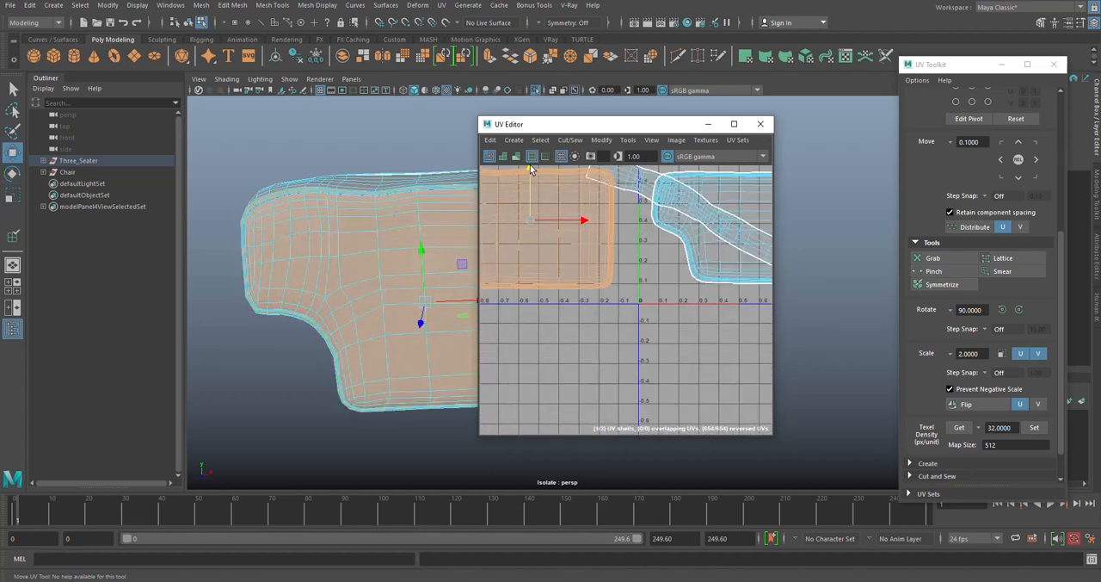
pyautogui.scroll(-5, 601, 250)
pyautogui.click(622, 249)
pyautogui.scroll(-2, 624, 251)
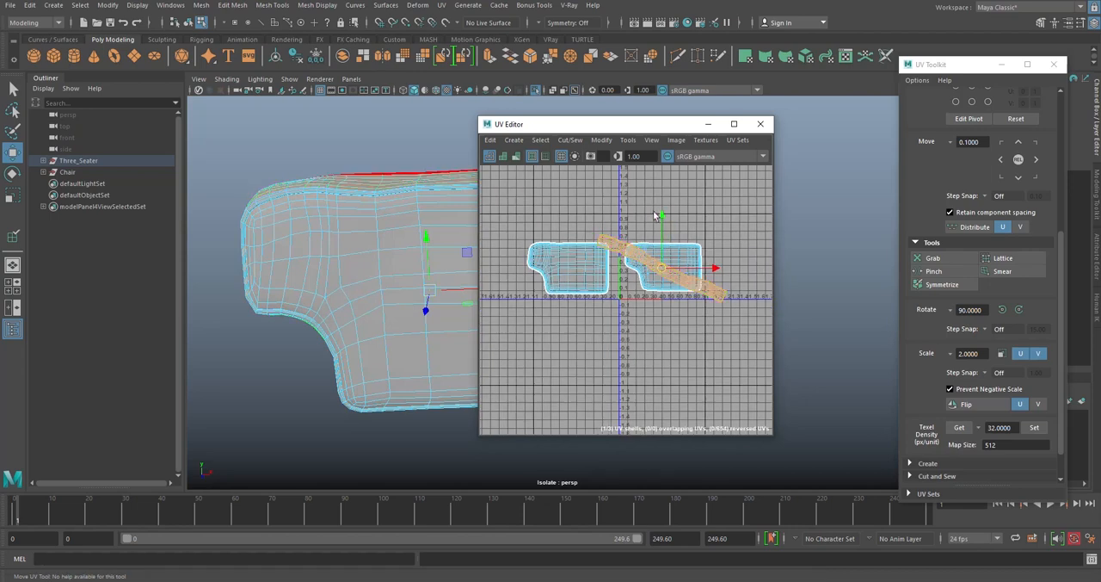
pyautogui.moveTo(656, 215); pyautogui.dragTo(656, 170)
# - Return the cushion to object selection and turn off its isolation to show the whole furniture set
pyautogui.keyDown('alt'); pyautogui.moveTo(387, 258); pyautogui.dragTo(319, 239); pyautogui.keyUp('alt')
pyautogui.moveTo(618, 134); pyautogui.dragTo(677, 128)
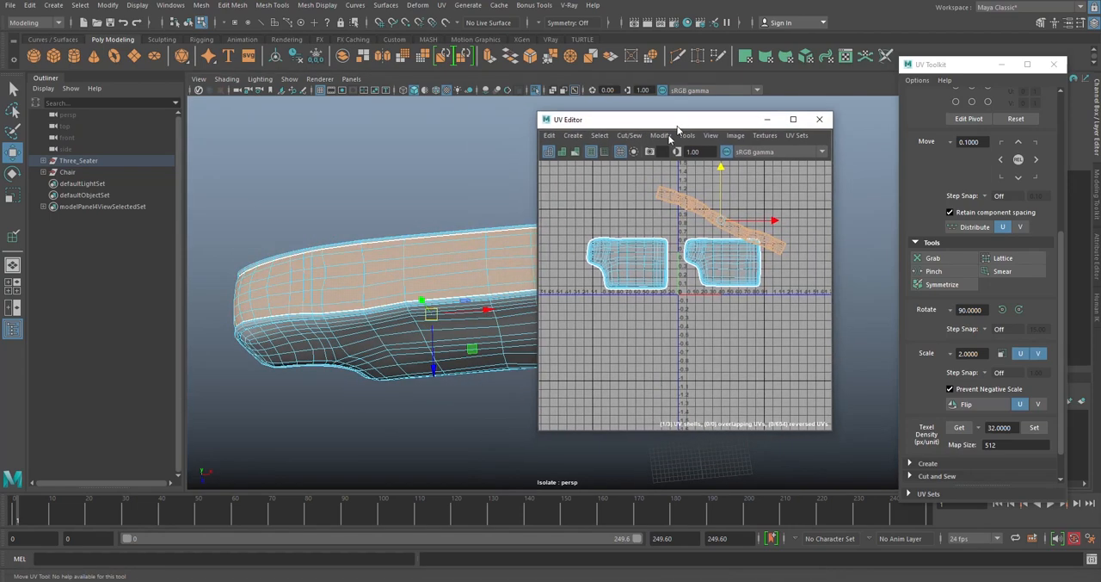
pyautogui.press('e')
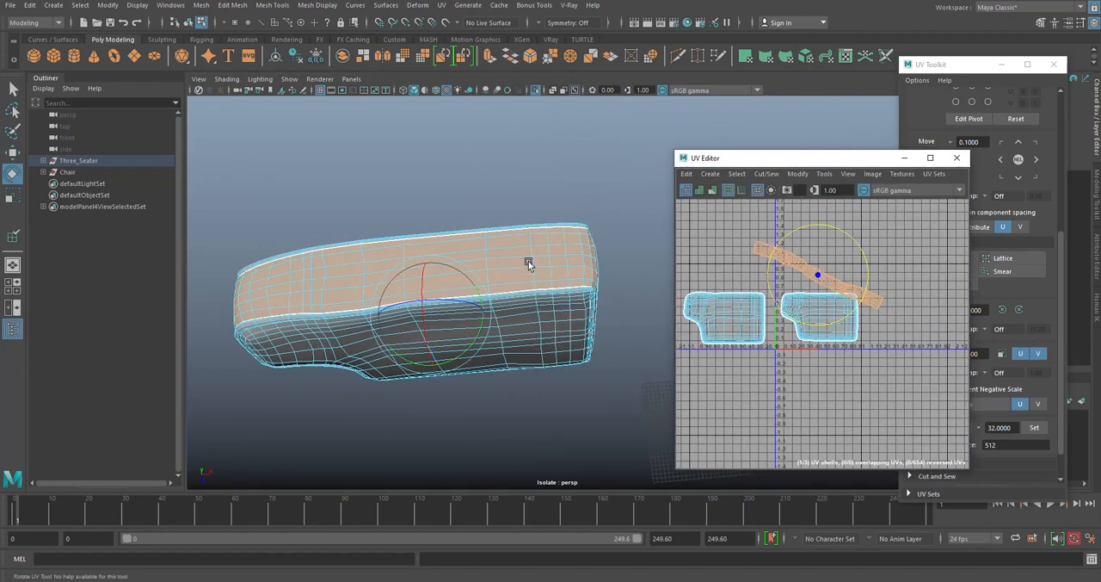
pyautogui.keyDown('alt'); pyautogui.moveTo(529, 263); pyautogui.dragTo(568, 194); pyautogui.keyUp('alt')
pyautogui.moveTo(468, 154); pyautogui.dragTo(523, 136, button='right')
pyautogui.click(526, 140)
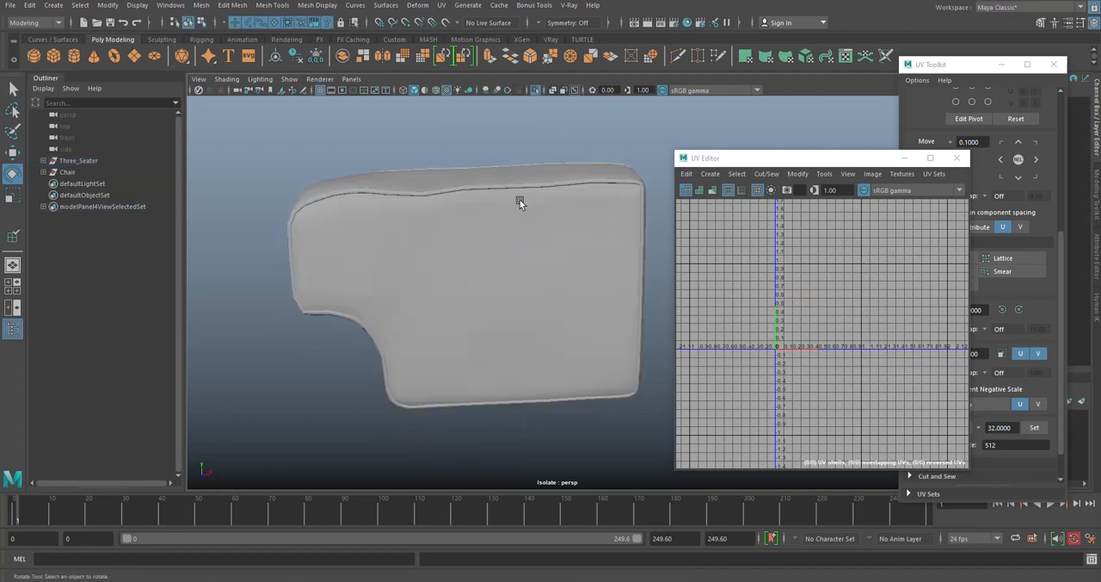
pyautogui.click(520, 202)
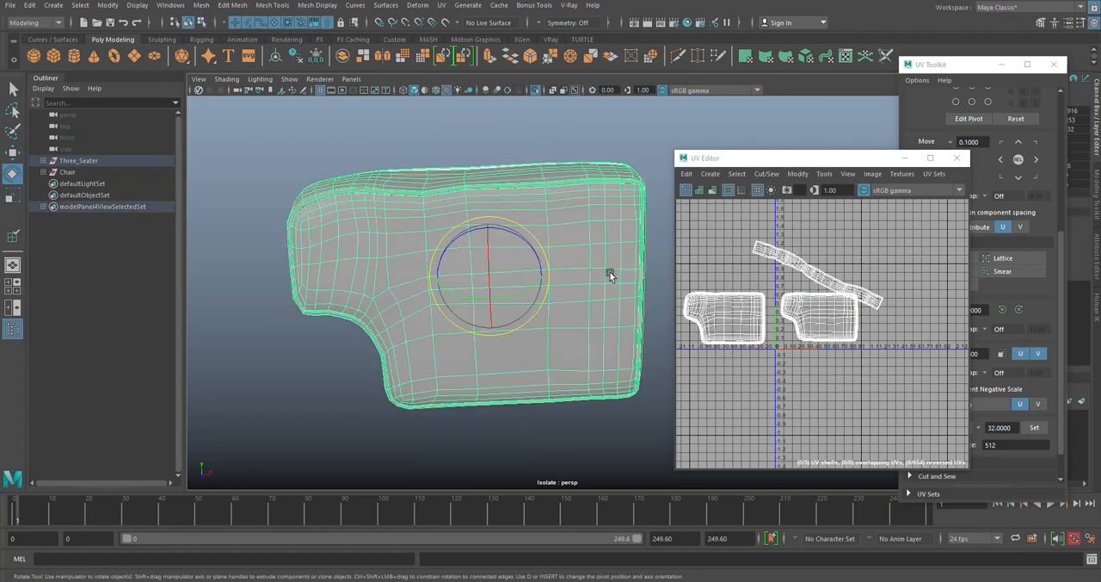
pyautogui.click(534, 90)
# - Rename the V-Ray material on the armchair's plaid back cushion to Fabric
pyautogui.scroll(-6, 563, 155)
pyautogui.click(423, 219)
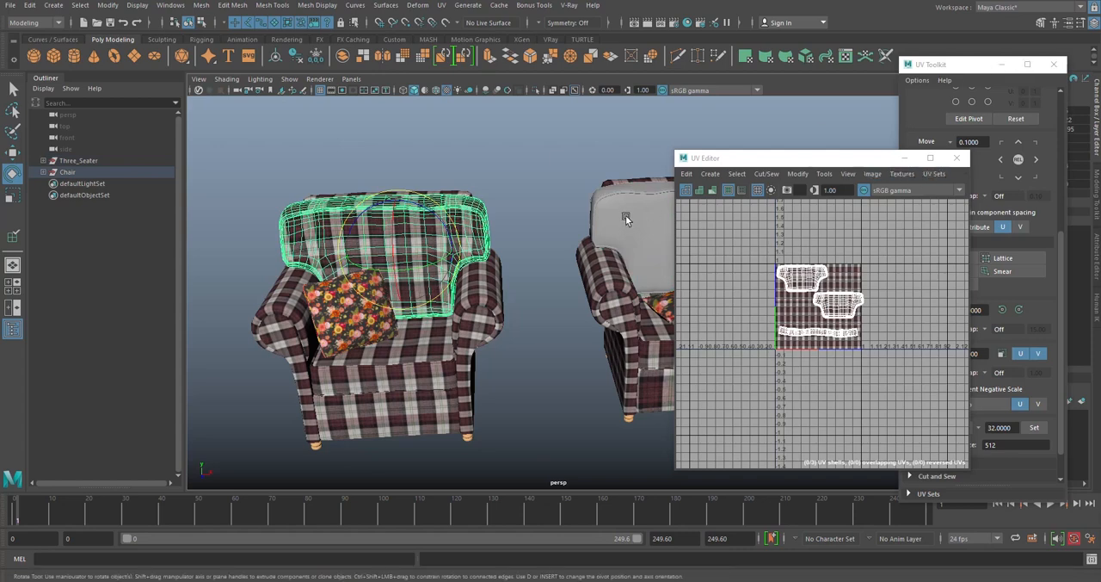
pyautogui.moveTo(848, 165); pyautogui.dragTo(571, 145)
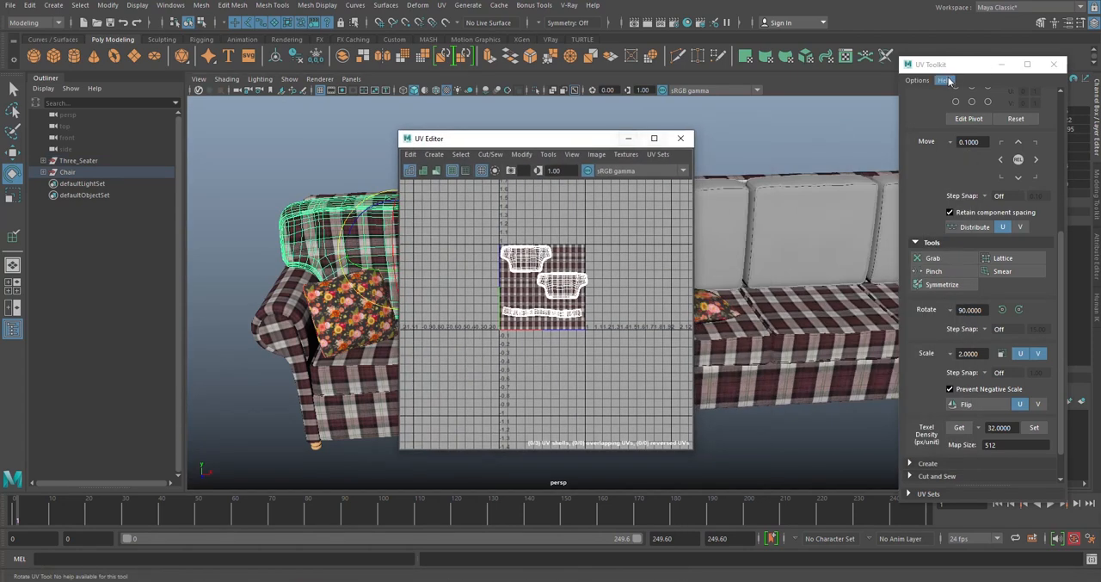
pyautogui.moveTo(947, 65); pyautogui.dragTo(761, 145)
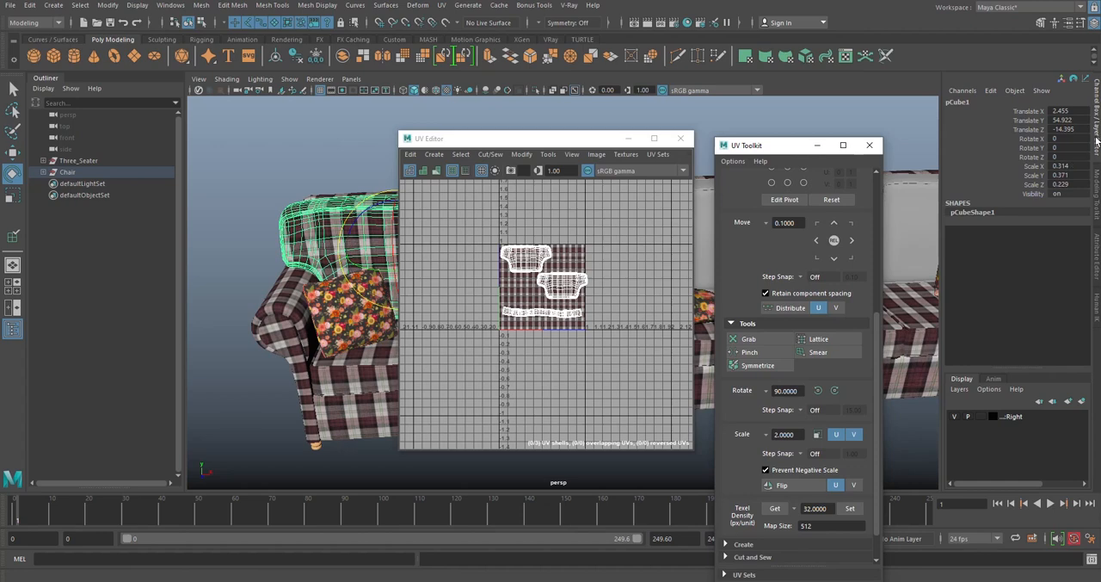
pyautogui.click(1096, 250)
pyautogui.moveTo(780, 149); pyautogui.dragTo(887, 245)
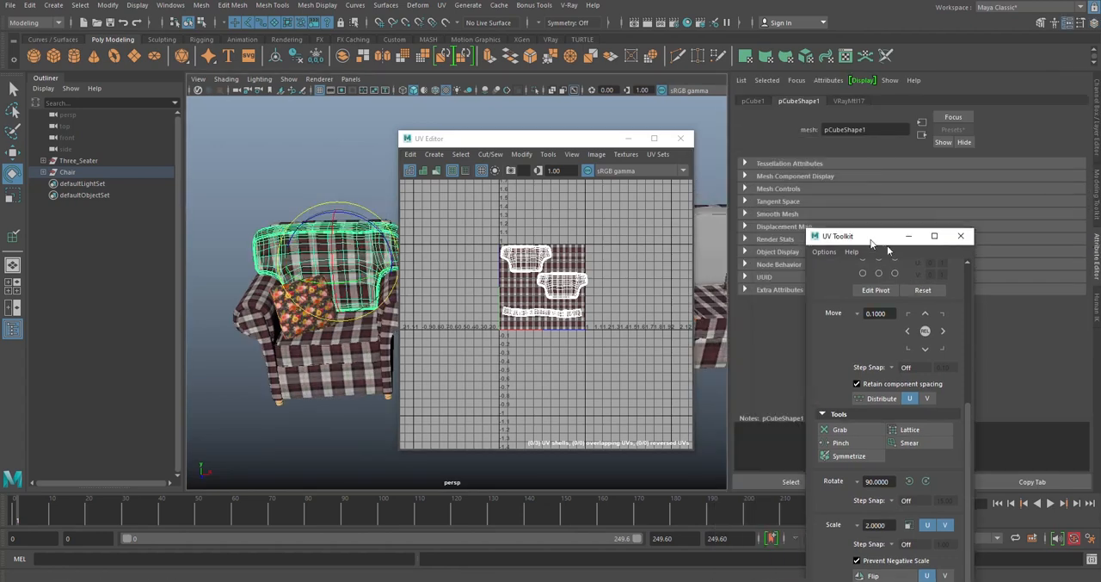
pyautogui.click(850, 101)
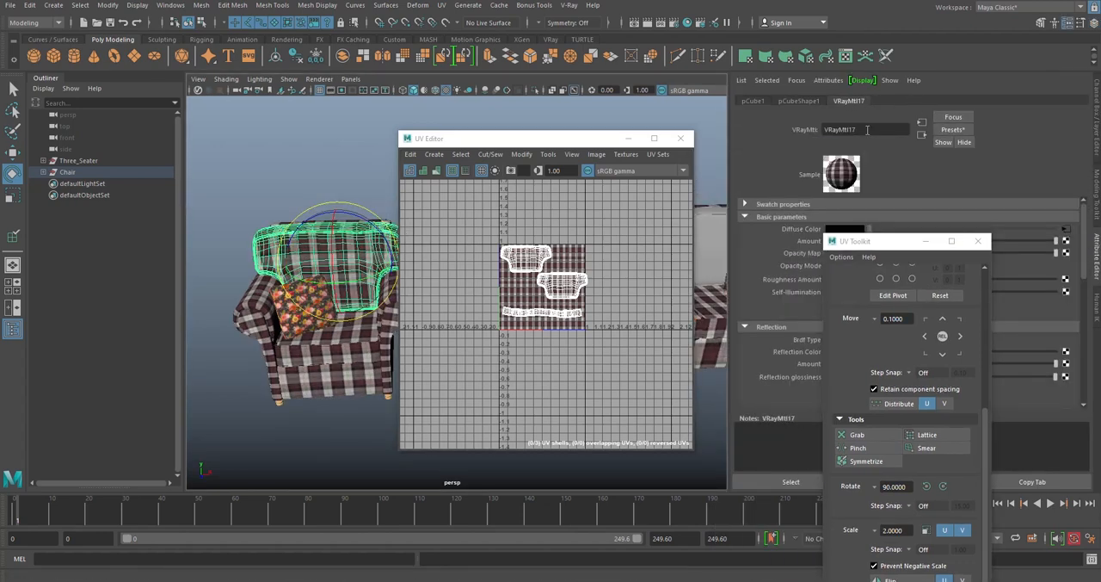
pyautogui.doubleClick(867, 129)
pyautogui.write('Fabric')
pyautogui.press('Return')
# - Assign the armchair's plaid Fabric material to the sofa's unwrapped back cushion
pyautogui.moveTo(542, 137); pyautogui.dragTo(900, 188)
pyautogui.scroll(3, 566, 225)
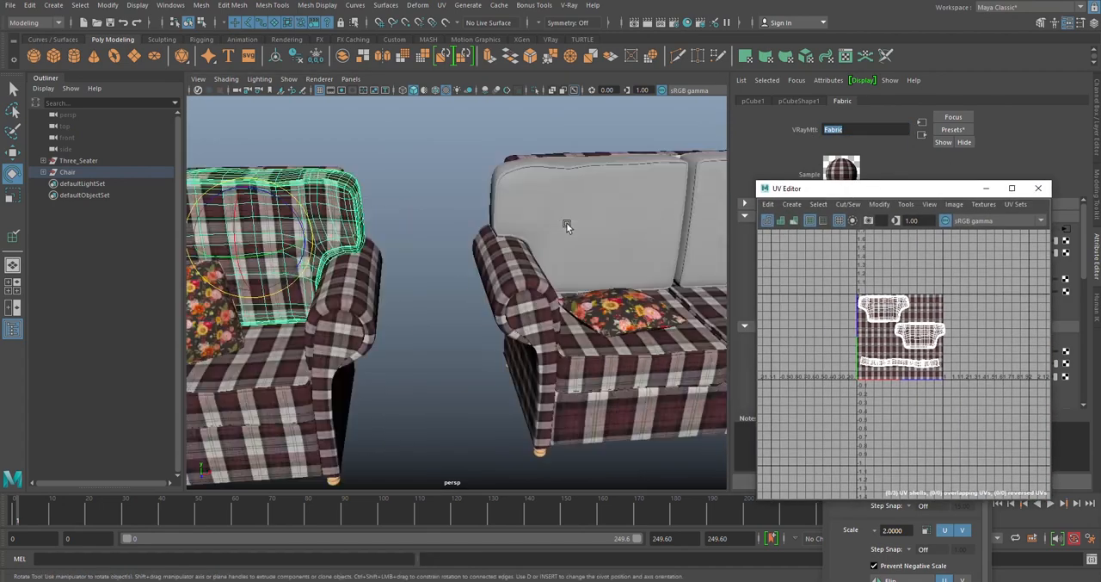
pyautogui.keyDown('alt'); pyautogui.moveTo(567, 226); pyautogui.dragTo(506, 228); pyautogui.keyUp('alt')
pyautogui.scroll(-4, 496, 234)
pyautogui.click(490, 235)
pyautogui.keyDown('alt'); pyautogui.moveTo(477, 238); pyautogui.dragTo(503, 180, button='middle'); pyautogui.keyUp('alt')
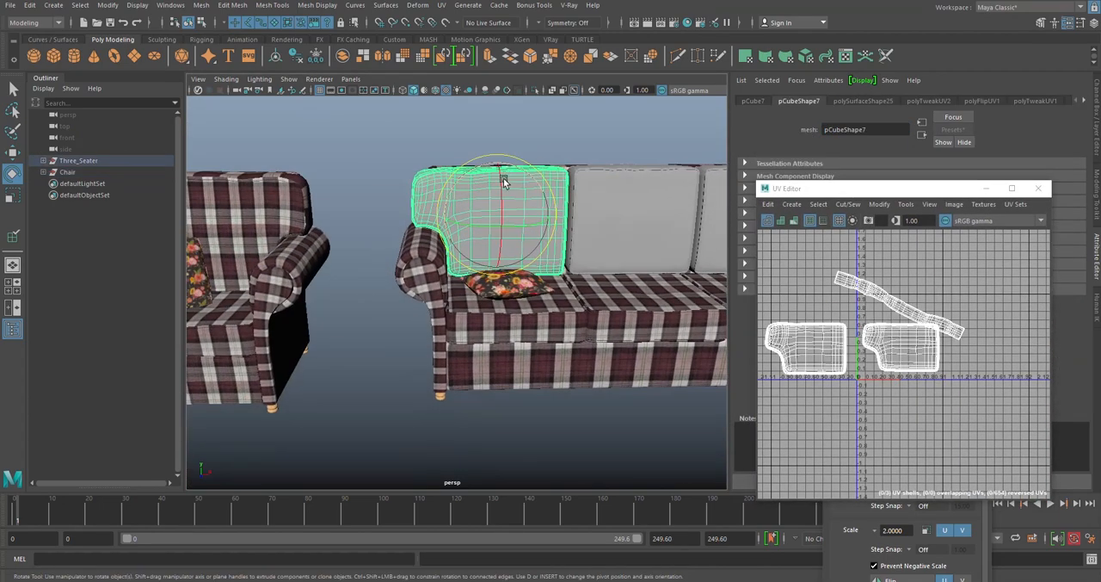
pyautogui.moveTo(504, 180); pyautogui.dragTo(607, 429, button='right')
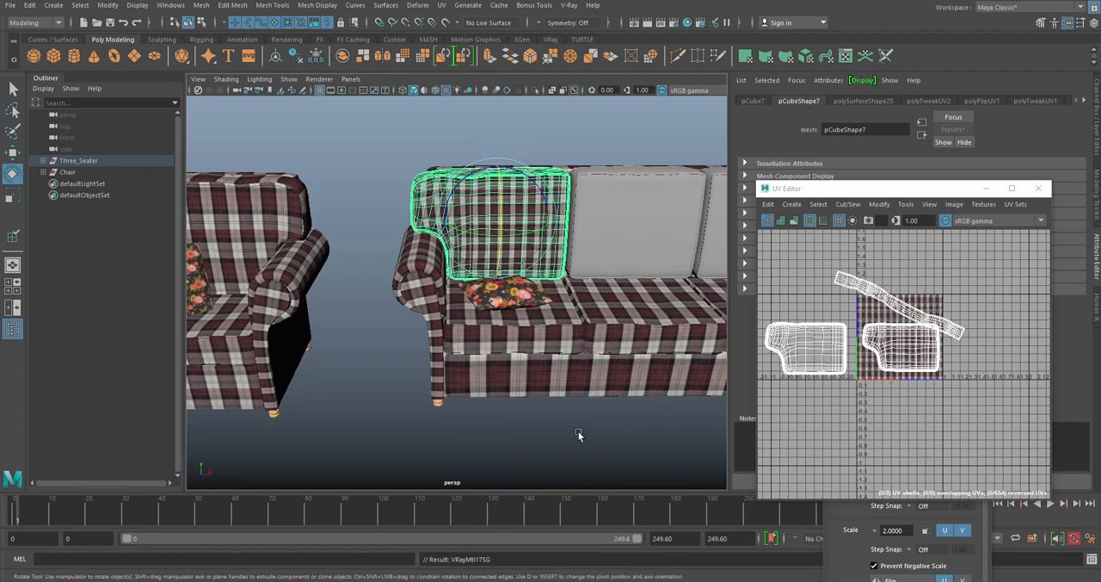
# - Compare the plaid's scale and direction on the back cushion's front with the surrounding upholstery
pyautogui.scroll(5, 553, 378)
pyautogui.press('f')
pyautogui.keyDown('alt'); pyautogui.moveTo(470, 317); pyautogui.dragTo(484, 339); pyautogui.keyUp('alt')
pyautogui.scroll(5, 485, 339)
pyautogui.scroll(-8, 484, 336)
pyautogui.keyDown('alt'); pyautogui.moveTo(512, 301); pyautogui.dragTo(423, 257, button='middle'); pyautogui.keyUp('alt')
pyautogui.scroll(5, 532, 183)
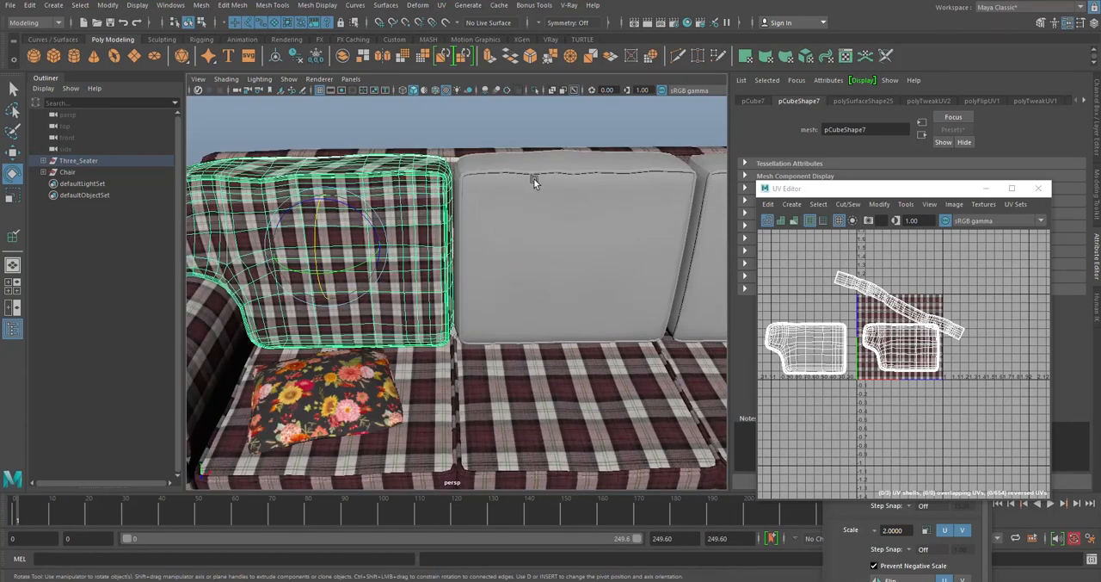
pyautogui.click(913, 404)
pyautogui.moveTo(940, 185); pyautogui.dragTo(954, 145)
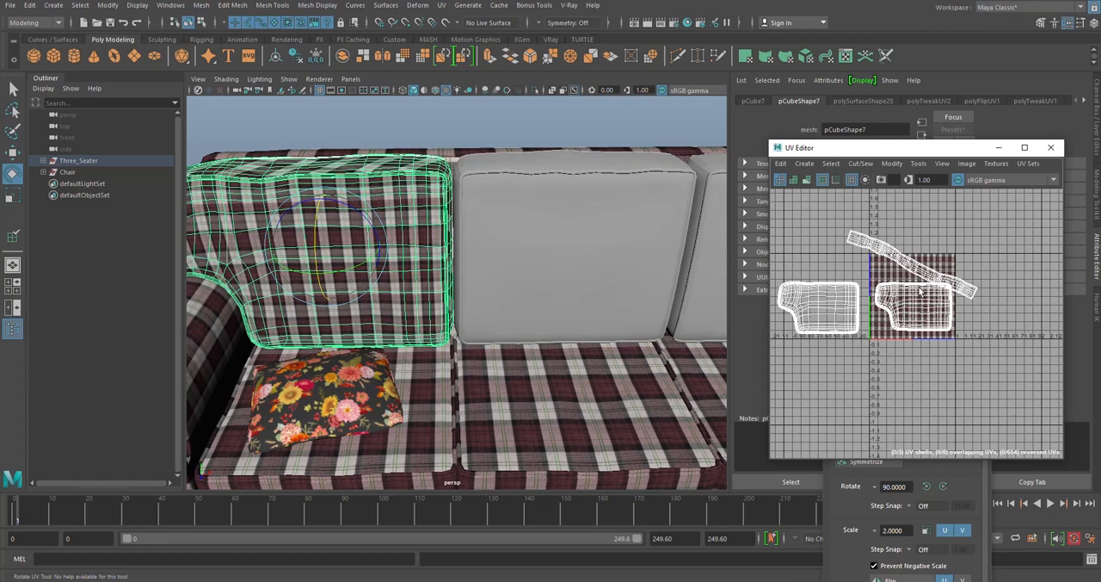
# - Inspect the direction of the plaid along the top of the back cushion
pyautogui.click(443, 112)
pyautogui.keyDown('alt'); pyautogui.moveTo(442, 185); pyautogui.dragTo(457, 280); pyautogui.keyUp('alt')
pyautogui.scroll(4, 459, 243)
pyautogui.click(456, 242)
pyautogui.scroll(-5, 457, 242)
pyautogui.keyDown('alt'); pyautogui.moveTo(457, 279); pyautogui.dragTo(458, 253, button='middle'); pyautogui.keyUp('alt')
pyautogui.scroll(5, 458, 253)
pyautogui.keyDown('alt'); pyautogui.moveTo(457, 253); pyautogui.dragTo(458, 277); pyautogui.keyUp('alt')
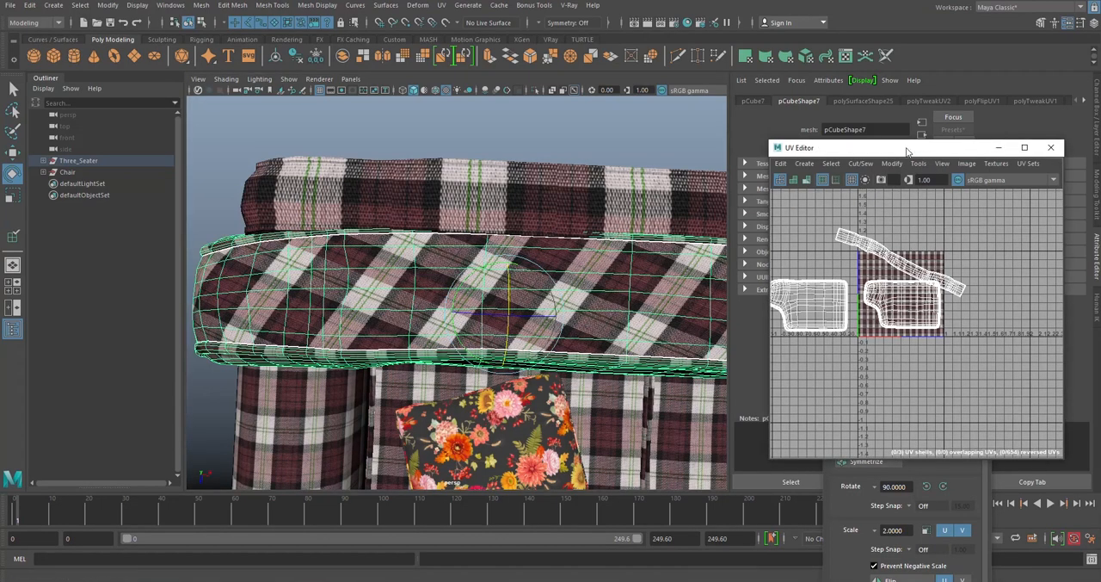
# - Enlarge the UV Editor and move the UV Toolkit aside to make room for editing the shells
pyautogui.moveTo(906, 151); pyautogui.dragTo(430, 47)
pyautogui.click(1097, 111)
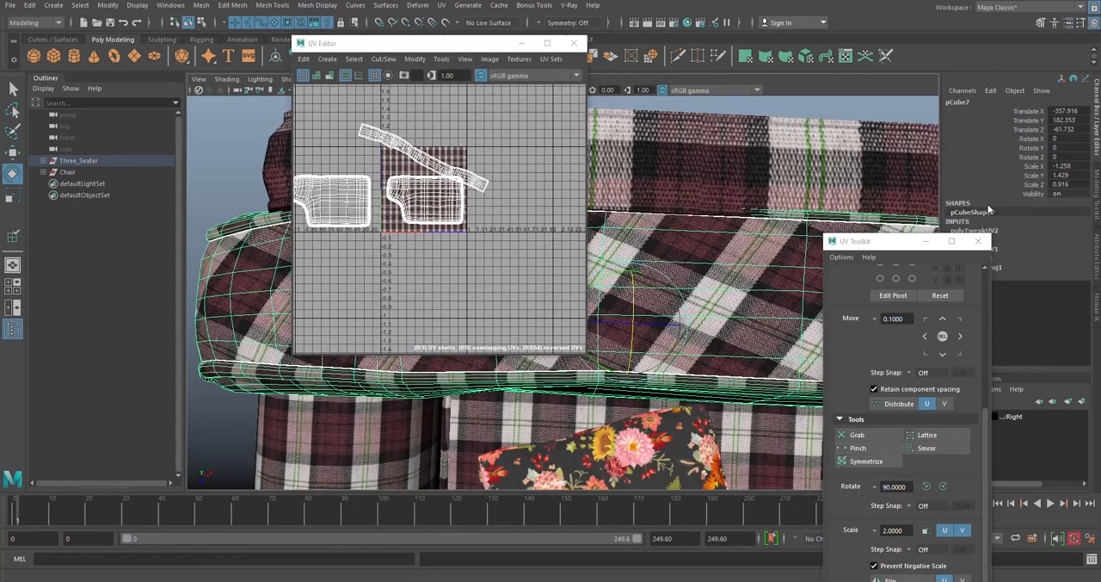
pyautogui.moveTo(898, 241); pyautogui.dragTo(1099, 176)
pyautogui.scroll(-4, 631, 185)
pyautogui.keyDown('alt'); pyautogui.moveTo(630, 185); pyautogui.dragTo(726, 180, button='middle'); pyautogui.keyUp('alt')
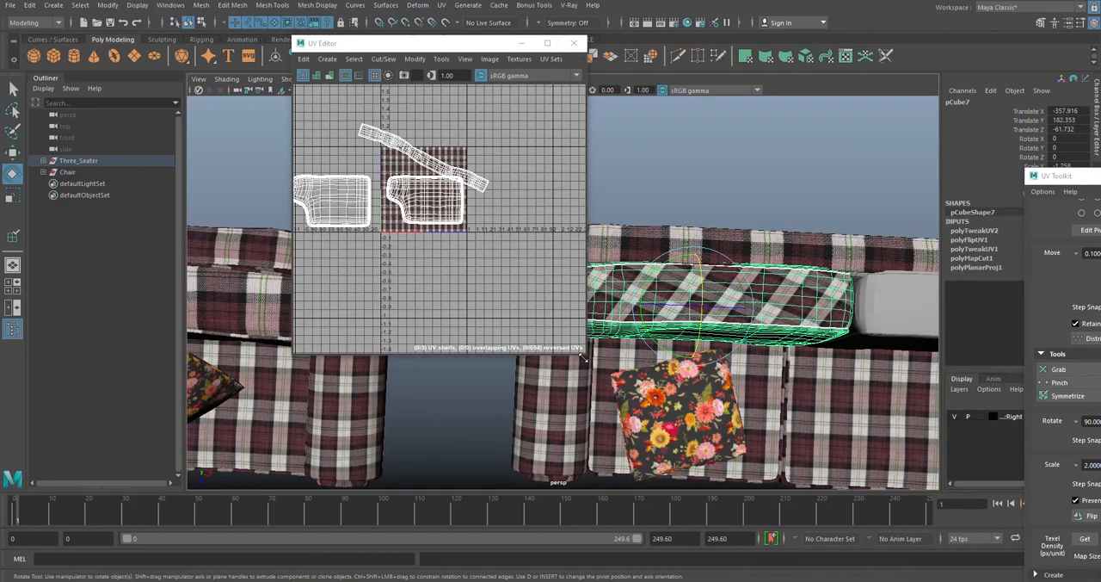
pyautogui.moveTo(587, 359); pyautogui.dragTo(835, 475)
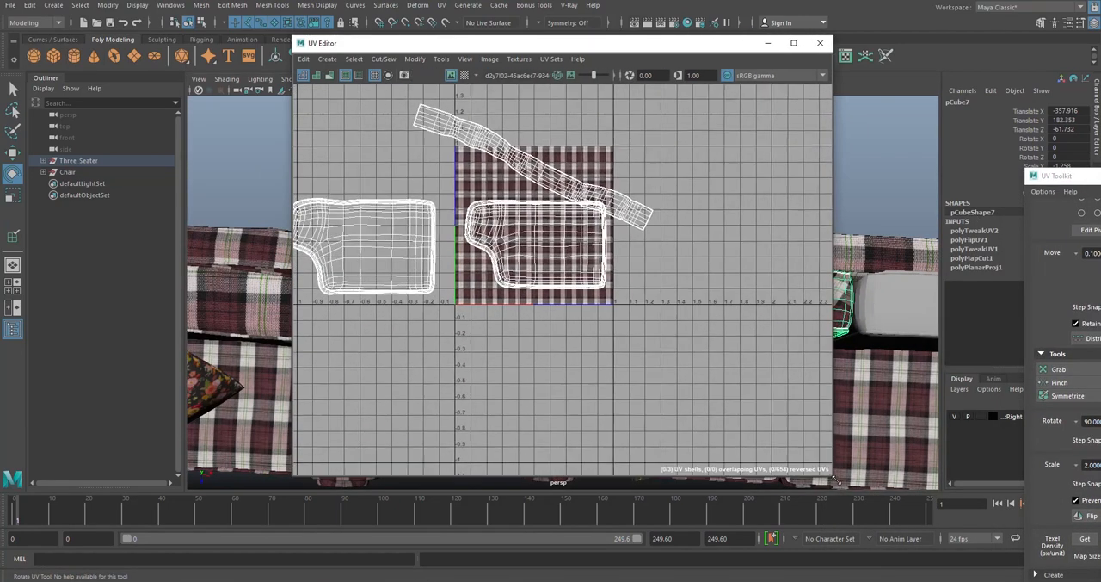
pyautogui.moveTo(513, 49); pyautogui.dragTo(461, 78)
# - Rotate the side-strip UV shell level and place it above the shell on the plaid texture tile
pyautogui.scroll(5, 494, 251)
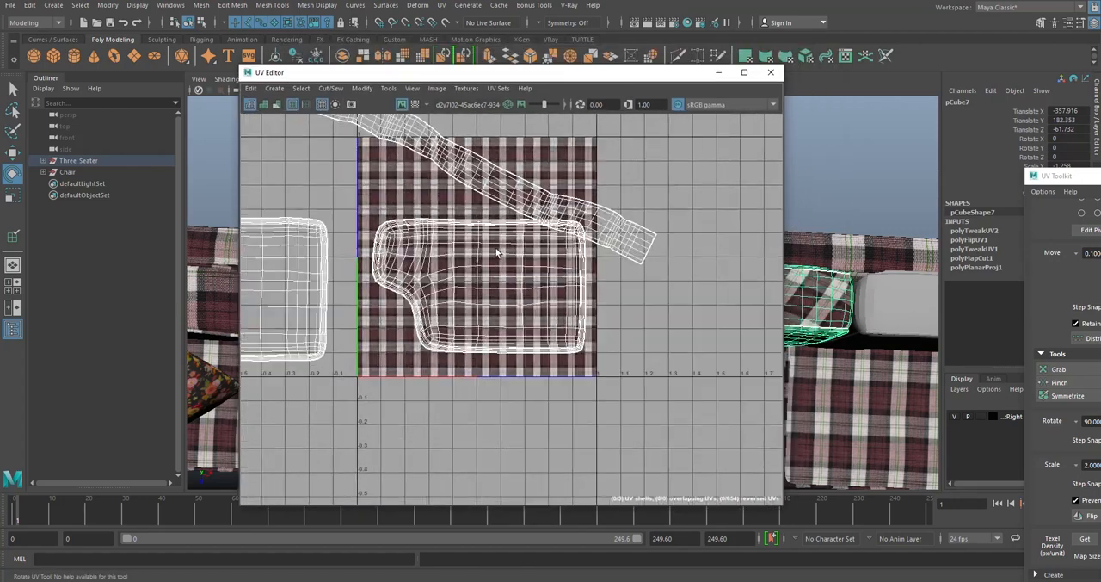
pyautogui.keyDown('alt'); pyautogui.moveTo(485, 237); pyautogui.dragTo(569, 333, button='middle'); pyautogui.keyUp('alt')
pyautogui.scroll(-1, 554, 236)
pyautogui.keyDown('alt'); pyautogui.moveTo(553, 232); pyautogui.dragTo(494, 211, button='middle'); pyautogui.keyUp('alt')
pyautogui.moveTo(511, 191); pyautogui.dragTo(471, 176, button='right')
pyautogui.click(510, 229)
pyautogui.moveTo(590, 181); pyautogui.dragTo(528, 177)
pyautogui.click(628, 126)
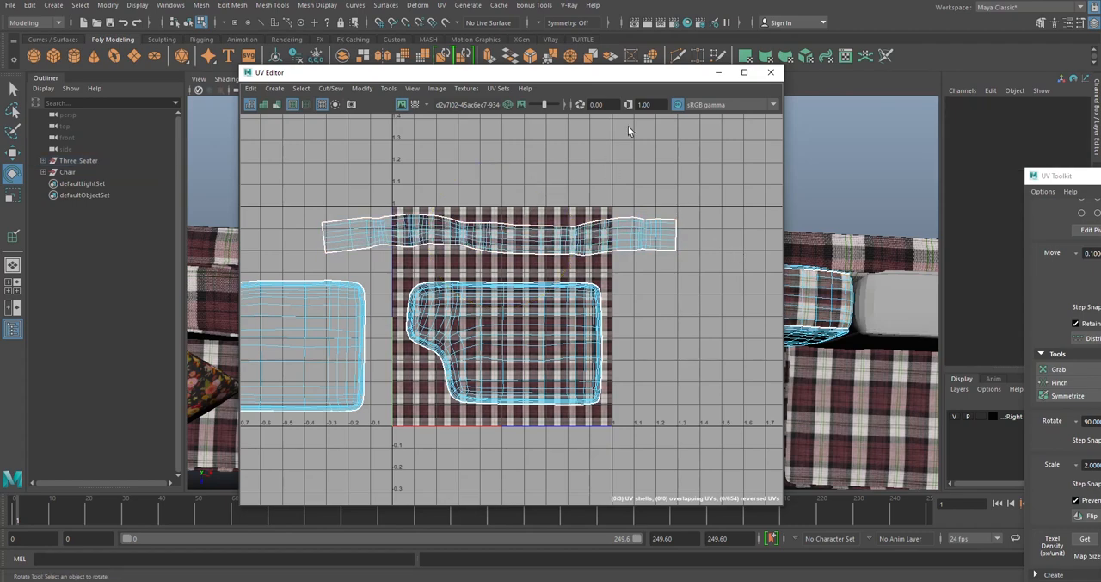
# - Straighten the side-strip shell's UVs along both U and V with a 30-degree tolerance
pyautogui.moveTo(602, 78); pyautogui.dragTo(429, 37)
pyautogui.keyDown('alt'); pyautogui.moveTo(828, 236); pyautogui.dragTo(720, 271); pyautogui.keyUp('alt')
pyautogui.click(719, 271)
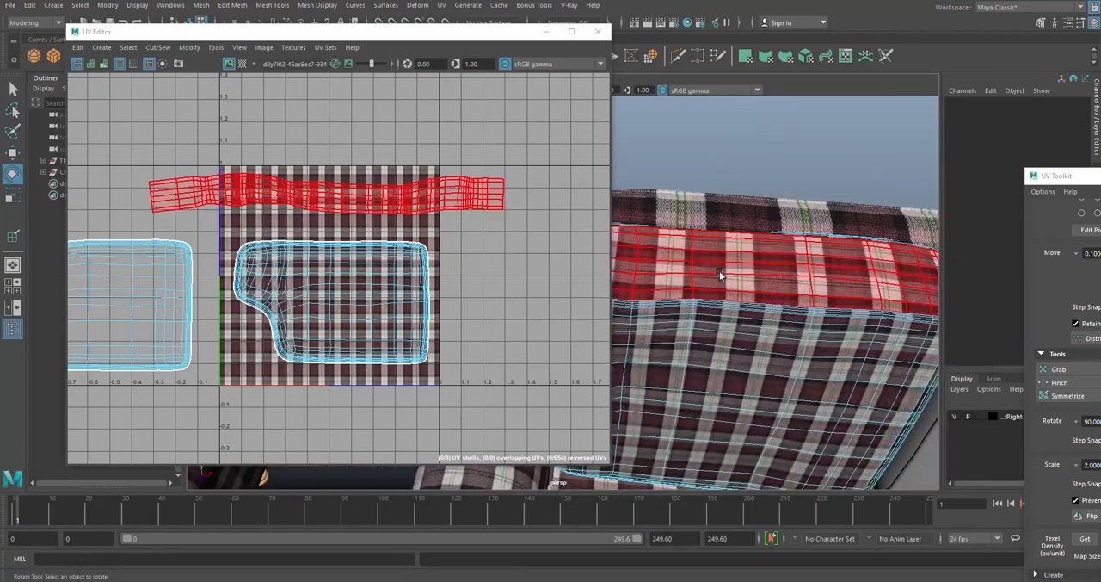
pyautogui.click(437, 203)
pyautogui.moveTo(1075, 179); pyautogui.dragTo(807, 93)
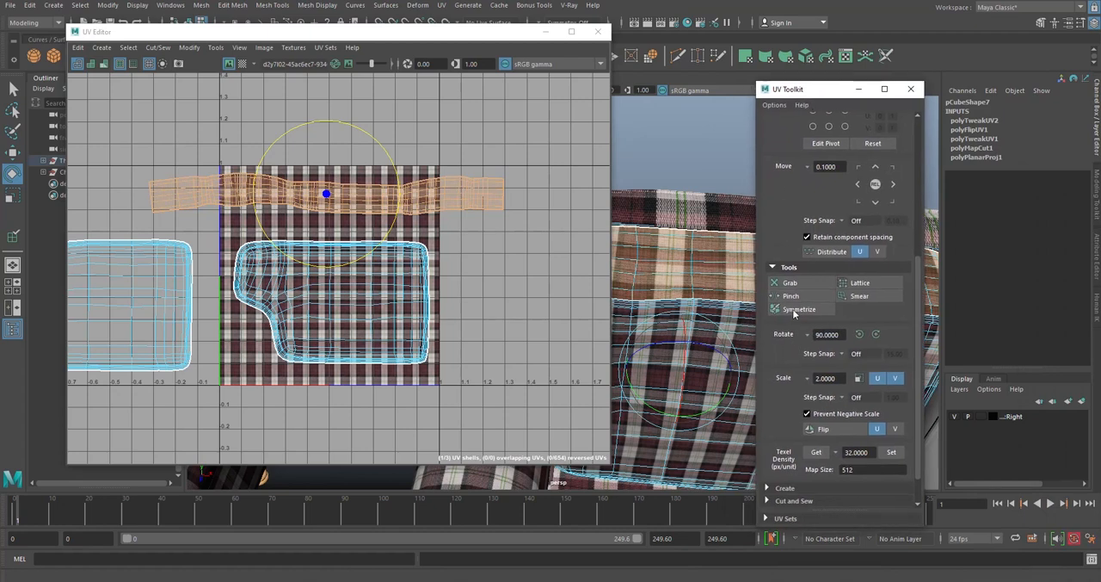
pyautogui.scroll(-2, 794, 314)
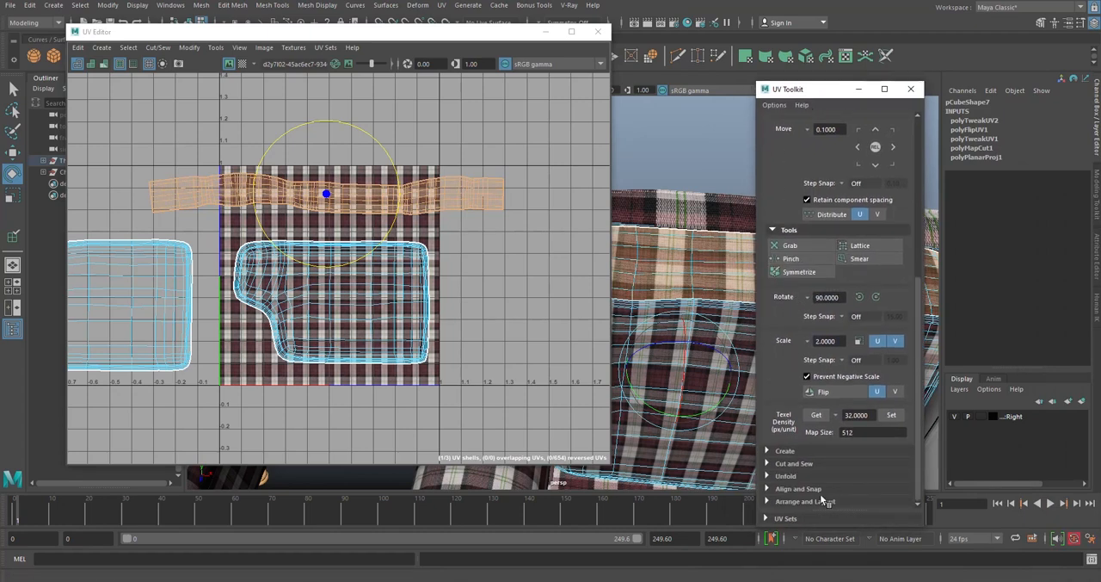
pyautogui.click(786, 475)
pyautogui.scroll(-4, 809, 469)
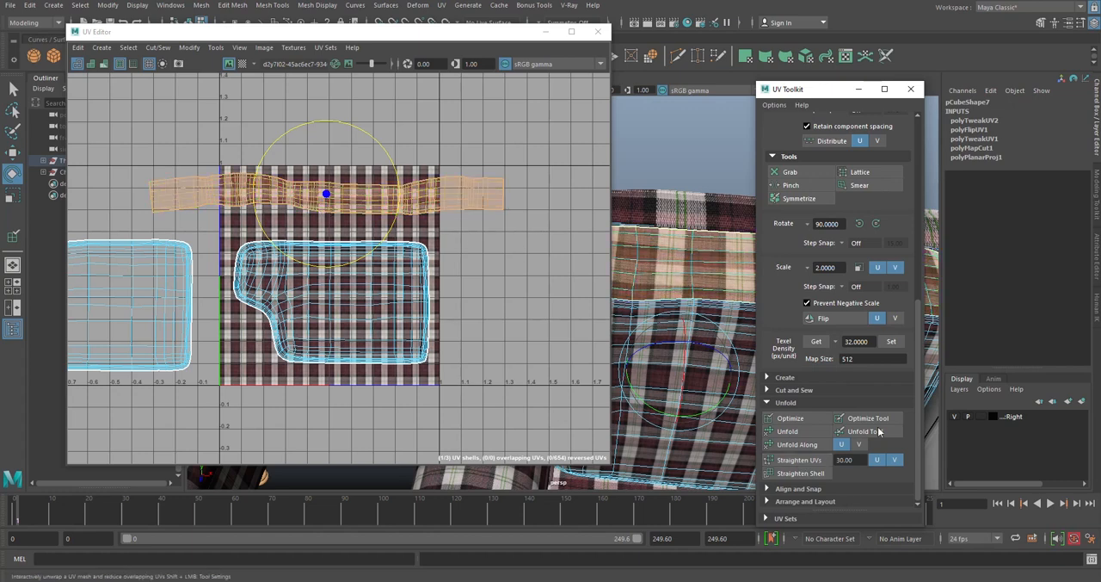
pyautogui.click(806, 459)
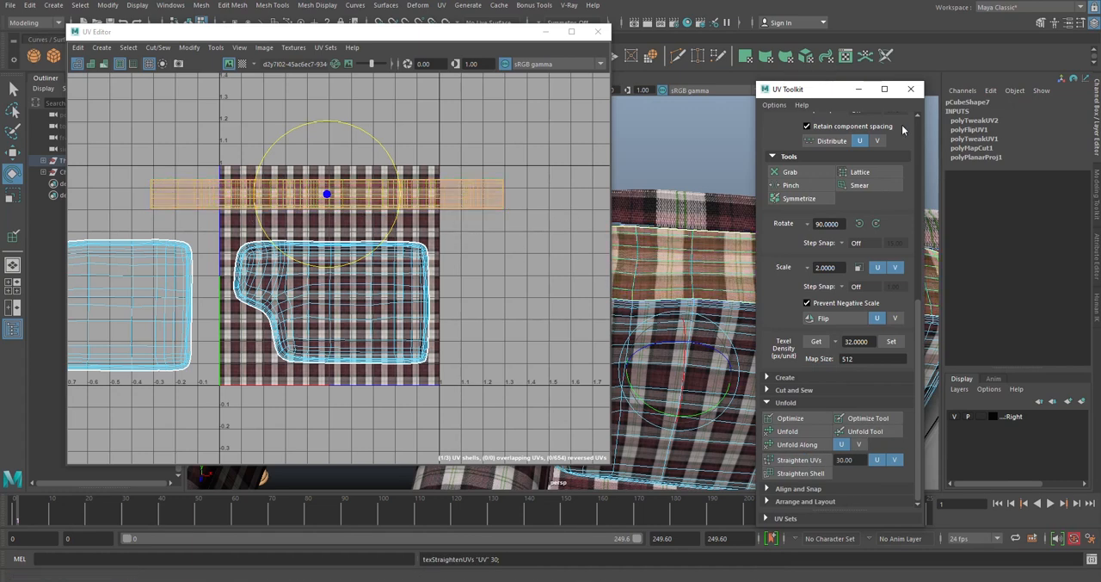
# - Inspect the plaid on the cushion's top strip from several angles for distortion
pyautogui.moveTo(812, 95); pyautogui.dragTo(1018, 161)
pyautogui.keyDown('alt'); pyautogui.moveTo(737, 253); pyautogui.dragTo(747, 147); pyautogui.keyUp('alt')
pyautogui.click(746, 146)
pyautogui.scroll(6, 711, 276)
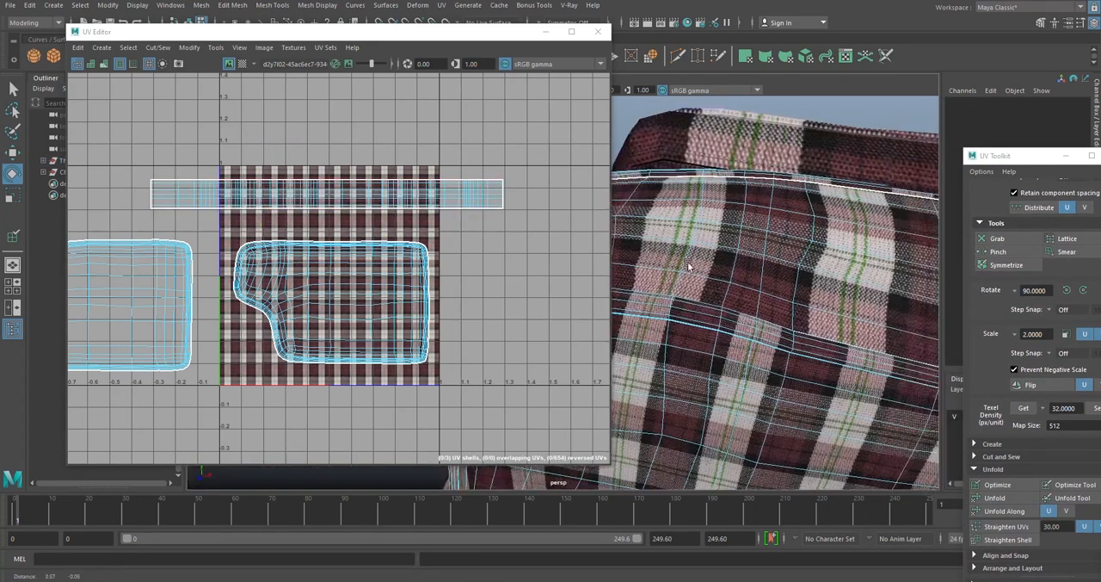
pyautogui.scroll(-4, 709, 286)
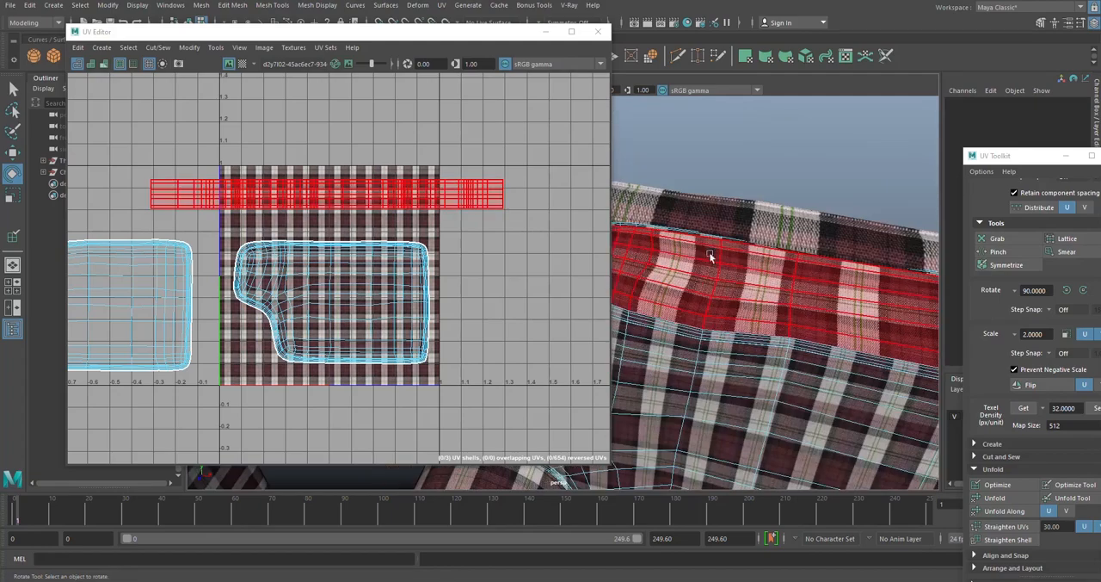
pyautogui.keyDown('alt'); pyautogui.moveTo(685, 256); pyautogui.dragTo(752, 278); pyautogui.keyUp('alt')
pyautogui.scroll(3, 673, 294)
pyautogui.keyDown('alt'); pyautogui.moveTo(686, 312); pyautogui.dragTo(739, 282); pyautogui.keyUp('alt')
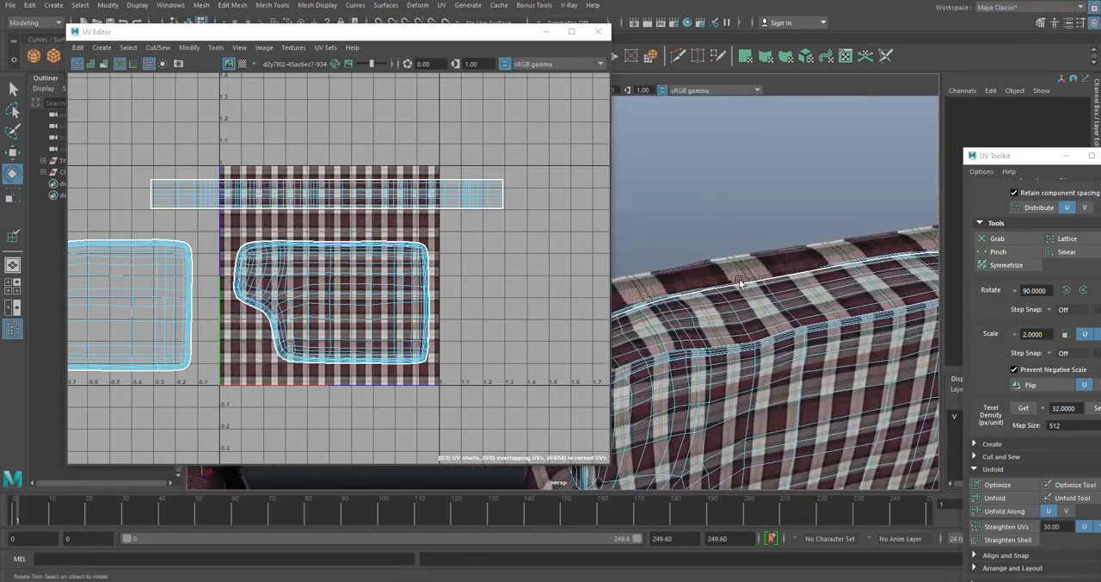
pyautogui.keyDown('alt'); pyautogui.moveTo(740, 282); pyautogui.dragTo(676, 287, button='right'); pyautogui.keyUp('alt')
# - Even out the side-strip shell's UV spacing with the Optimize tool along its length, and deselect the shell
pyautogui.click(333, 195)
pyautogui.rightClick(337, 187)
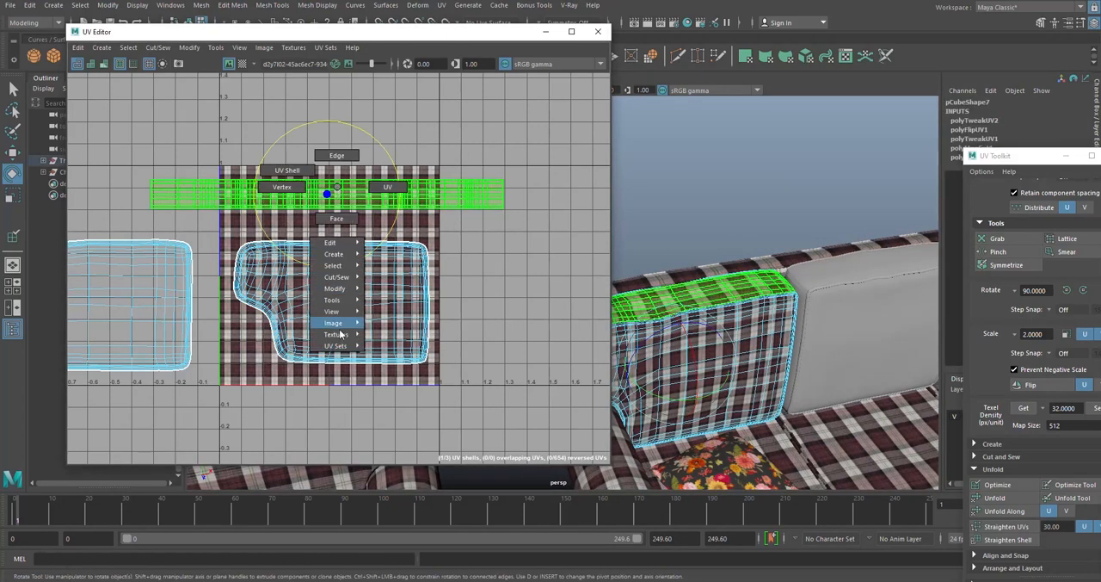
pyautogui.moveTo(352, 305)
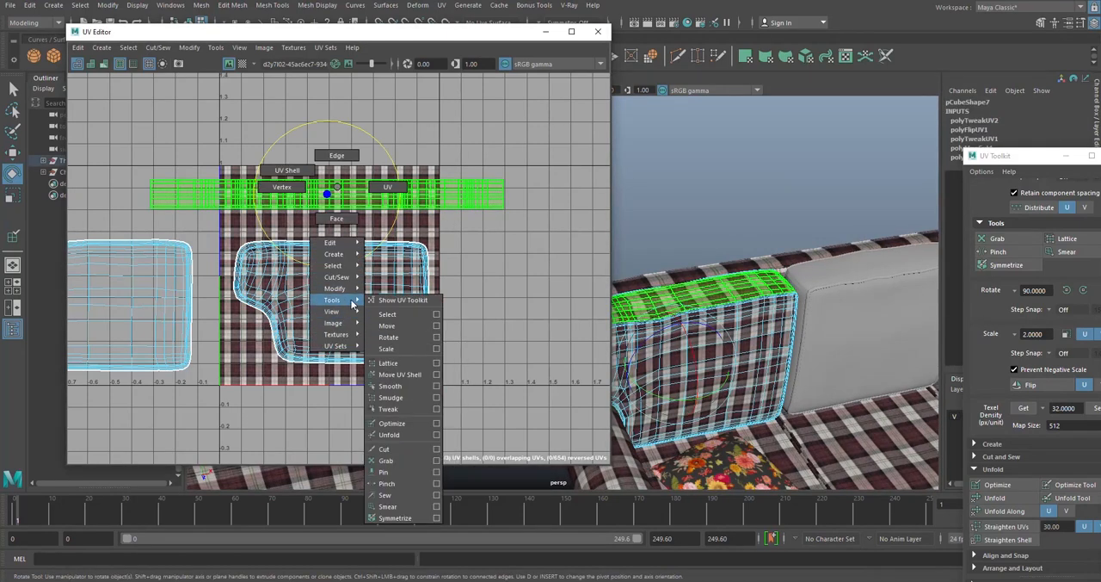
pyautogui.click(399, 425)
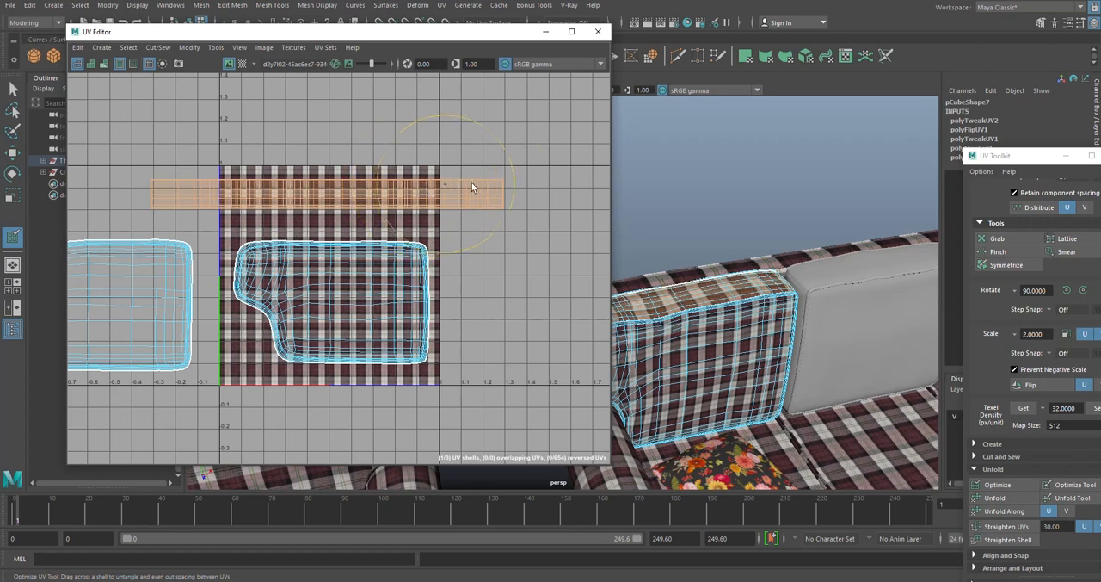
pyautogui.moveTo(472, 183); pyautogui.dragTo(263, 193)
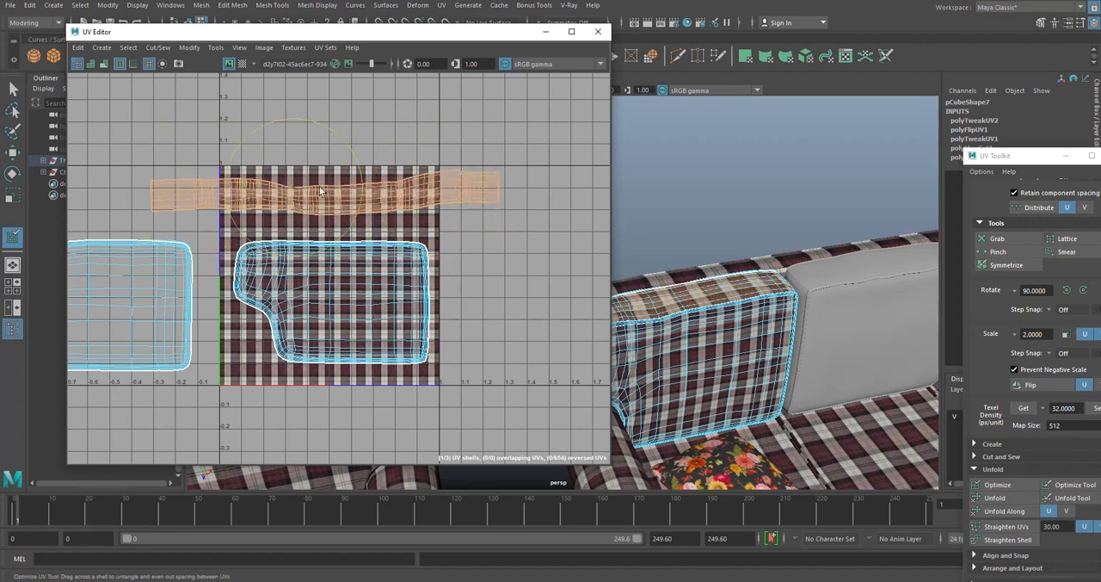
pyautogui.press('w')
pyautogui.click(748, 153)
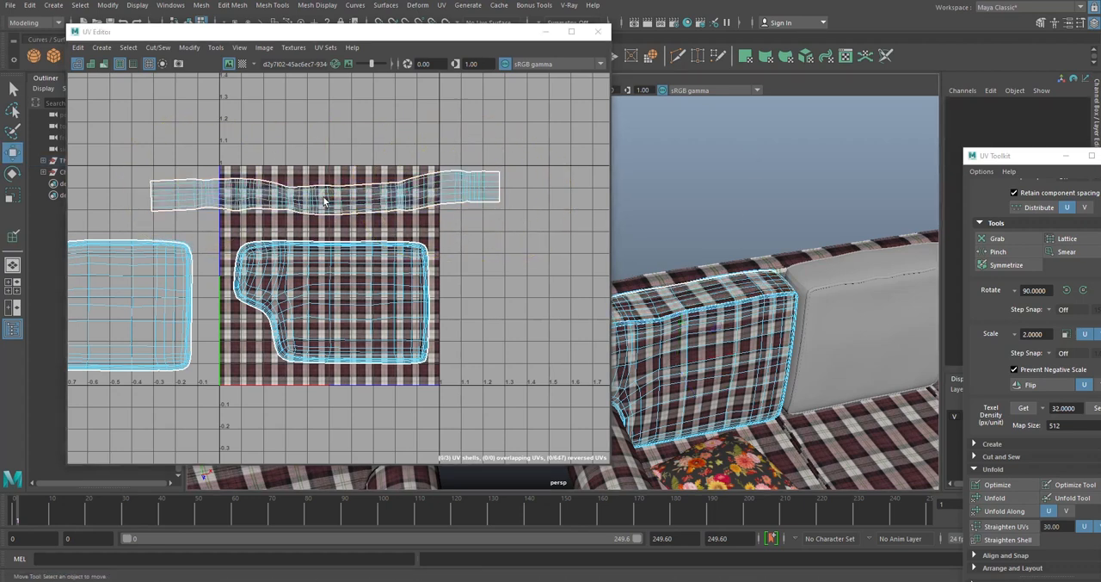
# - Rotate the side-strip UV shell slightly until its two ends sit level, and deselect it
pyautogui.click(321, 201)
pyautogui.press('e')
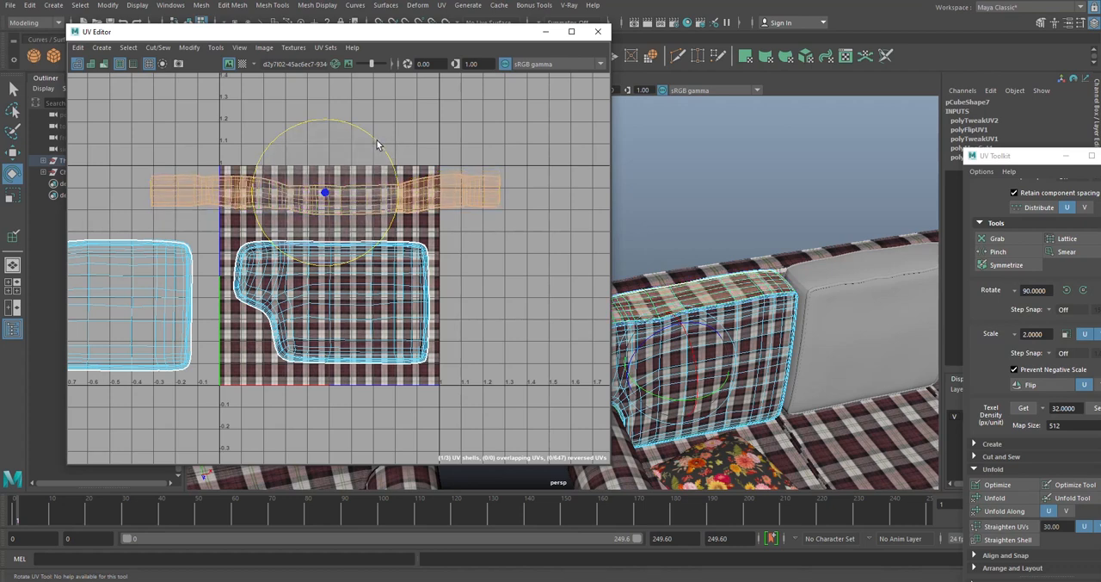
pyautogui.click(486, 143)
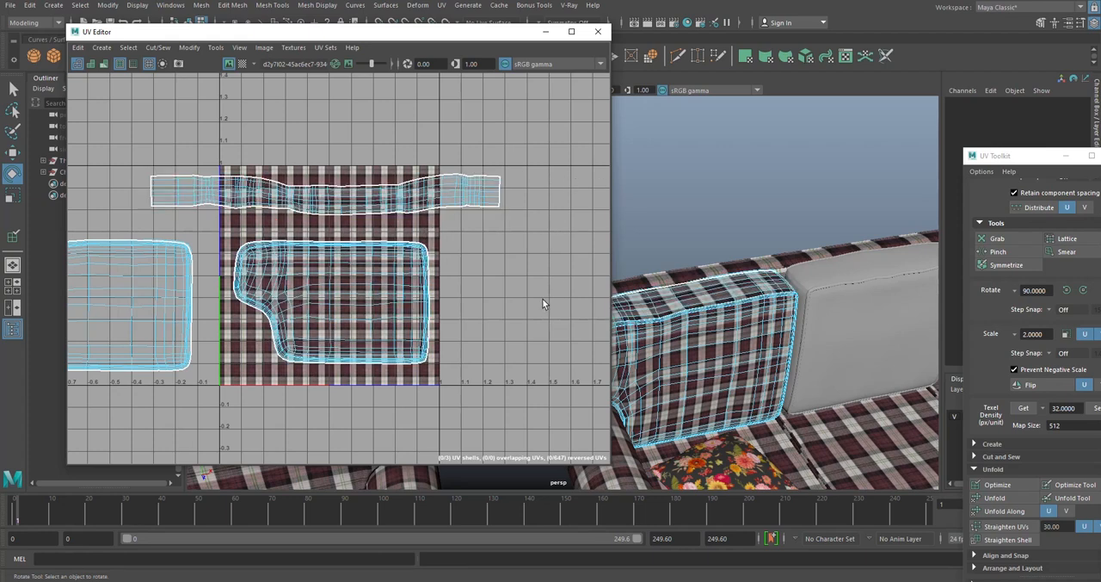
pyautogui.keyDown('alt'); pyautogui.moveTo(780, 190); pyautogui.dragTo(734, 186); pyautogui.keyUp('alt')
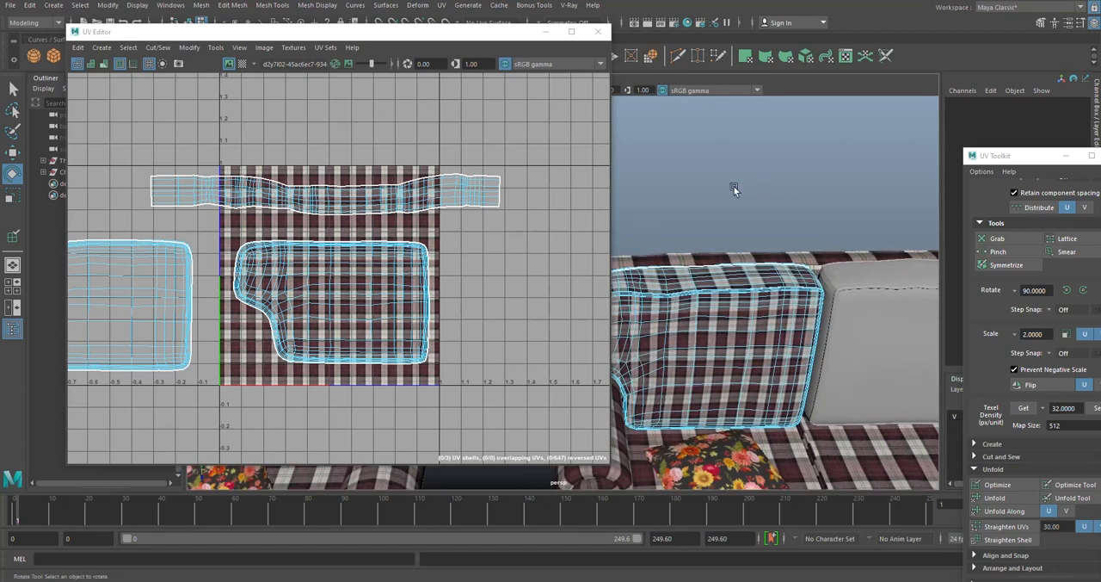
# - Try scaling the side-strip UV shell down uniformly so that it fits within the width of the texture tile
pyautogui.click(373, 202)
pyautogui.press('r')
pyautogui.moveTo(326, 195); pyautogui.dragTo(292, 206)
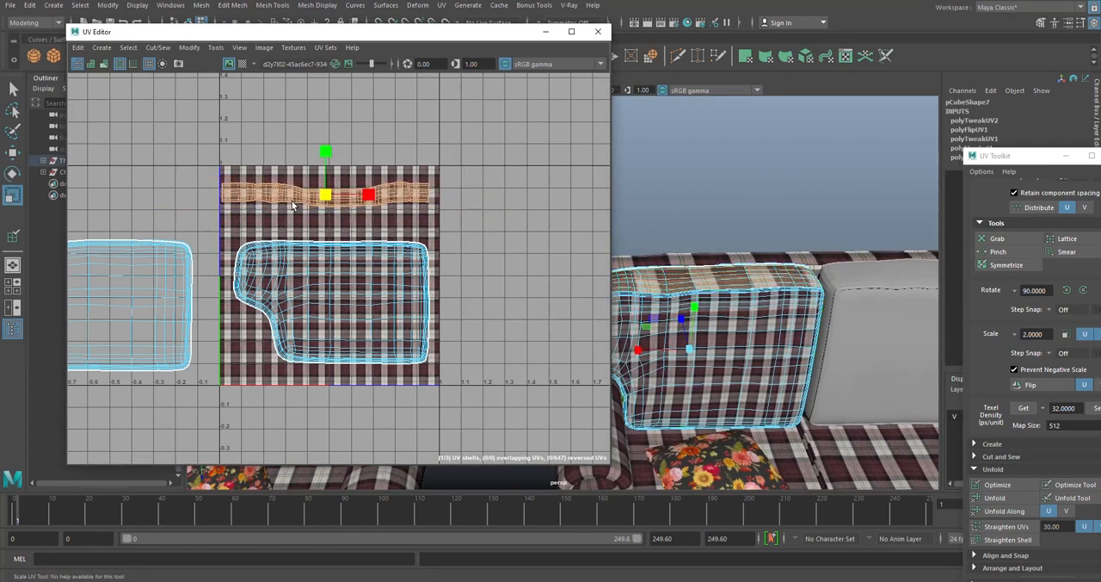
pyautogui.scroll(-4, 822, 272)
pyautogui.keyDown('alt'); pyautogui.moveTo(796, 258); pyautogui.dragTo(639, 249, button='middle'); pyautogui.keyUp('alt')
pyautogui.scroll(4, 676, 246)
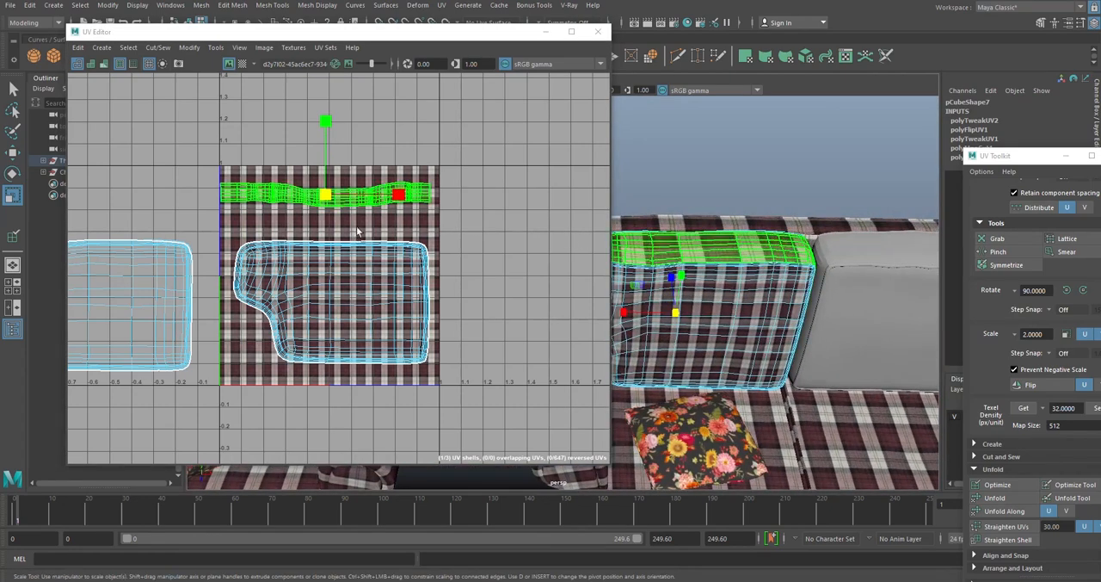
pyautogui.press('w')
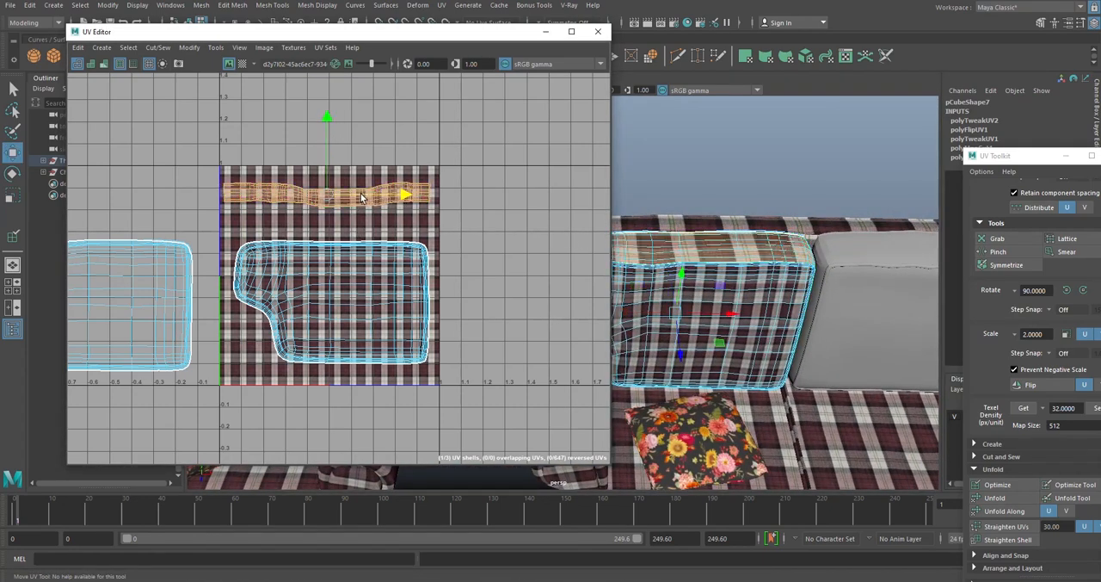
pyautogui.click(620, 237)
# - Scale the cushion's front-face UV shell down uniformly to about 0.5 units wide so its plaid appears larger
pyautogui.click(697, 280)
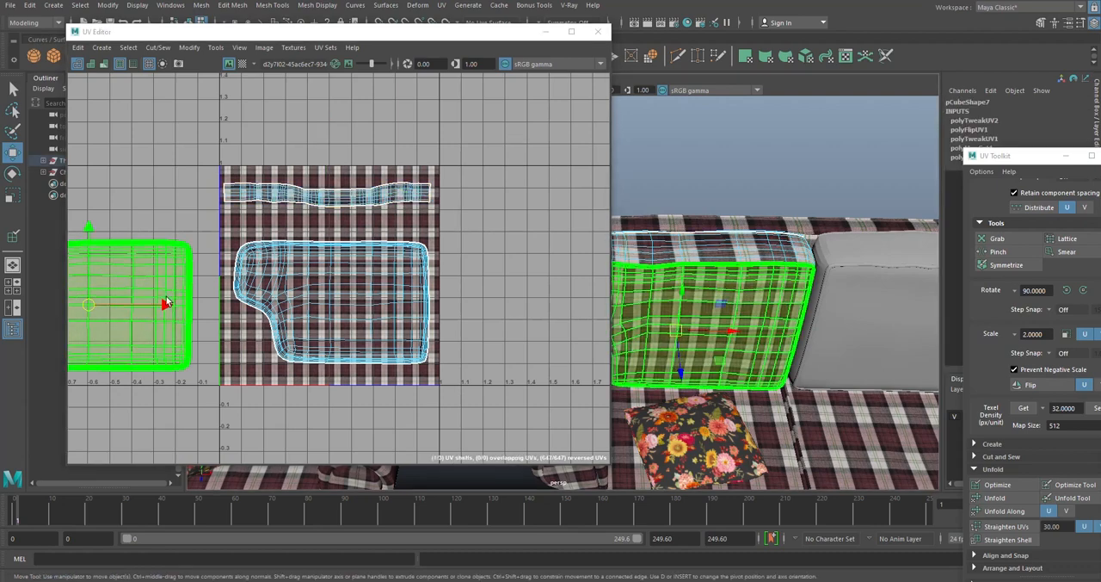
pyautogui.keyDown('alt'); pyautogui.moveTo(167, 298); pyautogui.dragTo(284, 285, button='middle'); pyautogui.keyUp('alt')
pyautogui.press('e')
pyautogui.press('r')
pyautogui.moveTo(206, 292); pyautogui.dragTo(172, 298)
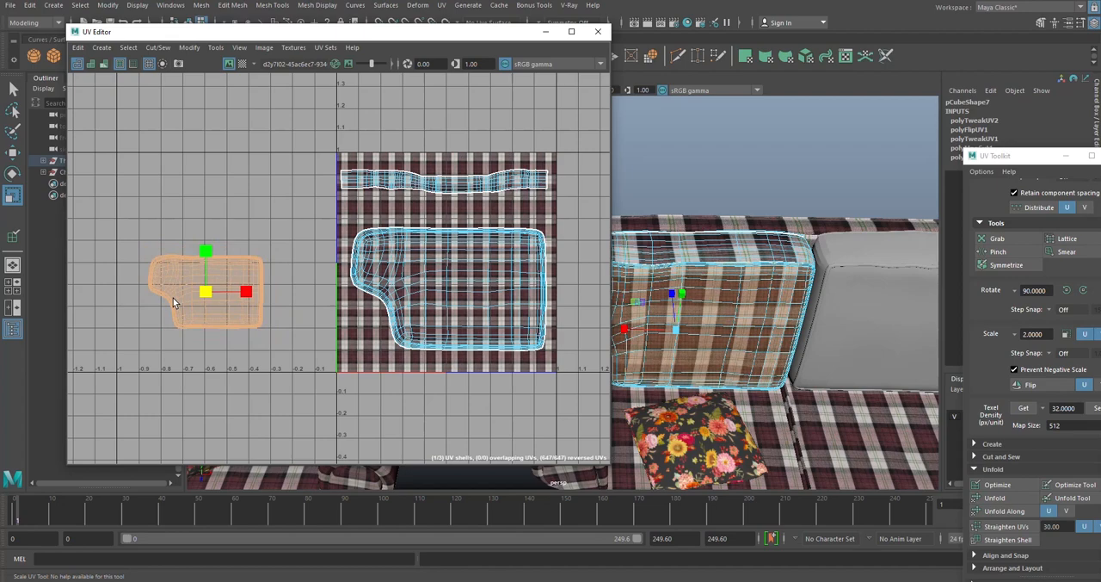
pyautogui.keyDown('alt'); pyautogui.moveTo(688, 300); pyautogui.dragTo(792, 318); pyautogui.keyUp('alt')
pyautogui.moveTo(479, 35); pyautogui.dragTo(387, 11)
pyautogui.keyDown('alt'); pyautogui.moveTo(769, 277); pyautogui.dragTo(640, 234, button='middle'); pyautogui.keyUp('alt')
pyautogui.click(632, 222)
pyautogui.keyDown('alt'); pyautogui.moveTo(632, 221); pyautogui.dragTo(630, 268); pyautogui.keyUp('alt')
# - Scale the side-strip UV shell up uniformly to about 1.6 units wide, centred across the texture tile
pyautogui.click(342, 157)
pyautogui.moveTo(352, 157); pyautogui.dragTo(425, 156)
pyautogui.press('w')
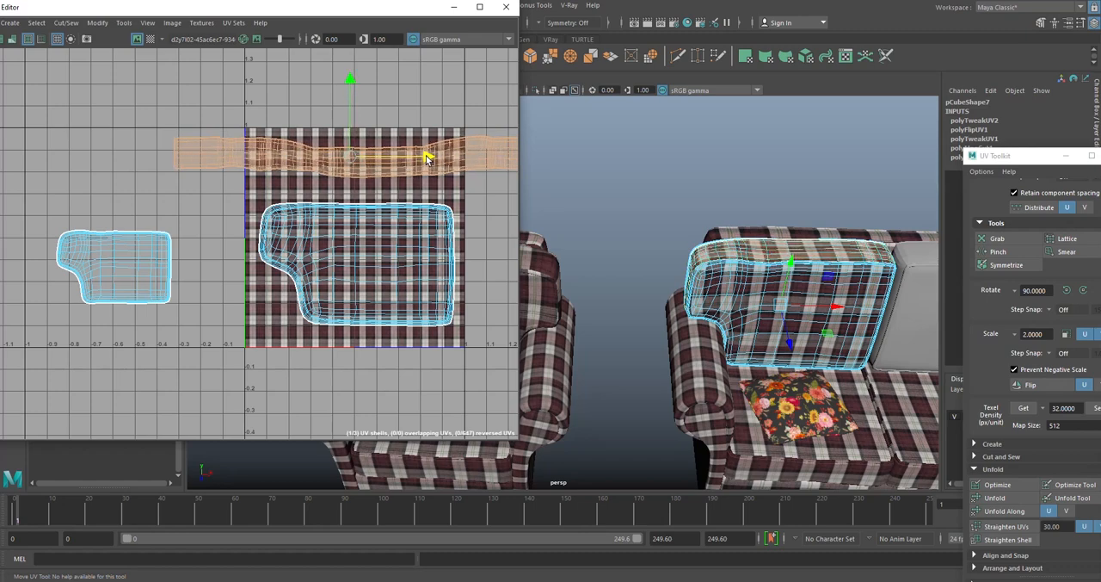
pyautogui.click(713, 179)
pyautogui.keyDown('alt'); pyautogui.moveTo(894, 230); pyautogui.dragTo(686, 233, button='middle'); pyautogui.keyUp('alt')
pyautogui.scroll(5, 684, 241)
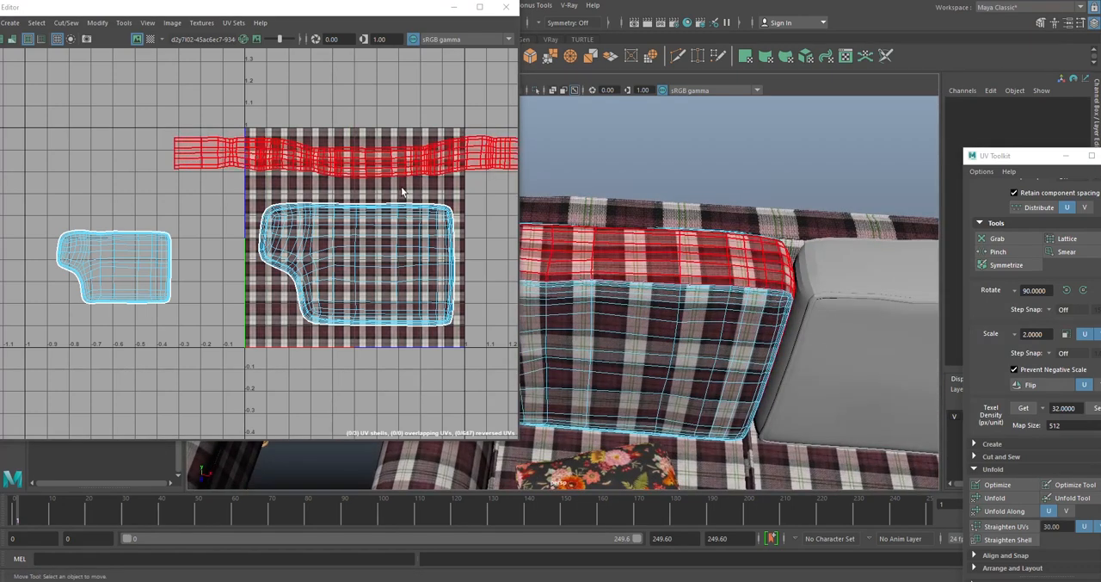
# - Nudge the side-strip UV shell slightly along negative U, then deselect it and check the plaid across the front edge
pyautogui.click(404, 161)
pyautogui.moveTo(428, 155); pyautogui.dragTo(425, 156)
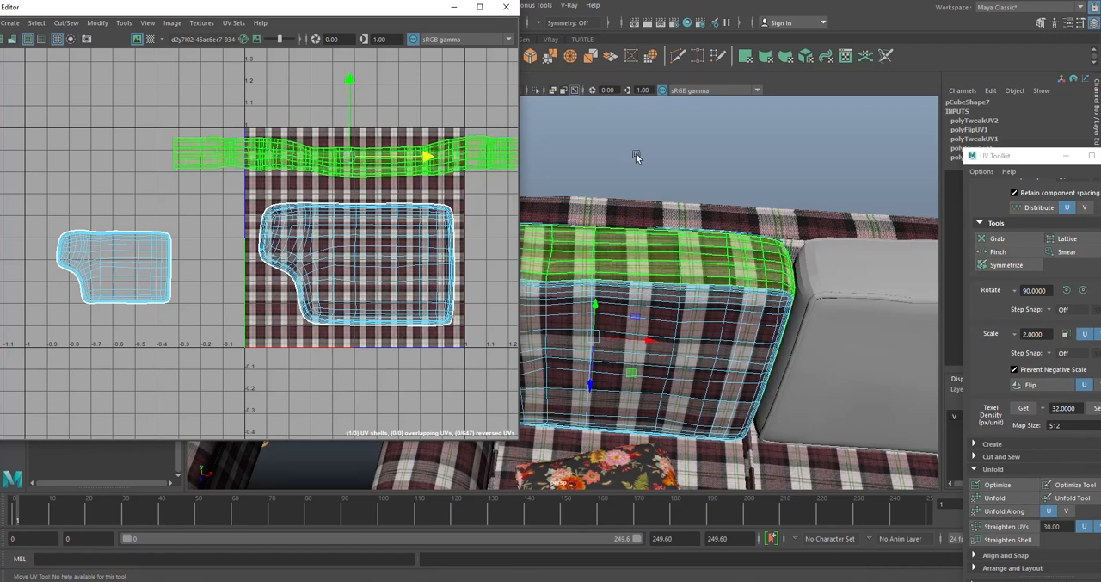
pyautogui.click(637, 157)
pyautogui.scroll(-5, 707, 203)
pyautogui.keyDown('alt'); pyautogui.moveTo(618, 286); pyautogui.dragTo(622, 247); pyautogui.keyUp('alt')
pyautogui.keyDown('alt'); pyautogui.moveTo(685, 221); pyautogui.dragTo(682, 232); pyautogui.keyUp('alt')
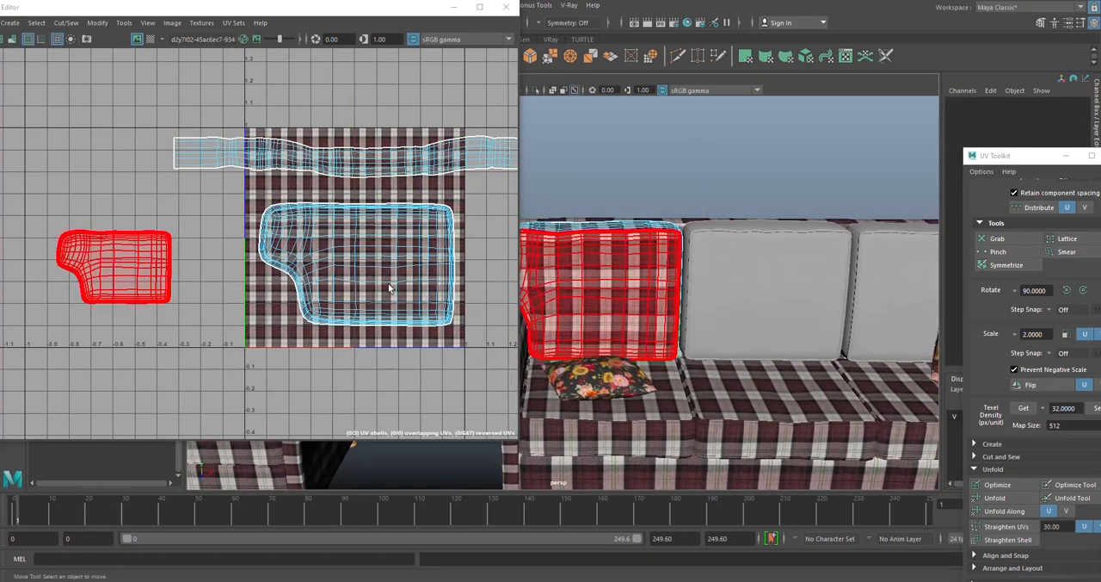
# - Scale the back-face UV shell down uniformly to nearly the front-face shell's size and shift it along positive U
pyautogui.click(386, 287)
pyautogui.press('r')
pyautogui.moveTo(356, 265); pyautogui.dragTo(329, 271)
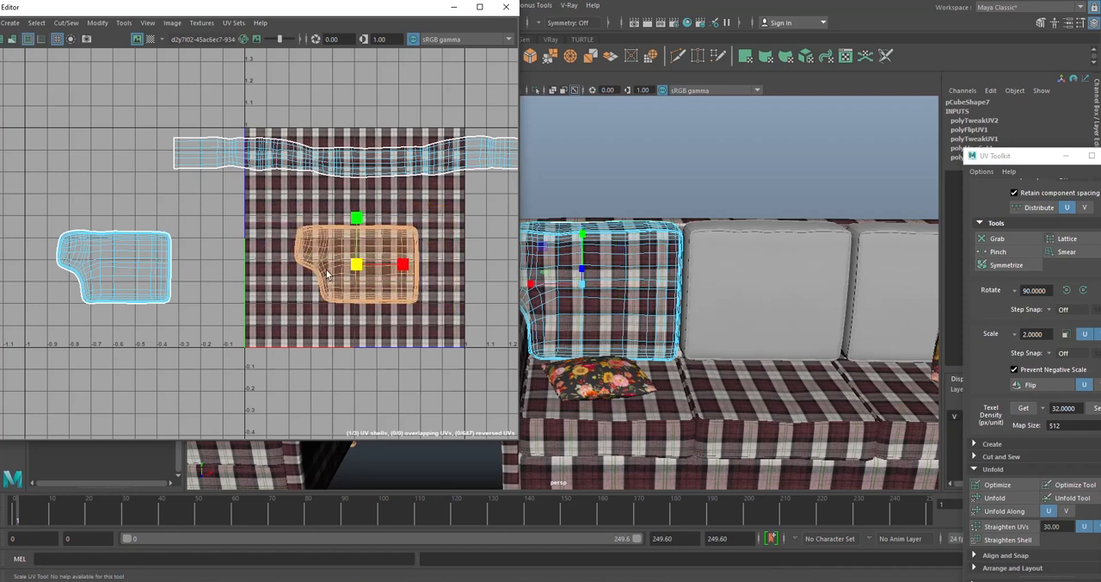
pyautogui.press('w')
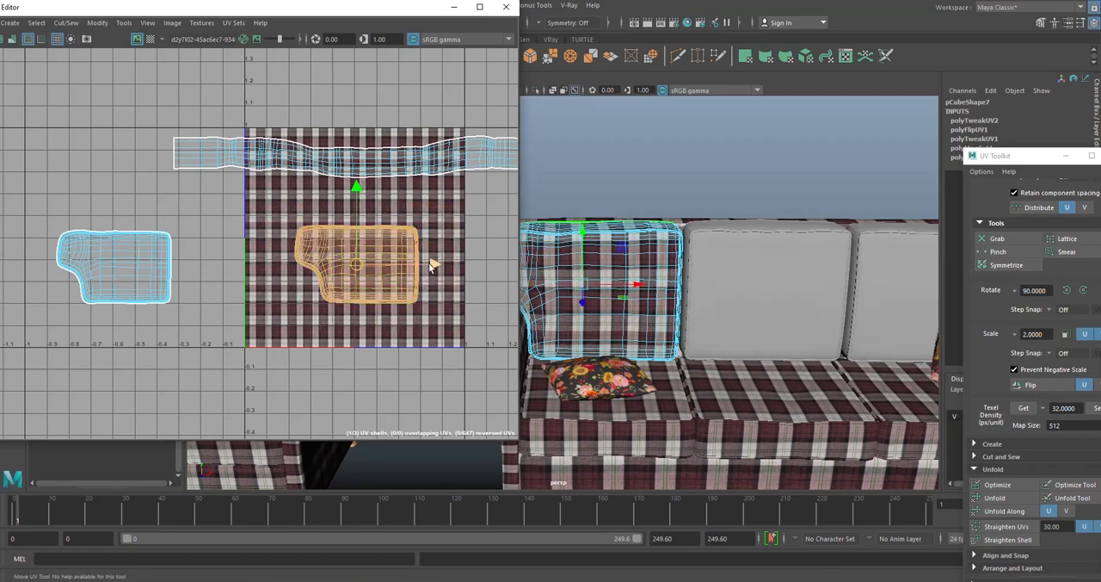
pyautogui.moveTo(433, 266); pyautogui.dragTo(468, 266)
# - Move the front-face UV shell onto the texture tile beside the back-face shell, adjusting both until they sit side by side
pyautogui.click(159, 280)
pyautogui.moveTo(189, 268); pyautogui.dragTo(385, 264)
pyautogui.click(417, 282)
pyautogui.press('r')
pyautogui.press('w')
pyautogui.moveTo(468, 263); pyautogui.dragTo(474, 266)
pyautogui.click(270, 282)
pyautogui.moveTo(341, 268); pyautogui.dragTo(358, 267)
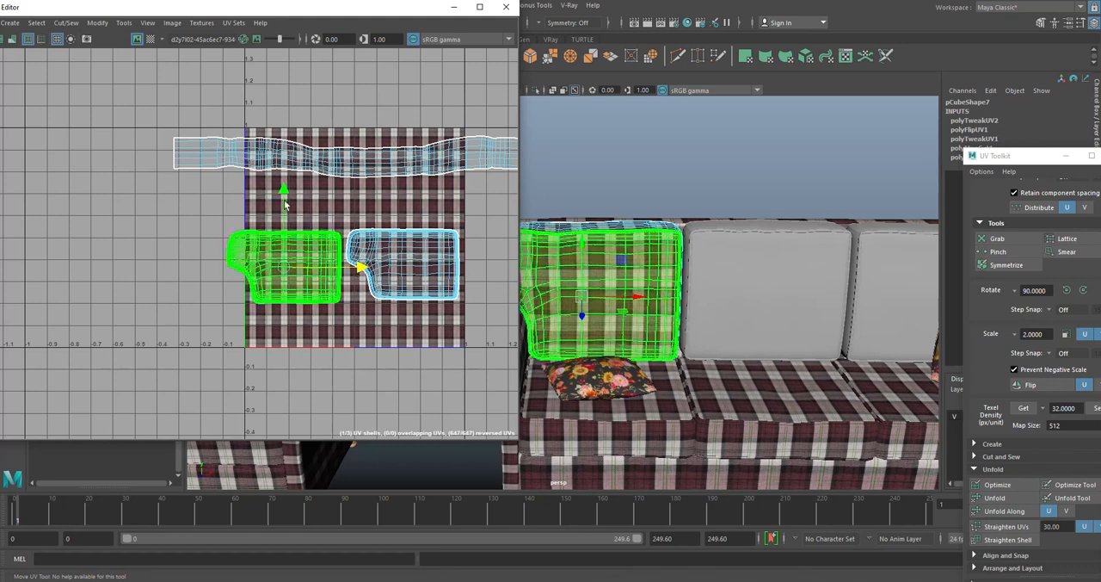
pyautogui.moveTo(283, 190); pyautogui.dragTo(283, 187)
# - Shift the front-face and back-face UV shells together slightly along positive U, and deselect them
pyautogui.click(400, 273)
pyautogui.press('r')
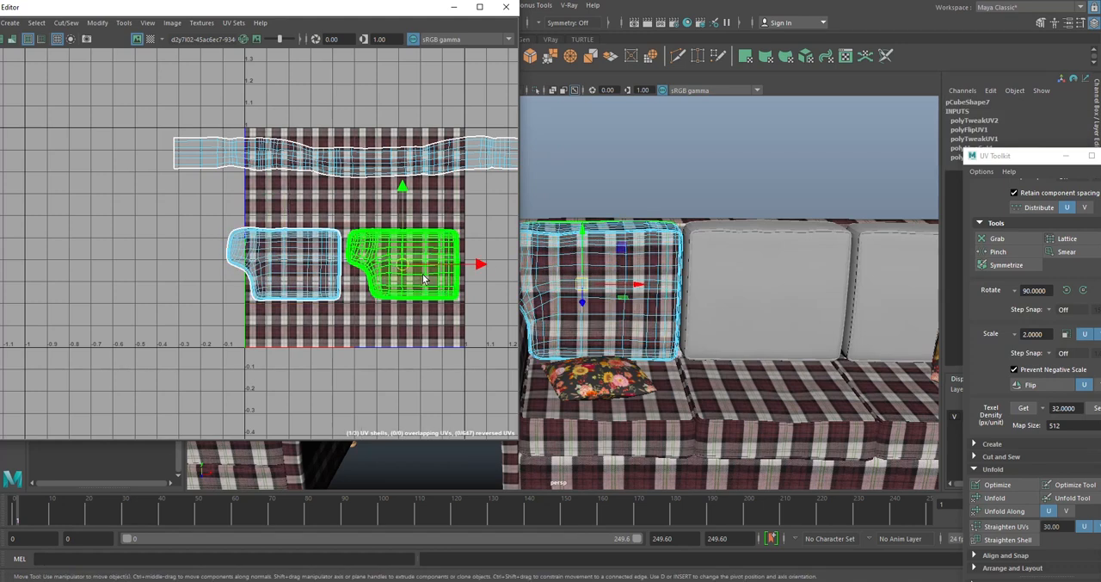
pyautogui.click(376, 330)
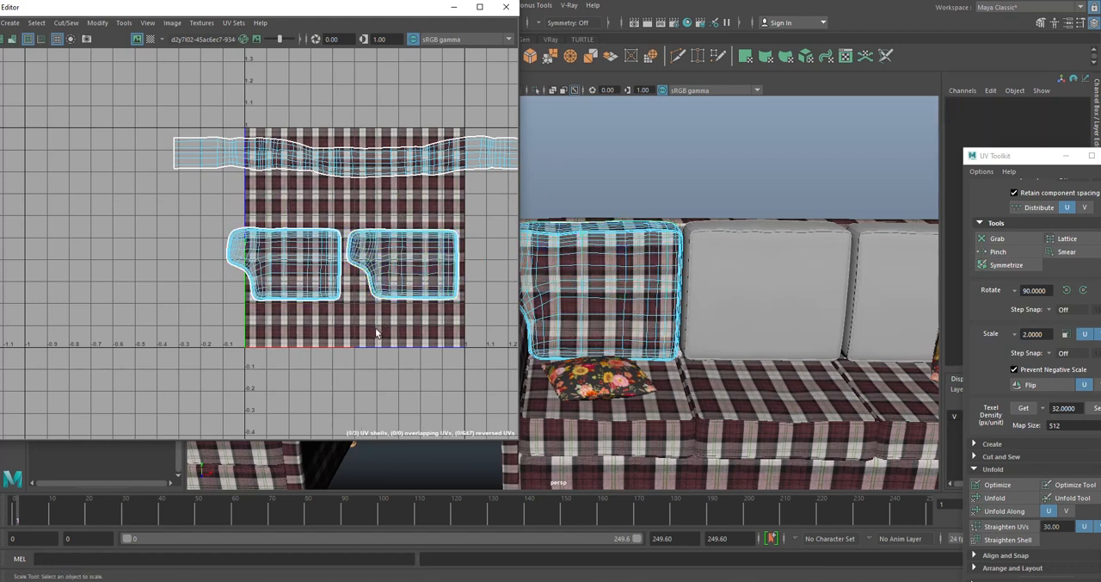
pyautogui.moveTo(474, 315); pyautogui.dragTo(252, 267)
pyautogui.press('w')
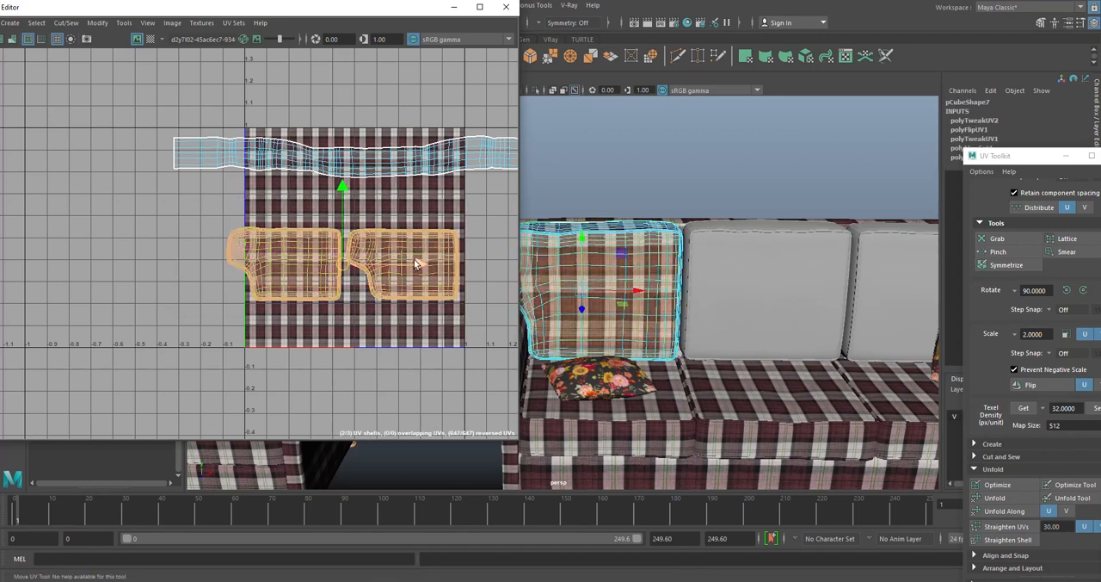
pyautogui.moveTo(419, 264); pyautogui.dragTo(423, 264)
pyautogui.click(419, 311)
# - Return the textured cushion to object mode, select it, and minimise the UV Editor
pyautogui.scroll(-3, 383, 252)
pyautogui.keyDown('alt'); pyautogui.moveTo(533, 267); pyautogui.dragTo(657, 153); pyautogui.keyUp('alt')
pyautogui.rightClick(586, 257)
pyautogui.click(609, 244)
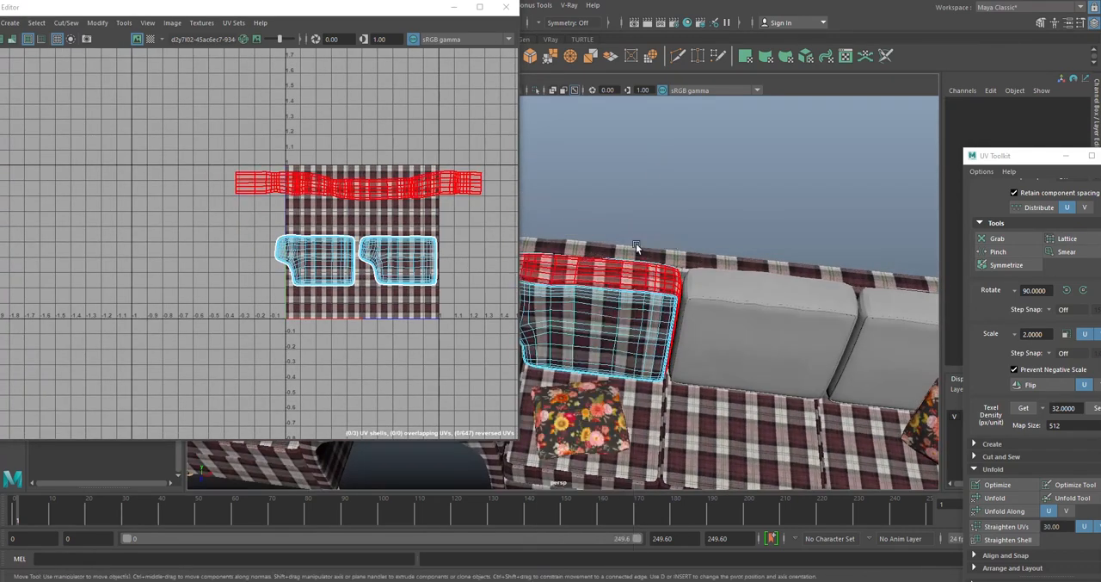
pyautogui.click(615, 293)
pyautogui.click(455, 8)
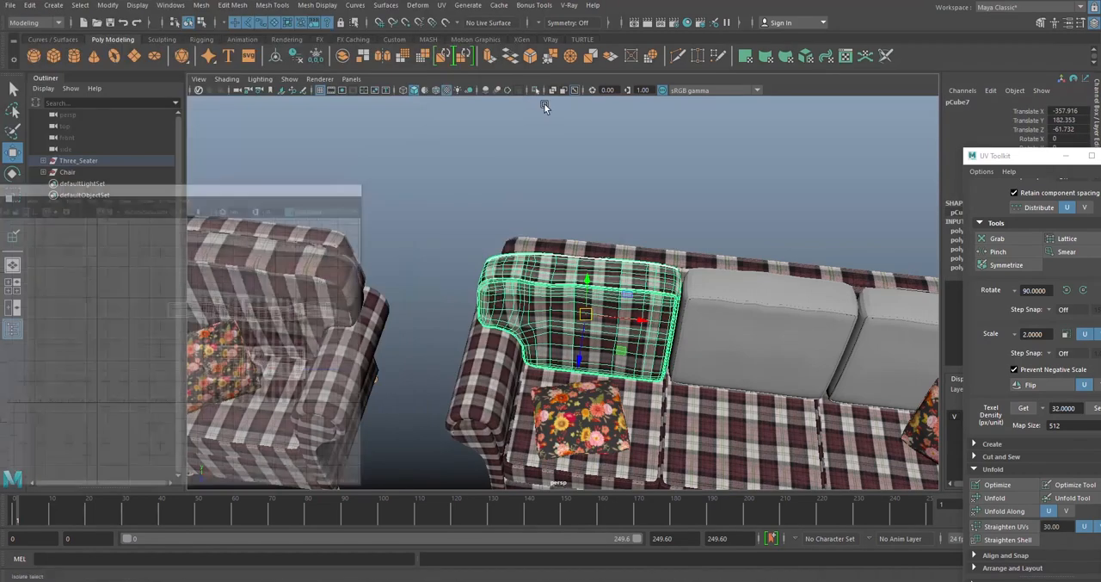
# - Examine the textured cushion's plaid in isolation and alongside the rest of the sofa
pyautogui.click(536, 91)
pyautogui.moveTo(719, 244)
pyautogui.keyDown('alt'); pyautogui.mouseDown()
pyautogui.moveTo(467, 206)
pyautogui.moveTo(765, 217)
pyautogui.moveTo(725, 215)
pyautogui.moveTo(727, 232)
pyautogui.mouseUp(); pyautogui.keyUp('alt')
pyautogui.click(726, 230)
pyautogui.click(536, 92)
pyautogui.keyDown('alt'); pyautogui.moveTo(602, 184); pyautogui.dragTo(535, 168); pyautogui.keyUp('alt')
pyautogui.scroll(-3, 585, 187)
pyautogui.keyDown('alt'); pyautogui.moveTo(536, 168); pyautogui.dragTo(391, 169, button='middle'); pyautogui.keyUp('alt')
pyautogui.scroll(3, 550, 206)
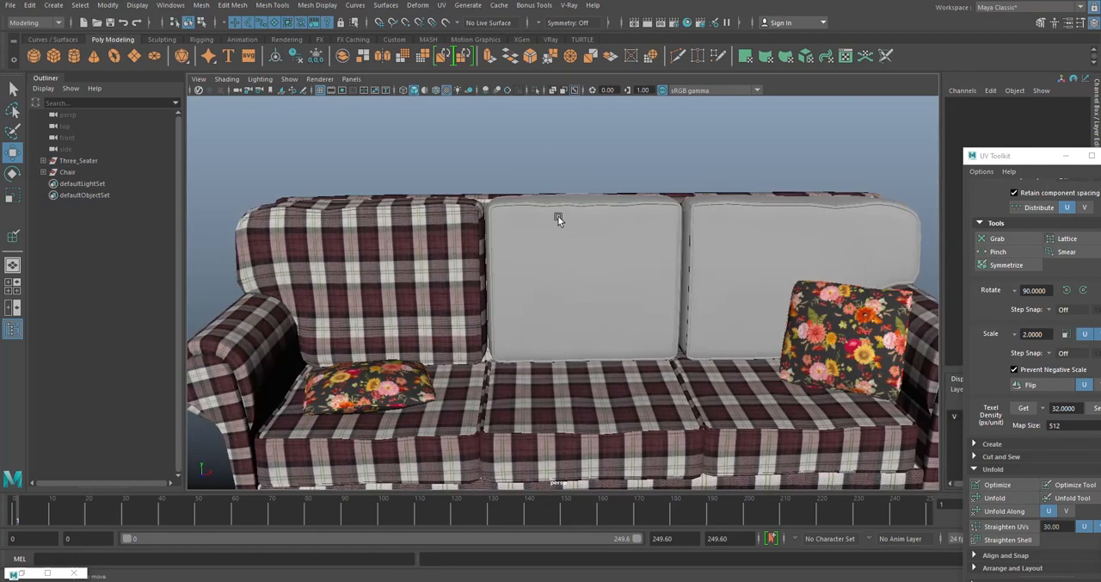
# - Select the sofa's grey middle back cushion and isolate it in the viewport
pyautogui.click(554, 221)
pyautogui.keyDown('alt'); pyautogui.moveTo(553, 221); pyautogui.dragTo(557, 244); pyautogui.keyUp('alt')
pyautogui.click(535, 91)
pyautogui.scroll(3, 652, 216)
pyautogui.keyDown('alt'); pyautogui.moveTo(578, 206); pyautogui.dragTo(574, 242); pyautogui.keyUp('alt')
pyautogui.scroll(-3, 556, 204)
pyautogui.keyDown('alt'); pyautogui.moveTo(574, 242); pyautogui.dragTo(537, 244, button='middle'); pyautogui.keyUp('alt')
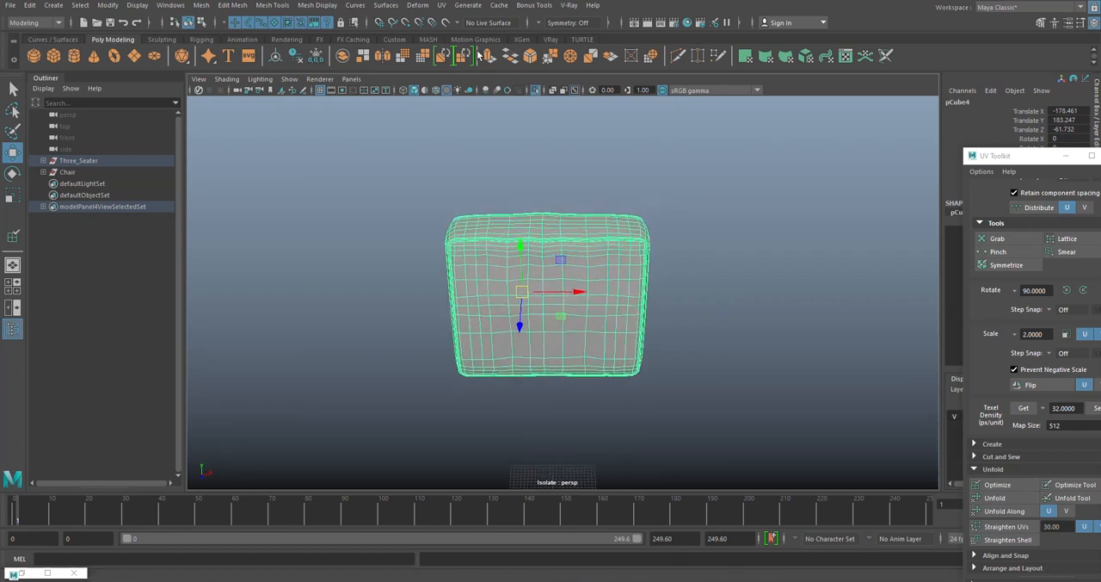
# - Apply a camera-based UV projection to the isolated middle cushion
pyautogui.click(439, 6)
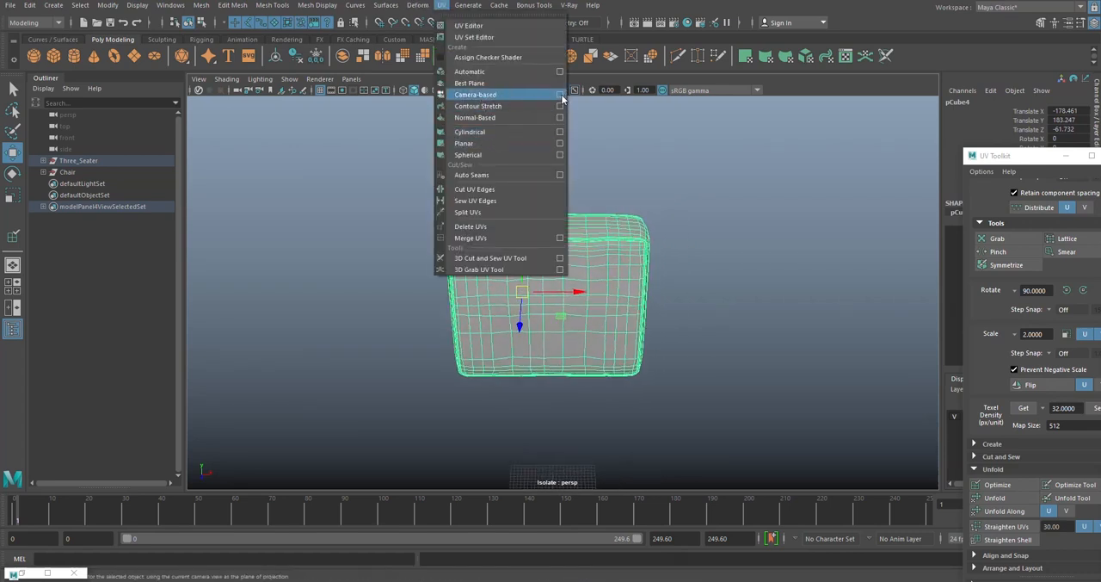
pyautogui.click(519, 95)
pyautogui.click(585, 190)
pyautogui.keyDown('alt'); pyautogui.moveTo(571, 257); pyautogui.dragTo(557, 256); pyautogui.keyUp('alt')
pyautogui.scroll(4, 556, 254)
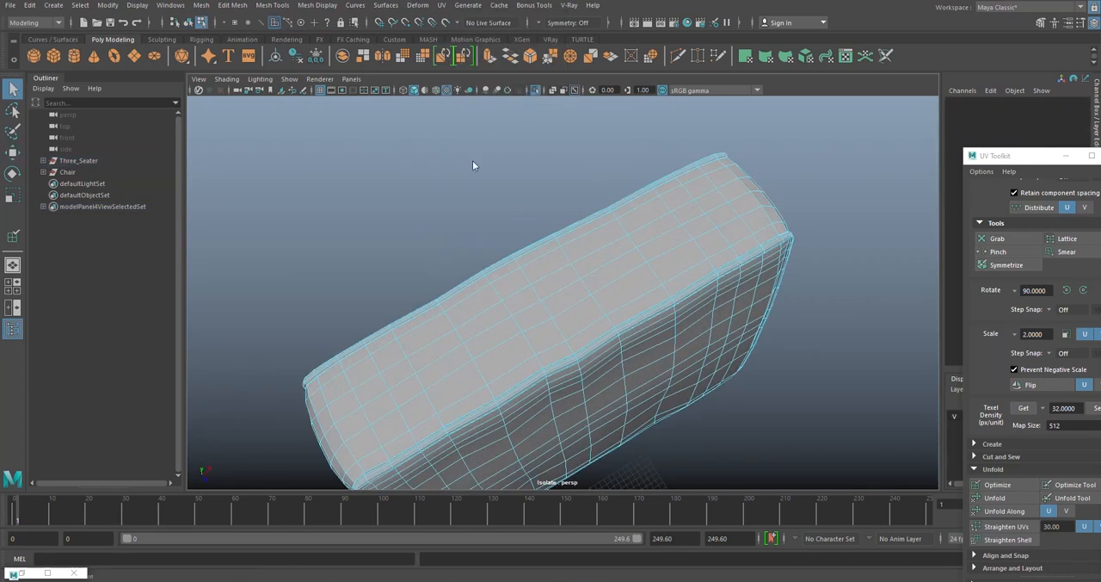
# - Select the edge loops running along both seams between the middle cushion's side strip and its large faces
pyautogui.moveTo(472, 162); pyautogui.dragTo(478, 130, button='right')
pyautogui.keyDown('alt'); pyautogui.moveTo(509, 241); pyautogui.dragTo(701, 245); pyautogui.keyUp('alt')
pyautogui.scroll(6, 588, 234)
pyautogui.doubleClick(541, 200)
pyautogui.scroll(-4, 544, 205)
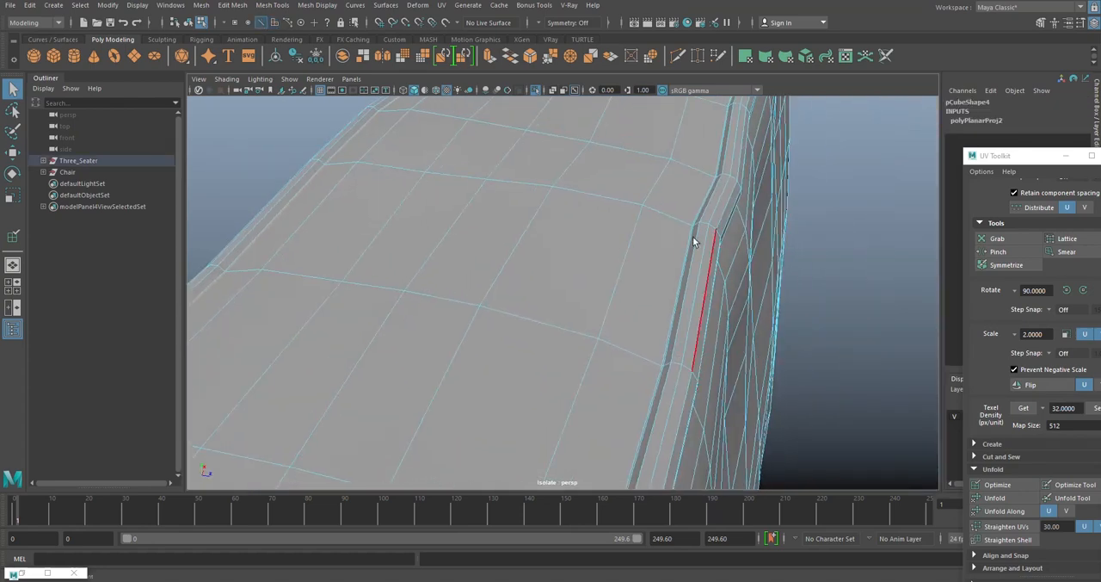
pyautogui.keyDown('shift'); pyautogui.doubleClick(675, 299); pyautogui.keyUp('shift')
pyautogui.scroll(-6, 672, 297)
pyautogui.keyDown('alt'); pyautogui.moveTo(672, 298); pyautogui.dragTo(501, 196); pyautogui.keyUp('alt')
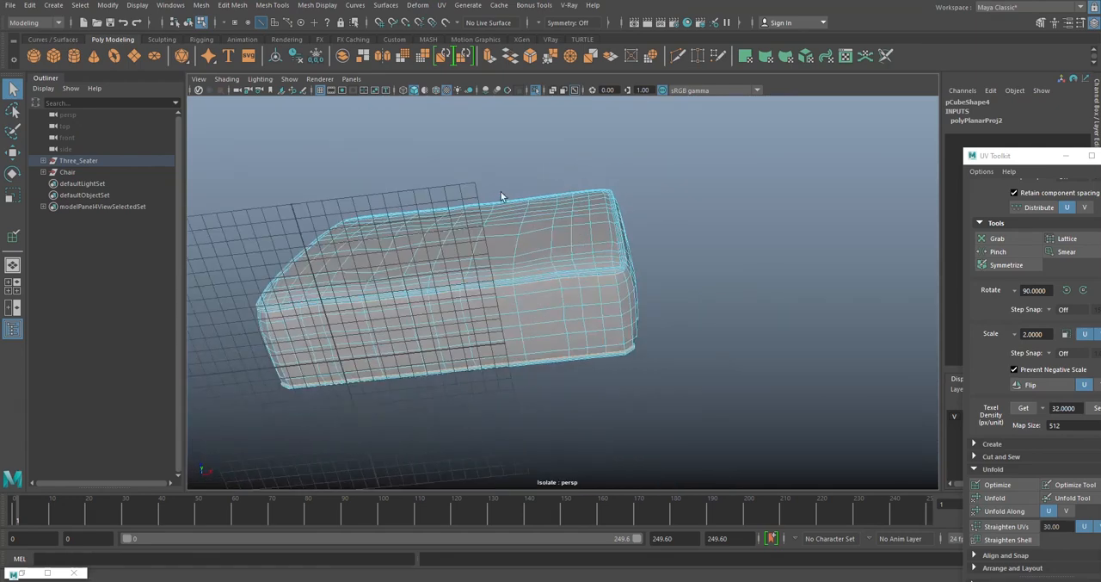
# - Add the line of edges crossing the cushion's underside from seam to seam to the edge selection
pyautogui.keyDown('alt'); pyautogui.moveTo(470, 313); pyautogui.dragTo(561, 296); pyautogui.keyUp('alt')
pyautogui.scroll(4, 561, 293)
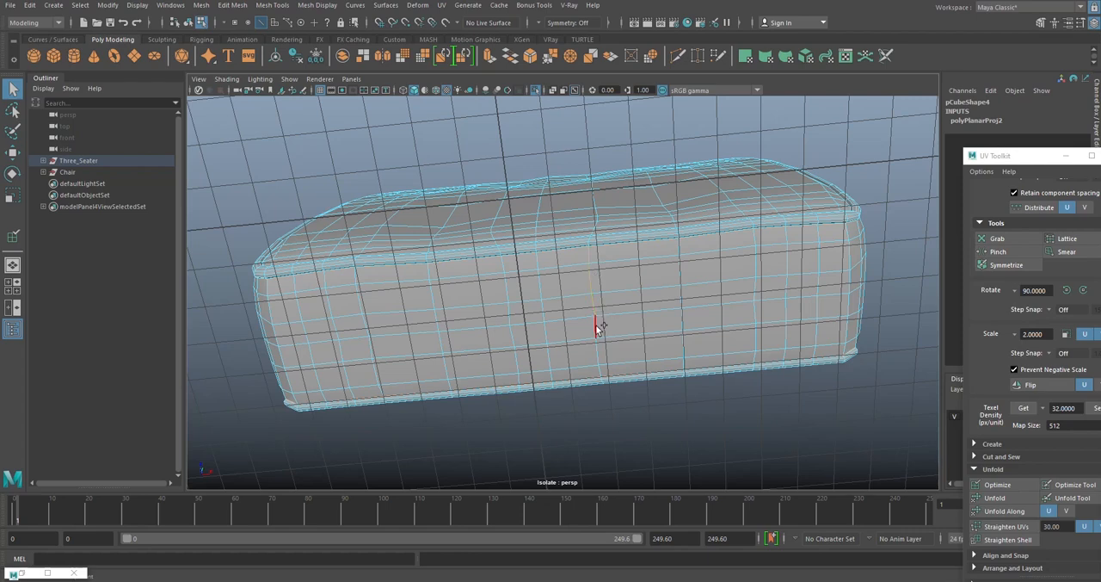
pyautogui.keyDown('alt'); pyautogui.moveTo(598, 351); pyautogui.dragTo(546, 303); pyautogui.keyUp('alt')
pyautogui.scroll(4, 638, 300)
pyautogui.scroll(-5, 617, 290)
pyautogui.scroll(-4, 560, 287)
pyautogui.keyDown('alt'); pyautogui.moveTo(508, 241); pyautogui.dragTo(537, 254); pyautogui.keyUp('alt')
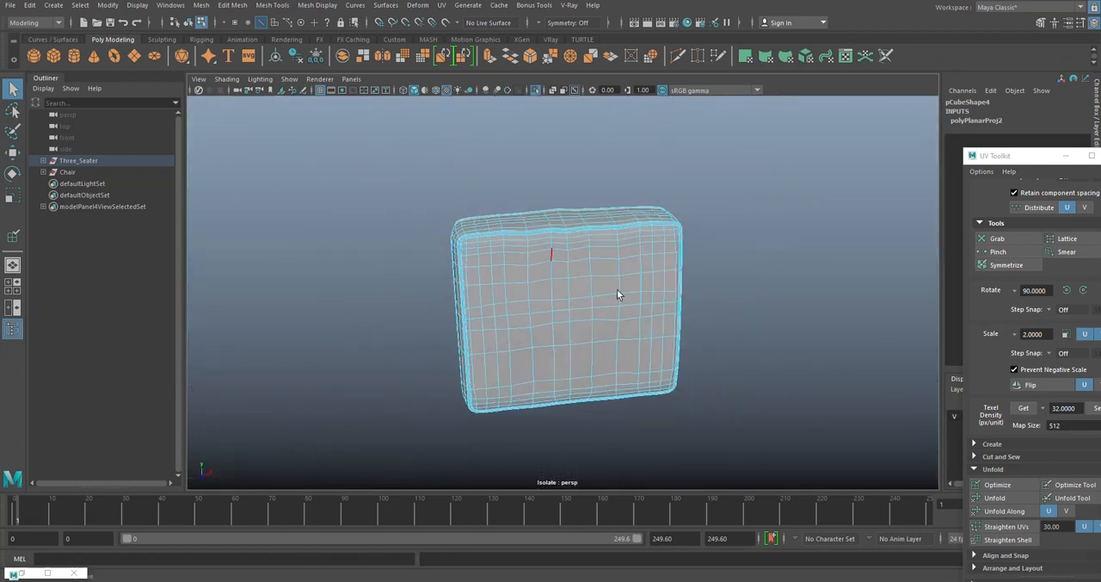
# - Cut the UVs along the selected seam edges and return the cushion to object mode
pyautogui.click(442, 5)
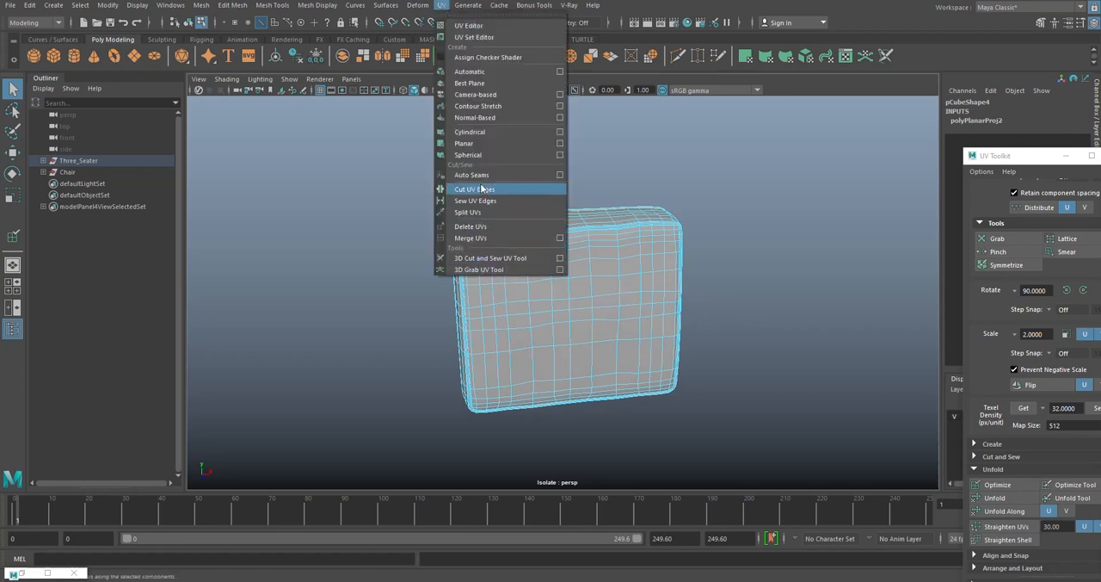
pyautogui.click(486, 185)
pyautogui.moveTo(573, 145); pyautogui.dragTo(621, 129, button='right')
pyautogui.click(640, 172)
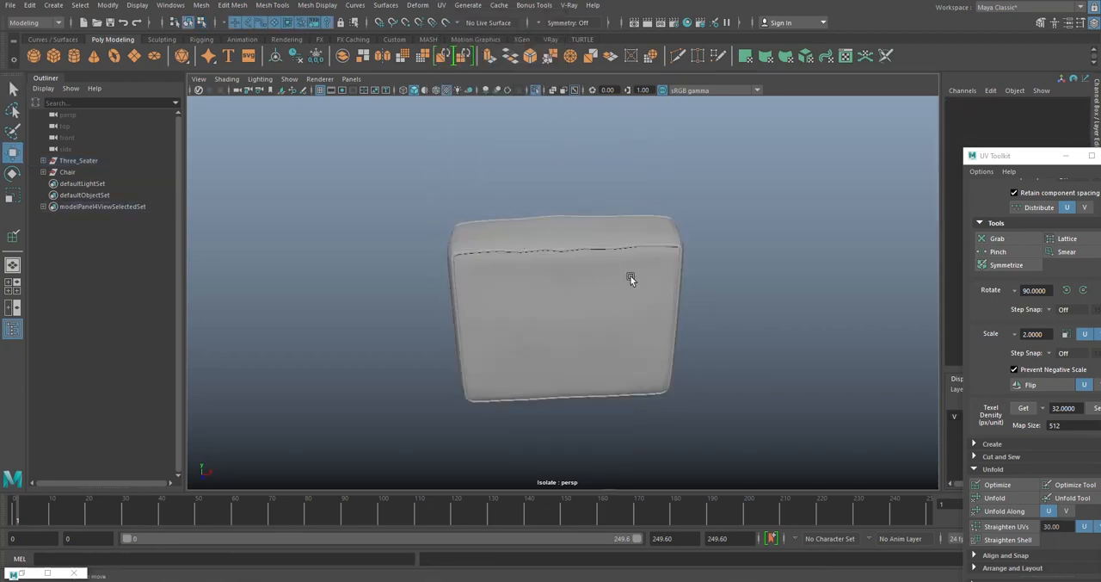
# - Select the middle cushion and restore the UV Editor to show its UVs
pyautogui.keyDown('alt'); pyautogui.moveTo(631, 277); pyautogui.dragTo(578, 212); pyautogui.keyUp('alt')
pyautogui.click(622, 248)
pyautogui.scroll(3, 611, 235)
pyautogui.keyDown('alt'); pyautogui.moveTo(620, 246); pyautogui.dragTo(498, 394); pyautogui.keyUp('alt')
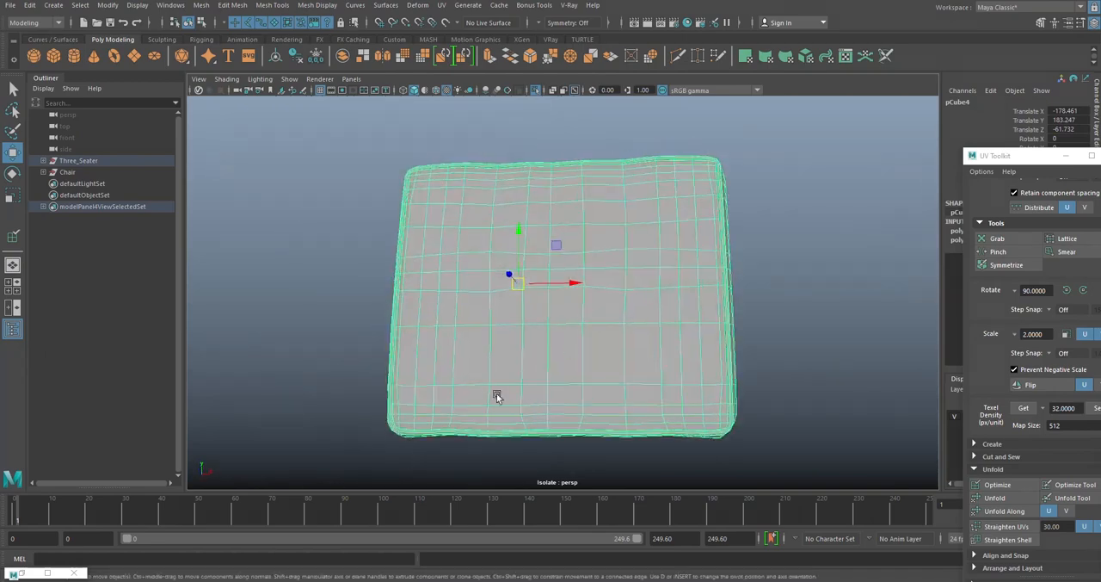
pyautogui.click(22, 573)
pyautogui.click(694, 200)
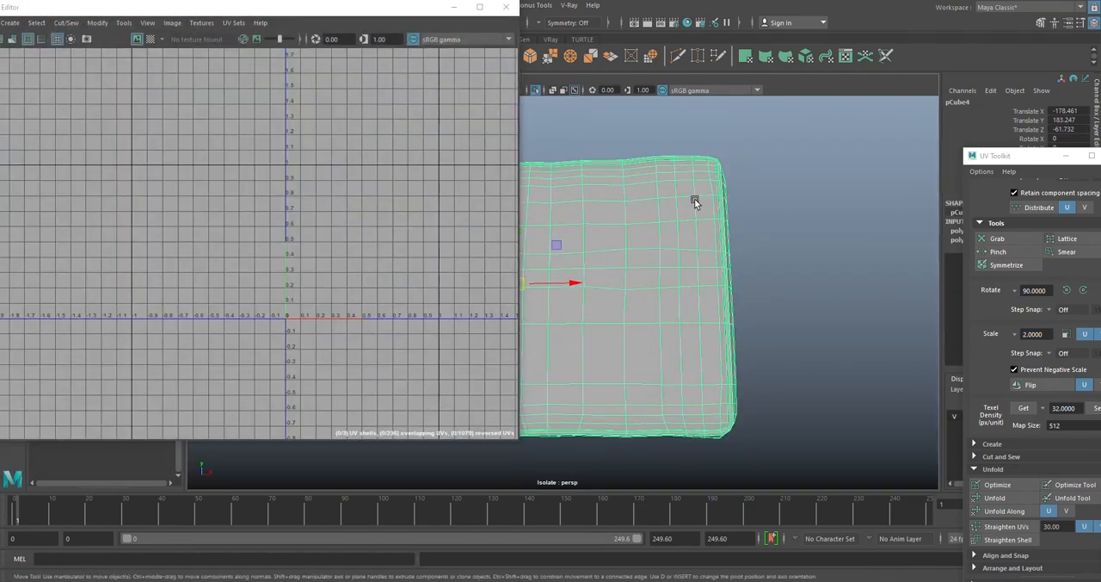
# - Switch the middle cushion to UV shell selection mode
pyautogui.scroll(-4, 695, 200)
pyautogui.keyDown('alt'); pyautogui.moveTo(640, 244); pyautogui.dragTo(639, 262); pyautogui.keyUp('alt')
pyautogui.keyDown('alt'); pyautogui.moveTo(639, 262); pyautogui.dragTo(694, 212, button='middle'); pyautogui.keyUp('alt')
pyautogui.scroll(2, 640, 221)
pyautogui.keyDown('alt'); pyautogui.moveTo(640, 221); pyautogui.dragTo(687, 177); pyautogui.keyUp('alt')
pyautogui.scroll(4, 614, 140)
pyautogui.moveTo(686, 175); pyautogui.dragTo(684, 209, button='right')
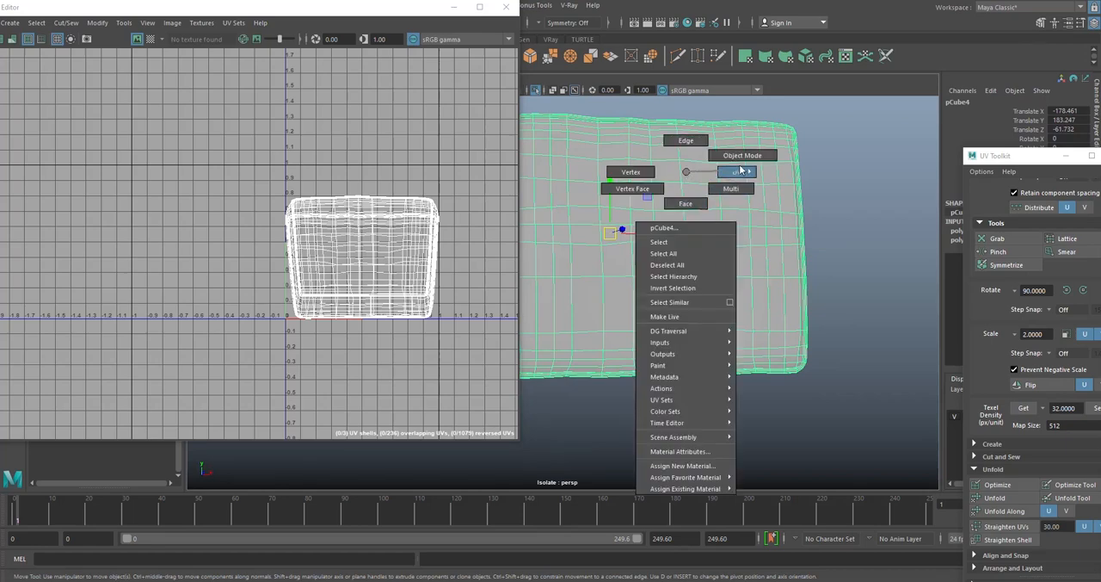
pyautogui.moveTo(740, 166); pyautogui.dragTo(727, 201, button='right')
# - Unfold all of the middle cushion's UV shells together, and deselect them
pyautogui.scroll(-4, 726, 202)
pyautogui.moveTo(234, 158); pyautogui.dragTo(489, 357)
pyautogui.keyDown('shift'); pyautogui.moveTo(342, 215); pyautogui.dragTo(270, 222, button='right'); pyautogui.keyUp('shift')
pyautogui.keyDown('shift'); pyautogui.moveTo(194, 215); pyautogui.dragTo(193, 215, button='right'); pyautogui.keyUp('shift')
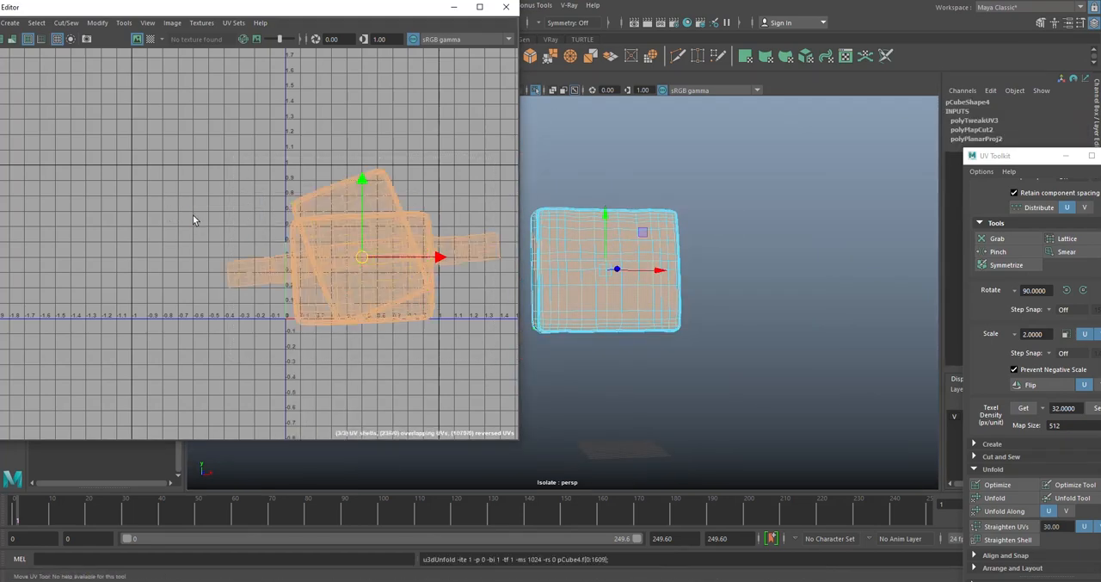
pyautogui.click(786, 326)
pyautogui.moveTo(599, 238); pyautogui.dragTo(619, 262, button='right')
pyautogui.click(620, 261)
pyautogui.moveTo(593, 212); pyautogui.dragTo(686, 247, button='right')
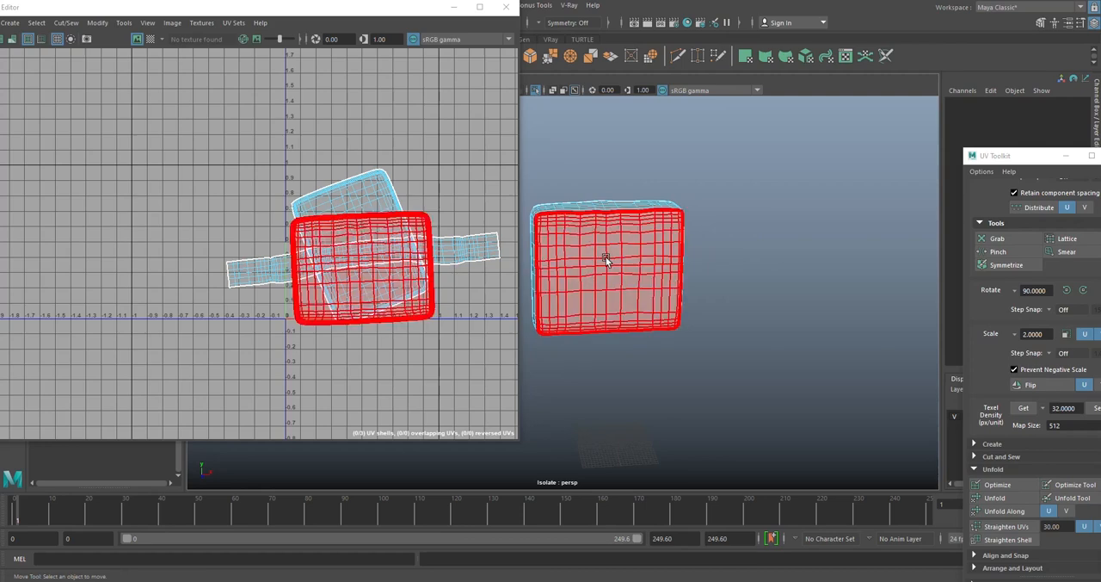
# - Move the middle cushion's front panel shell clear of the other shells and rotate it until it sits level
pyautogui.click(370, 277)
pyautogui.moveTo(436, 269); pyautogui.dragTo(207, 269)
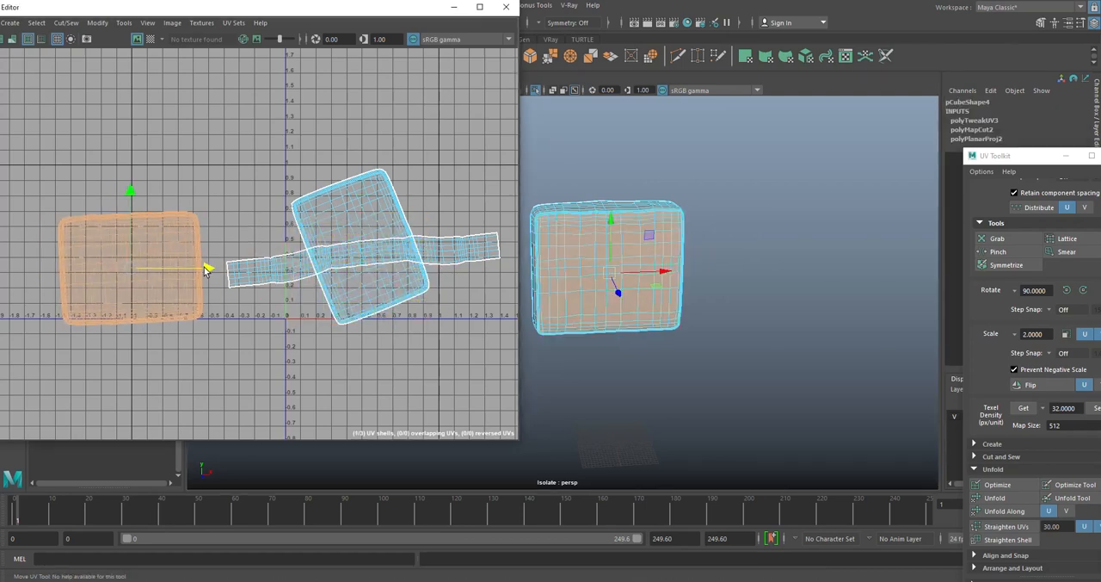
pyautogui.press('e')
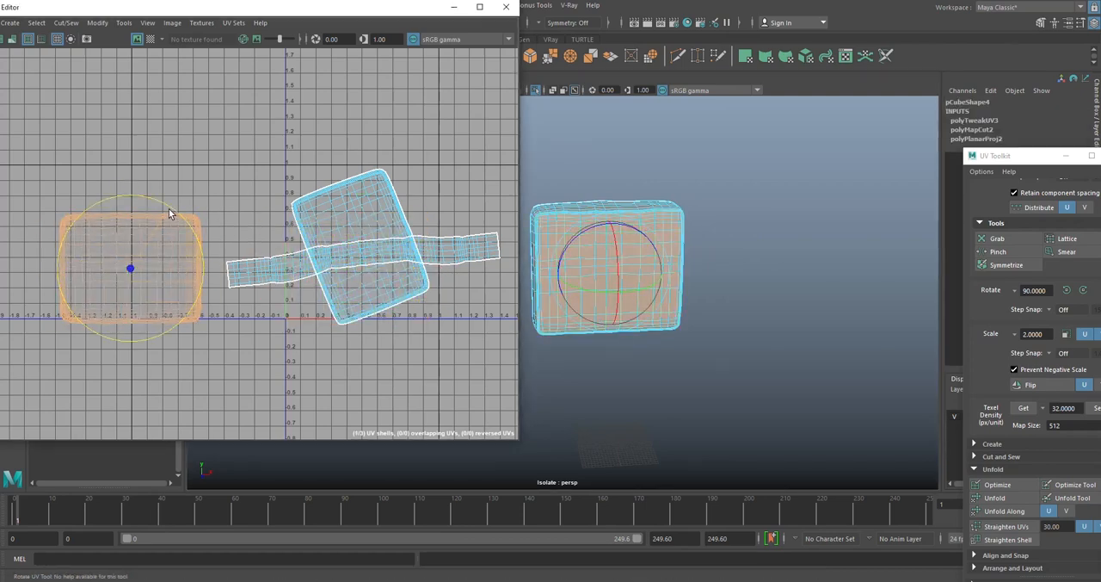
pyautogui.press('w')
# - Rotate the cushion's tilted back panel shell until its edges run level with the UV grid
pyautogui.click(387, 199)
pyautogui.press('e')
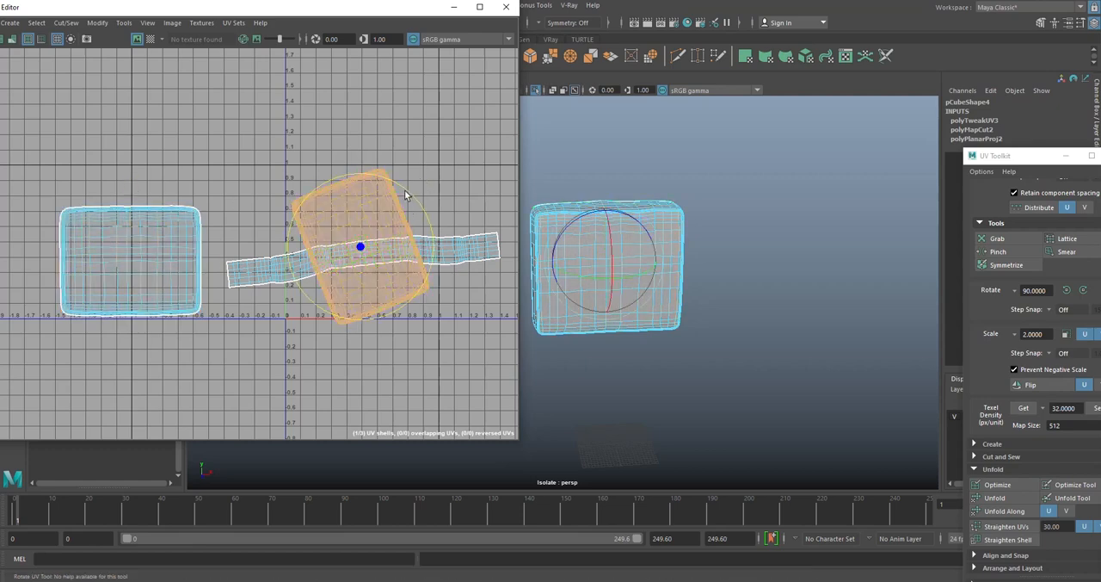
pyautogui.moveTo(410, 189); pyautogui.dragTo(325, 180)
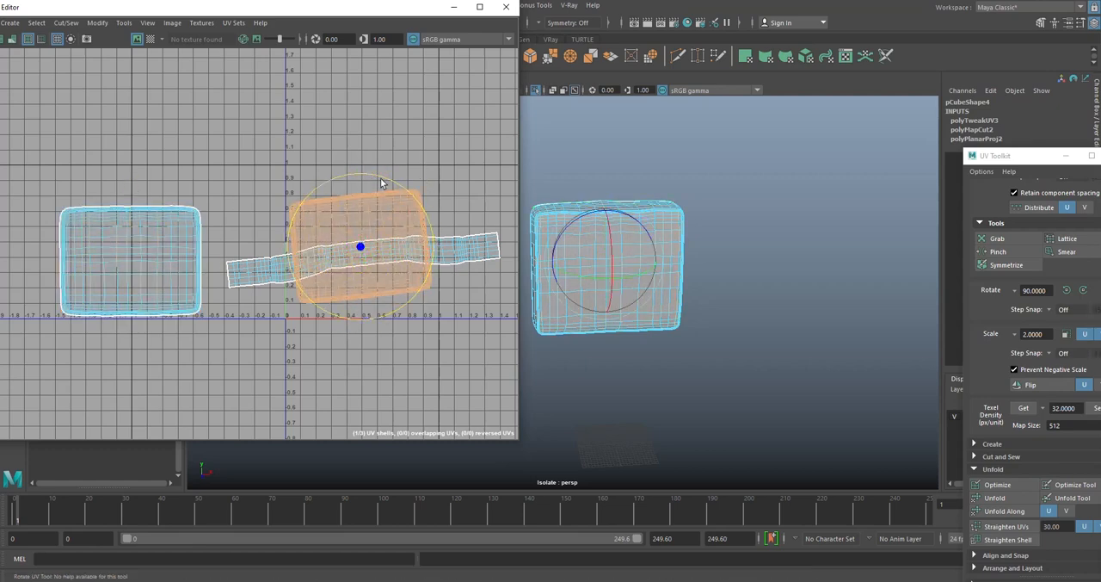
pyautogui.press('w')
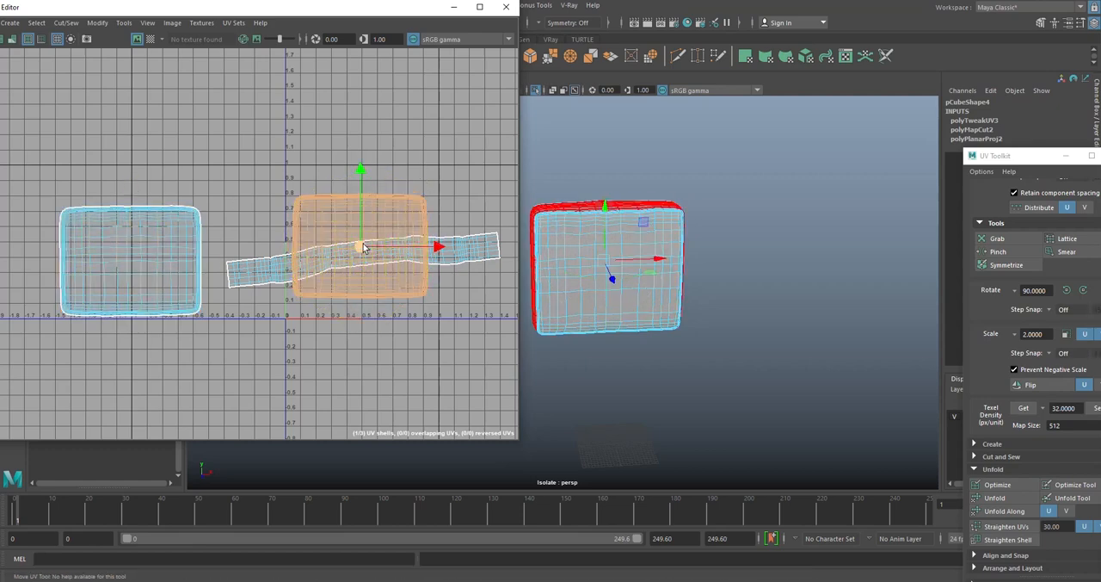
# - Nudge the back panel shell lower and slightly right so it sits inside the 0–1 UV tile
pyautogui.click(445, 252)
pyautogui.click(409, 213)
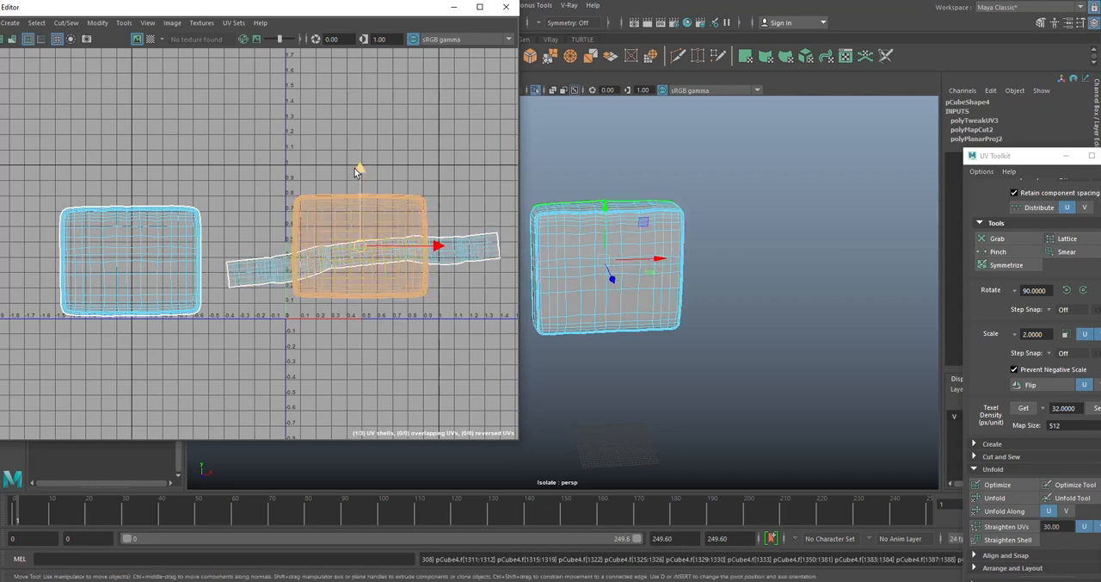
pyautogui.moveTo(360, 169); pyautogui.dragTo(360, 174)
pyautogui.moveTo(422, 251); pyautogui.dragTo(432, 253)
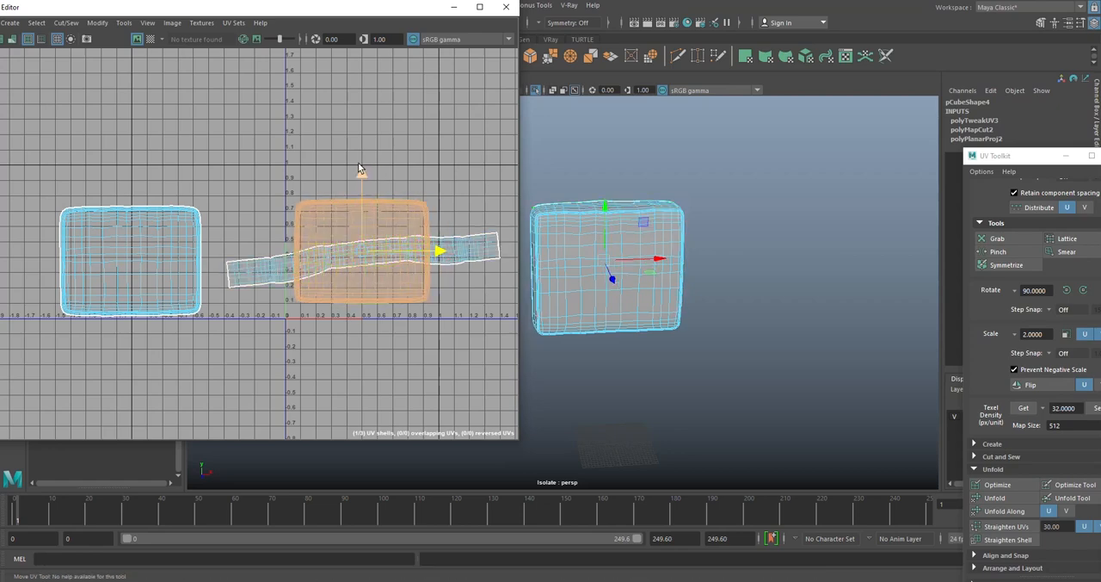
pyautogui.moveTo(359, 169); pyautogui.dragTo(362, 182)
# - Return to object mode and assign the plaid Fabric material to the middle cushion
pyautogui.moveTo(705, 180); pyautogui.dragTo(760, 163, button='right')
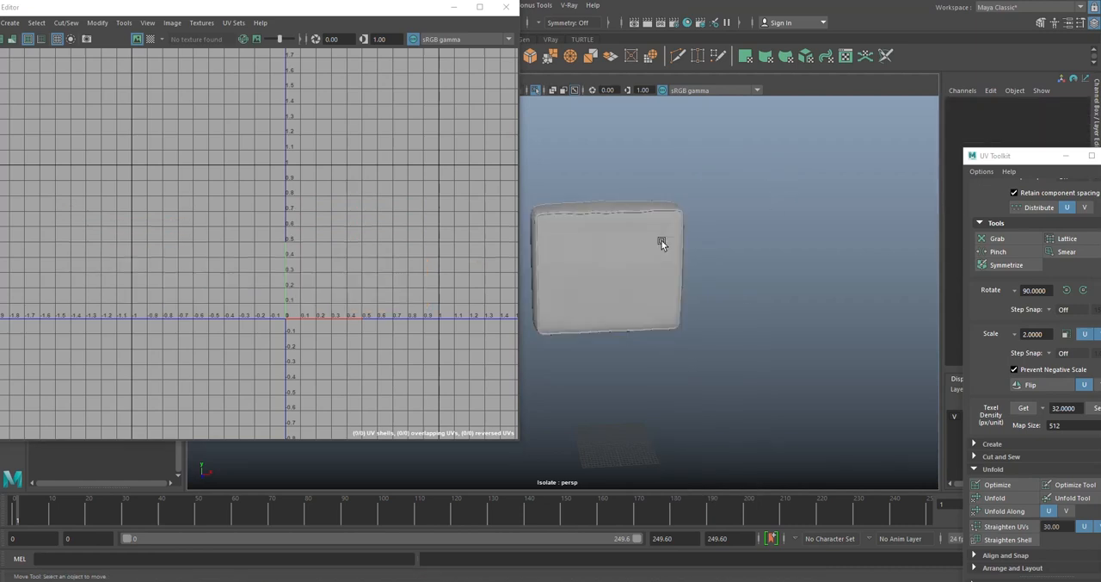
pyautogui.click(590, 248)
pyautogui.moveTo(592, 231); pyautogui.dragTo(686, 435, button='right')
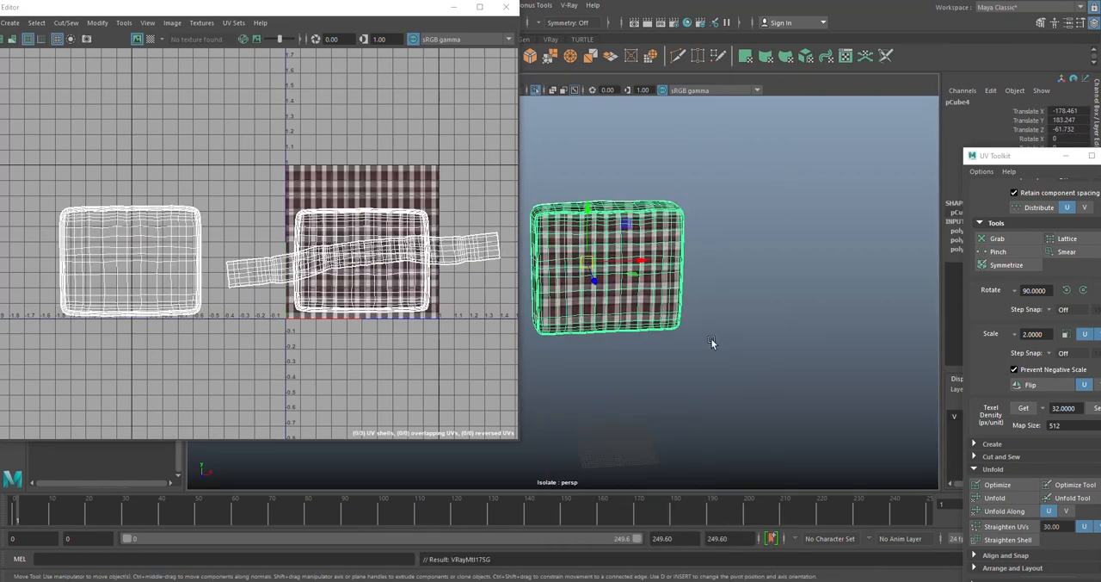
pyautogui.click(712, 339)
pyautogui.scroll(3, 613, 222)
pyautogui.keyDown('alt'); pyautogui.moveTo(609, 215); pyautogui.dragTo(620, 249); pyautogui.keyUp('alt')
pyautogui.click(620, 248)
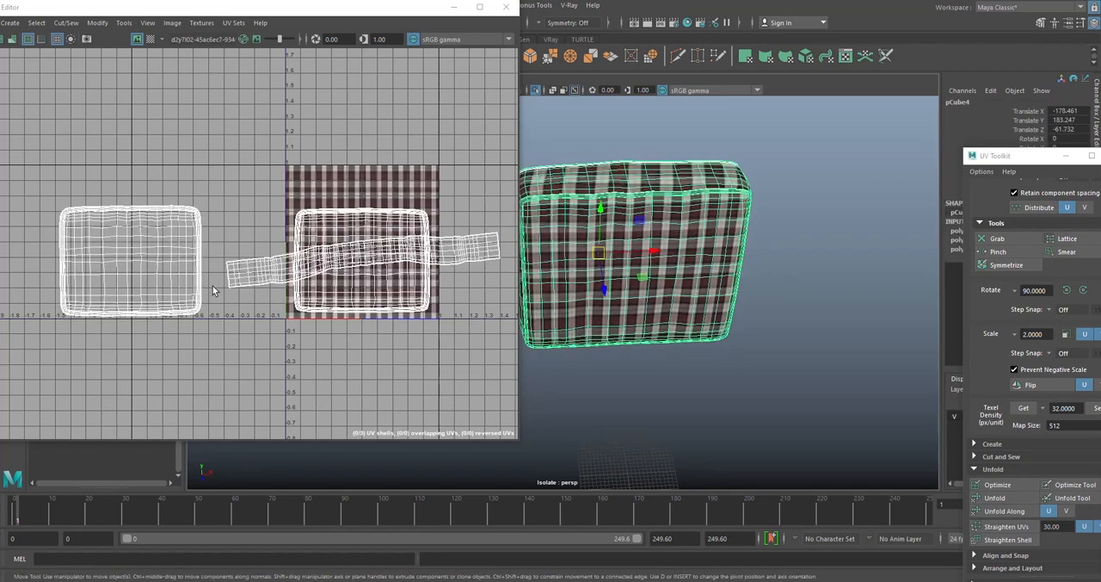
# - Switch the middle cushion back to UV shell selection mode
pyautogui.moveTo(364, 253); pyautogui.dragTo(367, 256, button='right')
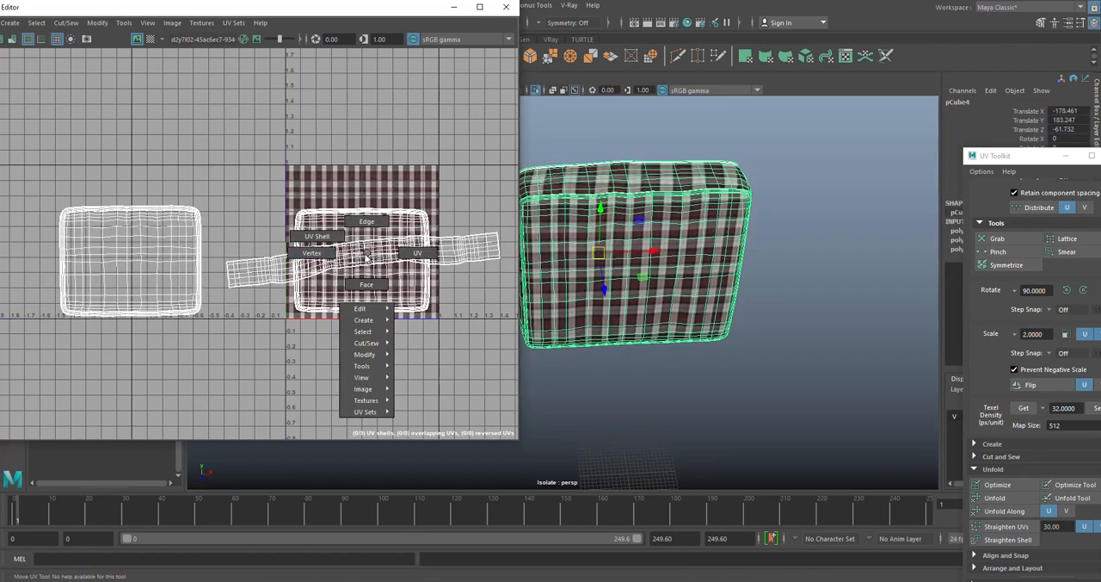
pyautogui.moveTo(367, 254); pyautogui.dragTo(367, 255, button='right')
pyautogui.moveTo(325, 127); pyautogui.dragTo(271, 127, button='right')
# - Try automatically laying out all of the cushion's UV shells together, and undo the layout
pyautogui.moveTo(371, 387); pyautogui.dragTo(449, 406)
pyautogui.keyDown('shift'); pyautogui.moveTo(328, 221); pyautogui.dragTo(215, 247, button='right'); pyautogui.keyUp('shift')
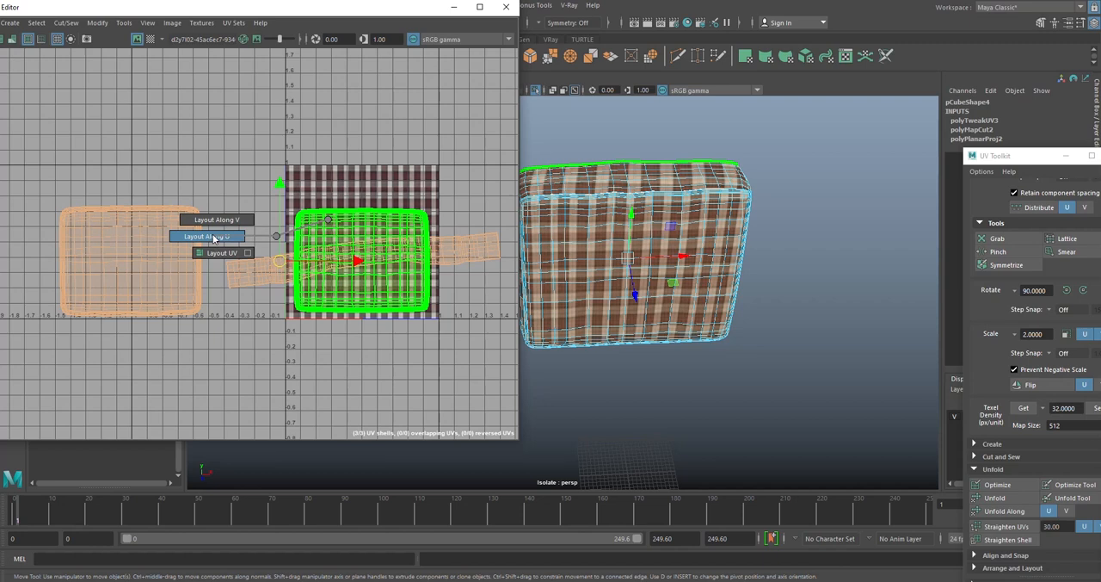
pyautogui.keyDown('shift'); pyautogui.moveTo(215, 253); pyautogui.dragTo(213, 250, button='right'); pyautogui.keyUp('shift')
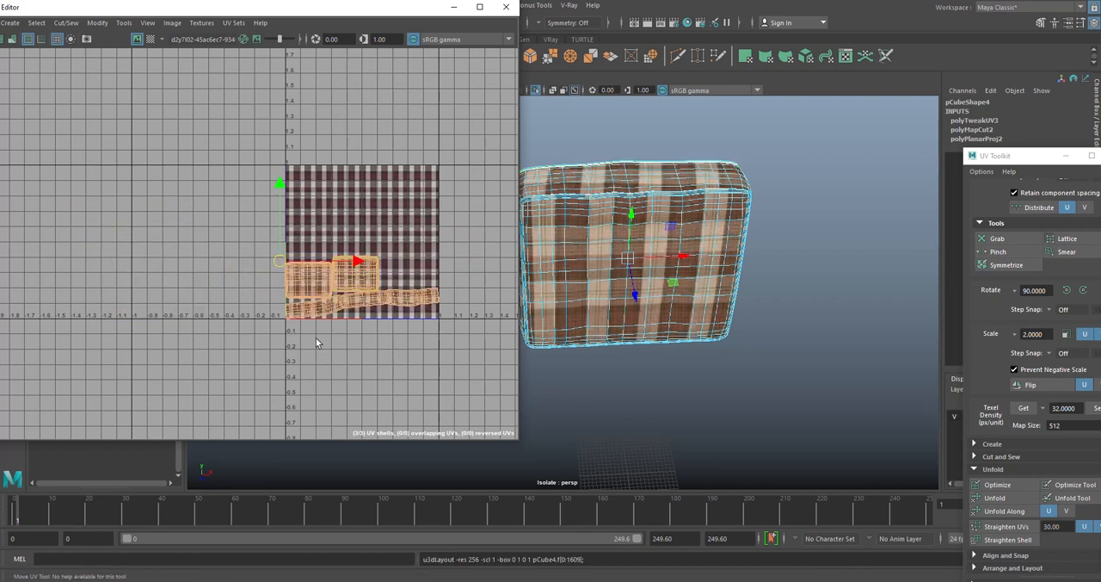
pyautogui.scroll(2, 360, 318)
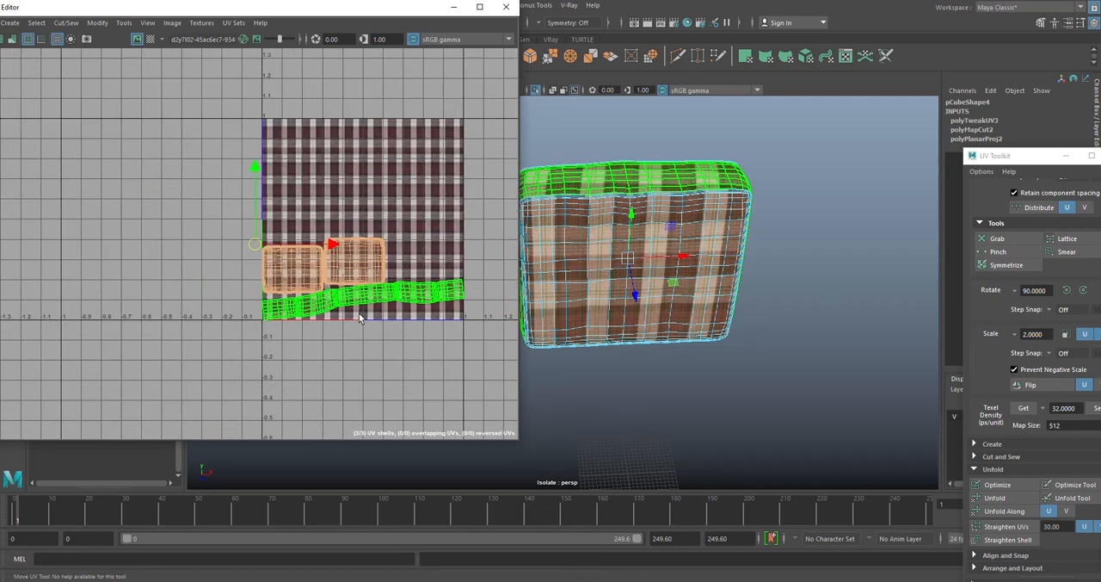
pyautogui.hotkey('ctrl', 'z')
# - Move the cushion's long side strip shell above the back panel shell and rotate it level over the plaid texture
pyautogui.click(357, 323)
pyautogui.click(247, 261)
pyautogui.scroll(-2, 271, 254)
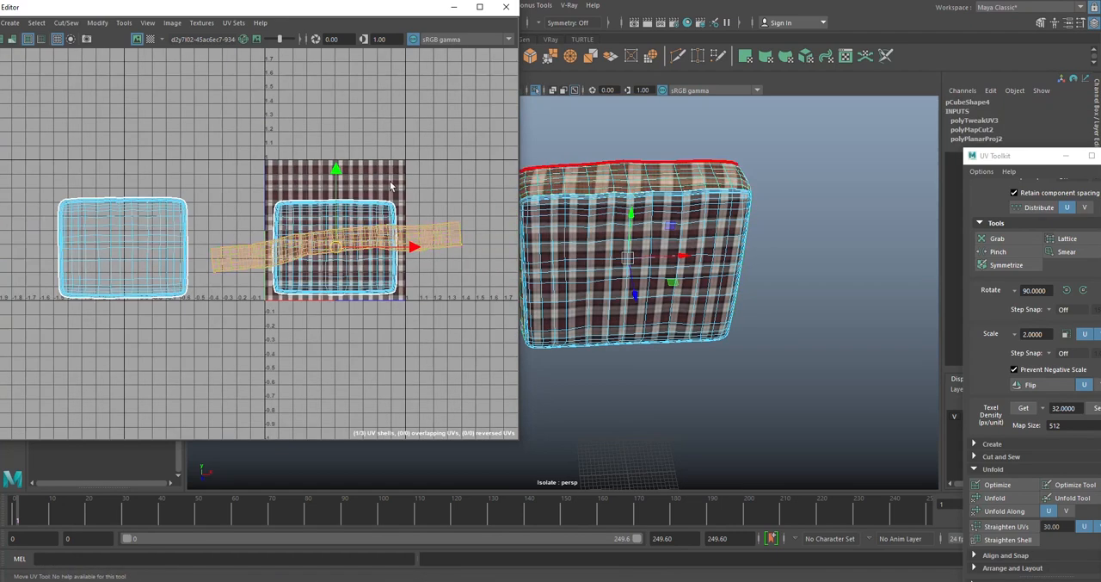
pyautogui.moveTo(331, 170); pyautogui.dragTo(331, 72)
pyautogui.press('e')
pyautogui.moveTo(392, 94); pyautogui.dragTo(398, 103)
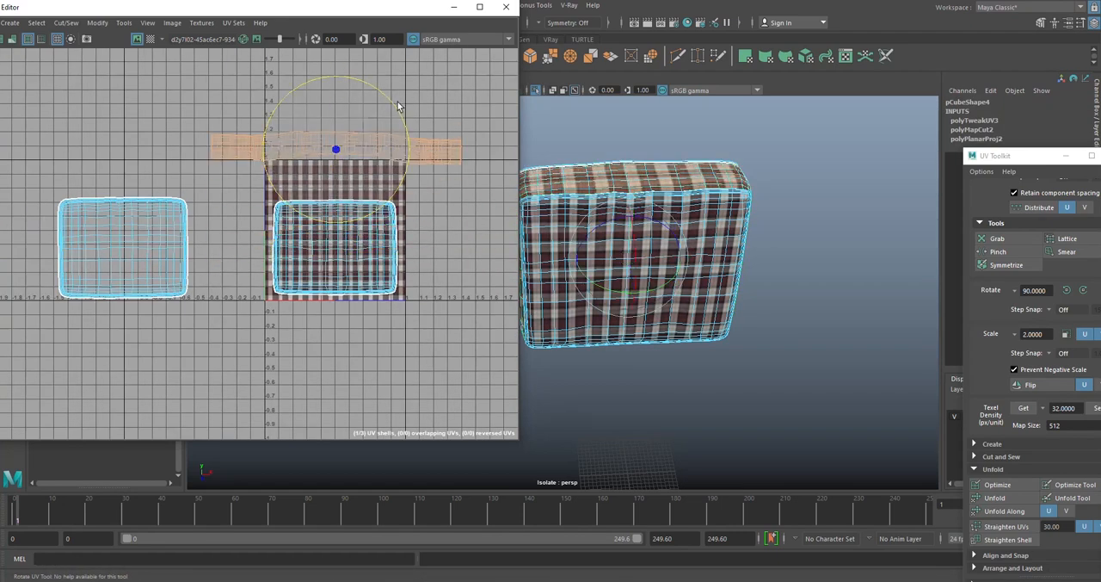
pyautogui.press('w')
pyautogui.moveTo(331, 99); pyautogui.dragTo(333, 131)
pyautogui.press('e')
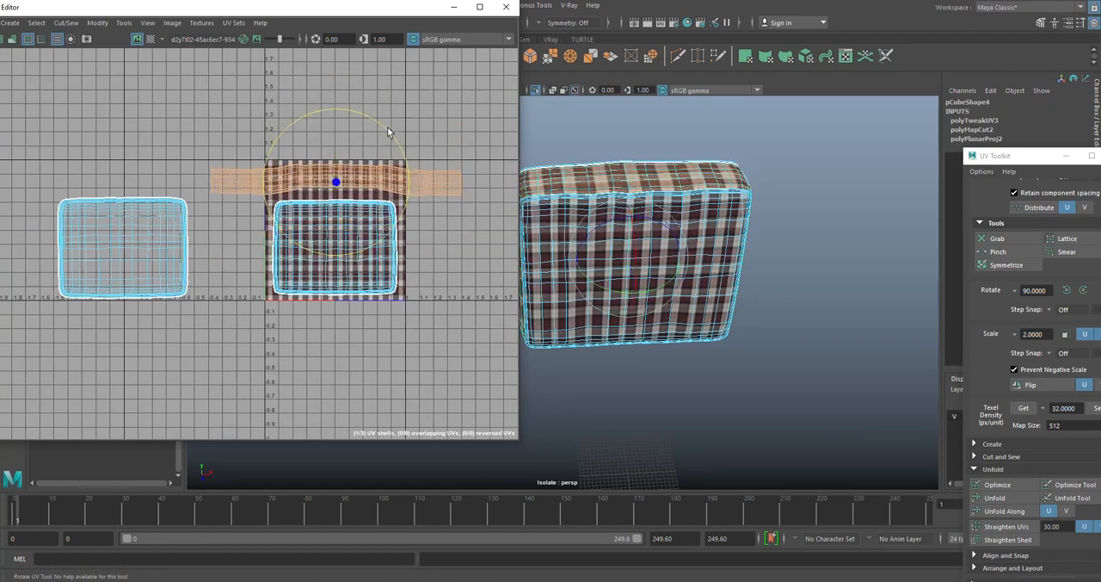
# - Straighten the side strip's UVs in U and V with a value of 30, and relax them with the Optimize tool
pyautogui.moveTo(1024, 160); pyautogui.dragTo(801, 105)
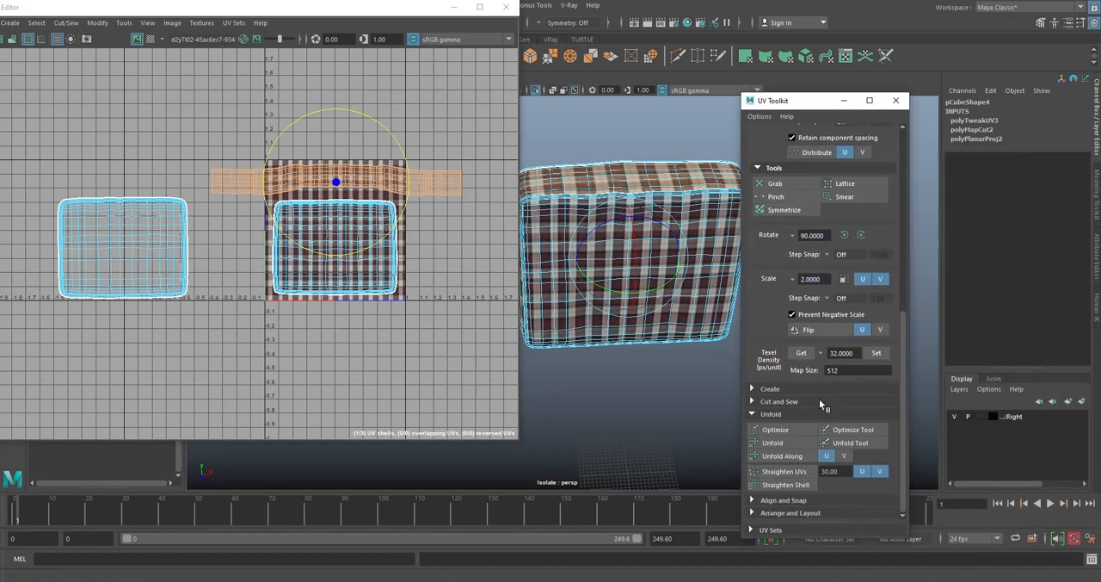
pyautogui.click(784, 470)
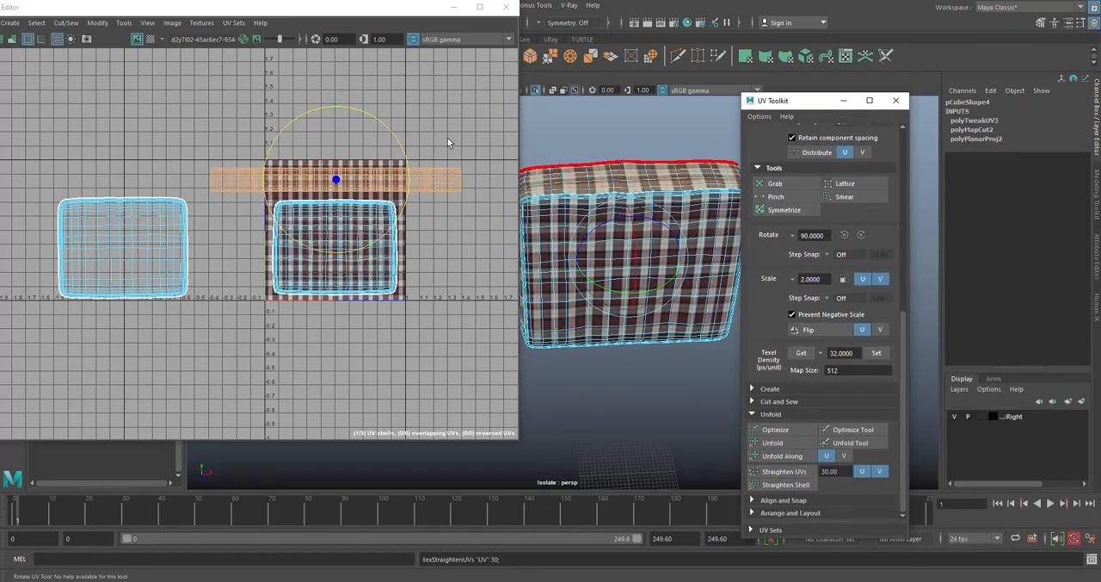
pyautogui.rightClick(294, 132)
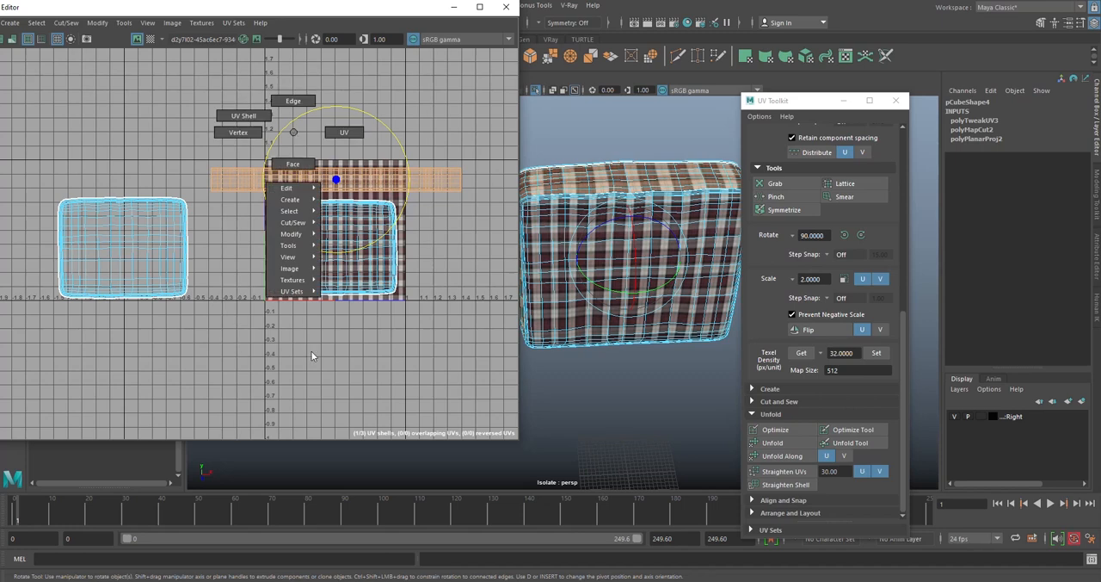
pyautogui.moveTo(305, 245)
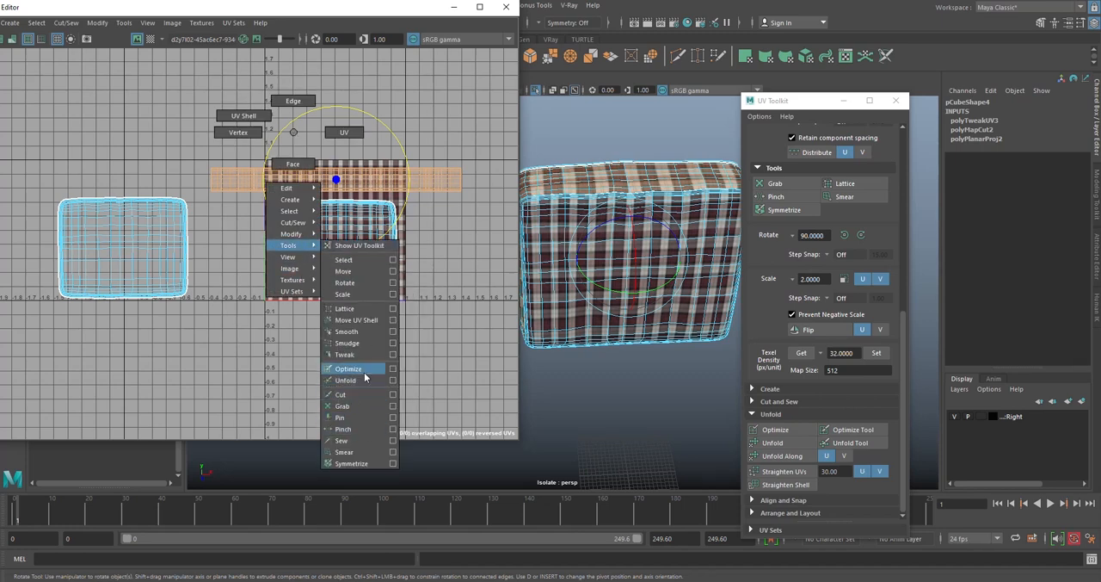
pyautogui.click(368, 376)
pyautogui.moveTo(455, 175); pyautogui.dragTo(325, 157)
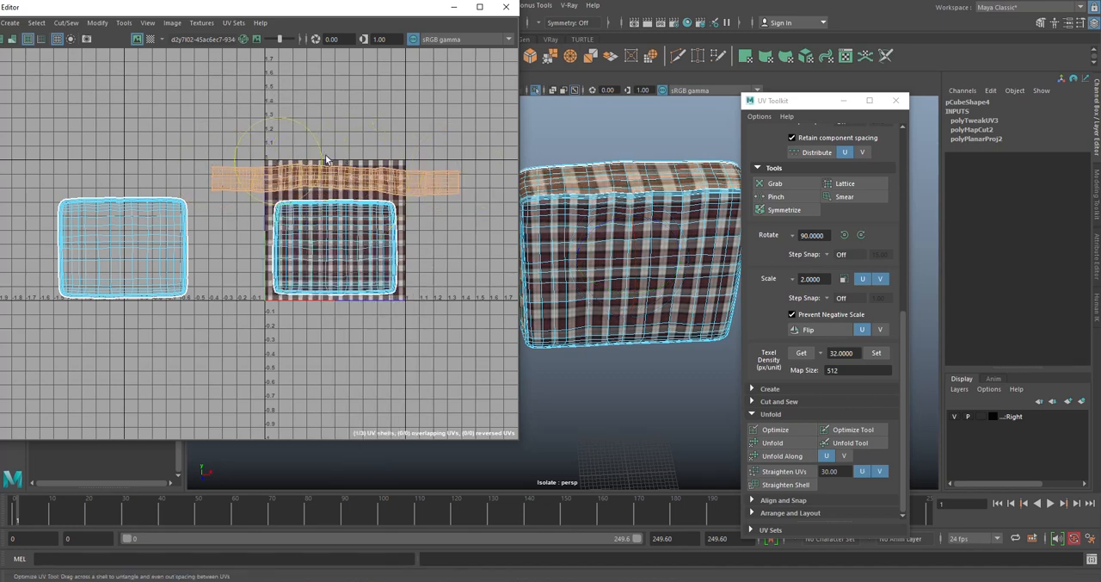
pyautogui.press('e')
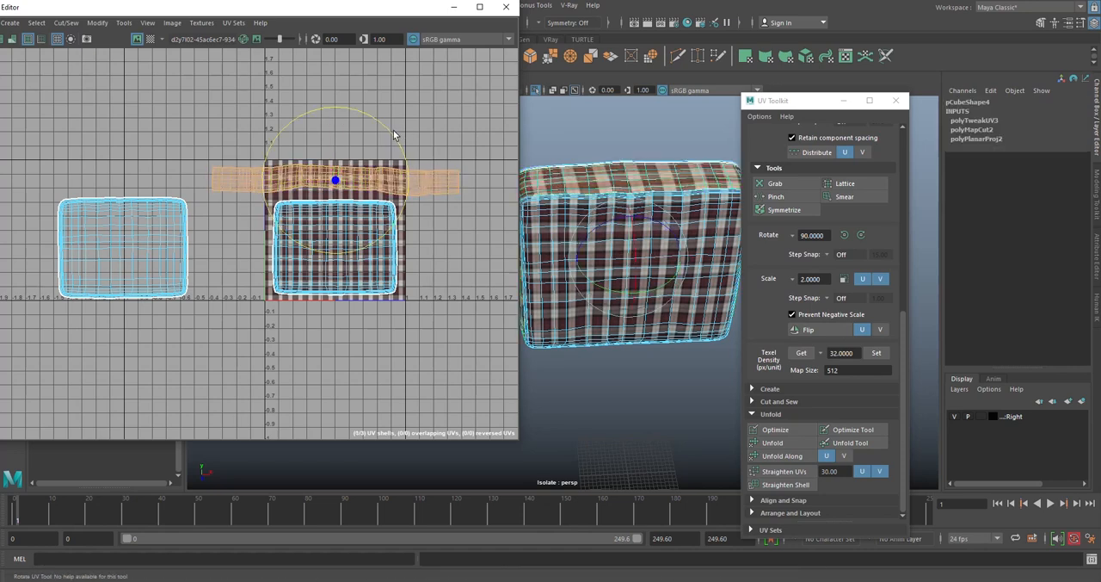
# - Scale the front panel shell down to match the back panel shell and move it right beside it
pyautogui.click(385, 262)
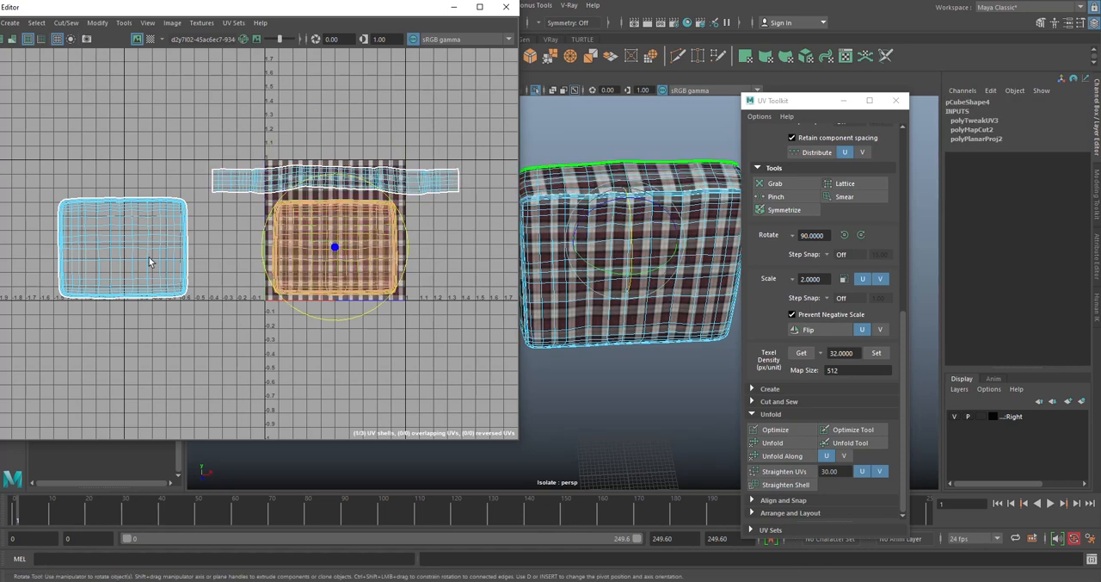
pyautogui.click(163, 265)
pyautogui.press('w')
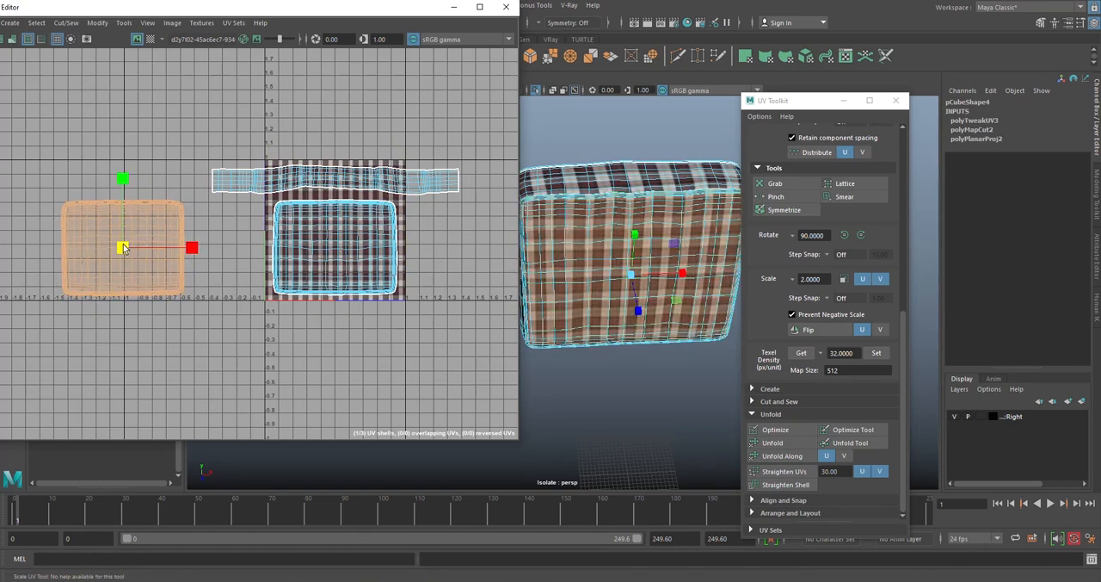
pyautogui.moveTo(201, 248); pyautogui.dragTo(281, 248)
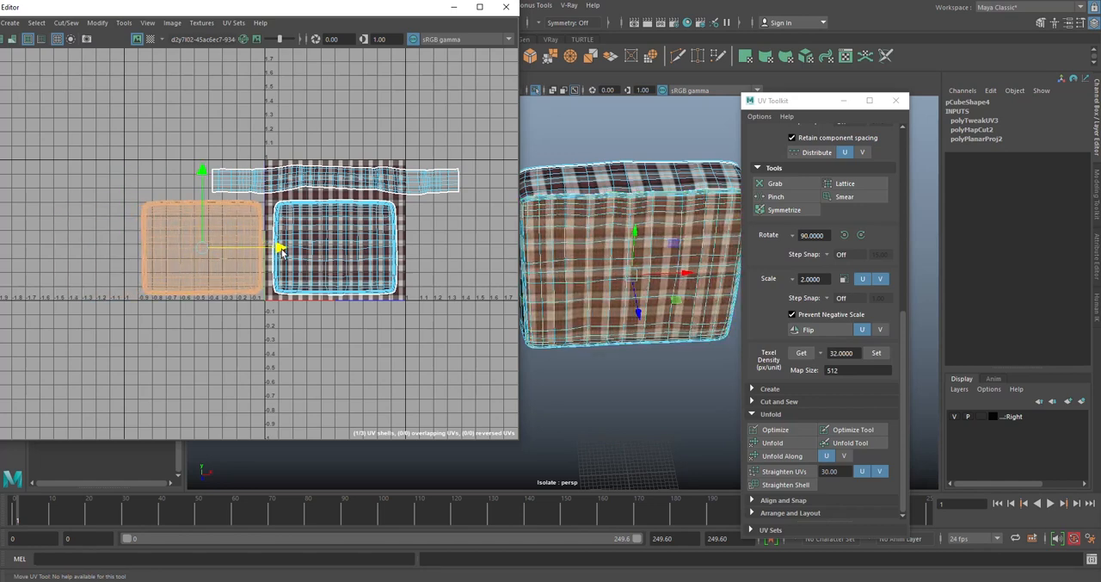
pyautogui.click(331, 337)
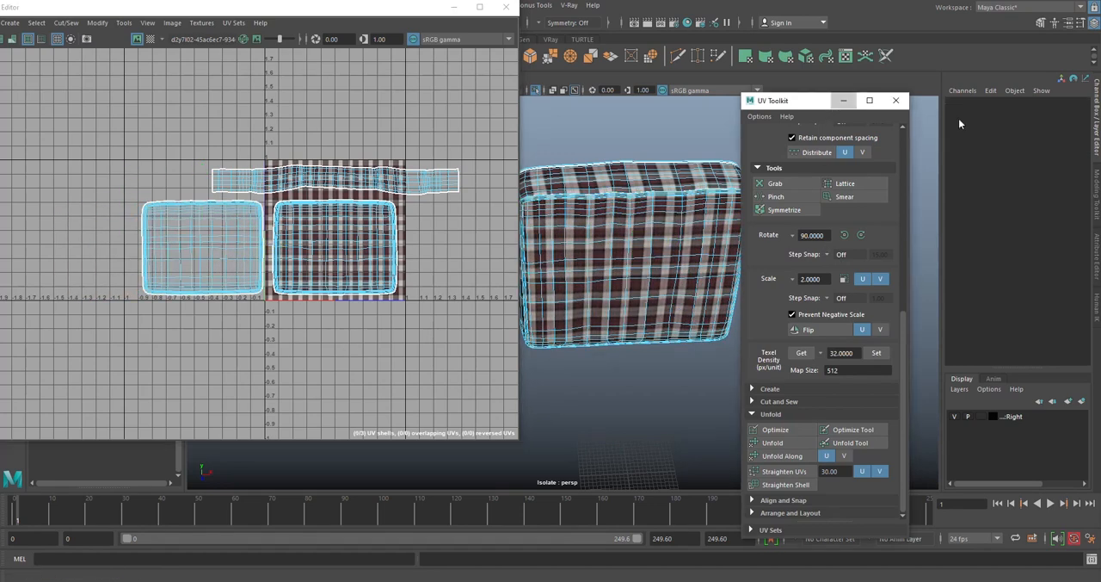
# - Scale the front and back panel shells down together to enlarge the plaid pattern on the cushion
pyautogui.click(310, 282)
pyautogui.keyDown('shift'); pyautogui.click(262, 260); pyautogui.keyUp('shift')
pyautogui.press('r')
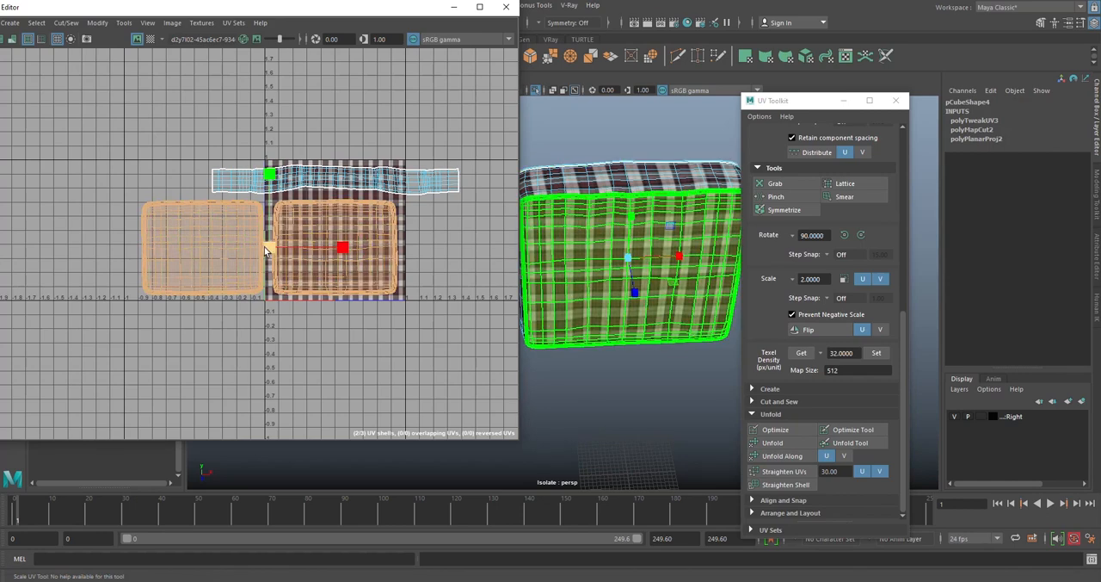
pyautogui.moveTo(269, 248); pyautogui.dragTo(237, 250)
pyautogui.click(303, 303)
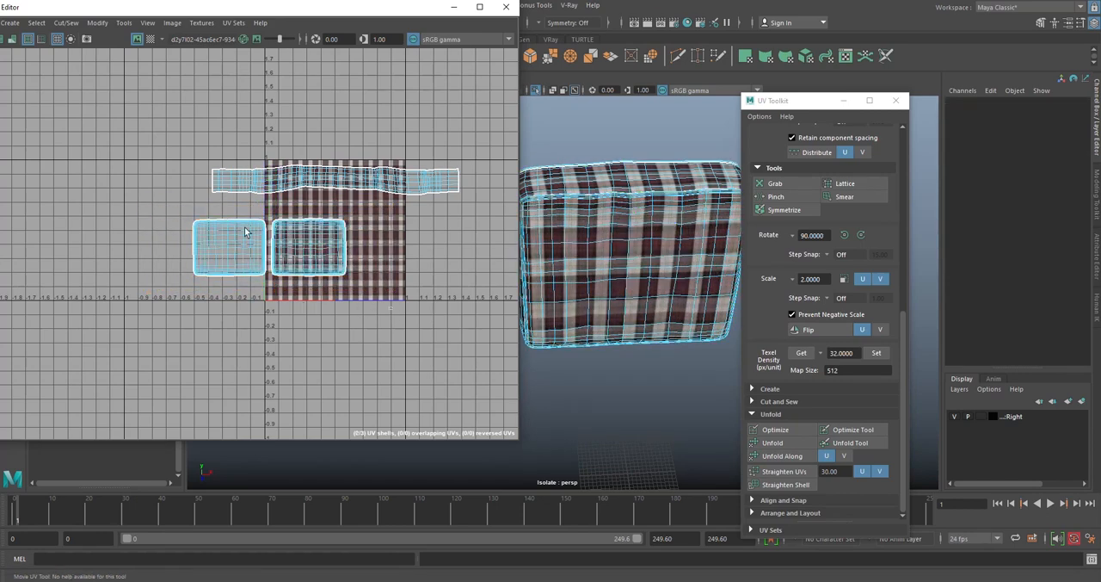
# - Move the front and back panel shells together along U onto the plaid texture tile
pyautogui.doubleClick(247, 230)
pyautogui.press('w')
pyautogui.hotkey('ctrl', 'z')
pyautogui.hotkey('ctrl', 'z')
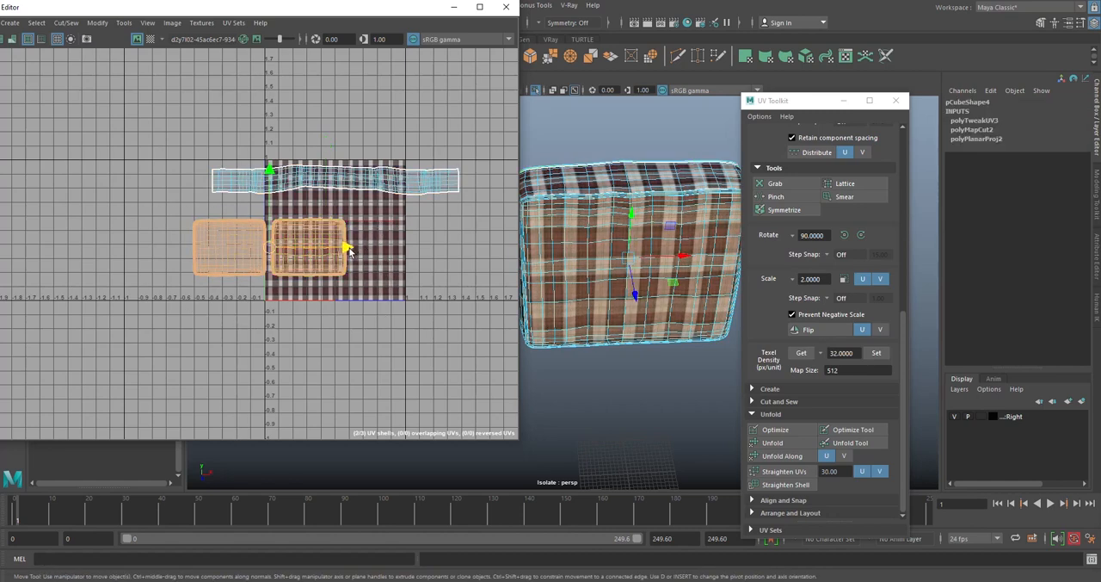
pyautogui.moveTo(349, 250); pyautogui.dragTo(408, 250)
pyautogui.click(421, 300)
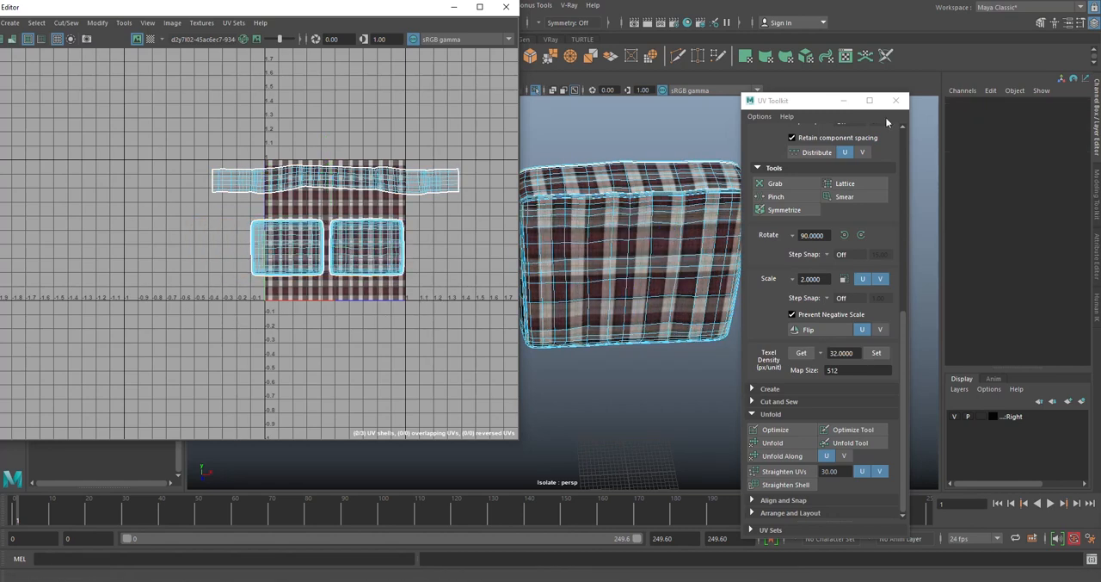
# - Nudge the front panel shell slightly closer to the back panel shell along U, and deselect it
pyautogui.moveTo(838, 104); pyautogui.dragTo(944, 163)
pyautogui.click(356, 182)
pyautogui.moveTo(419, 289); pyautogui.dragTo(299, 238)
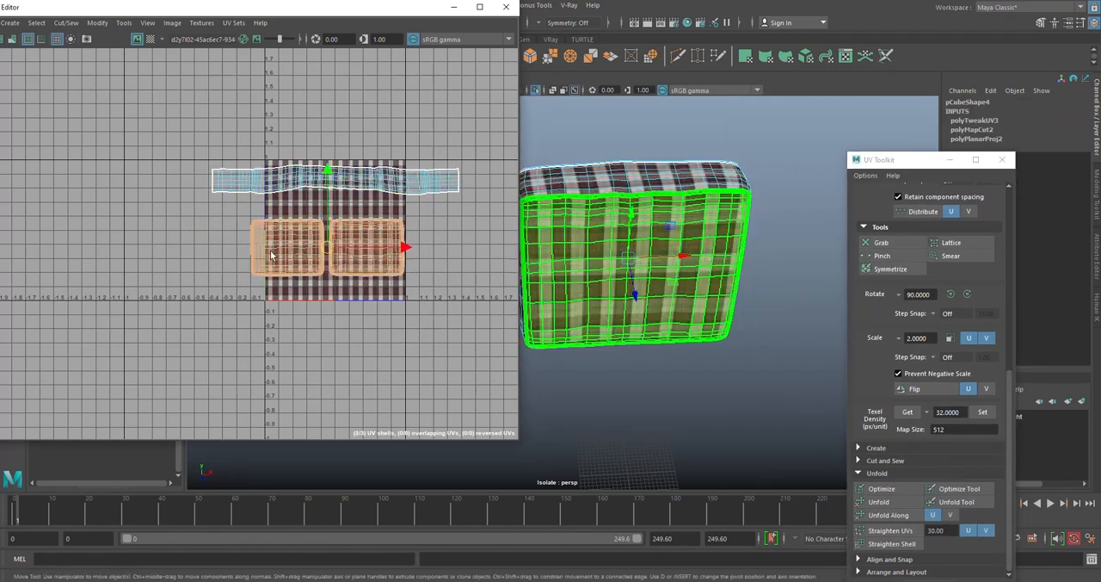
pyautogui.scroll(3, 369, 246)
pyautogui.click(324, 337)
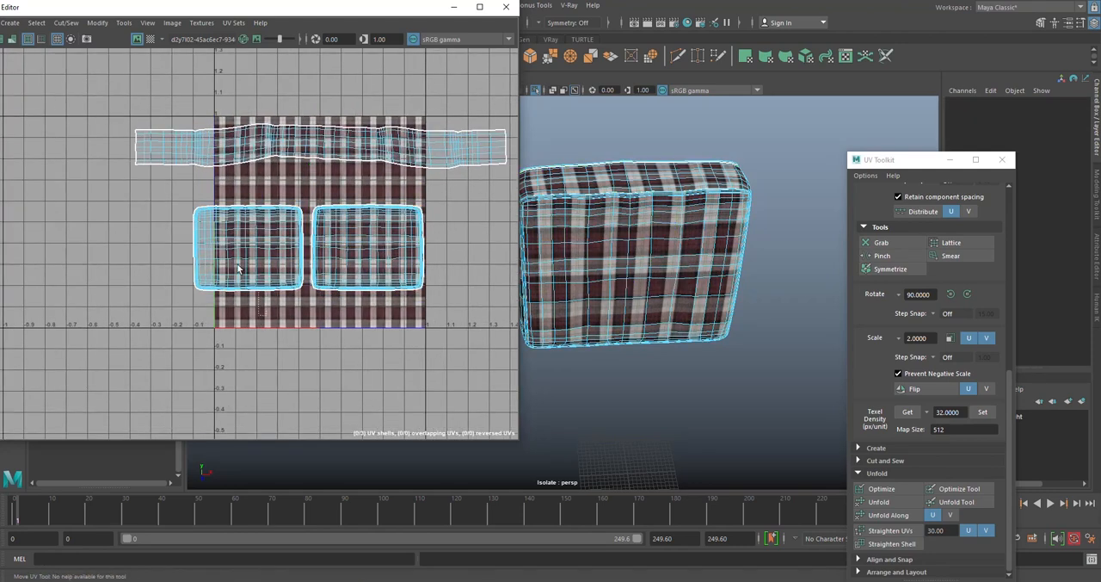
pyautogui.click(240, 267)
pyautogui.moveTo(327, 250); pyautogui.dragTo(330, 250)
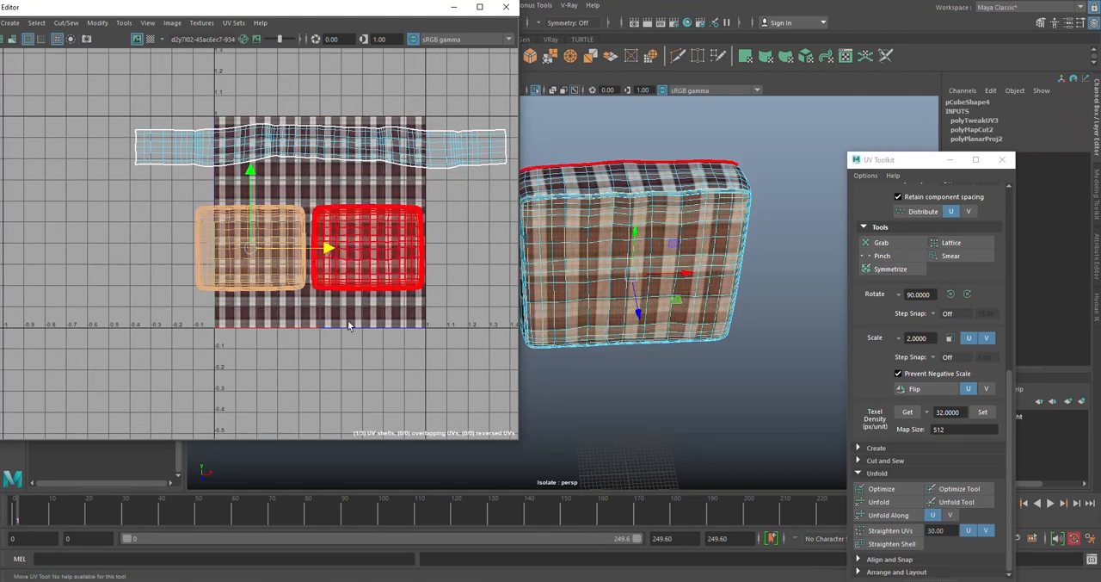
pyautogui.click(346, 317)
pyautogui.scroll(-3, 347, 316)
pyautogui.keyDown('alt'); pyautogui.moveTo(804, 246); pyautogui.dragTo(600, 166); pyautogui.keyUp('alt')
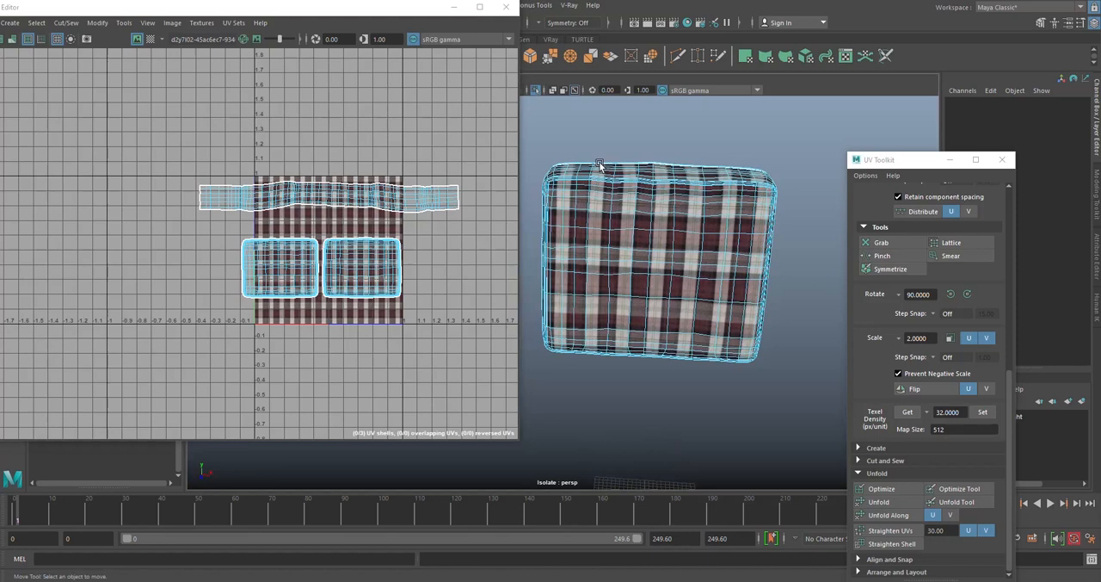
# - Close the UV Editor, check the plaid on the middle back cushion, and end its isolation so the whole sofa shows
pyautogui.click(508, 8)
pyautogui.keyDown('alt'); pyautogui.moveTo(686, 142); pyautogui.dragTo(619, 135, button='middle'); pyautogui.keyUp('alt')
pyautogui.moveTo(620, 136); pyautogui.dragTo(680, 128, button='right')
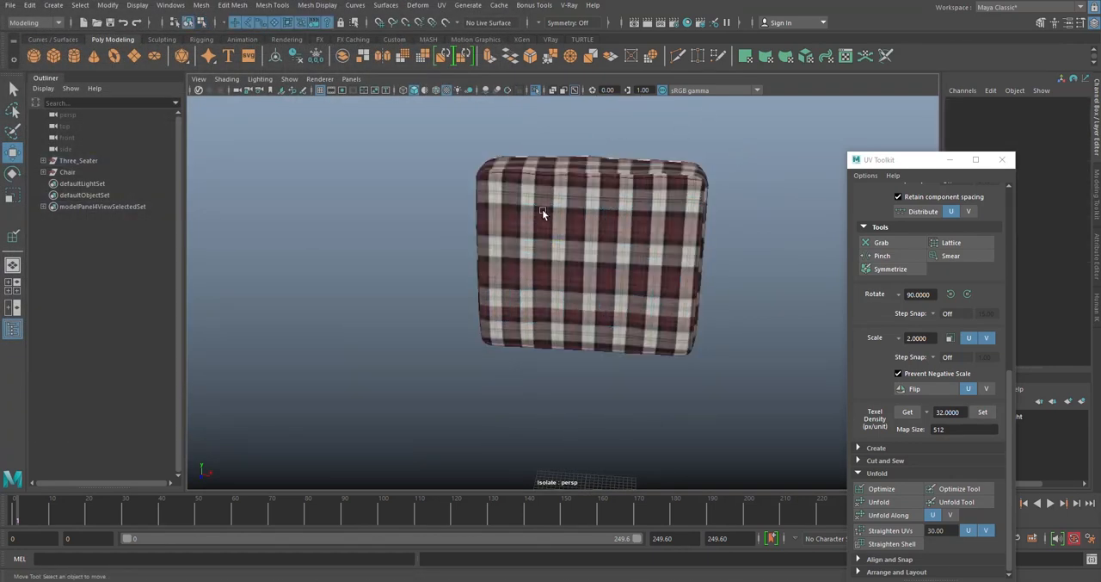
pyautogui.keyDown('alt'); pyautogui.moveTo(542, 209); pyautogui.dragTo(582, 245); pyautogui.keyUp('alt')
pyautogui.scroll(3, 572, 237)
pyautogui.click(561, 225)
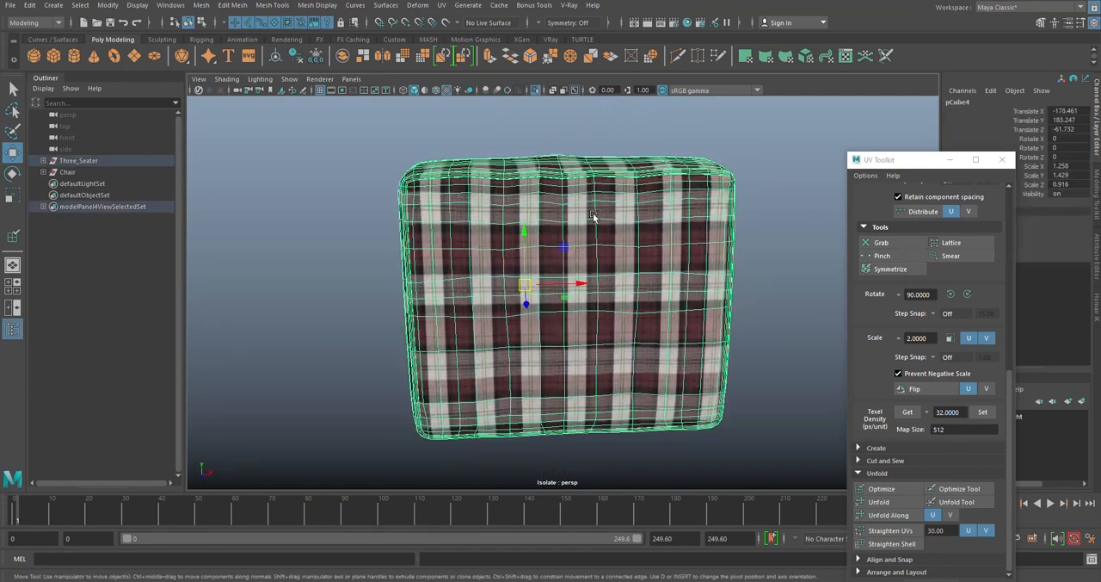
pyautogui.click(535, 90)
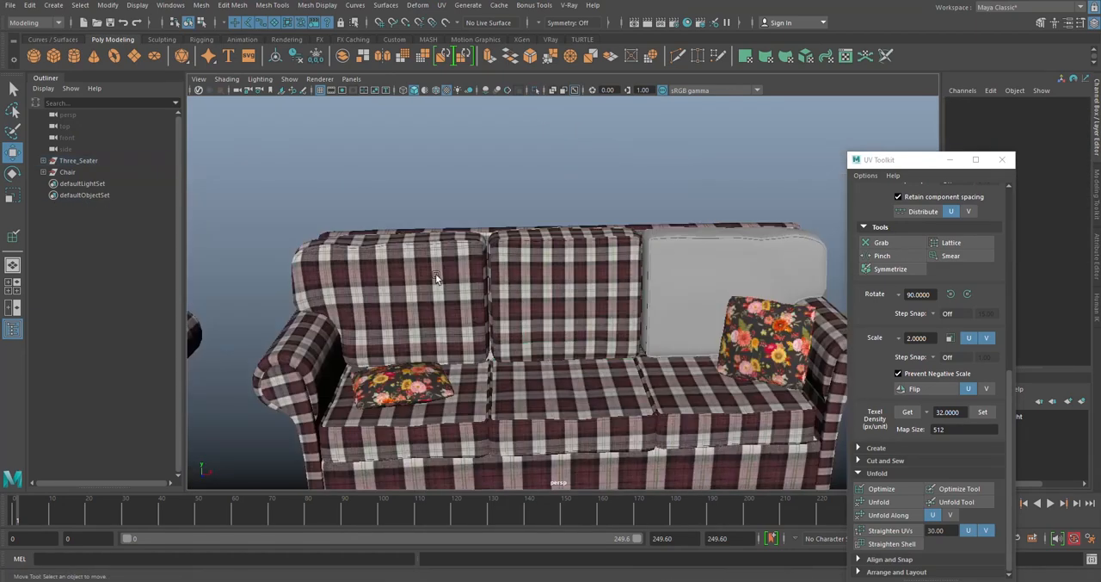
# - Duplicate the textured left back cushion and move the copy along X toward the untextured right back cushion
pyautogui.click(723, 268)
pyautogui.click(425, 258)
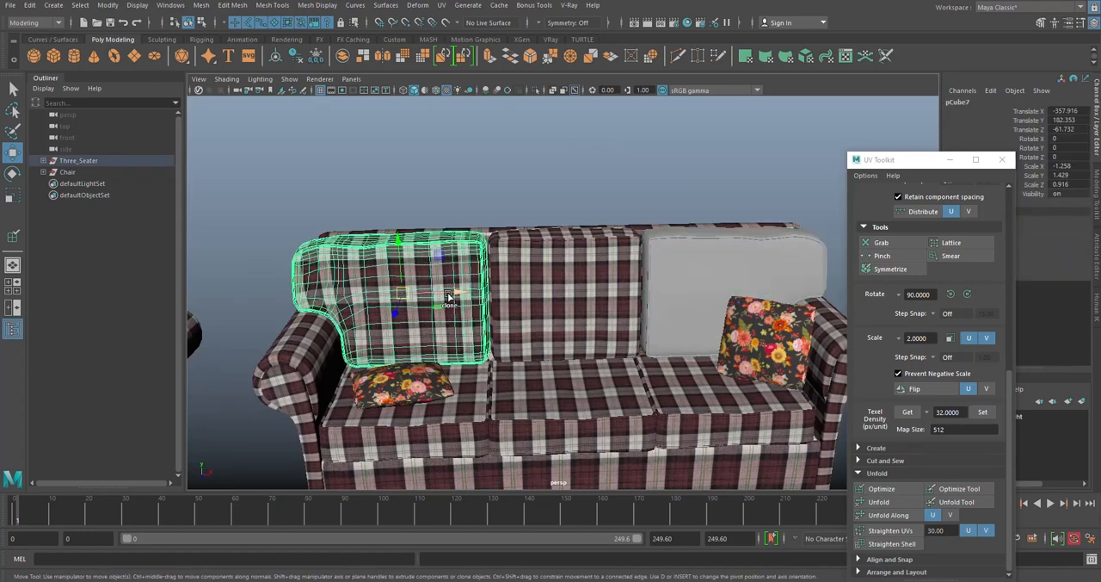
pyautogui.moveTo(424, 259); pyautogui.dragTo(570, 272)
# - Match all transforms of the duplicated cushion to the untextured right back cushion, and clear the selection
pyautogui.keyDown('shift'); pyautogui.click(744, 245); pyautogui.keyUp('shift')
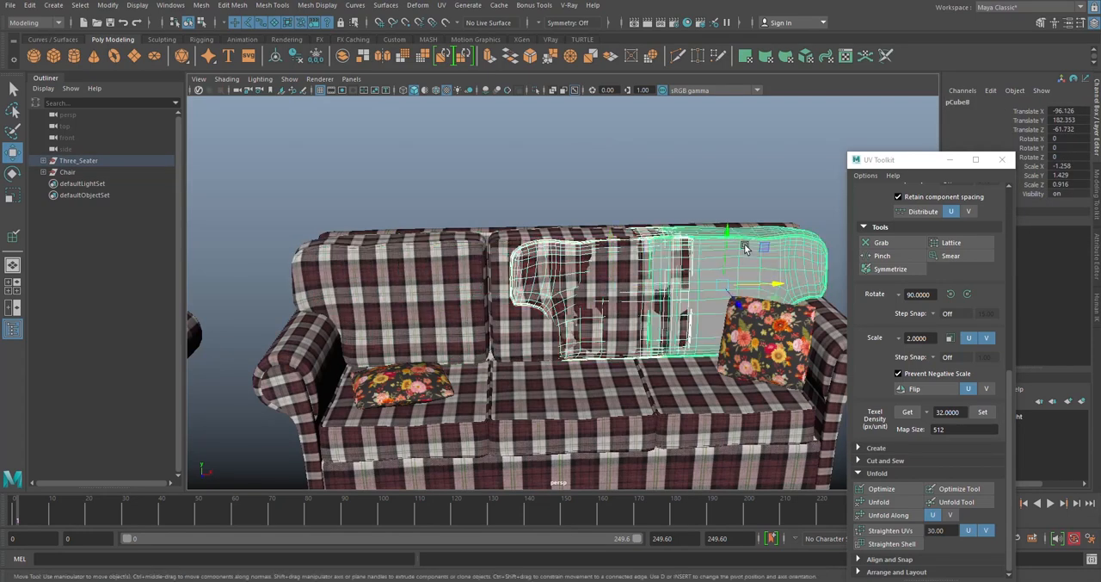
pyautogui.click(107, 5)
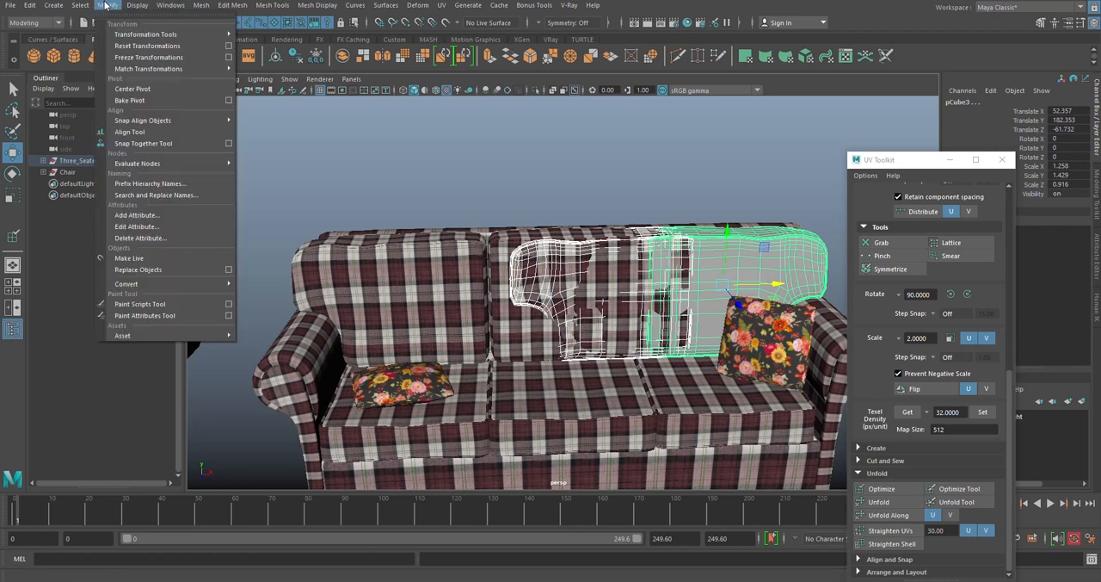
pyautogui.moveTo(165, 67)
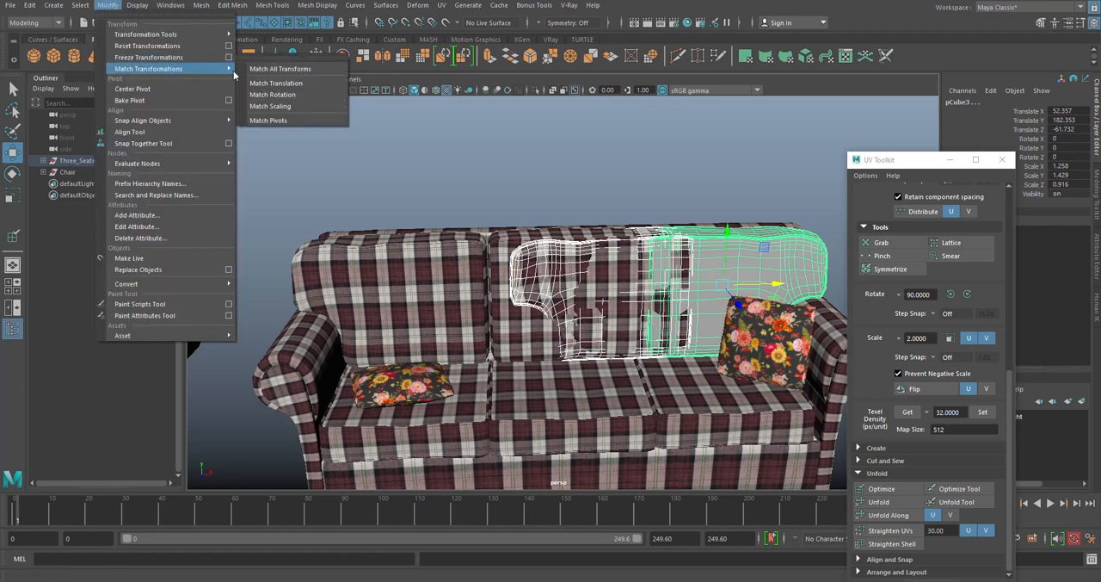
pyautogui.click(300, 72)
pyautogui.click(694, 169)
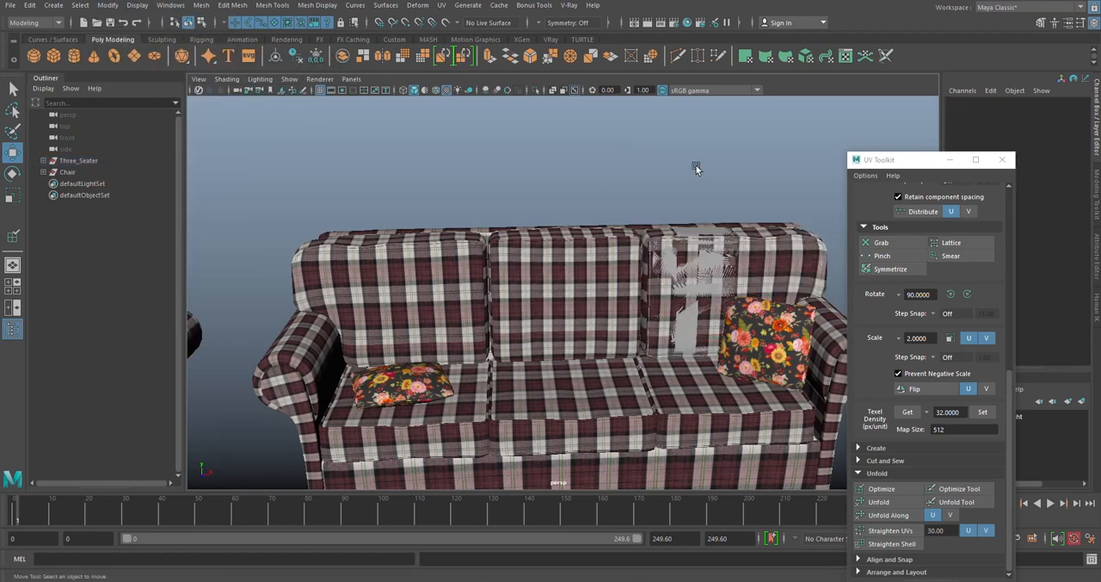
# - Remove the old untextured right back cushion that overlaps the plaid copy, keeping the copy in its place
pyautogui.keyDown('alt'); pyautogui.moveTo(695, 169); pyautogui.dragTo(499, 160, button='middle'); pyautogui.keyUp('alt')
pyautogui.scroll(4, 505, 177)
pyautogui.click(513, 225)
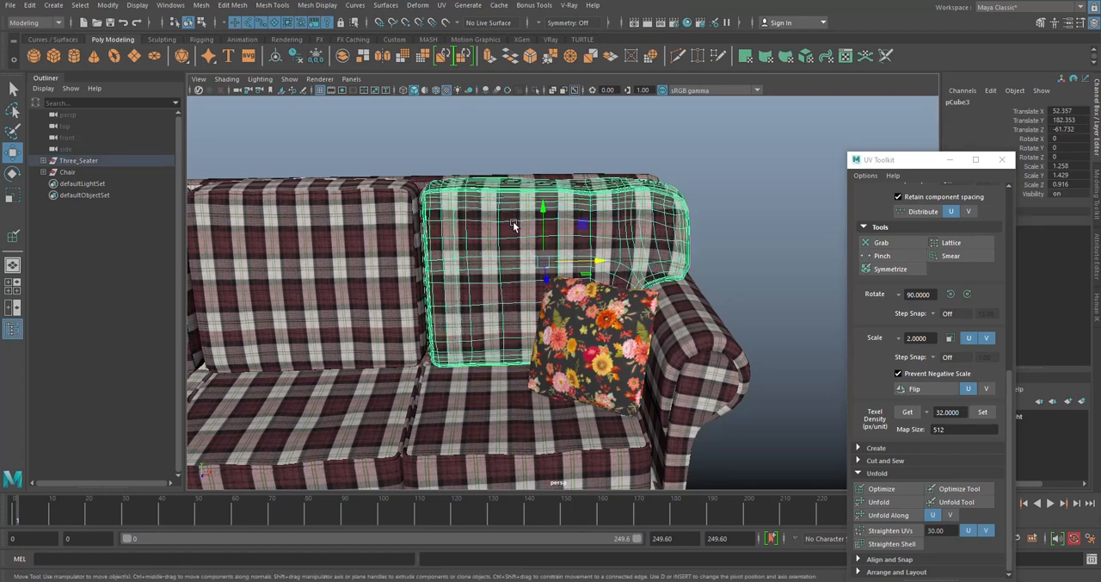
pyautogui.click(507, 212)
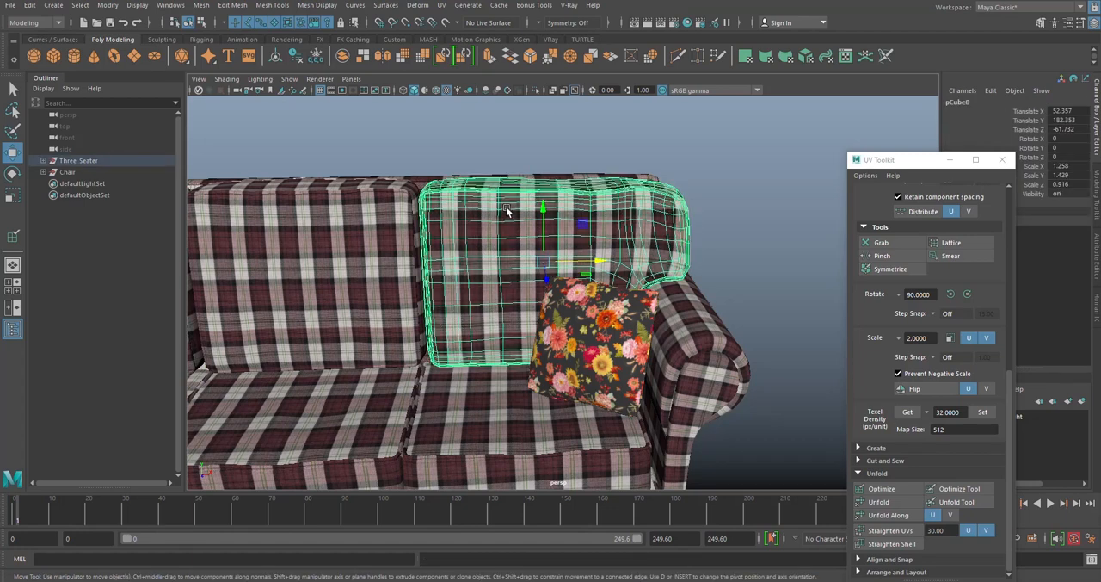
pyautogui.press('h')
pyautogui.press('h')
pyautogui.click(771, 215)
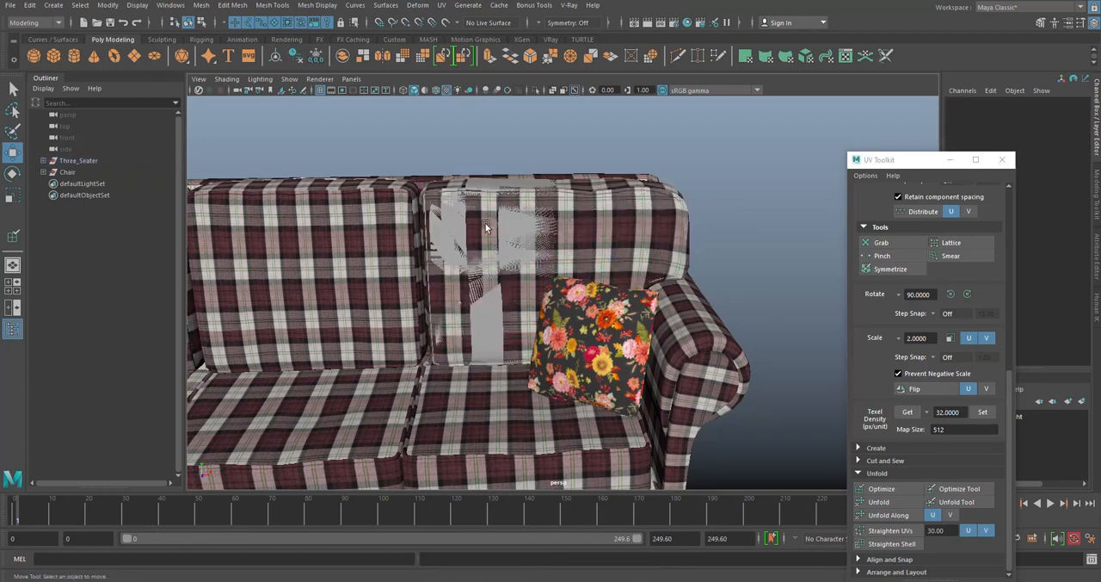
pyautogui.click(495, 185)
pyautogui.moveTo(546, 236); pyautogui.dragTo(539, 115)
pyautogui.hotkey('ctrl', 'z')
pyautogui.click(571, 146)
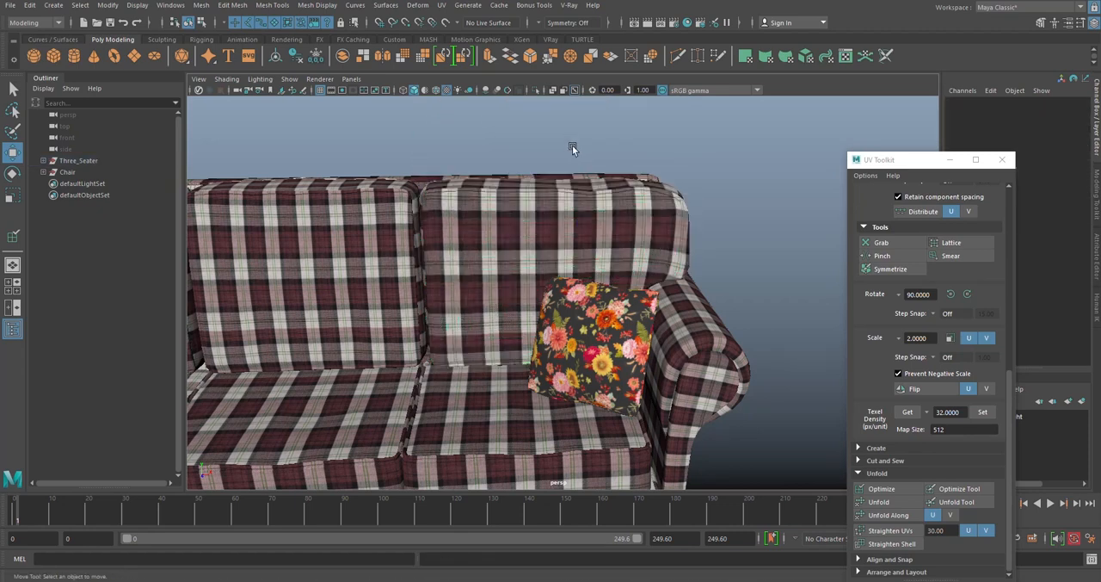
# - Move the middle back cushion slightly forward along Z, to about -55.3
pyautogui.click(577, 209)
pyautogui.scroll(-5, 577, 209)
pyautogui.click(413, 215)
pyautogui.scroll(2, 431, 219)
pyautogui.keyDown('alt'); pyautogui.moveTo(431, 219); pyautogui.dragTo(463, 190, button='middle'); pyautogui.keyUp('alt')
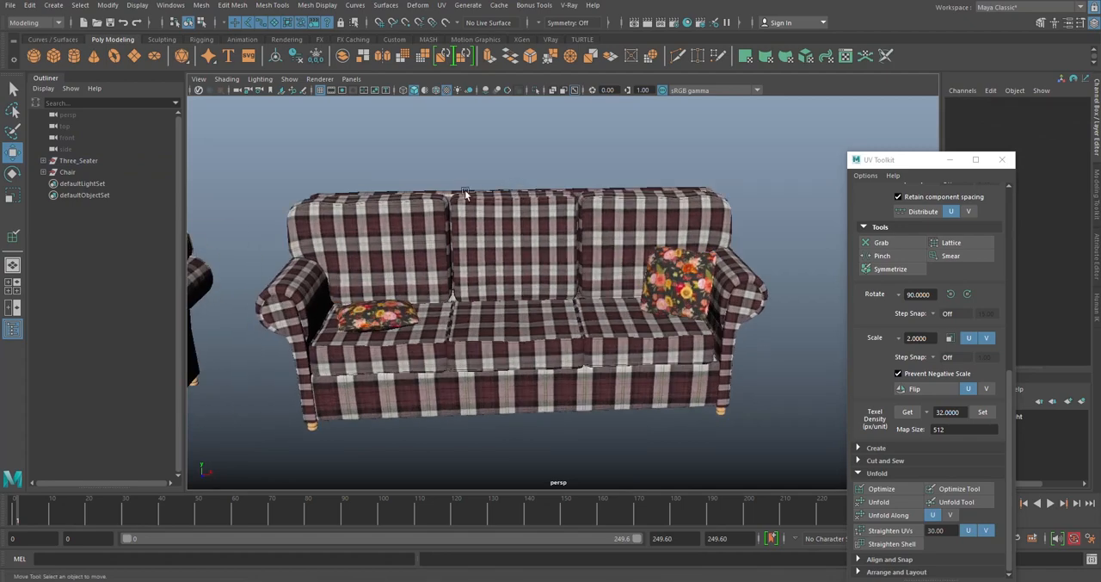
pyautogui.keyDown('alt'); pyautogui.moveTo(464, 190); pyautogui.dragTo(546, 284); pyautogui.keyUp('alt')
pyautogui.click(545, 284)
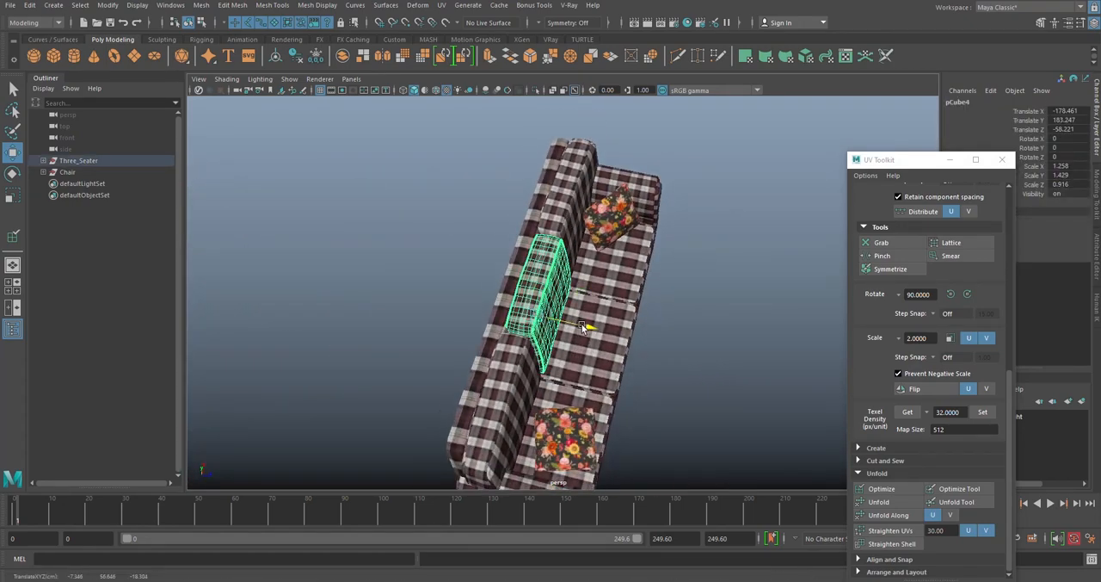
pyautogui.moveTo(583, 328); pyautogui.dragTo(555, 310)
pyautogui.scroll(4, 565, 303)
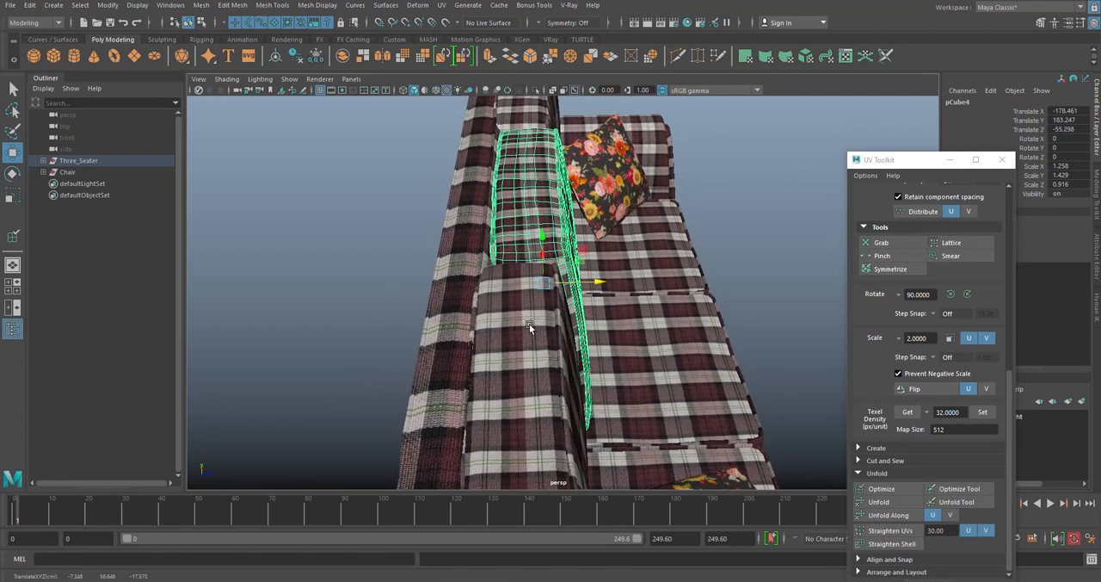
# - Move the left and right back cushions slightly forward along Z, to about -56.6 and -56.1, and deselect them
pyautogui.click(530, 327)
pyautogui.moveTo(574, 478); pyautogui.dragTo(584, 478)
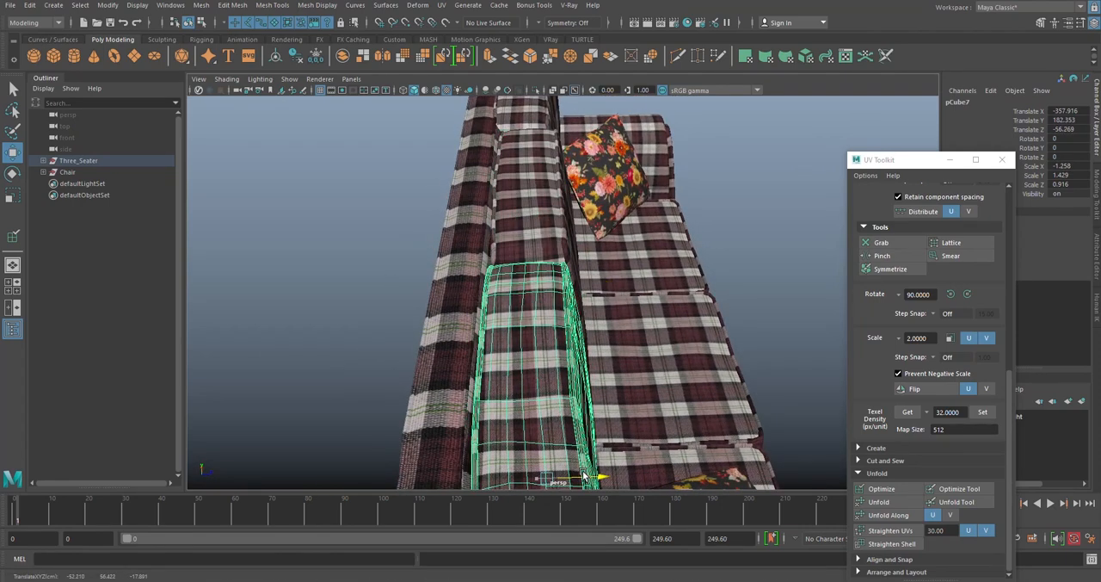
pyautogui.scroll(-3, 551, 292)
pyautogui.keyDown('alt'); pyautogui.moveTo(524, 117); pyautogui.dragTo(518, 210, button='middle'); pyautogui.keyUp('alt')
pyautogui.click(518, 216)
pyautogui.moveTo(558, 292); pyautogui.dragTo(565, 291)
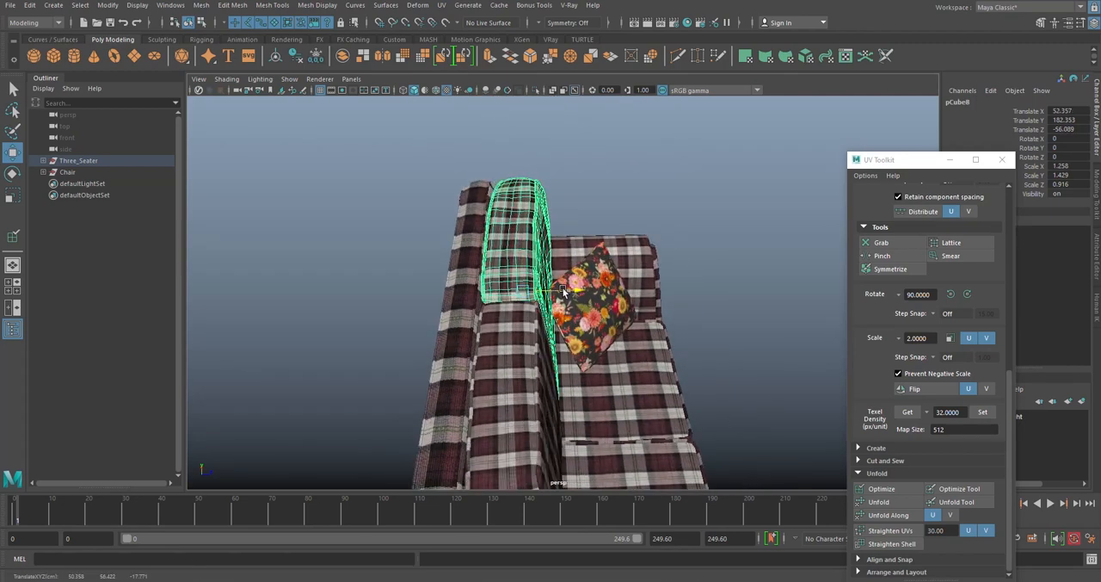
pyautogui.click(636, 144)
pyautogui.scroll(-3, 639, 149)
pyautogui.keyDown('alt'); pyautogui.moveTo(688, 202); pyautogui.dragTo(580, 225); pyautogui.keyUp('alt')
pyautogui.scroll(-2, 579, 226)
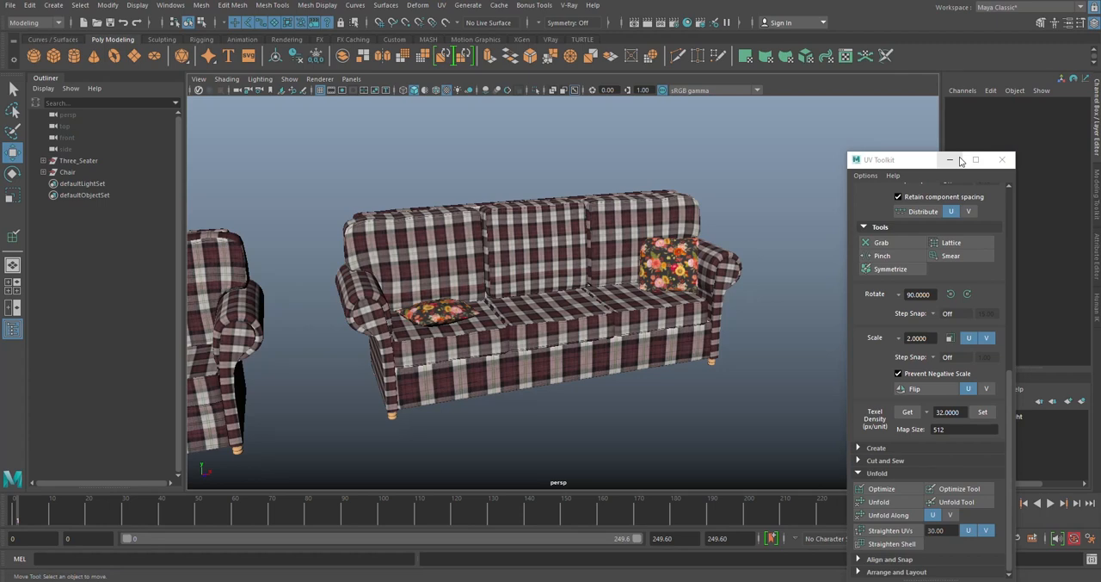
pyautogui.scroll(-4, 538, 209)
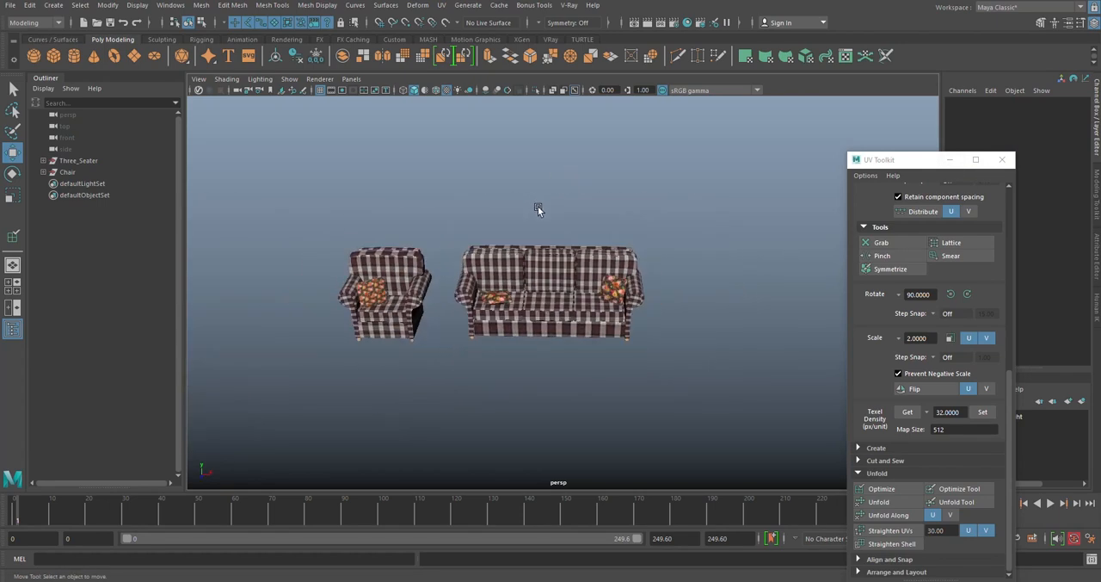
# - Expand the Three_Seater group in the Outliner and check which objects form the three back cushions
pyautogui.click(43, 161)
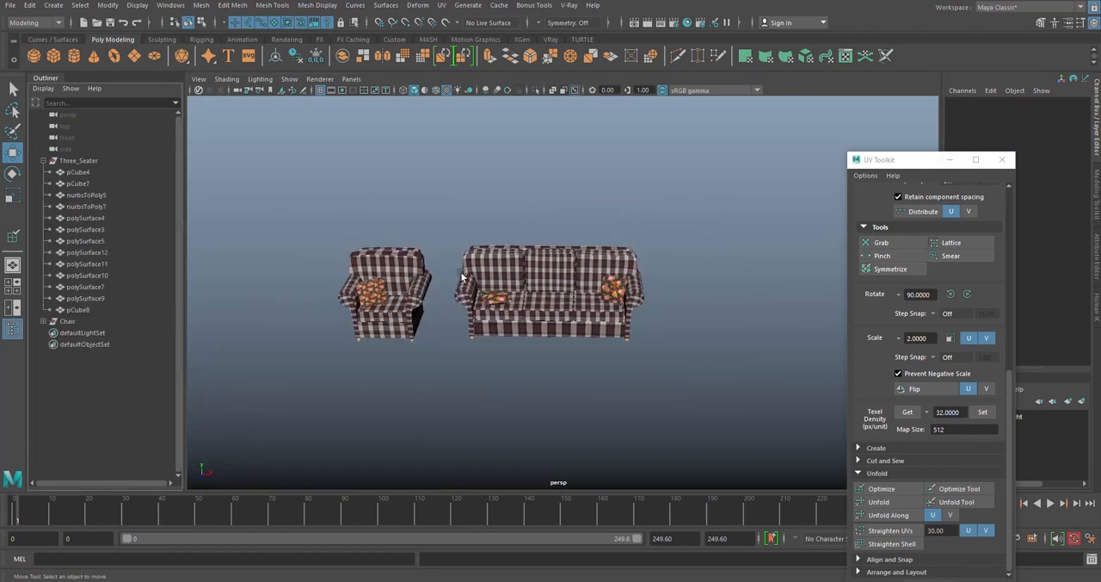
pyautogui.scroll(5, 528, 229)
pyautogui.click(560, 207)
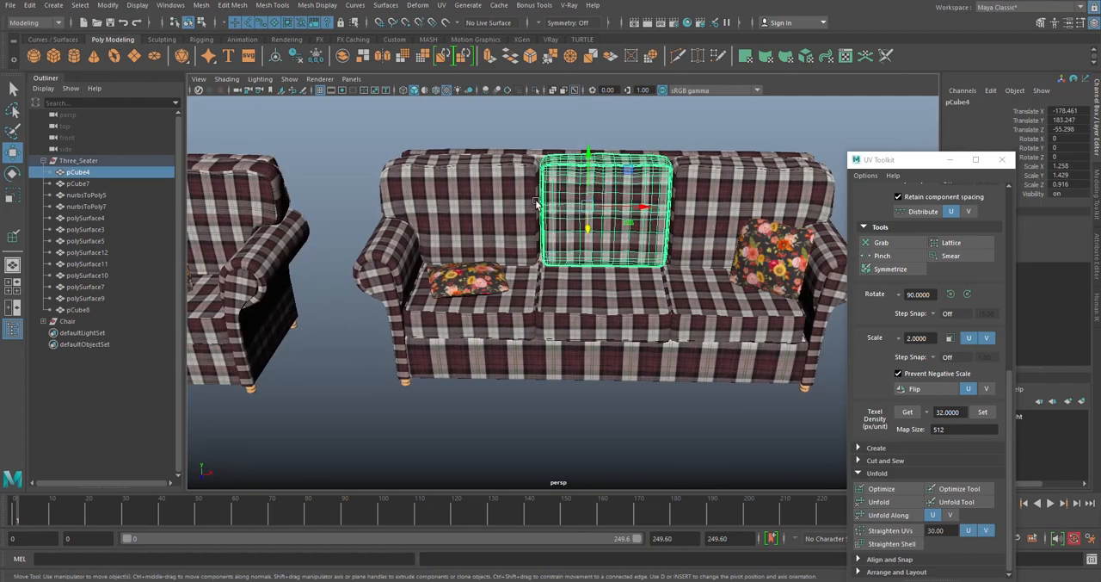
pyautogui.keyDown('alt'); pyautogui.moveTo(560, 207); pyautogui.dragTo(527, 227); pyautogui.keyUp('alt')
pyautogui.click(776, 204)
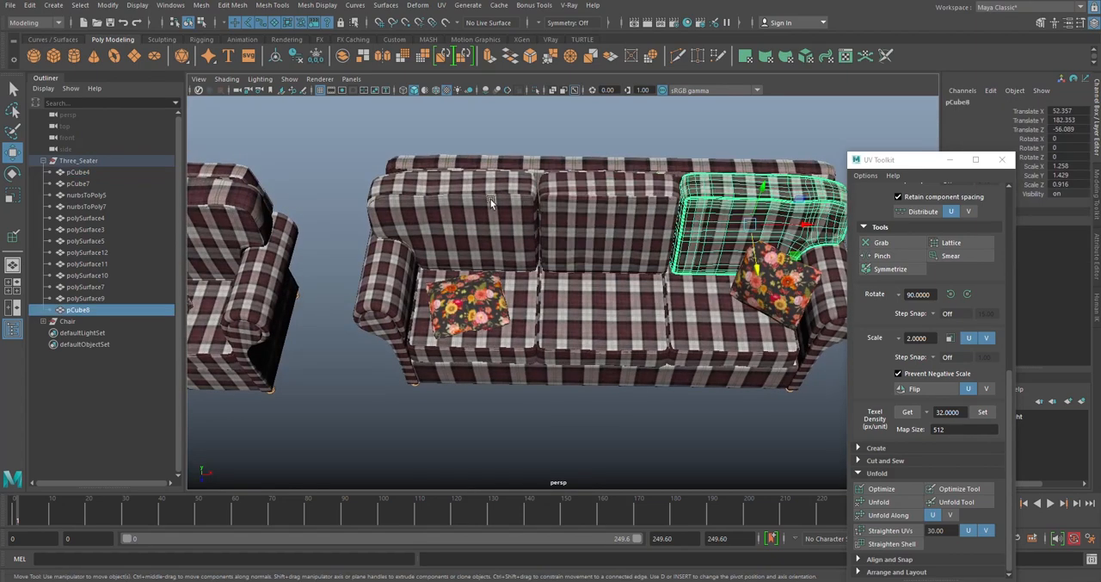
pyautogui.click(492, 203)
pyautogui.click(590, 174)
pyautogui.click(580, 156)
pyautogui.click(484, 186)
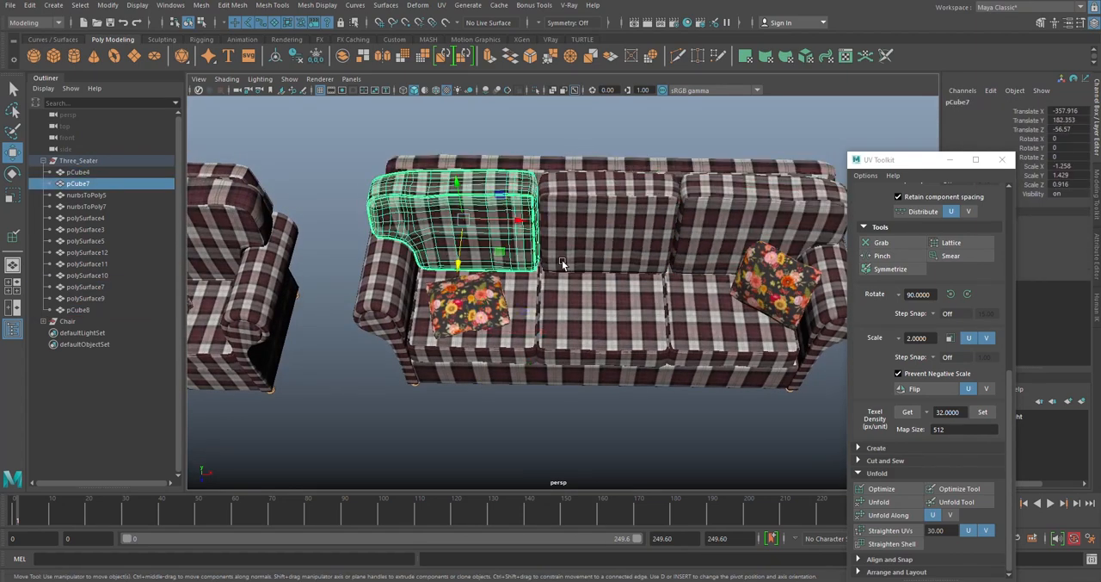
# - Select the arms, back cushions and seat cushions in turn to check which sofa parts are separate meshes
pyautogui.click(372, 270)
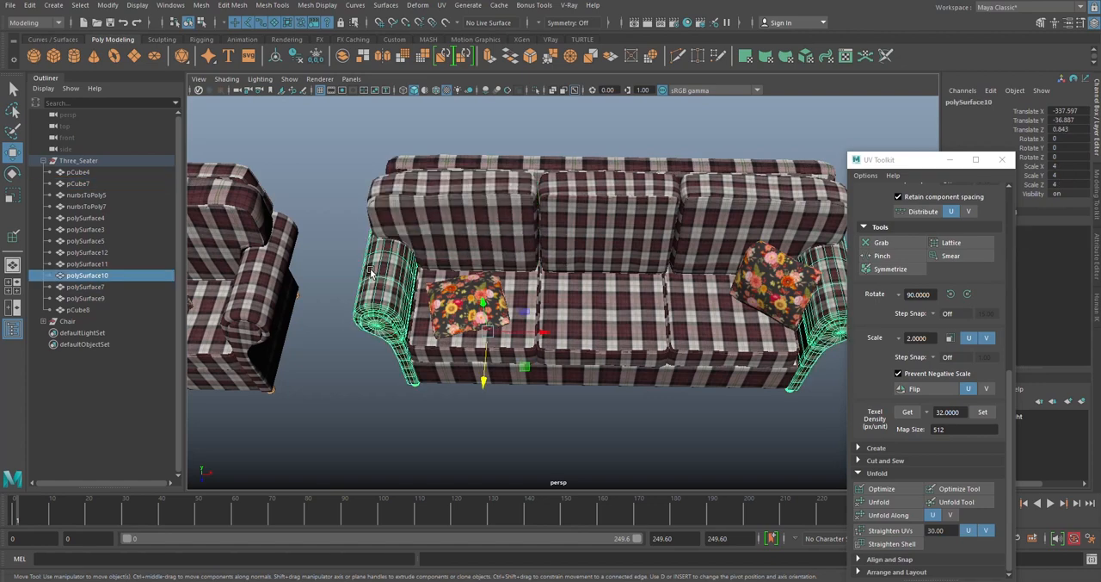
pyautogui.click(526, 193)
pyautogui.click(609, 191)
pyautogui.click(711, 188)
pyautogui.click(604, 184)
pyautogui.click(520, 215)
pyautogui.keyDown('alt'); pyautogui.moveTo(520, 283); pyautogui.dragTo(527, 189); pyautogui.keyUp('alt')
pyautogui.click(528, 190)
pyautogui.click(528, 177)
pyautogui.click(623, 172)
pyautogui.keyDown('alt'); pyautogui.moveTo(614, 198); pyautogui.dragTo(649, 250); pyautogui.keyUp('alt')
pyautogui.click(644, 251)
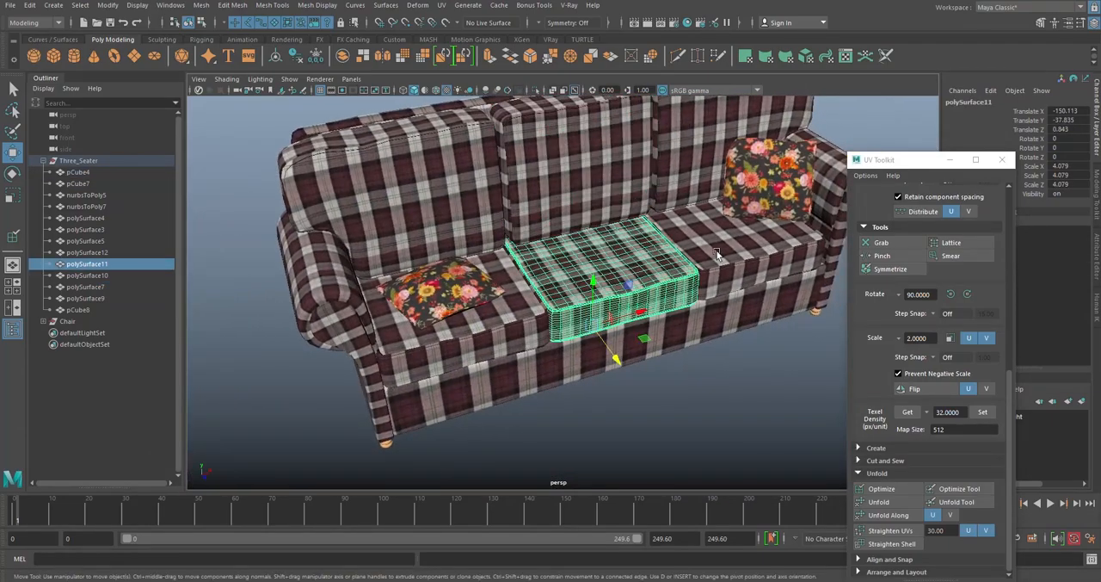
pyautogui.click(718, 255)
pyautogui.click(723, 180)
pyautogui.keyDown('alt'); pyautogui.moveTo(722, 181); pyautogui.dragTo(583, 252); pyautogui.keyUp('alt')
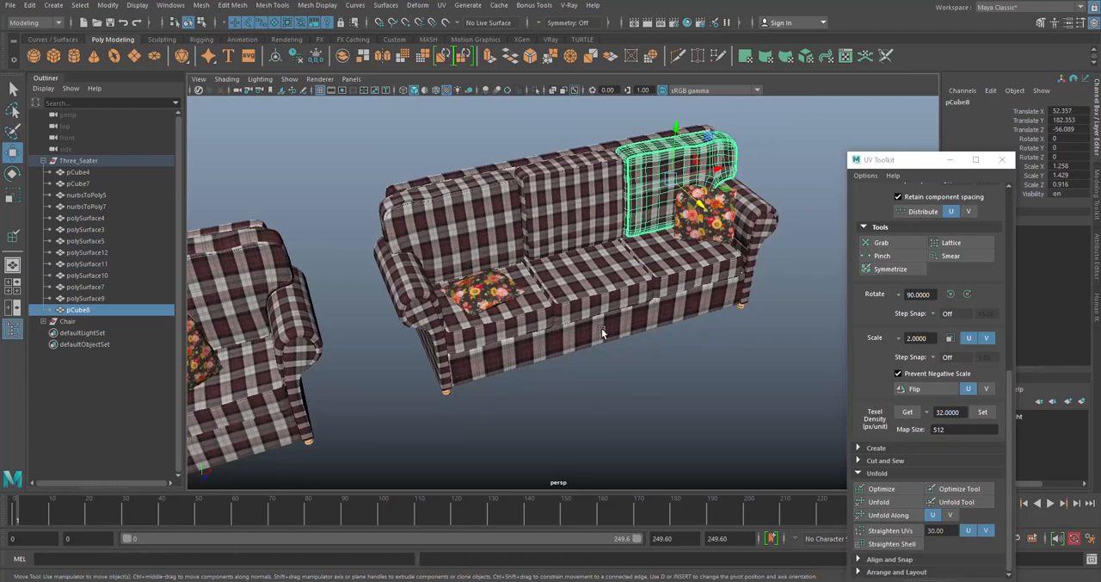
# - Combine the sofa's frame, arms and backrest meshes polySurface10, polySurface7 and polySurface9 into one mesh
pyautogui.click(601, 332)
pyautogui.keyDown('shift'); pyautogui.click(421, 335); pyautogui.keyUp('shift')
pyautogui.keyDown('alt'); pyautogui.moveTo(393, 258); pyautogui.dragTo(523, 260); pyautogui.keyUp('alt')
pyautogui.keyDown('shift'); pyautogui.click(560, 257); pyautogui.keyUp('shift')
pyautogui.keyDown('shift'); pyautogui.rightClick(679, 195); pyautogui.keyUp('shift')
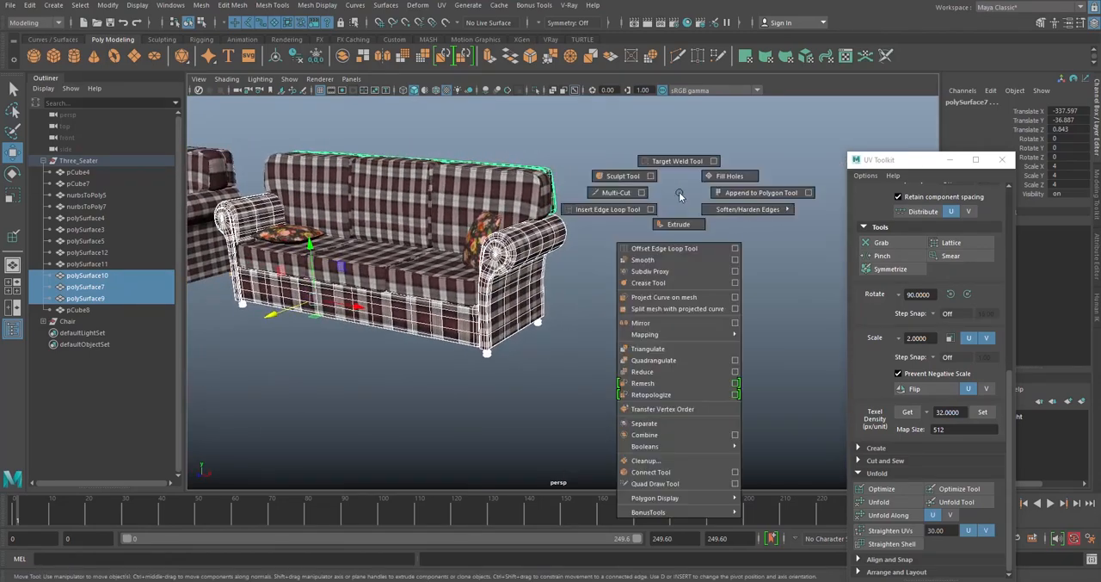
pyautogui.click(659, 436)
# - Delete the construction history of the combined sofa frame mesh and deselect it
pyautogui.keyDown('alt'); pyautogui.moveTo(633, 301); pyautogui.dragTo(770, 305, button='middle'); pyautogui.keyUp('alt')
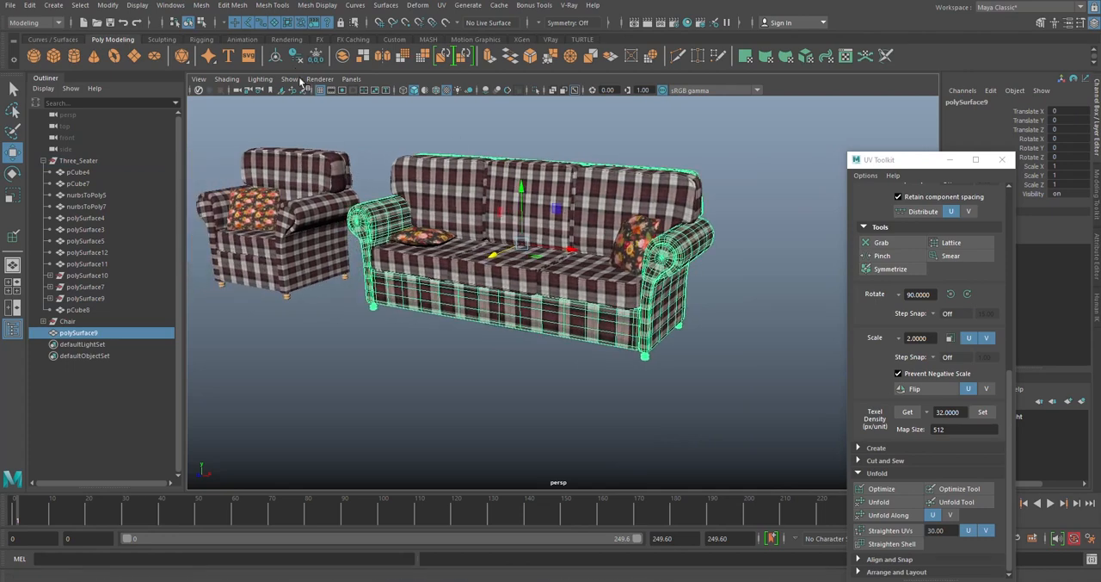
pyautogui.click(294, 60)
pyautogui.click(544, 379)
pyautogui.keyDown('alt'); pyautogui.moveTo(545, 379); pyautogui.dragTo(578, 329); pyautogui.keyUp('alt')
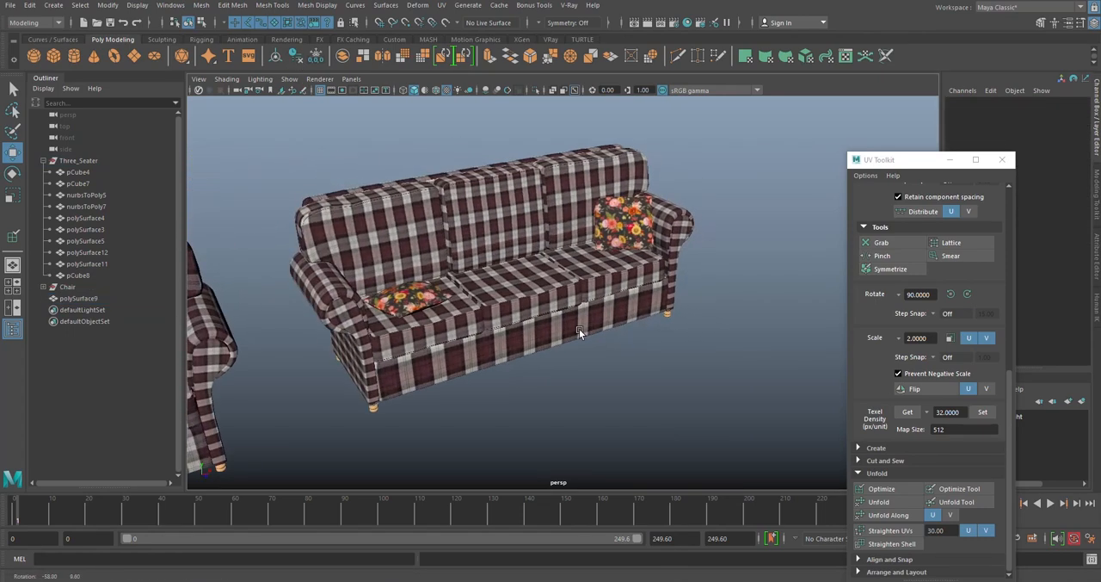
# - Rename the combined sofa frame mesh as Chair_long
pyautogui.click(516, 303)
pyautogui.click(456, 319)
pyautogui.click(613, 267)
pyautogui.click(603, 207)
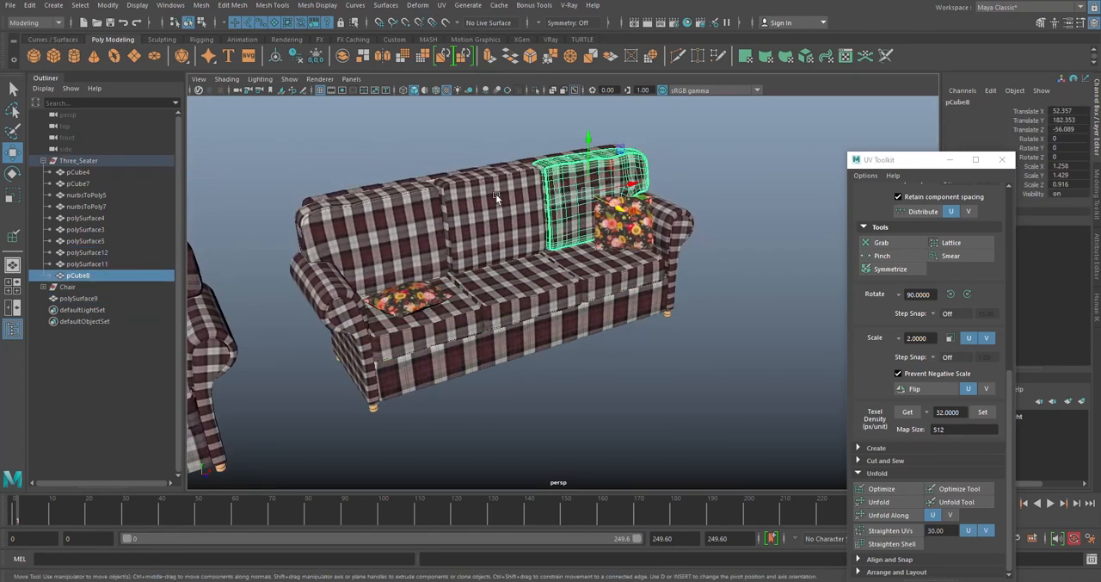
pyautogui.click(397, 271)
pyautogui.click(546, 346)
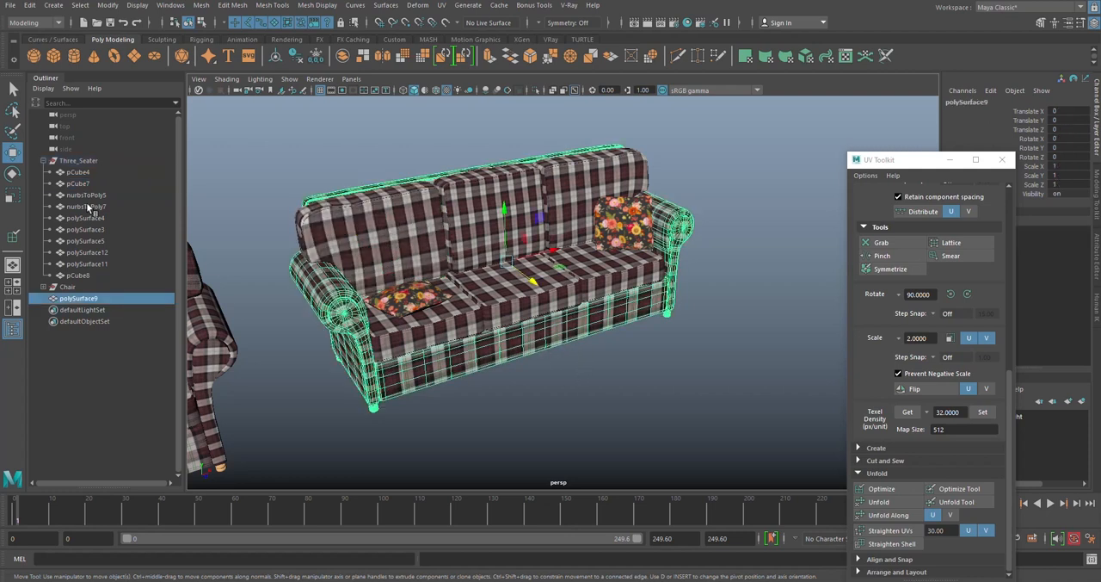
pyautogui.doubleClick(79, 298)
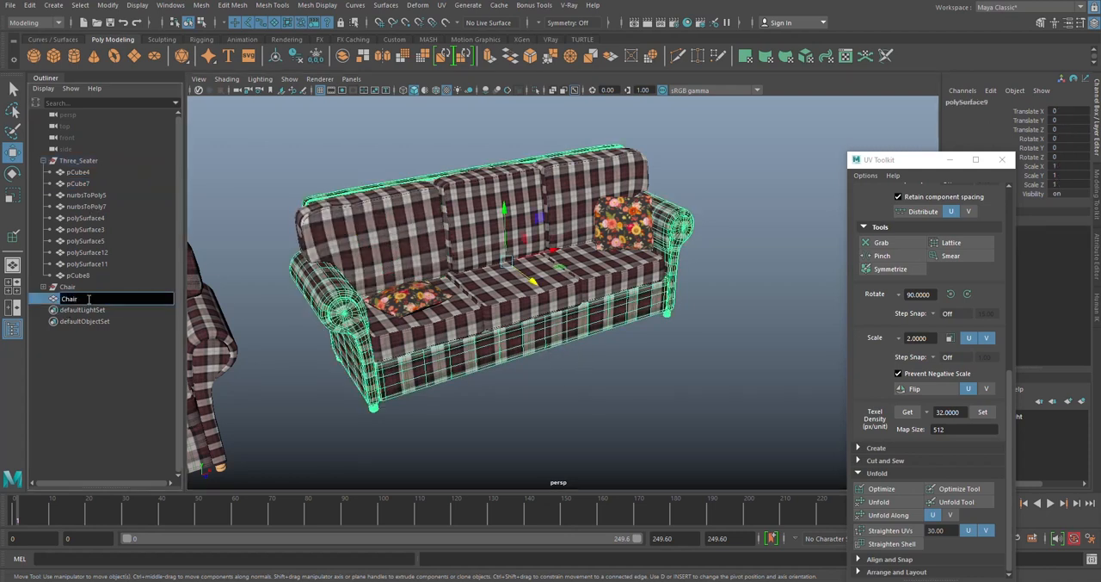
pyautogui.write('Chair_long')
pyautogui.press('Return')
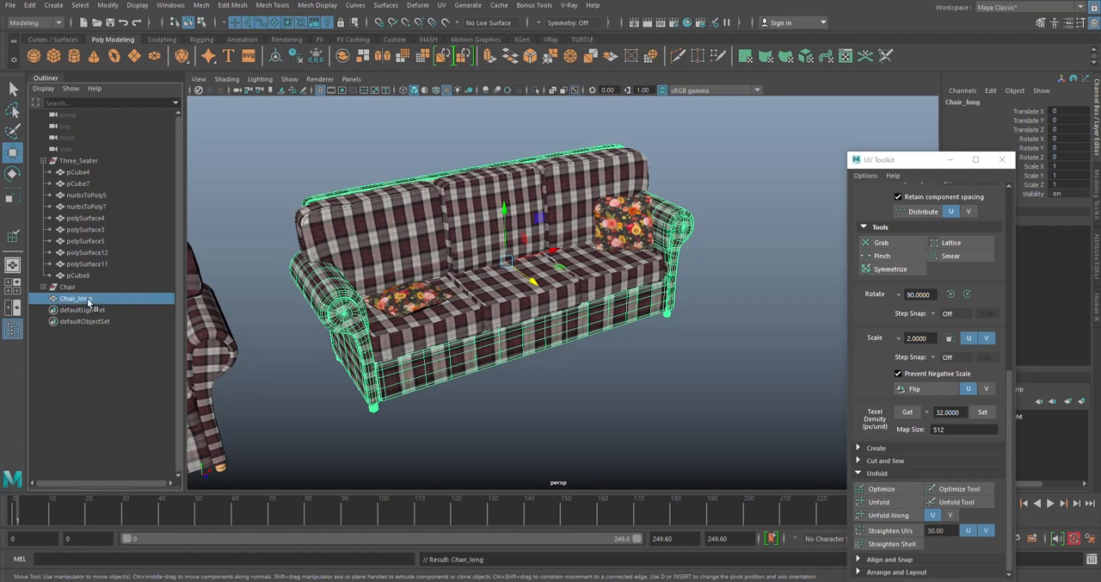
# - Select the sofa's seat and back cushions in turn to check that they are still separate from the frame
pyautogui.click(559, 353)
pyautogui.click(512, 288)
pyautogui.click(589, 176)
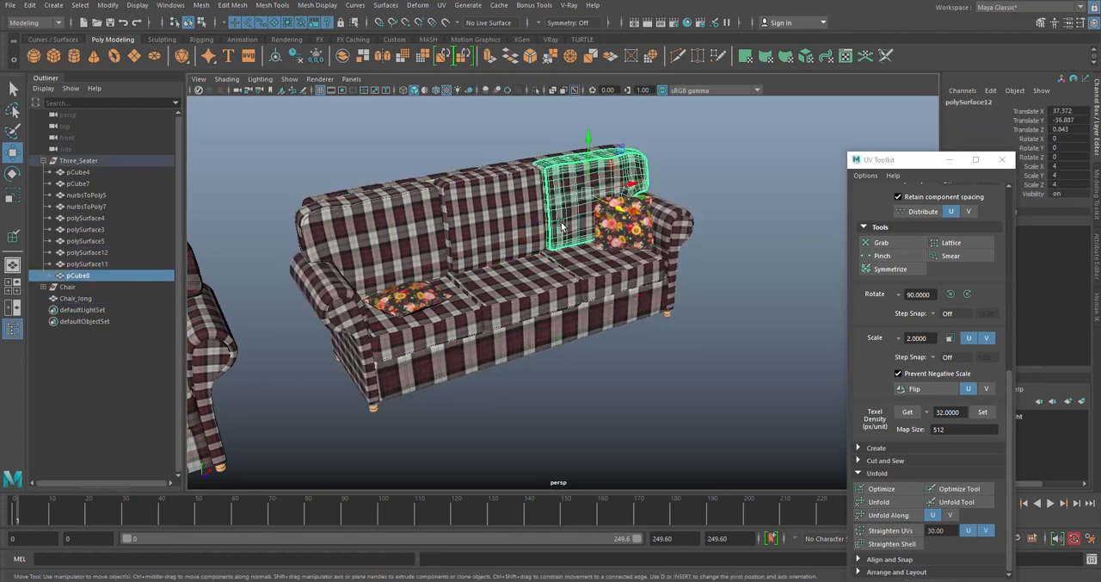
pyautogui.click(482, 206)
pyautogui.click(400, 231)
pyautogui.click(436, 321)
pyautogui.click(496, 291)
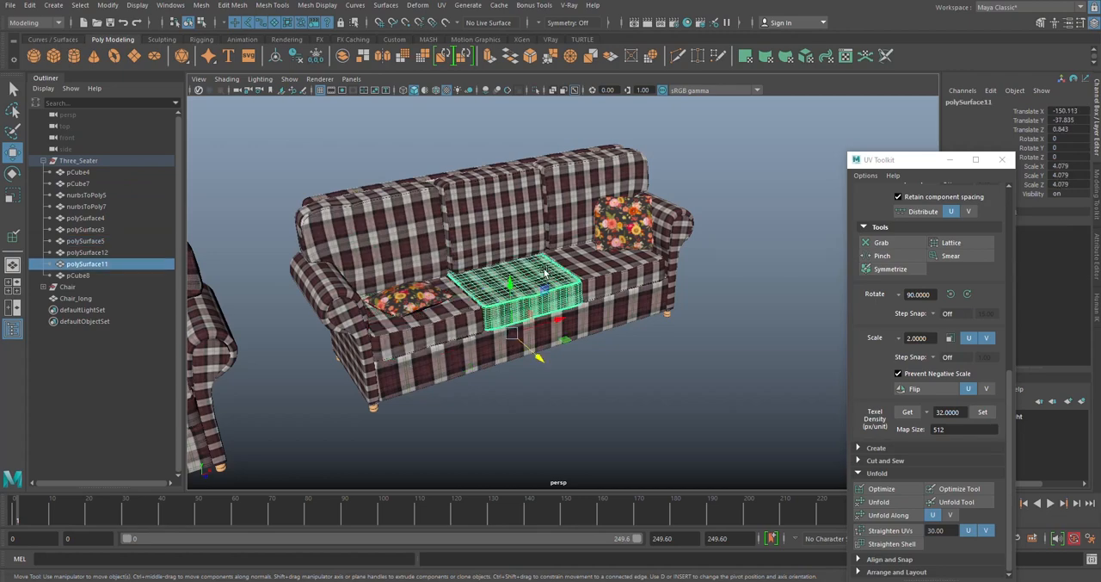
# - Examine the textured armchair alongside the three-seater sofa to compare how the two pieces are built
pyautogui.keyDown('alt'); pyautogui.moveTo(523, 266); pyautogui.dragTo(476, 265); pyautogui.keyUp('alt')
pyautogui.scroll(2, 476, 265)
pyautogui.keyDown('alt'); pyautogui.moveTo(471, 263); pyautogui.dragTo(558, 249, button='middle'); pyautogui.keyUp('alt')
pyautogui.keyDown('alt'); pyautogui.moveTo(323, 249); pyautogui.dragTo(502, 249, button='middle'); pyautogui.keyUp('alt')
pyautogui.keyDown('alt'); pyautogui.moveTo(502, 248); pyautogui.dragTo(550, 267); pyautogui.keyUp('alt')
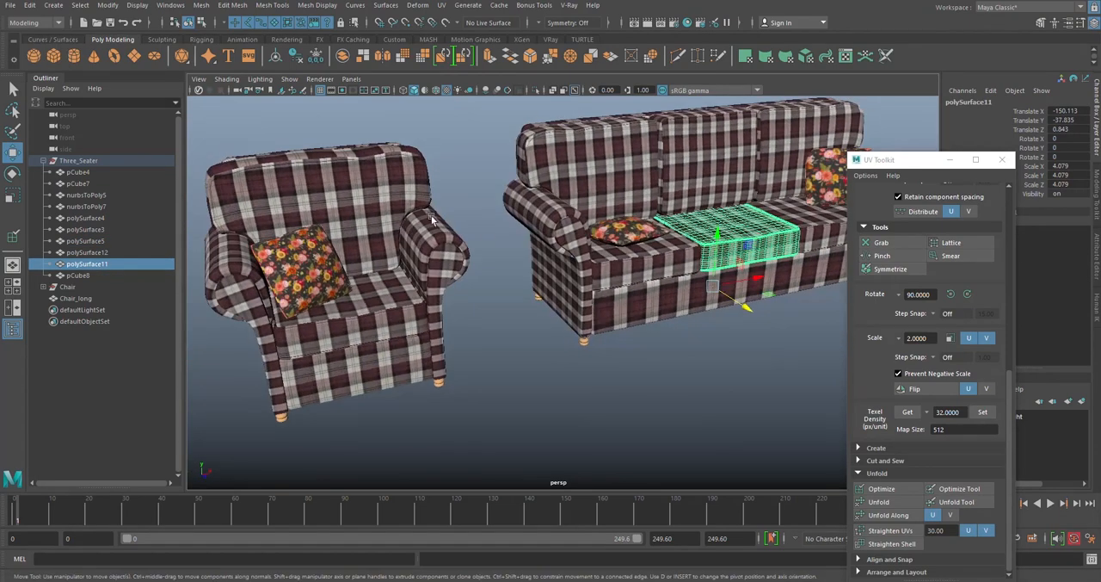
pyautogui.keyDown('alt'); pyautogui.moveTo(409, 308); pyautogui.dragTo(521, 310, button='middle'); pyautogui.keyUp('alt')
pyautogui.click(534, 354)
pyautogui.keyDown('alt'); pyautogui.moveTo(381, 221); pyautogui.dragTo(419, 218); pyautogui.keyUp('alt')
# - Expand the Chair group and select Single_Seater_Chair, pCube1 and Pillow3 in turn to check the armchair's parts
pyautogui.click(46, 289)
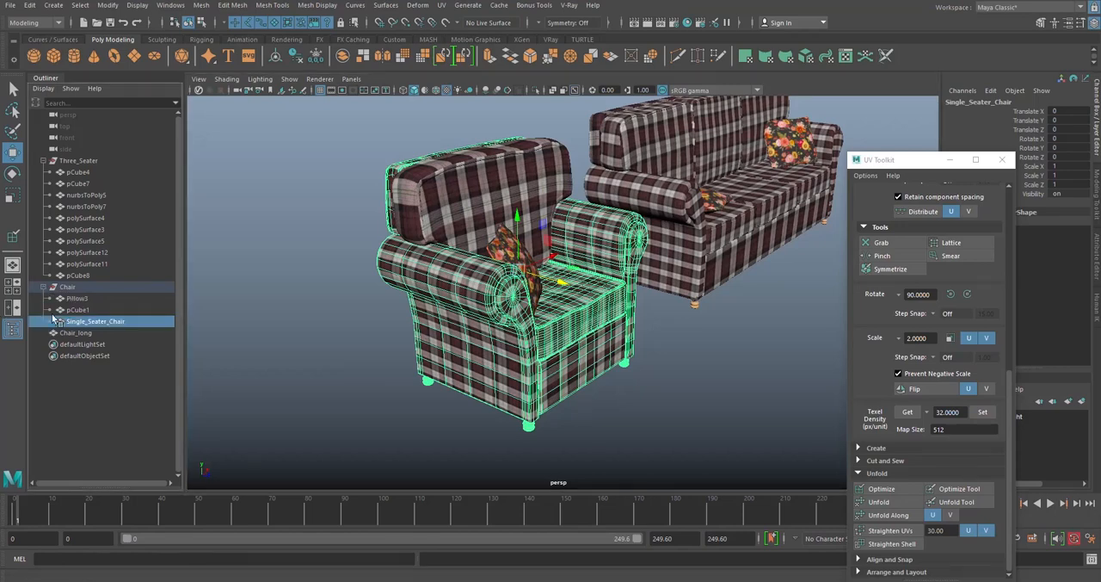
pyautogui.click(77, 310)
pyautogui.click(80, 298)
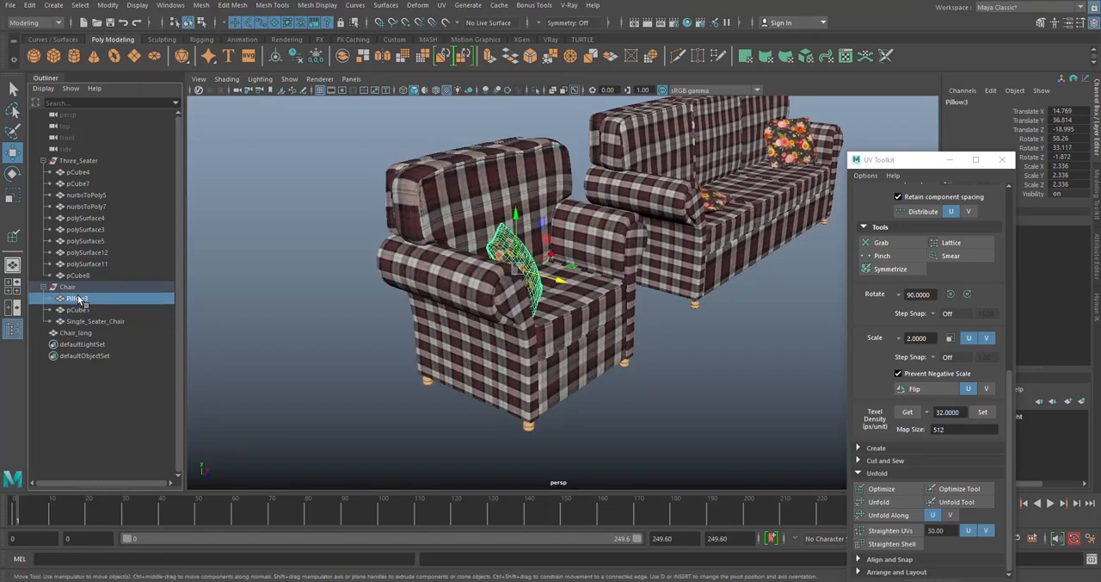
pyautogui.click(573, 308)
pyautogui.keyDown('alt'); pyautogui.moveTo(573, 308); pyautogui.dragTo(511, 291); pyautogui.keyUp('alt')
pyautogui.keyDown('alt'); pyautogui.moveTo(643, 322); pyautogui.dragTo(578, 308, button='right'); pyautogui.keyUp('alt')
pyautogui.keyDown('alt'); pyautogui.moveTo(578, 308); pyautogui.dragTo(402, 326, button='middle'); pyautogui.keyUp('alt')
pyautogui.click(456, 308)
pyautogui.keyDown('alt'); pyautogui.moveTo(456, 308); pyautogui.dragTo(425, 318); pyautogui.keyUp('alt')
pyautogui.click(405, 346)
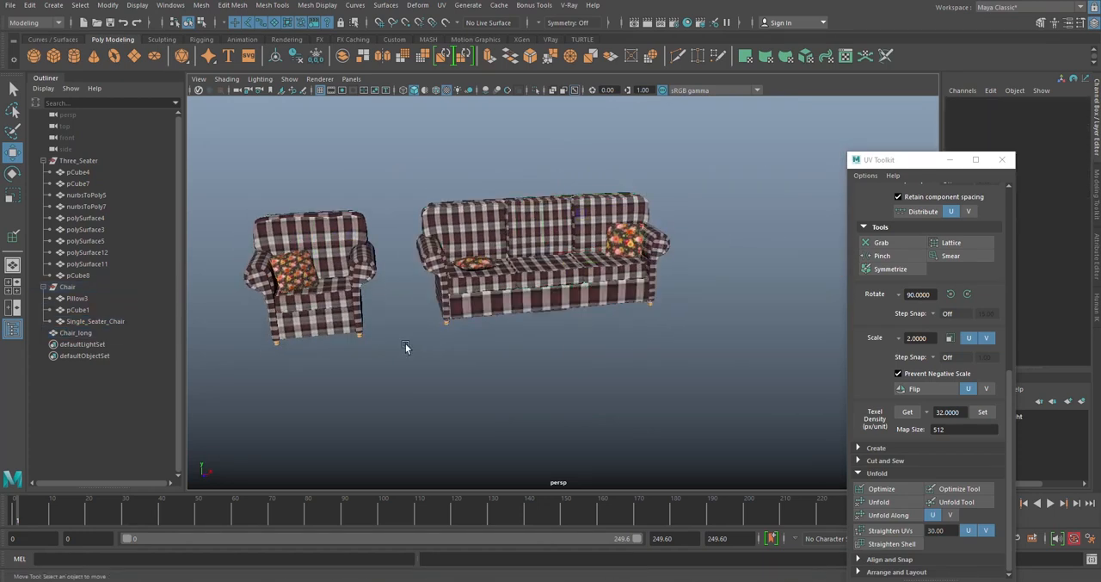
# - Parent the Chair_long mesh under the Three_Seater group and collapse both furniture groups in the Outliner
pyautogui.moveTo(77, 172); pyautogui.dragTo(82, 277)
pyautogui.click(43, 160)
pyautogui.click(77, 160)
pyautogui.click(73, 218)
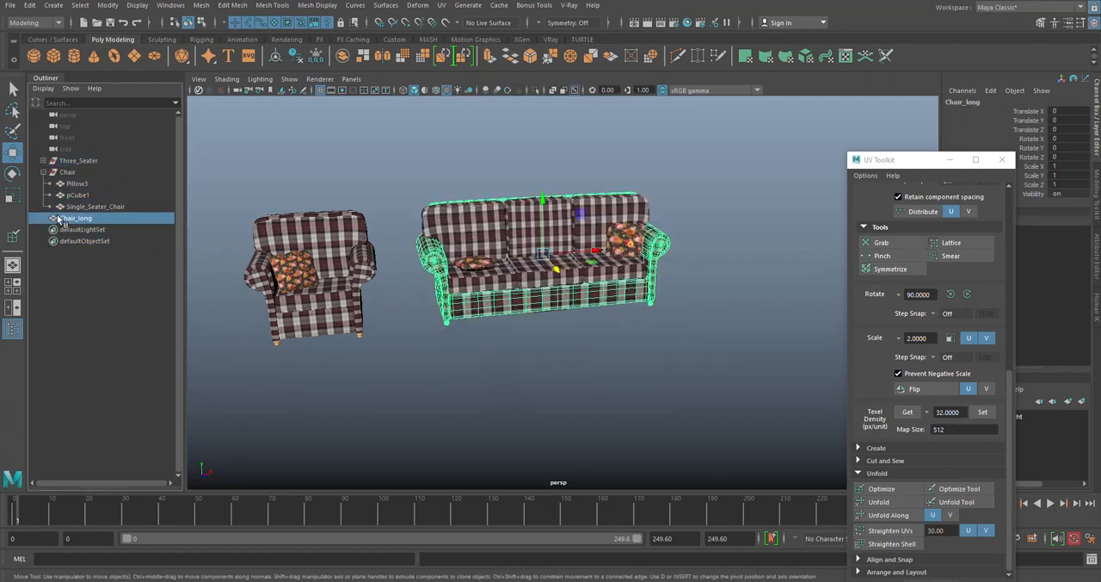
pyautogui.moveTo(87, 163); pyautogui.dragTo(85, 161, button='middle')
pyautogui.click(44, 172)
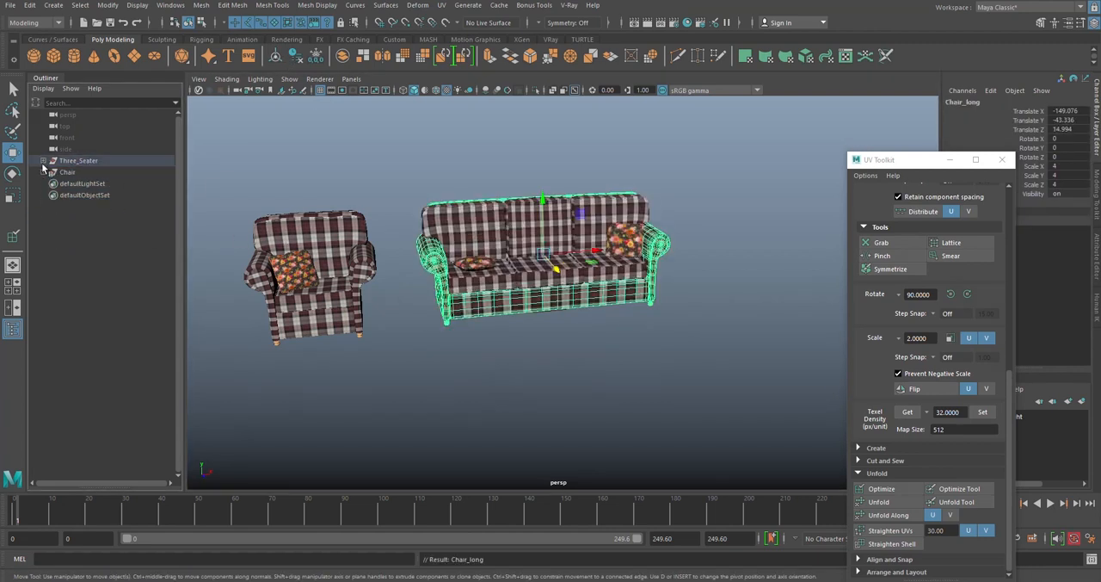
pyautogui.click(418, 178)
pyautogui.keyDown('alt'); pyautogui.moveTo(564, 257); pyautogui.dragTo(647, 294); pyautogui.keyUp('alt')
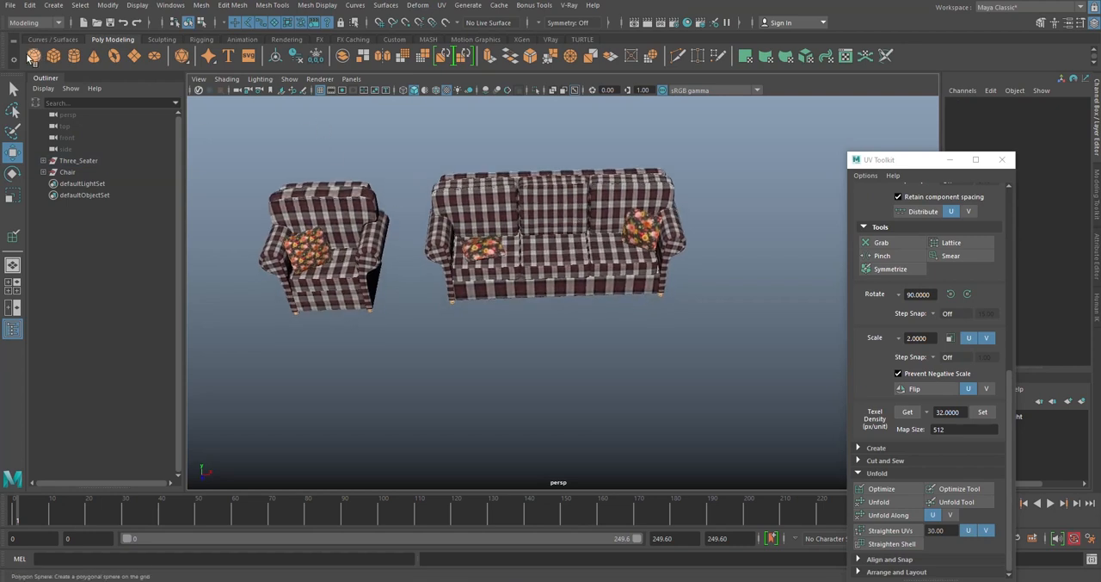
# - Draw a NURBS circle on the grid around the base of the three-seater sofa
pyautogui.click(47, 40)
pyautogui.keyDown('alt'); pyautogui.moveTo(529, 303); pyautogui.dragTo(495, 298); pyautogui.keyUp('alt')
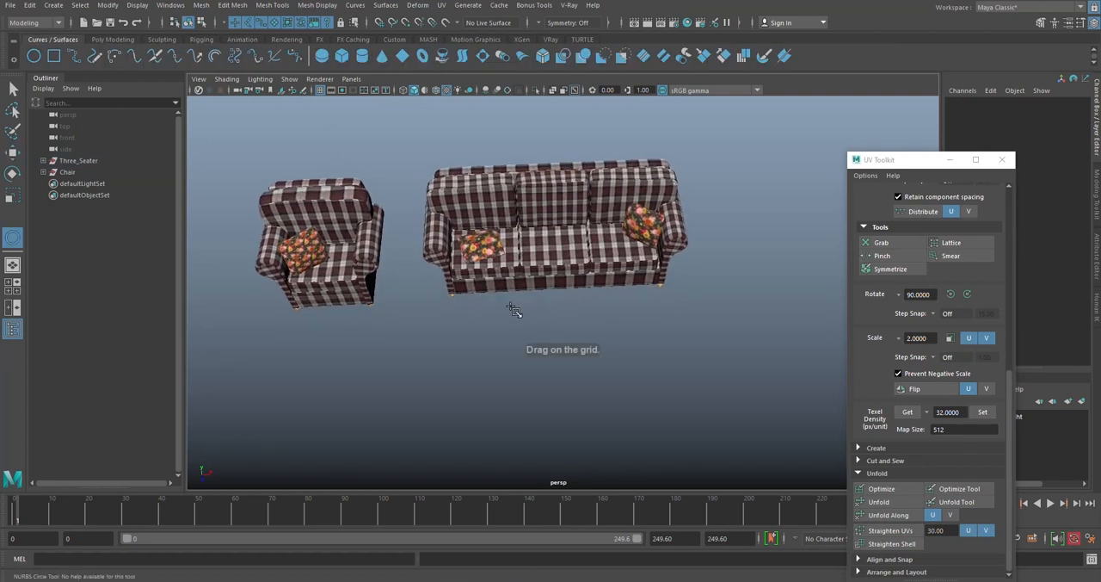
pyautogui.keyDown('alt'); pyautogui.moveTo(420, 232); pyautogui.dragTo(679, 346); pyautogui.keyUp('alt')
# - Fit the circle around the sofa's feet, scaled to about 1.162 in X and 0.525 in Z, at about X -1.382, Z -6.511
pyautogui.press('w')
pyautogui.moveTo(585, 341); pyautogui.dragTo(578, 275, button='middle')
pyautogui.press('r')
pyautogui.moveTo(570, 298); pyautogui.dragTo(620, 246)
pyautogui.keyDown('alt'); pyautogui.moveTo(575, 272); pyautogui.dragTo(666, 272); pyautogui.keyUp('alt')
pyautogui.press('w')
pyautogui.moveTo(548, 299); pyautogui.dragTo(536, 291)
pyautogui.keyDown('alt'); pyautogui.moveTo(588, 259); pyautogui.dragTo(473, 293); pyautogui.keyUp('alt')
pyautogui.moveTo(604, 274); pyautogui.dragTo(608, 277)
pyautogui.keyDown('alt'); pyautogui.moveTo(608, 278); pyautogui.dragTo(627, 188); pyautogui.keyUp('alt')
pyautogui.scroll(6, 589, 247)
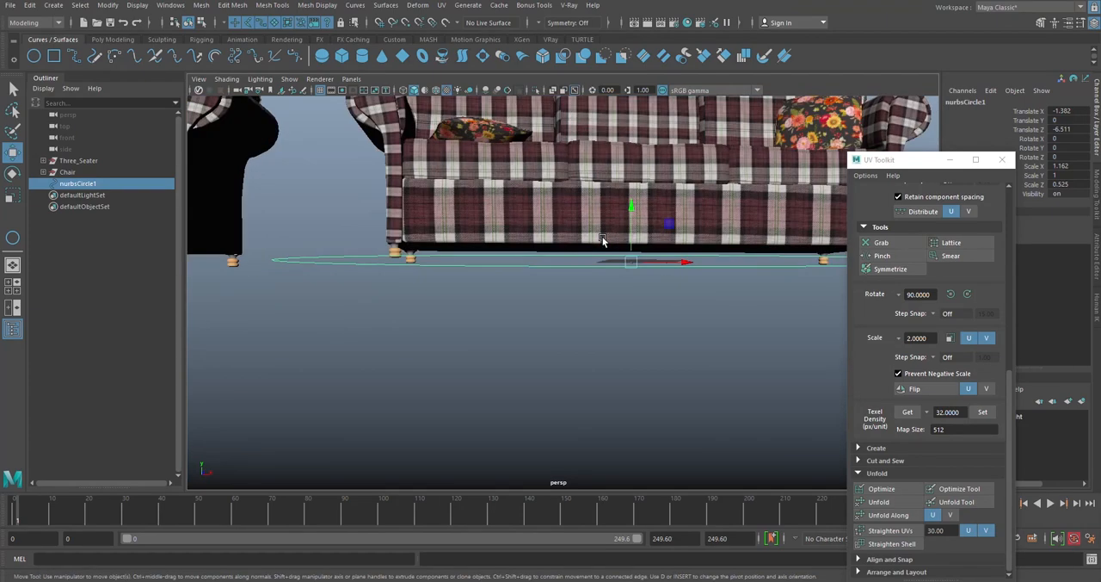
pyautogui.keyDown('alt'); pyautogui.moveTo(600, 250); pyautogui.dragTo(627, 291); pyautogui.keyUp('alt')
pyautogui.click(460, 330)
pyautogui.keyDown('alt'); pyautogui.moveTo(591, 339); pyautogui.dragTo(664, 336, button='middle'); pyautogui.keyUp('alt')
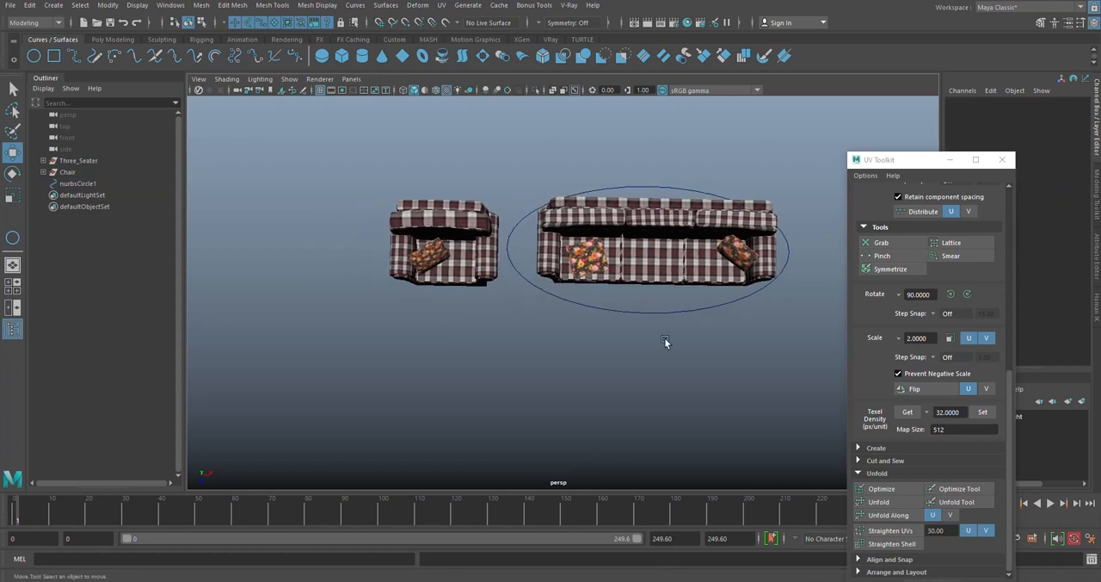
# - Duplicate the sofa's circle and centre the copy under the armchair at about X -157.514, scaled to about 0.56 in X and 0.42 in Z
pyautogui.click(676, 312)
pyautogui.keyDown('shift'); pyautogui.moveTo(689, 250); pyautogui.dragTo(492, 247); pyautogui.keyUp('shift')
pyautogui.press('r')
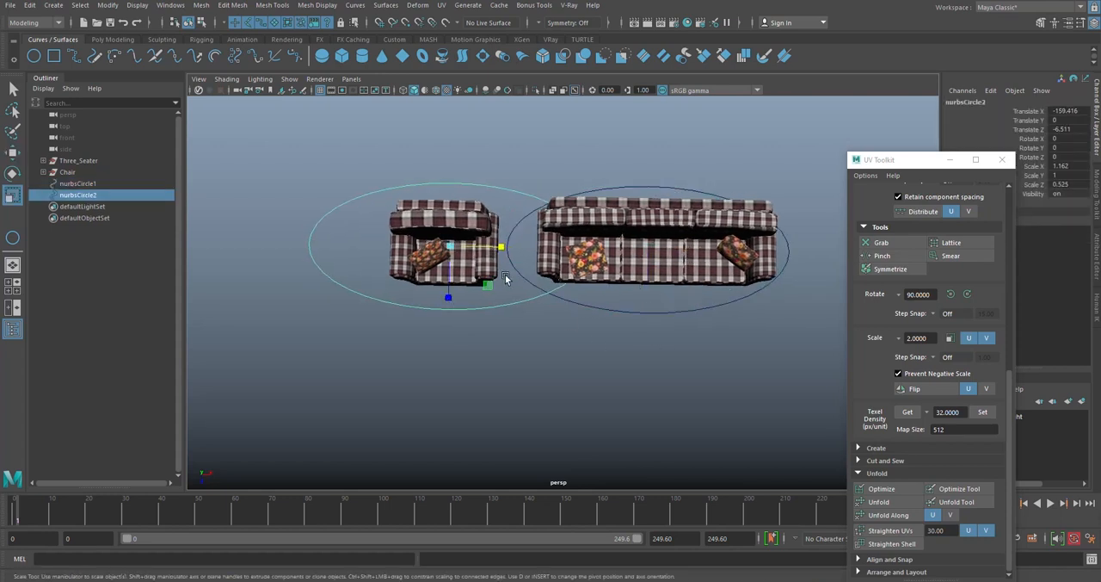
pyautogui.moveTo(486, 290); pyautogui.dragTo(472, 289)
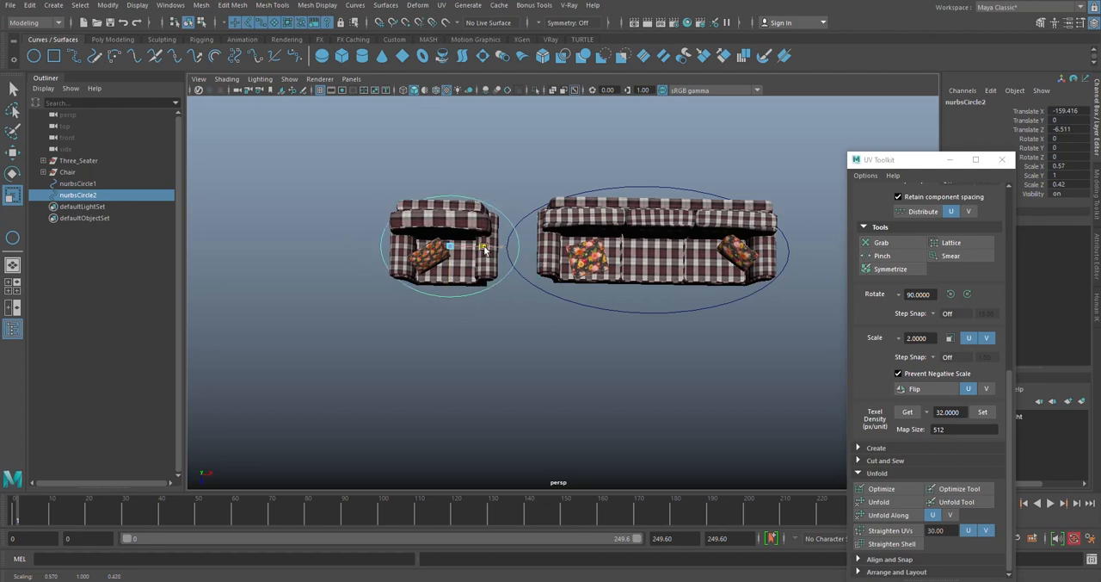
pyautogui.press('w')
pyautogui.keyDown('alt'); pyautogui.moveTo(485, 251); pyautogui.dragTo(593, 258, button='middle'); pyautogui.keyUp('alt')
pyautogui.moveTo(615, 224)
pyautogui.mouseDown()
pyautogui.moveTo(623, 167)
pyautogui.moveTo(608, 222)
pyautogui.mouseUp()
pyautogui.keyDown('alt'); pyautogui.moveTo(608, 222); pyautogui.dragTo(549, 274, button='middle'); pyautogui.keyUp('alt')
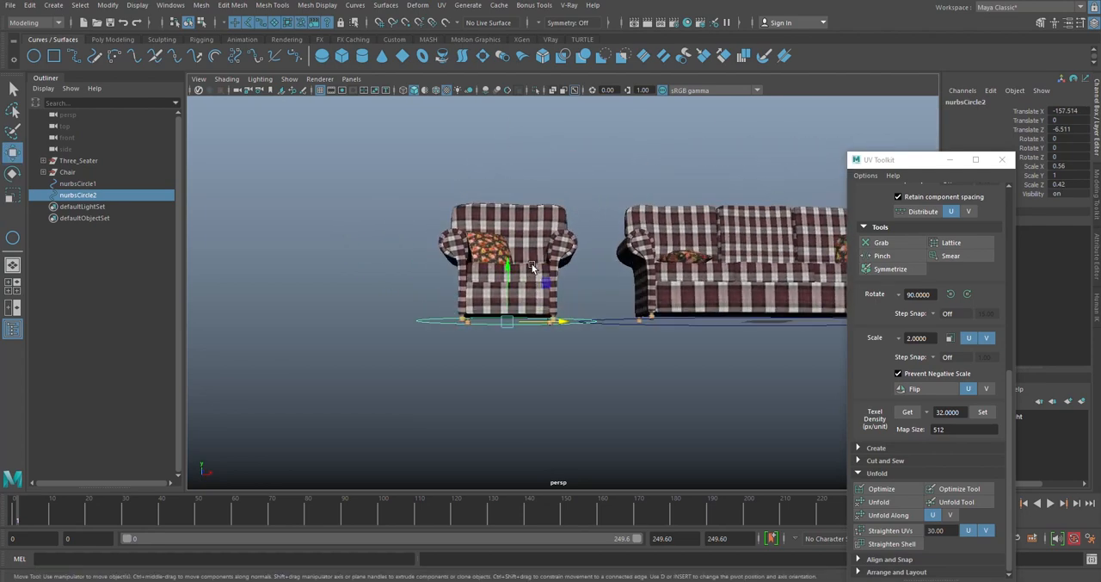
pyautogui.keyDown('alt'); pyautogui.moveTo(535, 277); pyautogui.dragTo(528, 311); pyautogui.keyUp('alt')
pyautogui.click(528, 311)
# - Parent the Chair group under nurbsCircle2 and the Three_Seater group under nurbsCircle1
pyautogui.click(78, 195)
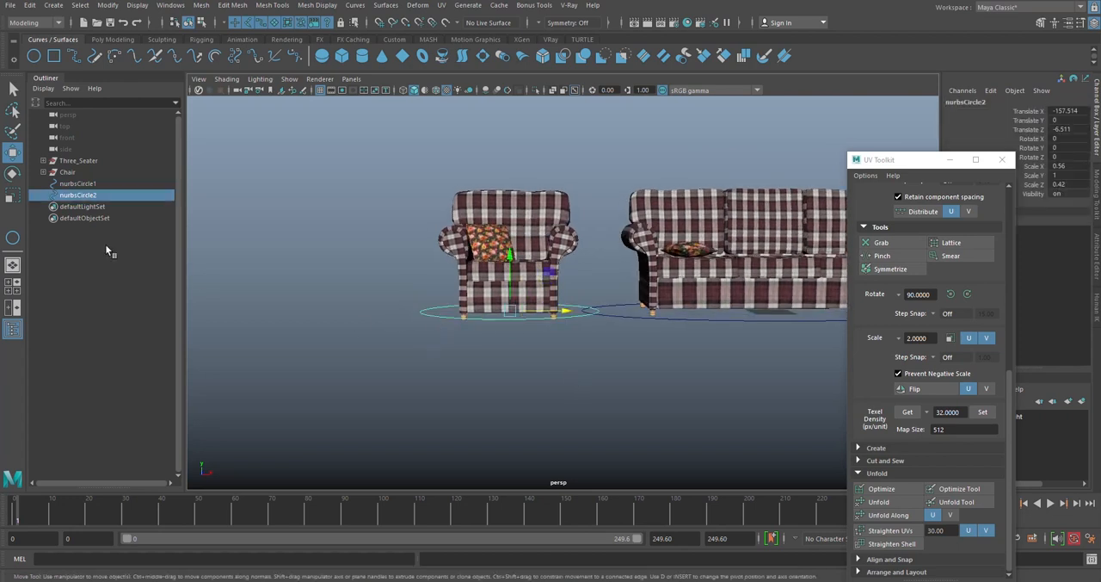
pyautogui.moveTo(57, 175); pyautogui.dragTo(81, 197)
pyautogui.click(43, 183)
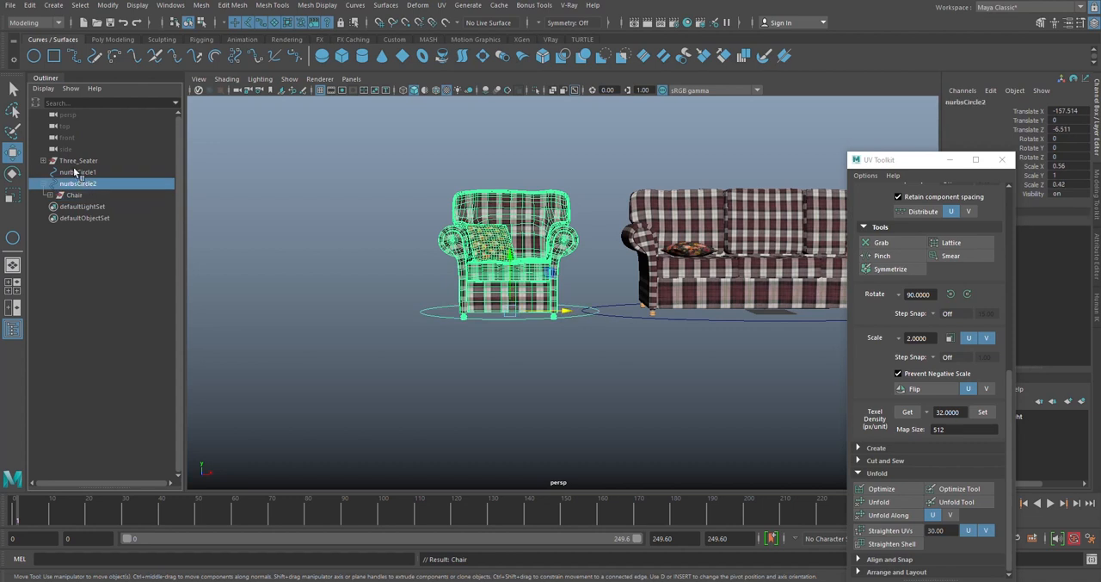
pyautogui.moveTo(74, 161); pyautogui.dragTo(77, 175)
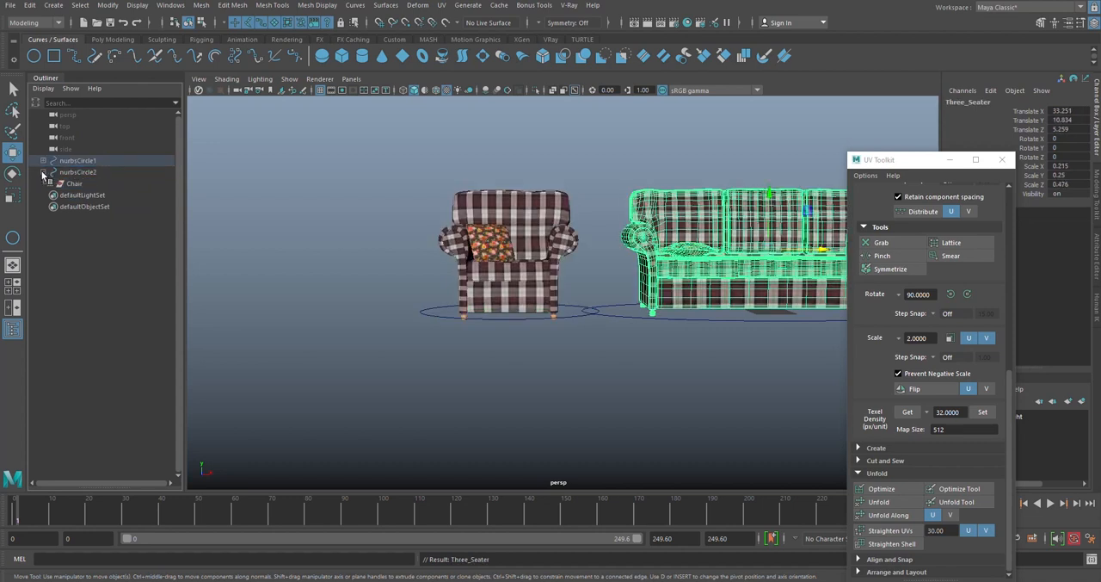
pyautogui.click(43, 161)
# - Rename the sofa's control circle nurbsCircle1 as Three_Seater
pyautogui.click(75, 162)
pyautogui.doubleClick(126, 160)
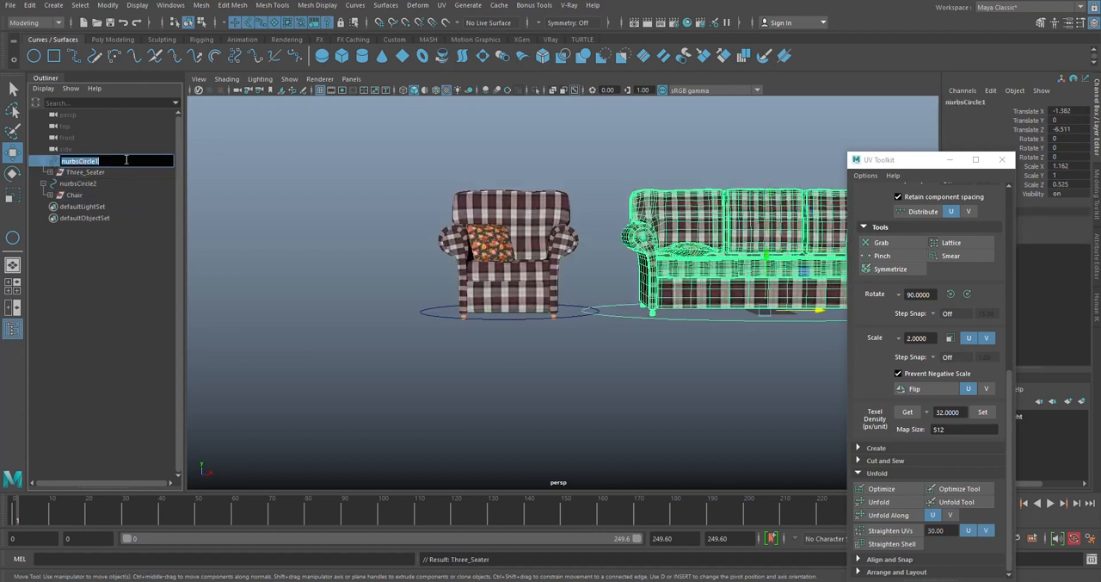
pyautogui.write('Lo')
pyautogui.press('Return')
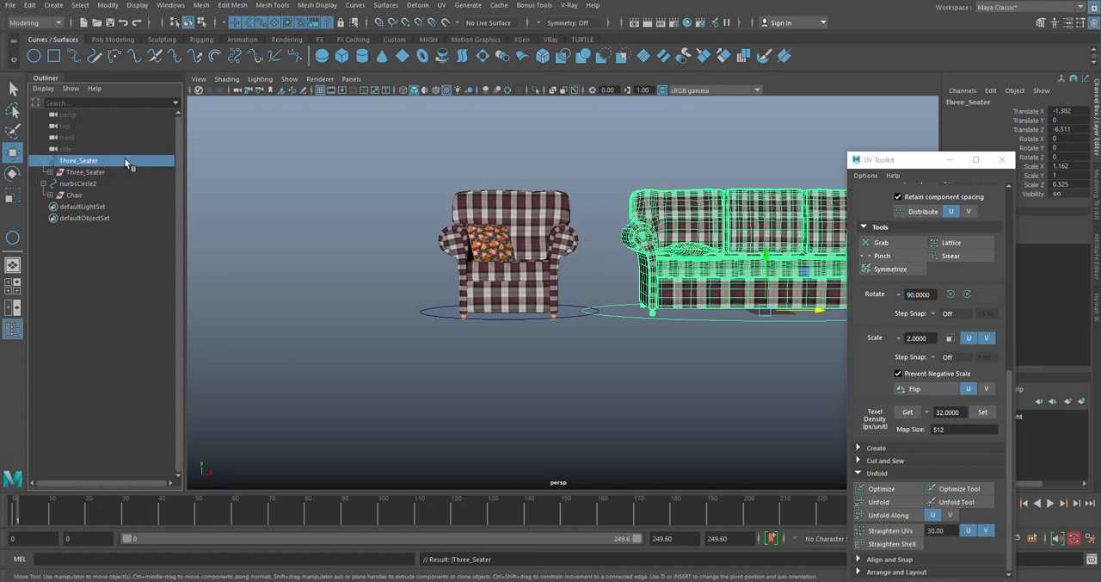
# - Rename the armchair's control circle nurbsCircle2 as Single_Seater and deselect it
pyautogui.click(64, 185)
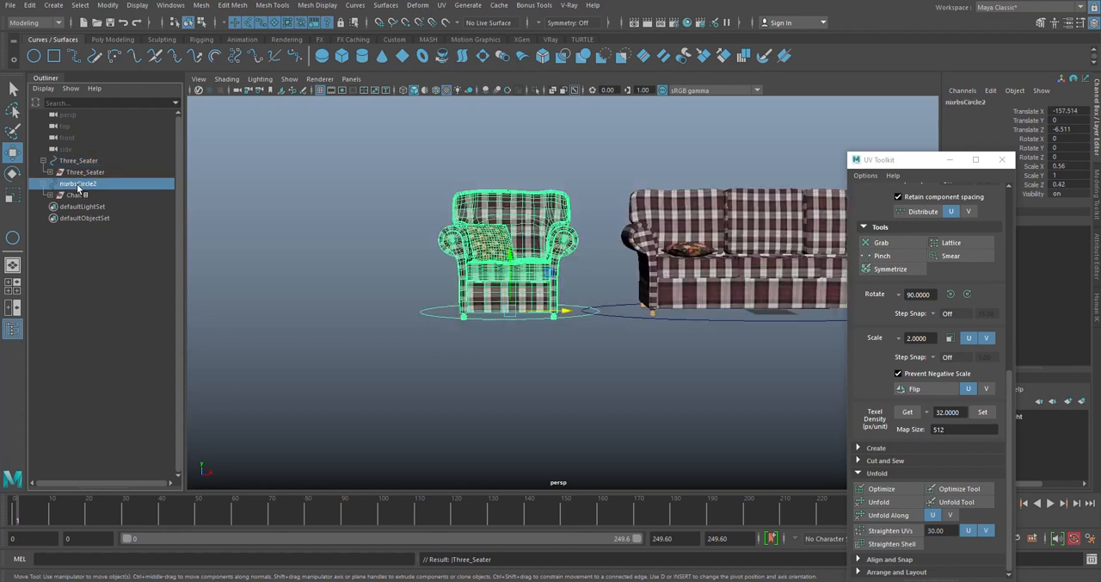
pyautogui.doubleClick(76, 184)
pyautogui.write('S')
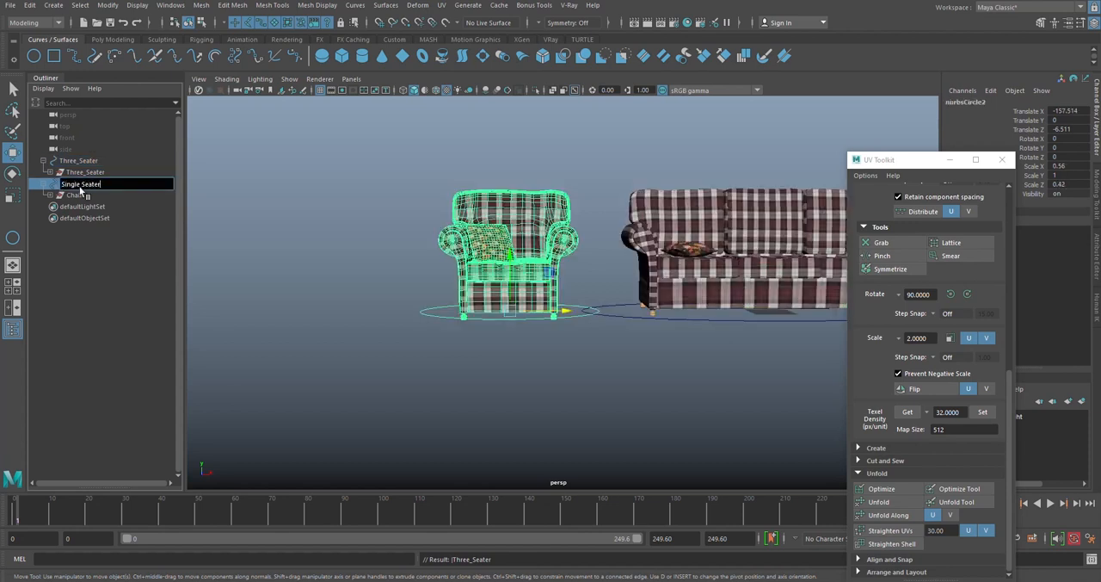
pyautogui.write('ingle Seater')
pyautogui.press('Return')
pyautogui.click(397, 335)
# - Test the armchair's control circle by moving and rotating the armchair with it, and undo these changes
pyautogui.click(471, 311)
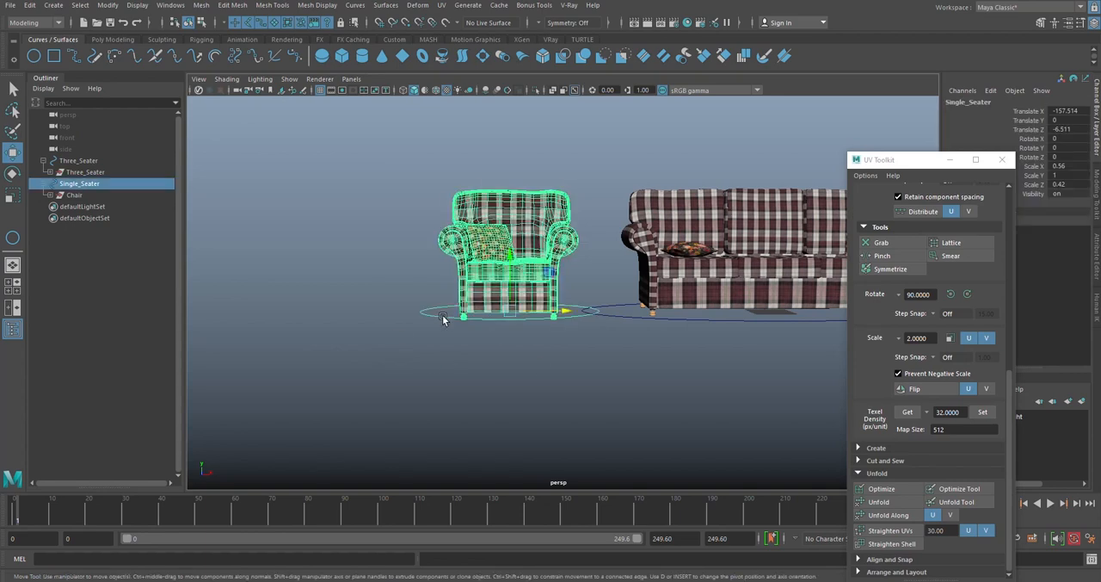
pyautogui.keyDown('alt'); pyautogui.moveTo(445, 319); pyautogui.dragTo(497, 318); pyautogui.keyUp('alt')
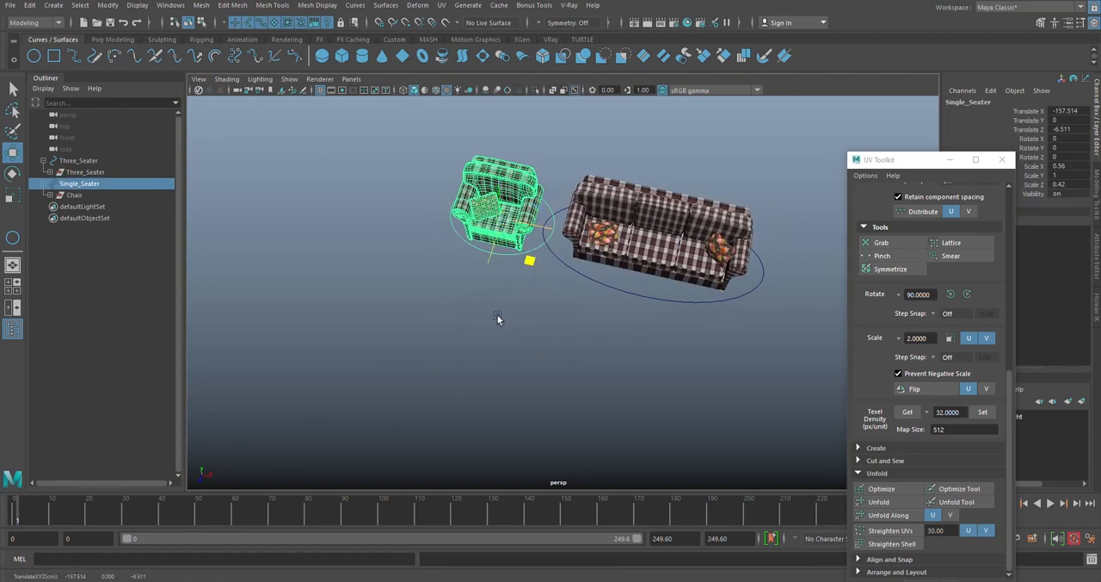
pyautogui.moveTo(506, 281); pyautogui.dragTo(482, 359)
pyautogui.press('e')
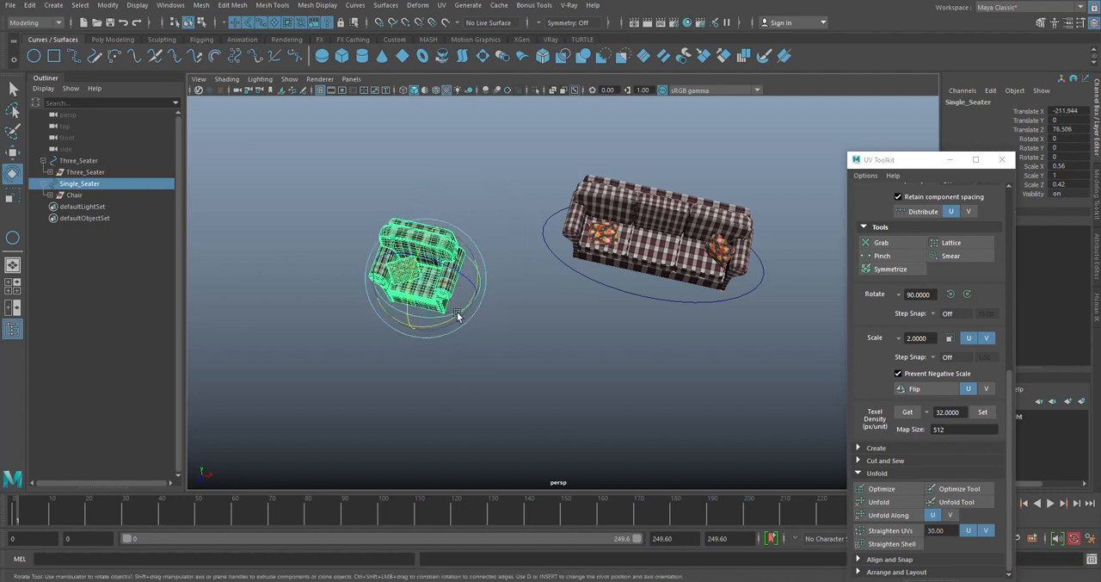
pyautogui.moveTo(458, 316); pyautogui.dragTo(501, 224)
pyautogui.hotkey('ctrl', 'z')
pyautogui.press('w')
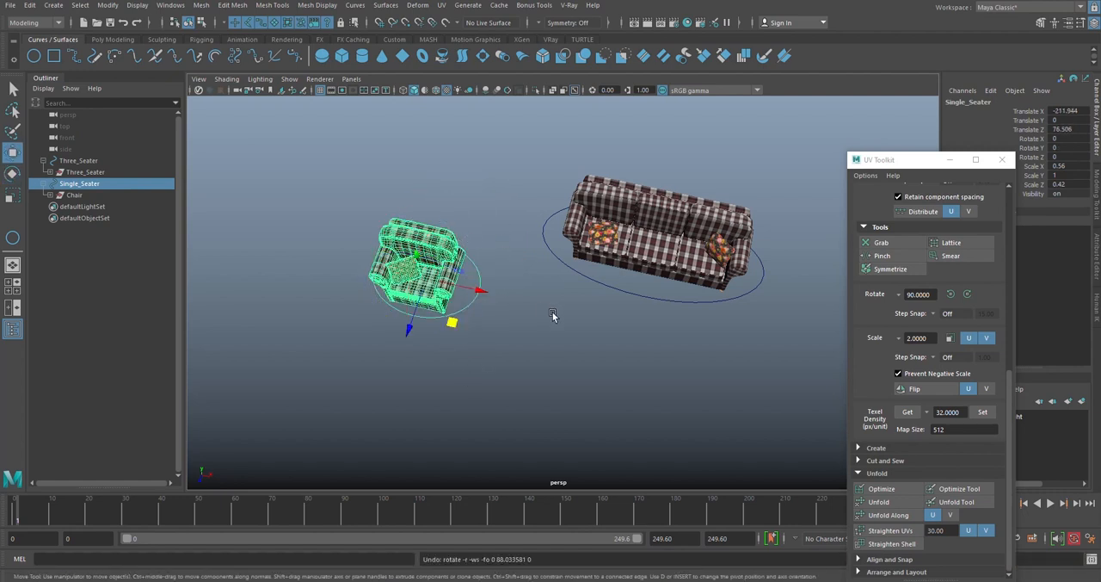
pyautogui.hotkey('ctrl', 'z')
pyautogui.hotkey('ctrl', 'z')
pyautogui.click(622, 357)
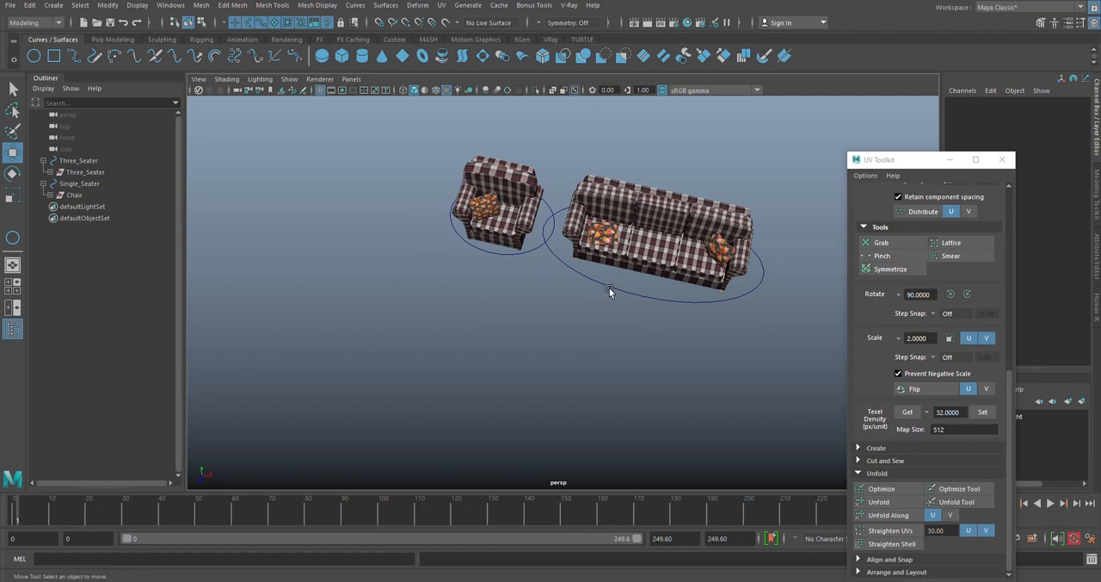
# - Move the sofa by its control circle to about X -310.712, Z 17.073 and rotate it 90 degrees about Y
pyautogui.click(610, 287)
pyautogui.scroll(-3, 640, 335)
pyautogui.moveTo(640, 335); pyautogui.dragTo(500, 225)
pyautogui.press('e')
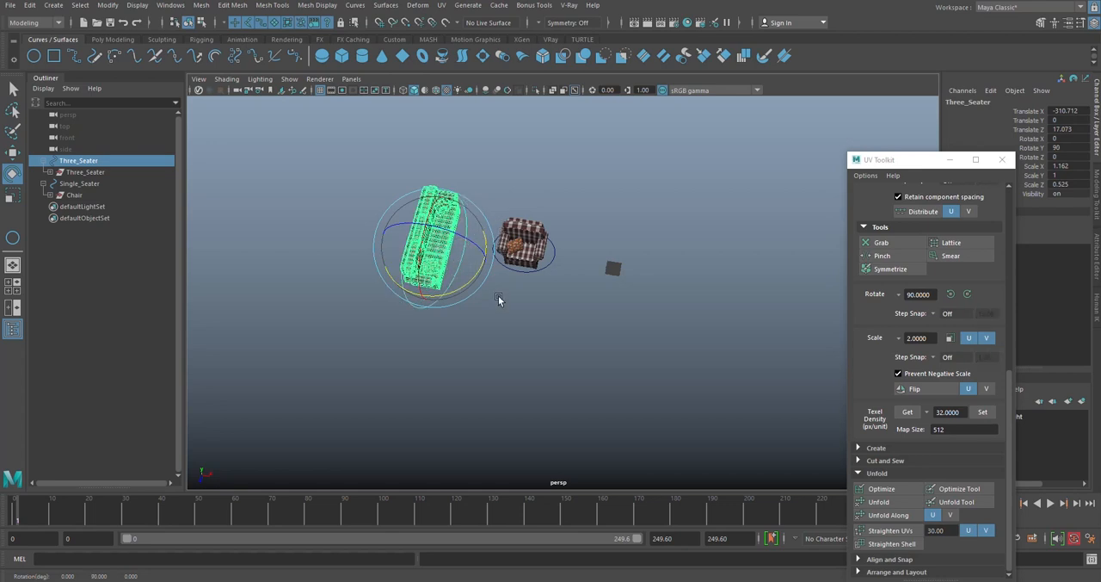
pyautogui.keyDown('alt'); pyautogui.moveTo(485, 307); pyautogui.dragTo(574, 248); pyautogui.keyUp('alt')
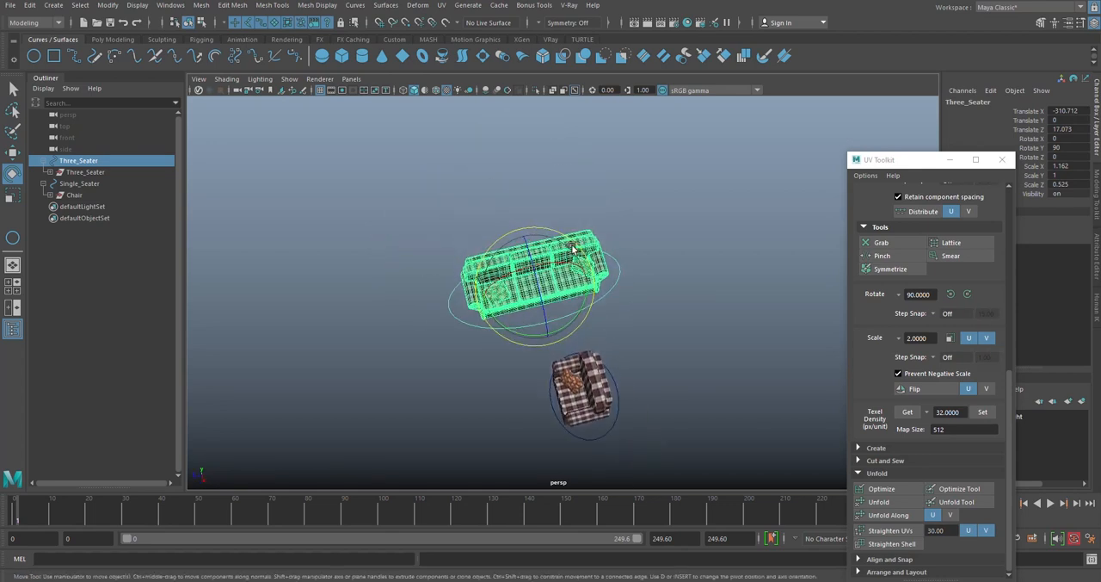
# - Move the rotated sofa by its control circle to about X -278.814, Z 126.639 and deselect it
pyautogui.press('w')
pyautogui.moveTo(504, 326); pyautogui.dragTo(465, 393)
pyautogui.click(528, 345)
pyautogui.click(521, 343)
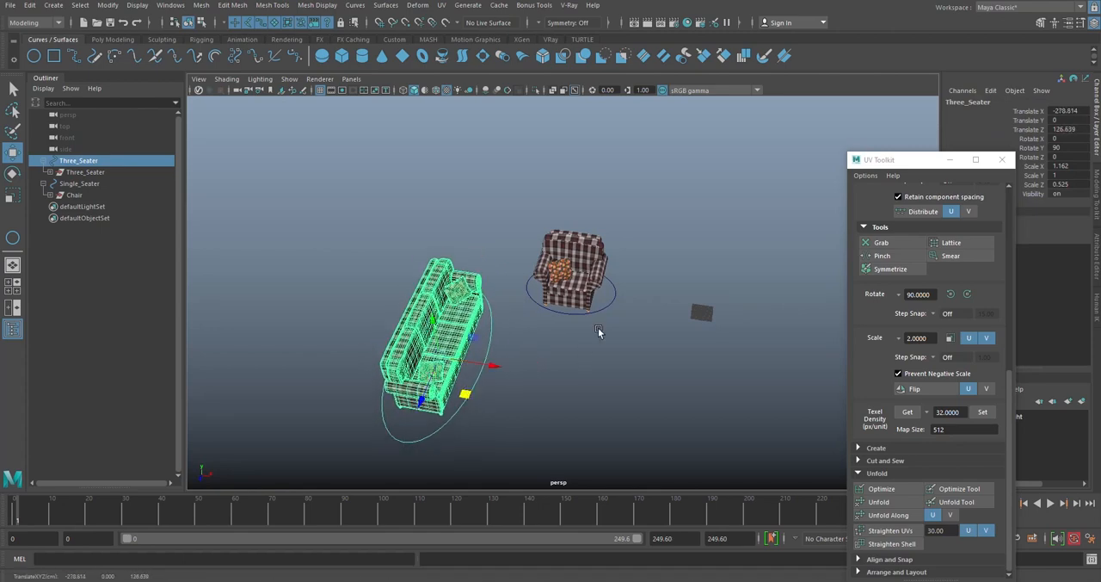
pyautogui.click(600, 332)
# - Set the Rotate Y value of the sofa's control circle to 0
pyautogui.keyDown('alt'); pyautogui.moveTo(600, 332); pyautogui.dragTo(628, 280); pyautogui.keyUp('alt')
pyautogui.keyDown('alt'); pyautogui.moveTo(628, 279); pyautogui.dragTo(634, 263, button='right'); pyautogui.keyUp('alt')
pyautogui.keyDown('alt'); pyautogui.moveTo(634, 262); pyautogui.dragTo(574, 249, button='middle'); pyautogui.keyUp('alt')
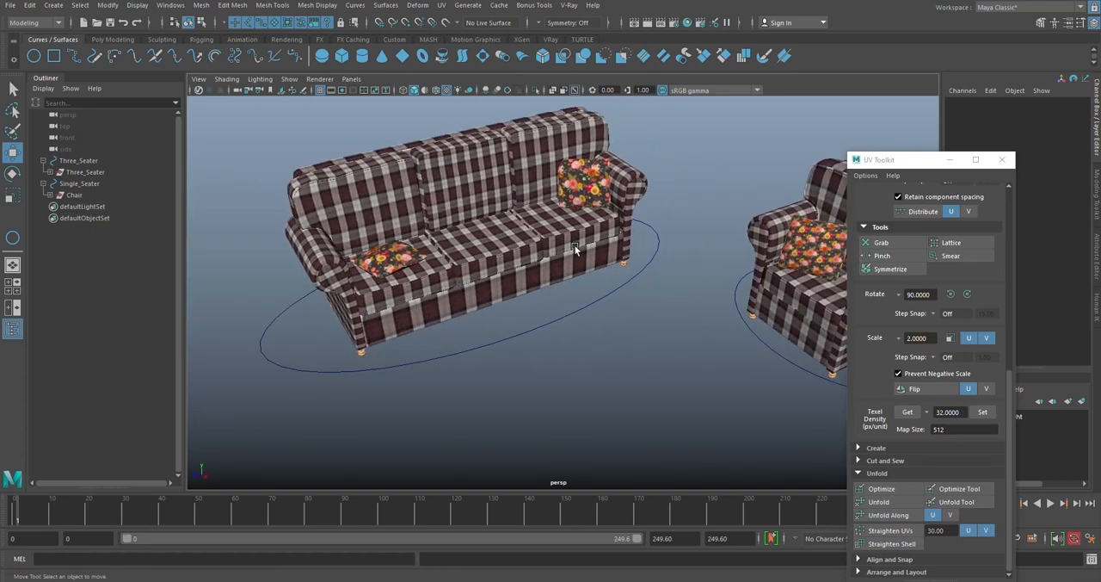
pyautogui.keyDown('alt'); pyautogui.moveTo(511, 213); pyautogui.dragTo(573, 277); pyautogui.keyUp('alt')
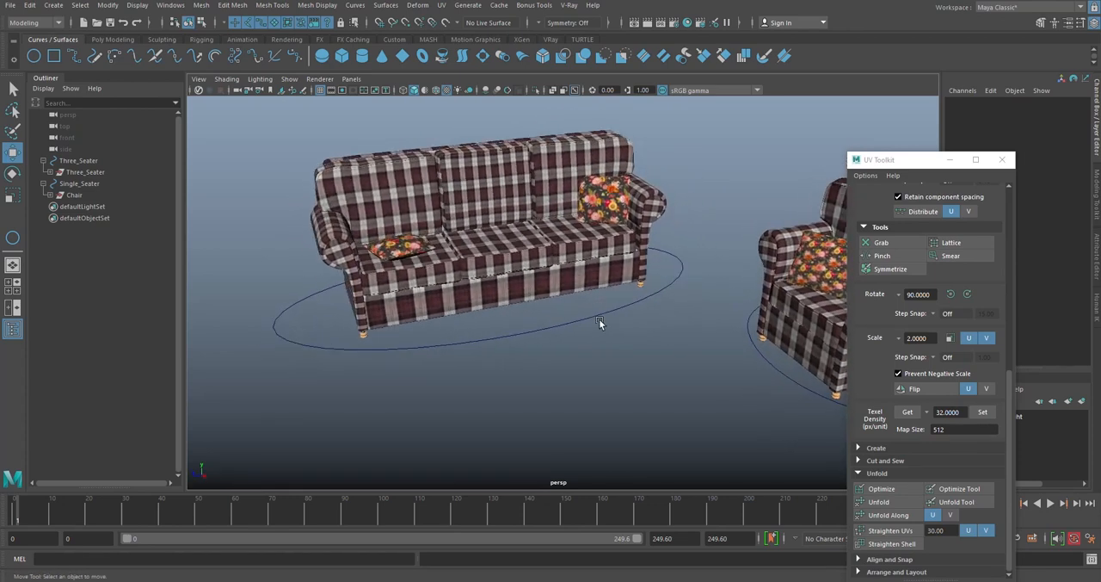
pyautogui.click(579, 325)
pyautogui.scroll(-2, 578, 323)
pyautogui.keyDown('alt'); pyautogui.moveTo(580, 320); pyautogui.dragTo(634, 297); pyautogui.keyUp('alt')
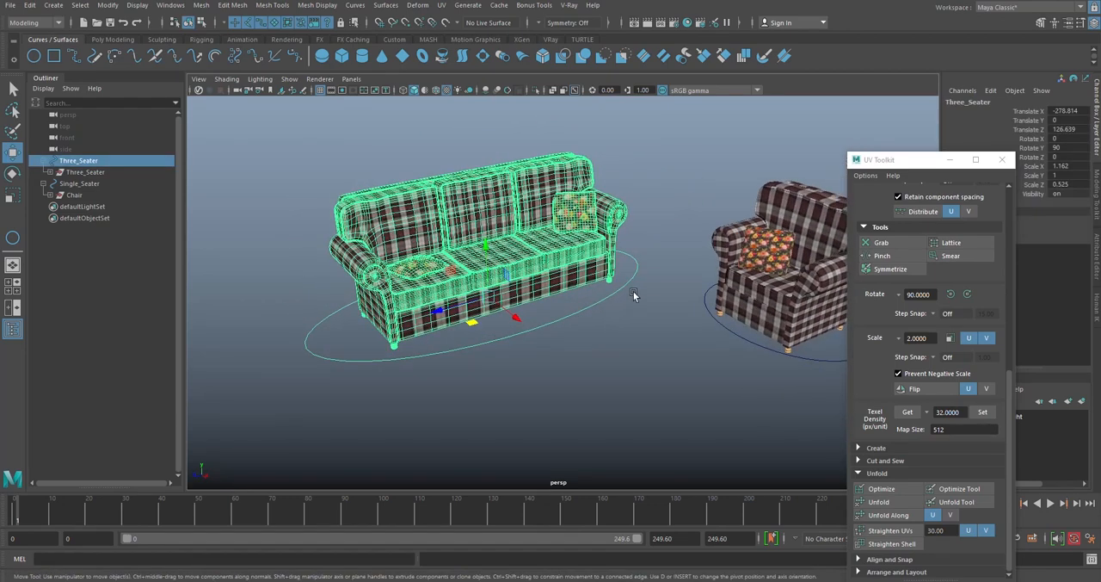
pyautogui.keyDown('alt'); pyautogui.moveTo(634, 297); pyautogui.dragTo(573, 291, button='right'); pyautogui.keyUp('alt')
pyautogui.click(1056, 147)
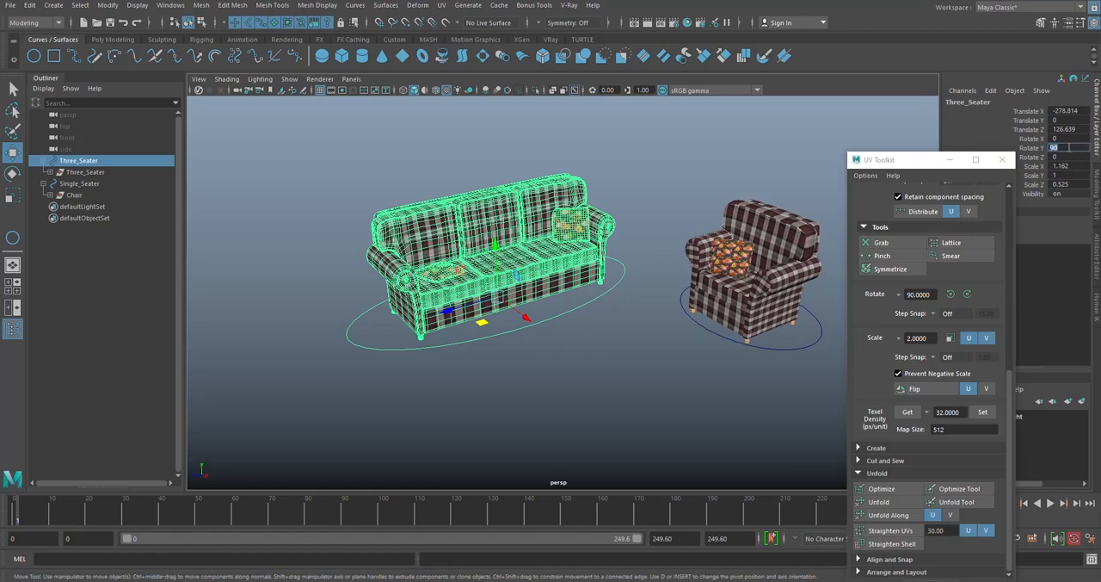
pyautogui.write('0')
pyautogui.press('Return')
pyautogui.keyDown('alt'); pyautogui.moveTo(736, 275); pyautogui.dragTo(567, 357); pyautogui.keyUp('alt')
# - Set Translate X, Y and Z of the sofa's control circle to 0
pyautogui.moveTo(1055, 114); pyautogui.dragTo(1053, 129)
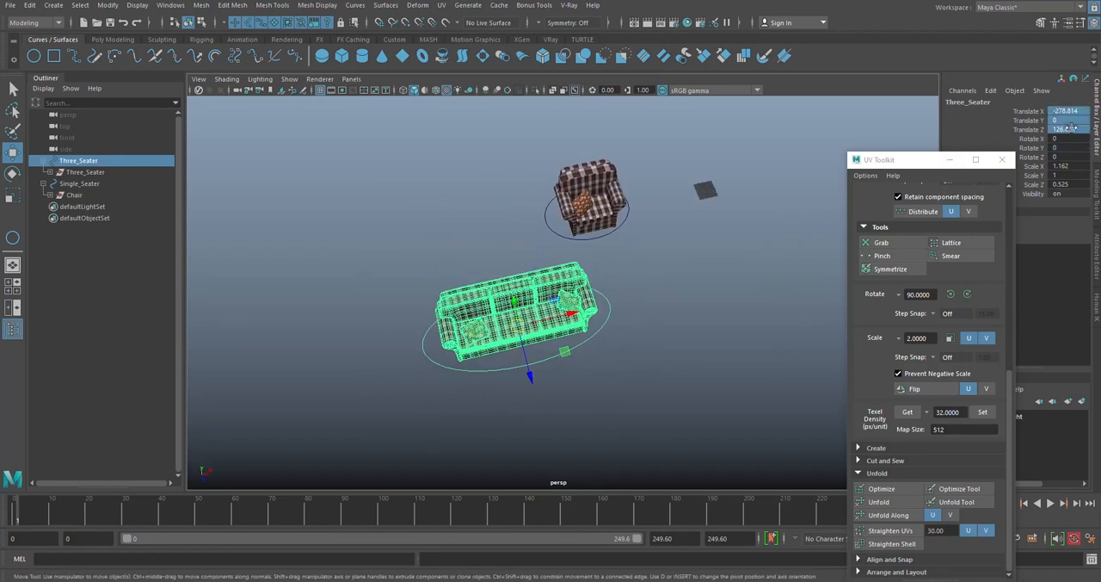
pyautogui.write('0')
pyautogui.press('Return')
pyautogui.keyDown('alt'); pyautogui.moveTo(741, 259); pyautogui.dragTo(610, 321, button='middle'); pyautogui.keyUp('alt')
pyautogui.scroll(5, 612, 301)
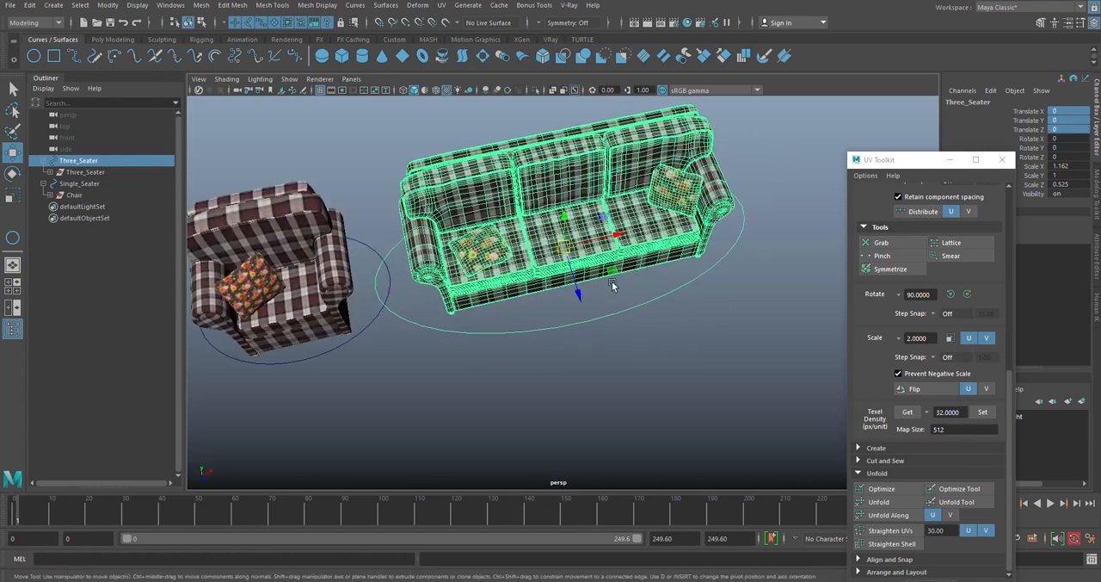
pyautogui.keyDown('alt'); pyautogui.moveTo(612, 282); pyautogui.dragTo(597, 239); pyautogui.keyUp('alt')
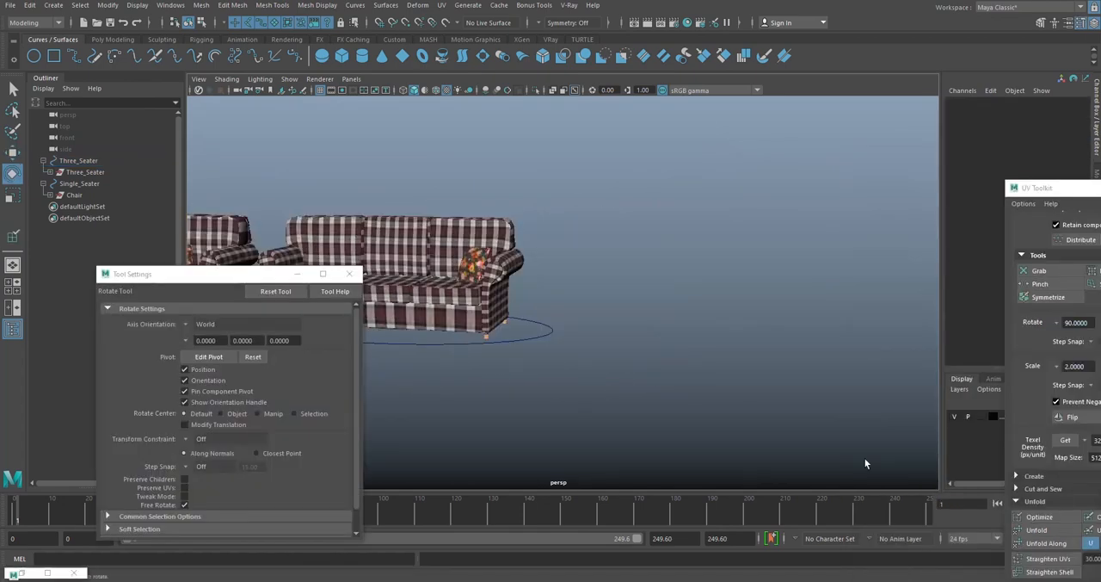
# - Examine the armchair and the three-seater sofa side by side with their control circles
pyautogui.scroll(-5, 835, 331)
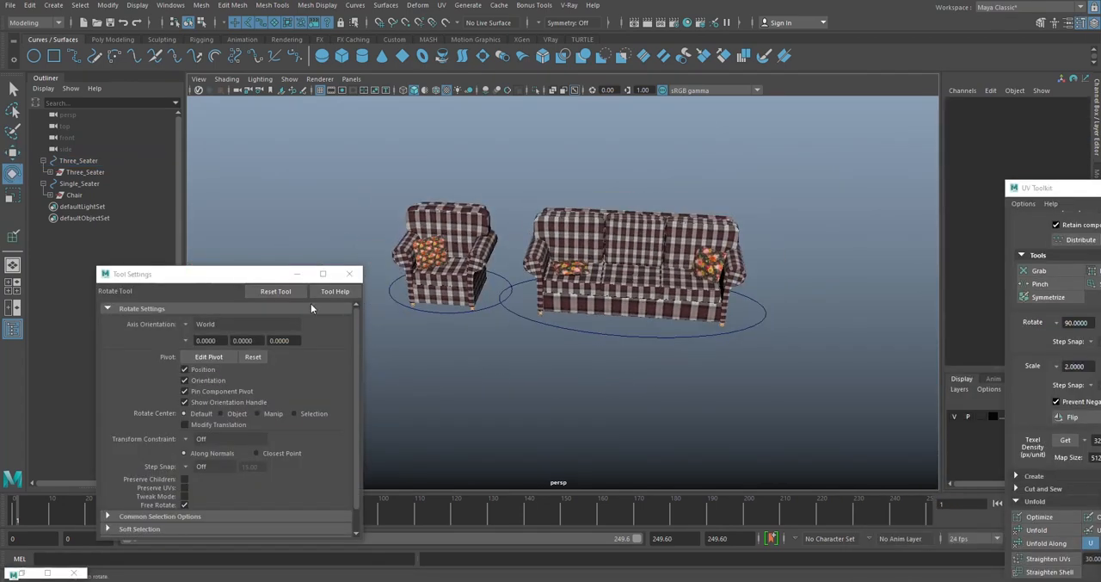
pyautogui.moveTo(258, 274); pyautogui.dragTo(243, 166)
pyautogui.scroll(4, 602, 292)
pyautogui.keyDown('alt'); pyautogui.moveTo(741, 229); pyautogui.dragTo(662, 245, button='middle'); pyautogui.keyUp('alt')
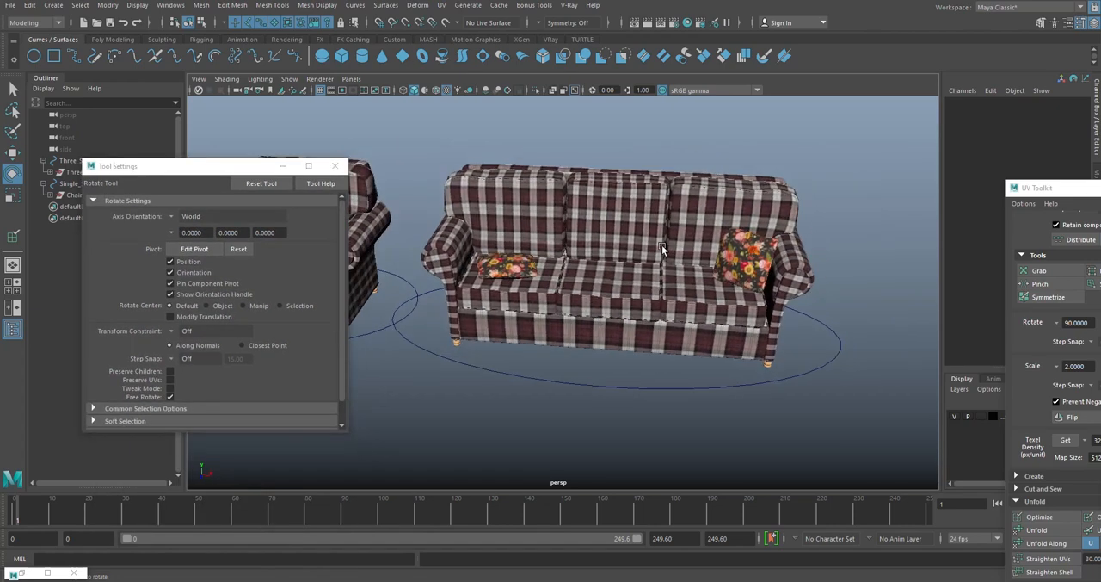
pyautogui.scroll(-4, 662, 245)
pyautogui.keyDown('alt'); pyautogui.moveTo(600, 265); pyautogui.dragTo(630, 263); pyautogui.keyUp('alt')
pyautogui.scroll(3, 564, 261)
pyautogui.keyDown('alt'); pyautogui.moveTo(351, 230); pyautogui.dragTo(425, 229, button='middle'); pyautogui.keyUp('alt')
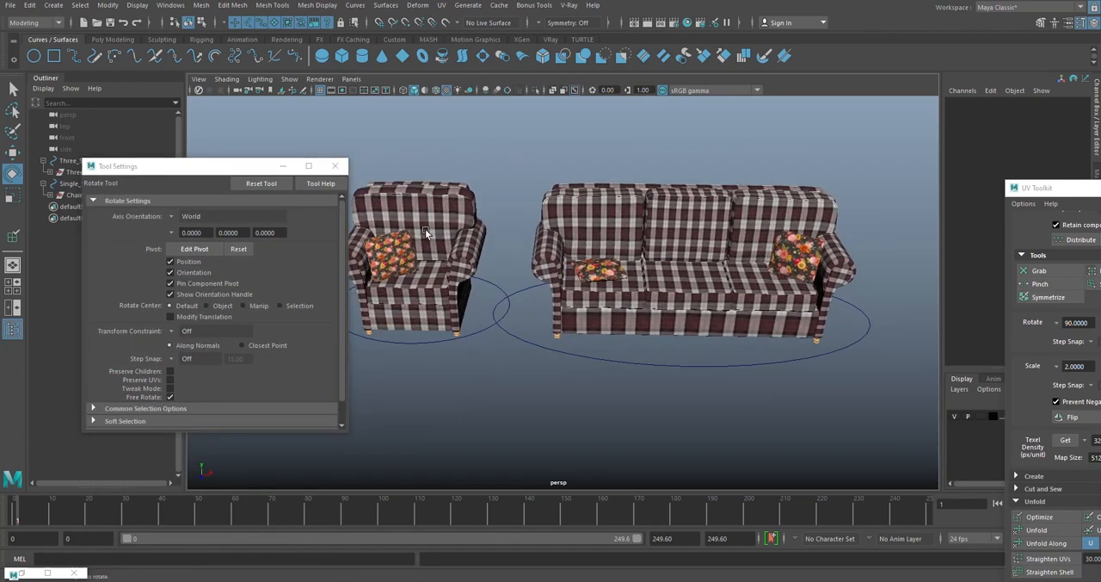
pyautogui.keyDown('alt'); pyautogui.moveTo(790, 230); pyautogui.dragTo(647, 256, button='middle'); pyautogui.keyUp('alt')
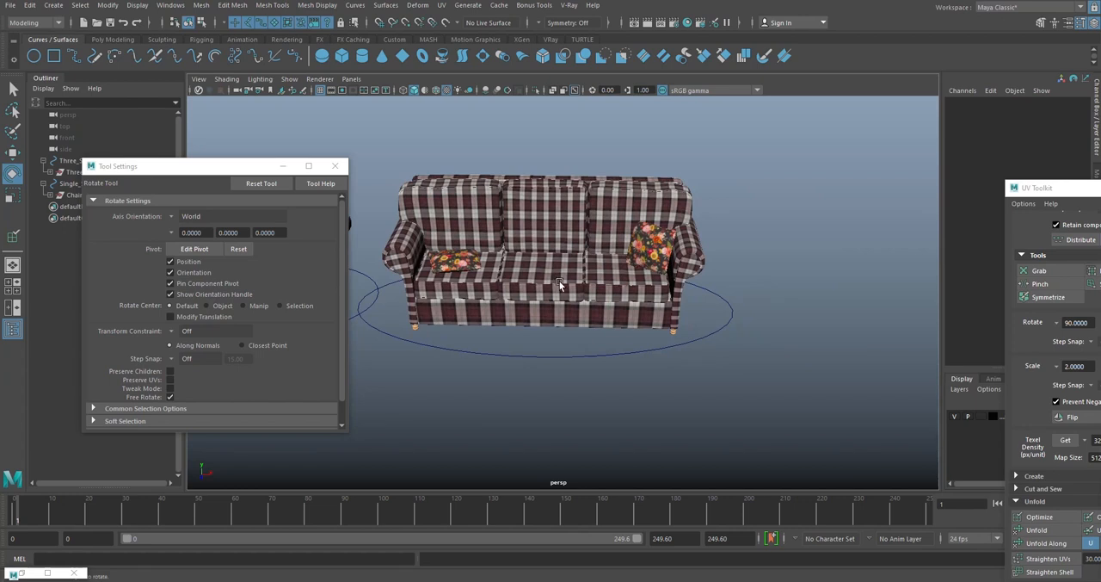
pyautogui.moveTo(250, 167); pyautogui.dragTo(235, 262)
# - Duplicate the Three_Seater group and unparent the copy from the sofa's control circle
pyautogui.hotkey('ctrl', 'z')
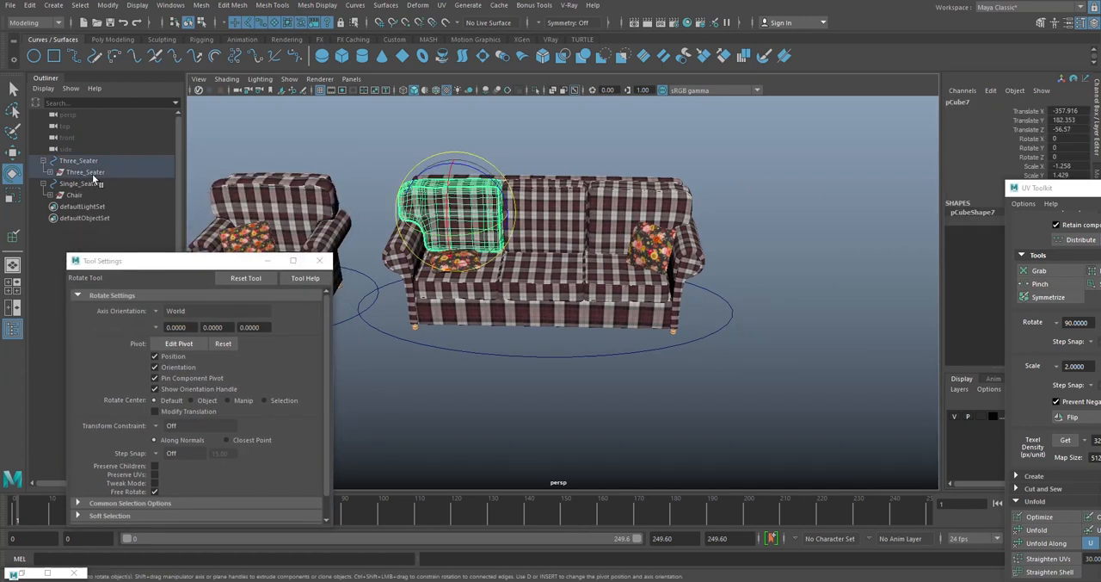
pyautogui.click(92, 173)
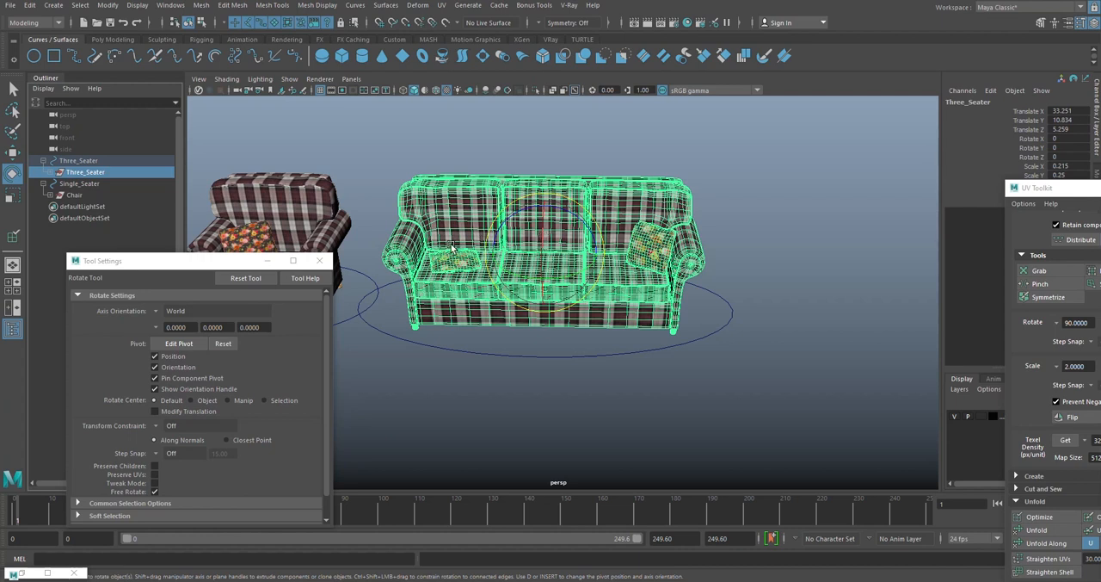
pyautogui.hotkey('ctrl', 'd')
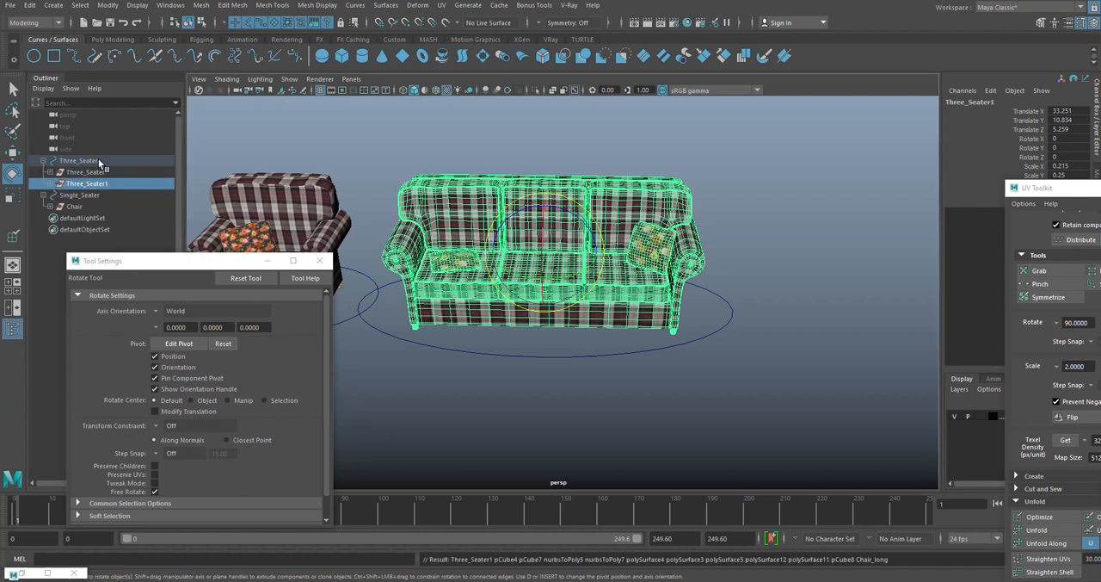
pyautogui.hotkey('shift', 'p')
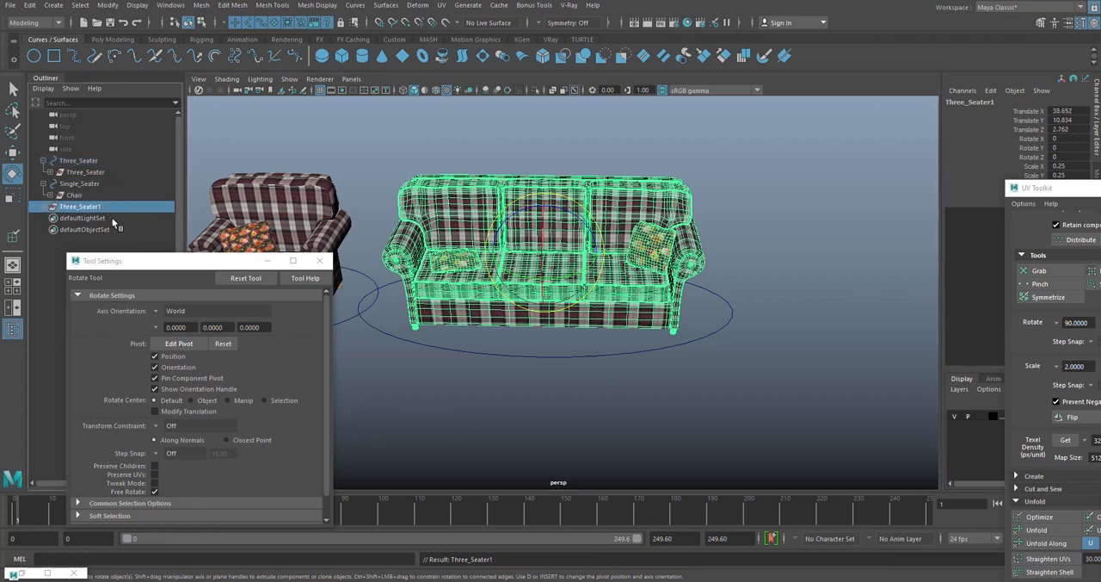
# - Move the duplicated sofa group sideways along X until it stands clear of the original sofa
pyautogui.press('w')
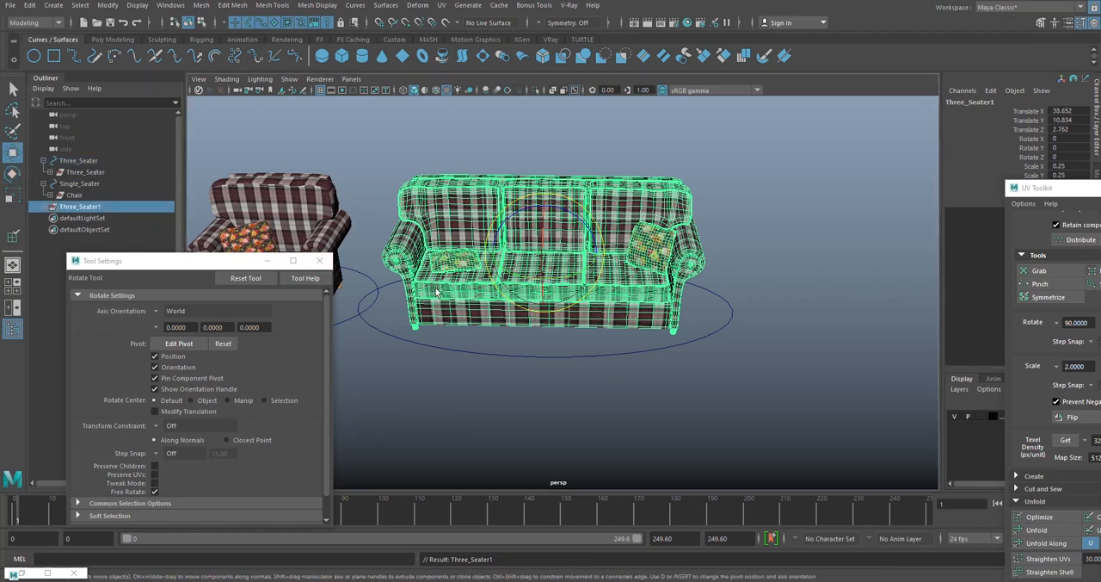
pyautogui.moveTo(570, 258); pyautogui.dragTo(886, 255)
pyautogui.keyDown('alt'); pyautogui.moveTo(887, 255); pyautogui.dragTo(632, 251, button='middle'); pyautogui.keyUp('alt')
pyautogui.scroll(2, 637, 249)
pyautogui.moveTo(658, 245); pyautogui.dragTo(608, 208)
# - Delete the middle back cushion and the middle seat cushion from the duplicated sofa
pyautogui.click(644, 129)
pyautogui.click(645, 268)
pyautogui.scroll(3, 644, 268)
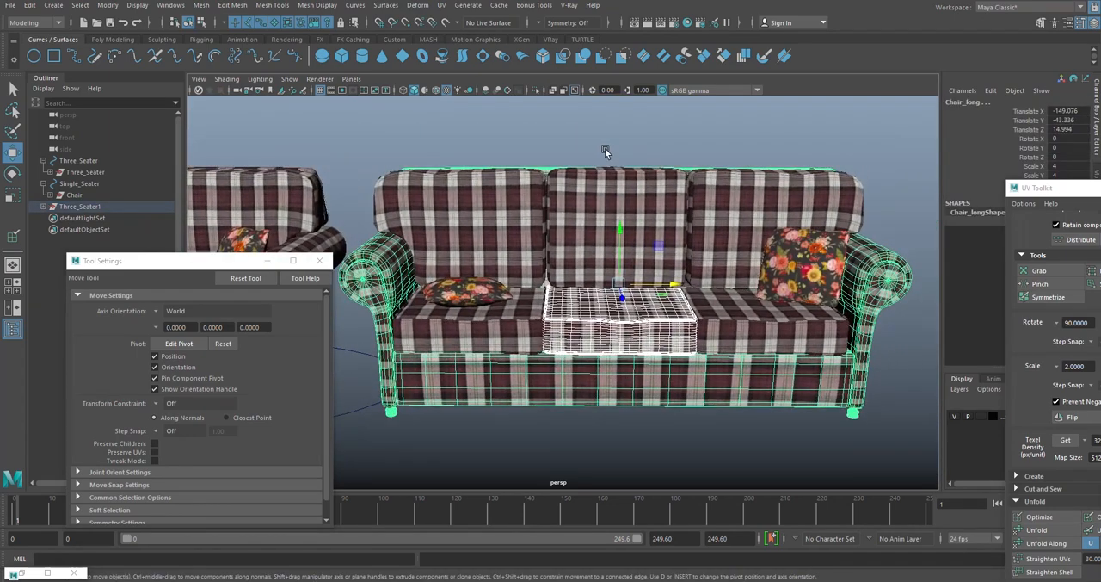
pyautogui.click(615, 200)
pyautogui.press('Delete')
pyautogui.click(611, 312)
pyautogui.press('Delete')
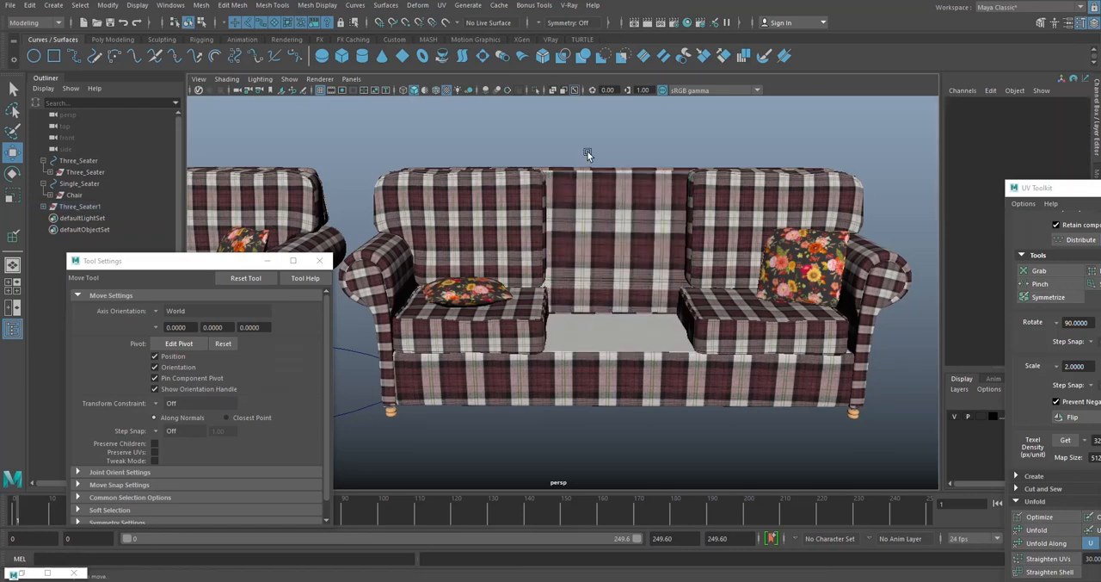
# - Move the back cushion, seat cushion and floral pillow from the right seat along X into the empty middle place
pyautogui.click(699, 220)
pyautogui.keyDown('shift'); pyautogui.click(724, 321); pyautogui.keyUp('shift')
pyautogui.keyDown('shift'); pyautogui.click(793, 279); pyautogui.keyUp('shift')
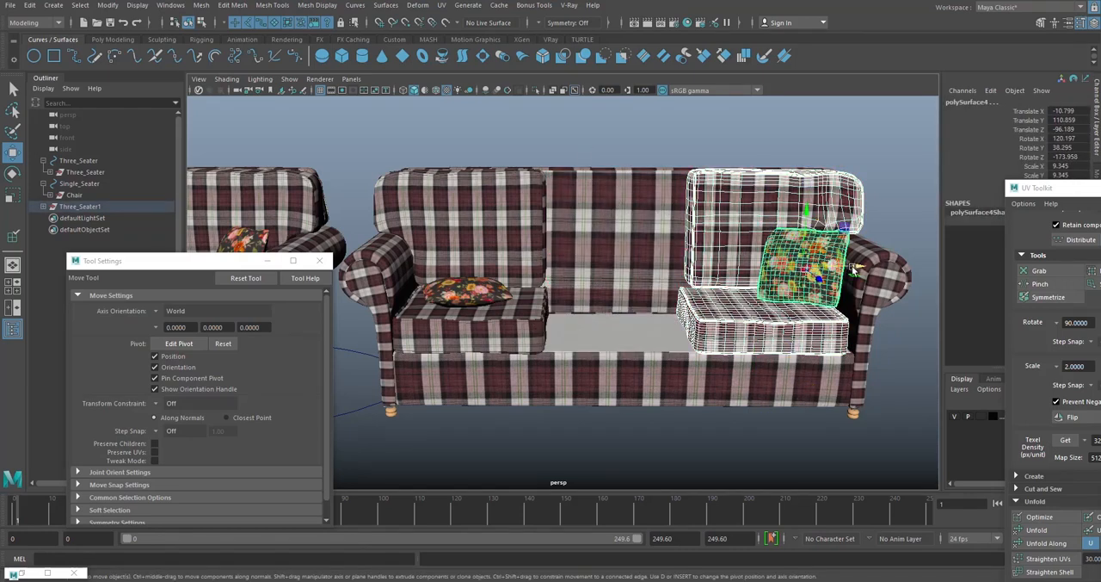
pyautogui.moveTo(850, 267); pyautogui.dragTo(709, 265)
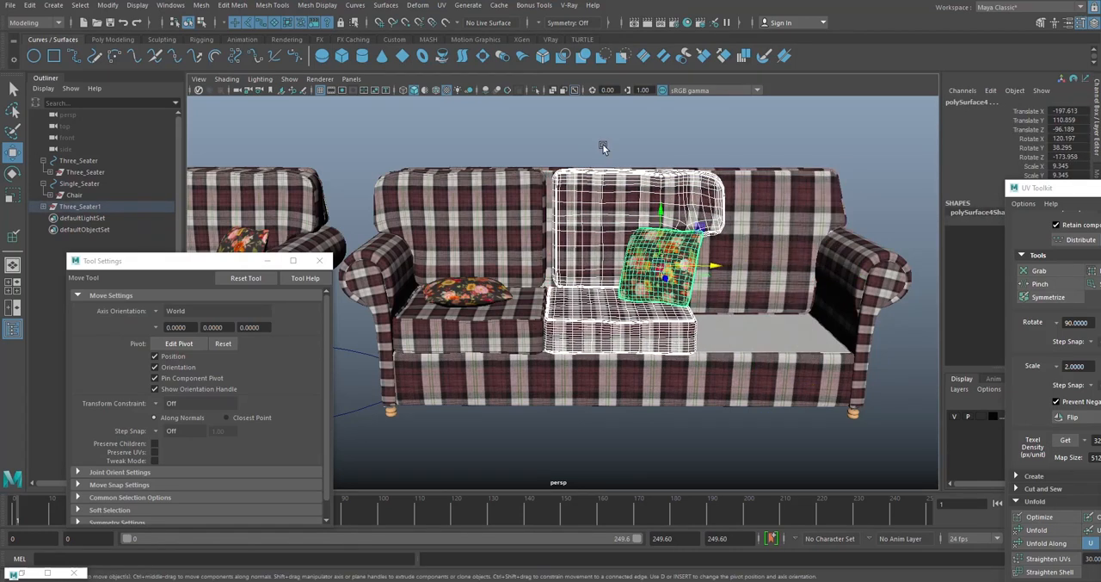
# - Nudge the relocated back cushion along X so it sits snugly beside the left back cushion
pyautogui.click(604, 148)
pyautogui.scroll(5, 574, 174)
pyautogui.click(574, 175)
pyautogui.moveTo(700, 178); pyautogui.dragTo(686, 178)
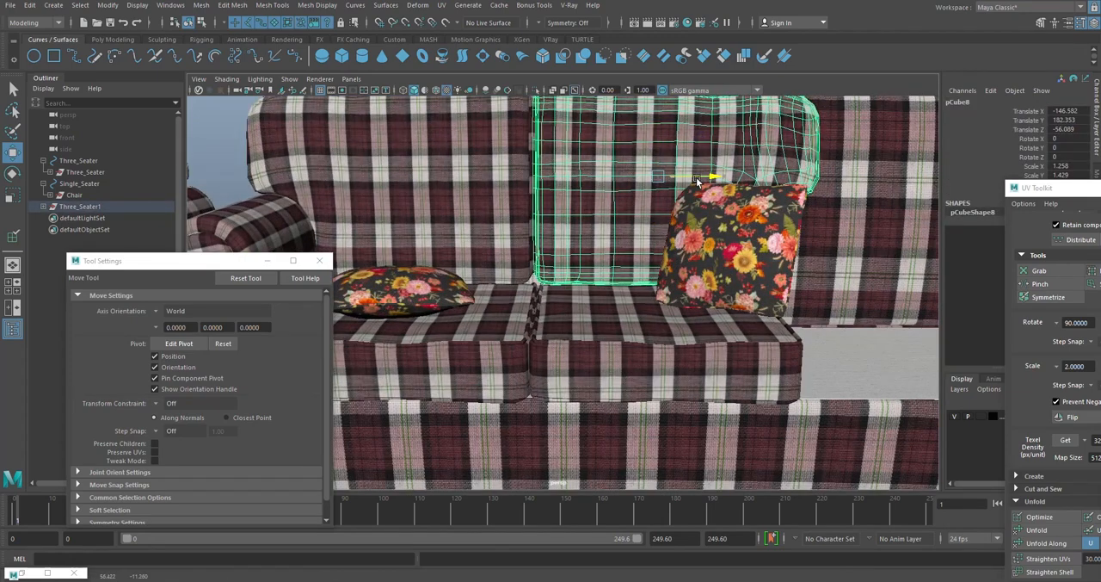
pyautogui.click(750, 245)
pyautogui.click(565, 348)
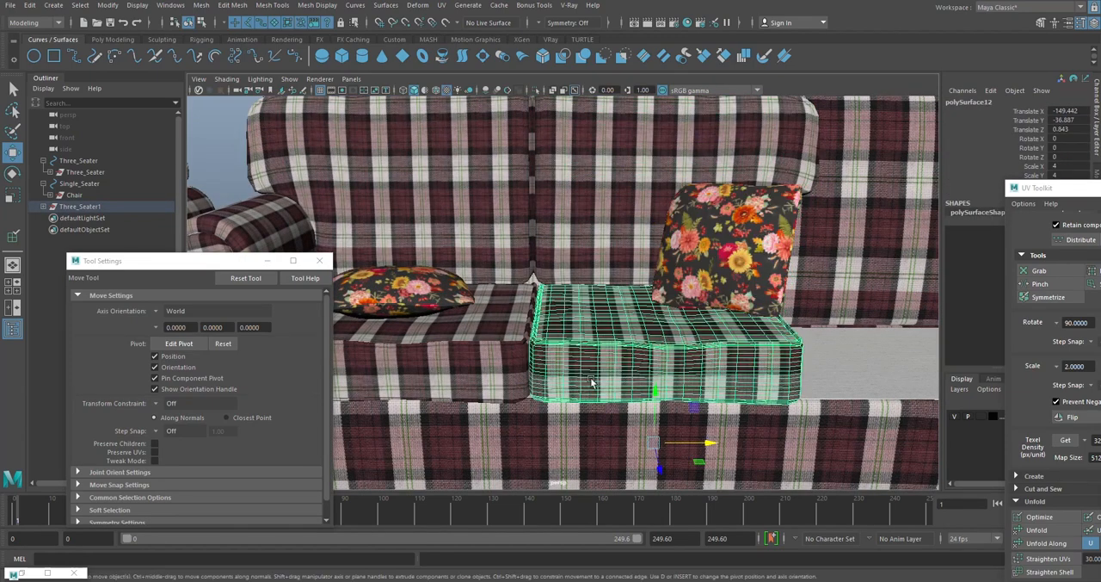
pyautogui.keyDown('alt'); pyautogui.moveTo(566, 347); pyautogui.dragTo(675, 286); pyautogui.keyUp('alt')
# - Isolate the duplicated sofa's frame, Chair_long, in the viewport
pyautogui.click(721, 264)
pyautogui.keyDown('alt'); pyautogui.moveTo(785, 380); pyautogui.dragTo(633, 397); pyautogui.keyUp('alt')
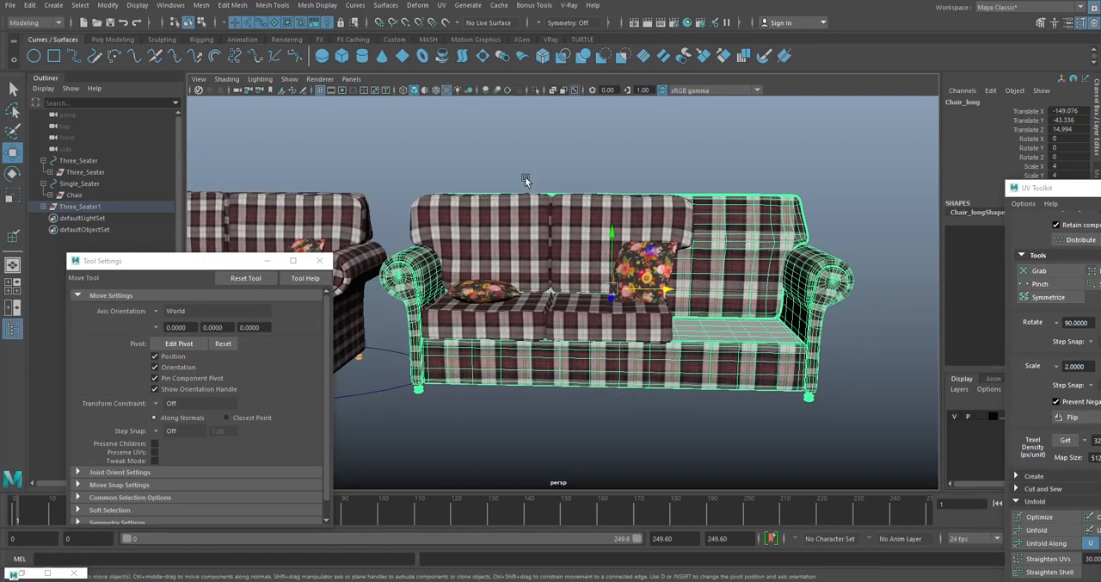
pyautogui.click(536, 90)
# - Switch the isolated frame to edge selection and select vertical edge loops through the middle of its front panel
pyautogui.keyDown('alt'); pyautogui.moveTo(585, 241); pyautogui.dragTo(580, 137); pyautogui.keyUp('alt')
pyautogui.moveTo(582, 137); pyautogui.dragTo(578, 109, button='right')
pyautogui.scroll(6, 572, 243)
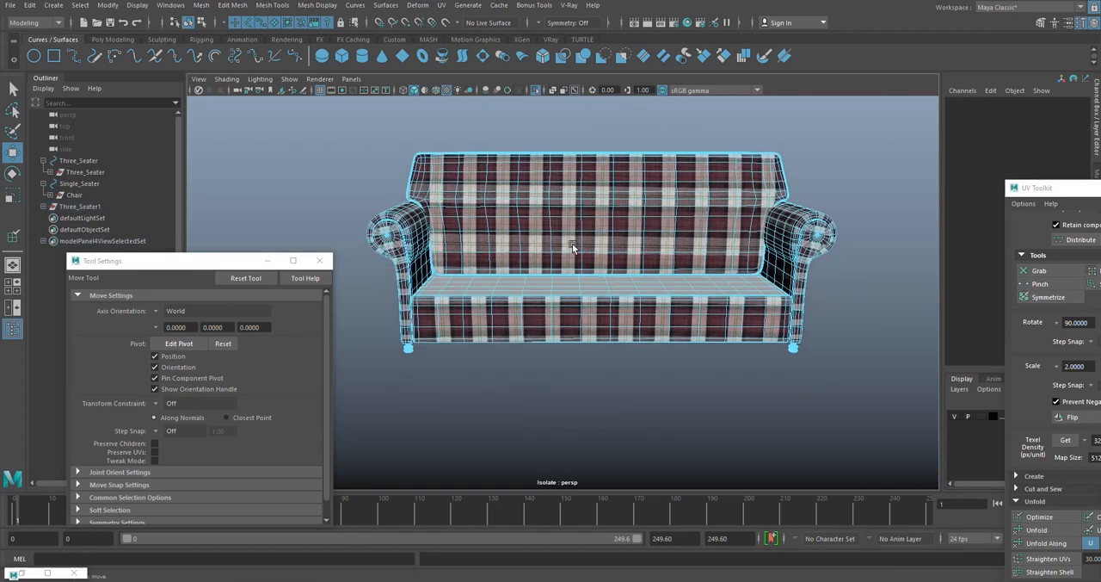
pyautogui.click(542, 322)
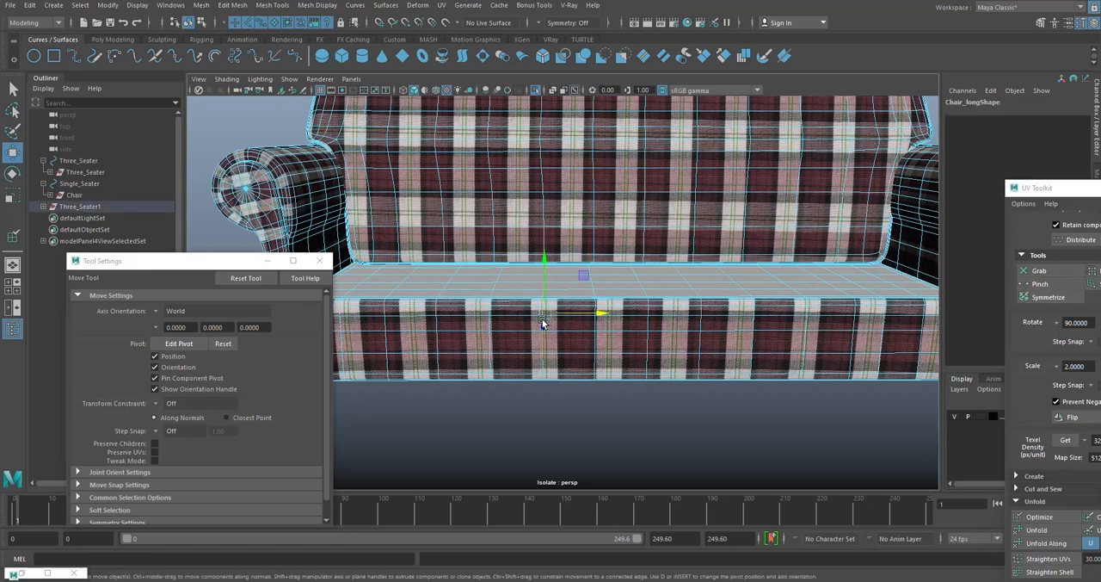
pyautogui.scroll(-5, 582, 329)
pyautogui.keyDown('shift'); pyautogui.doubleClick(579, 328); pyautogui.keyUp('shift')
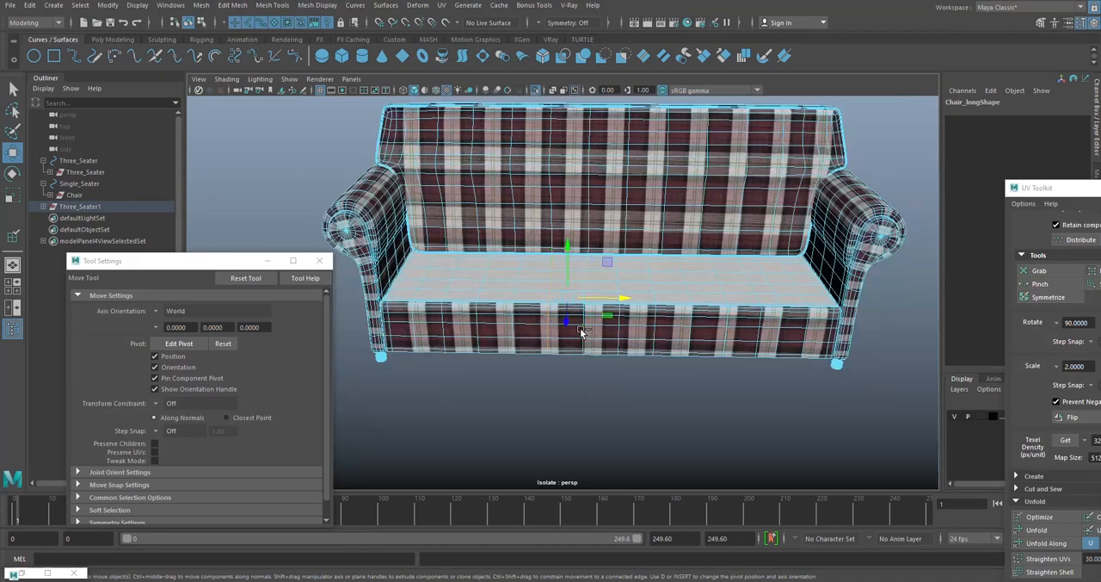
pyautogui.keyDown('shift'); pyautogui.doubleClick(618, 328); pyautogui.keyUp('shift')
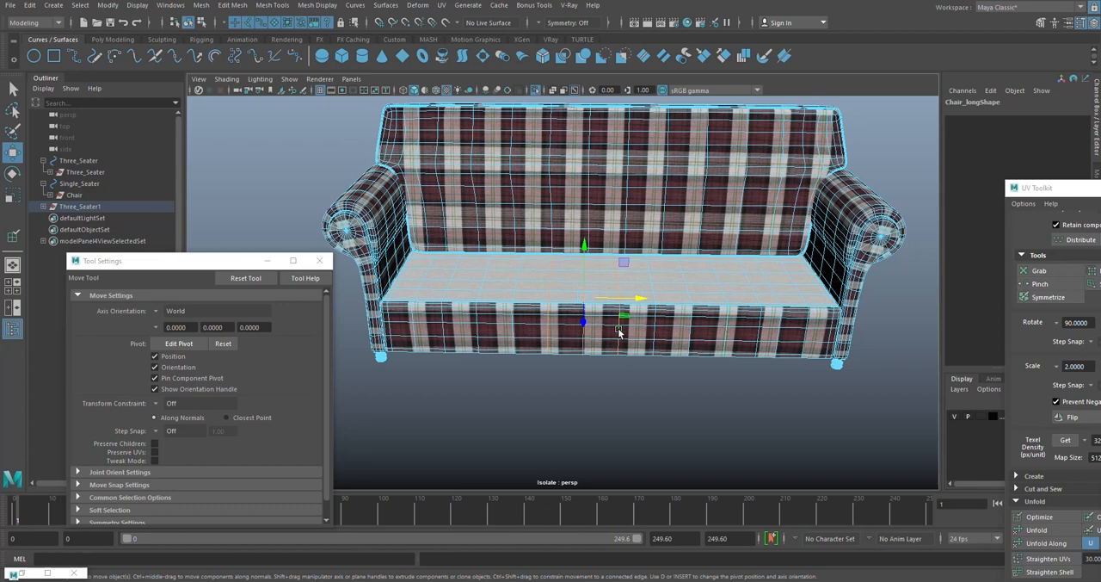
# - Add vertical edge loops through the middle of the backrest to the selection and delete the selected loops with their vertices
pyautogui.doubleClick(588, 213)
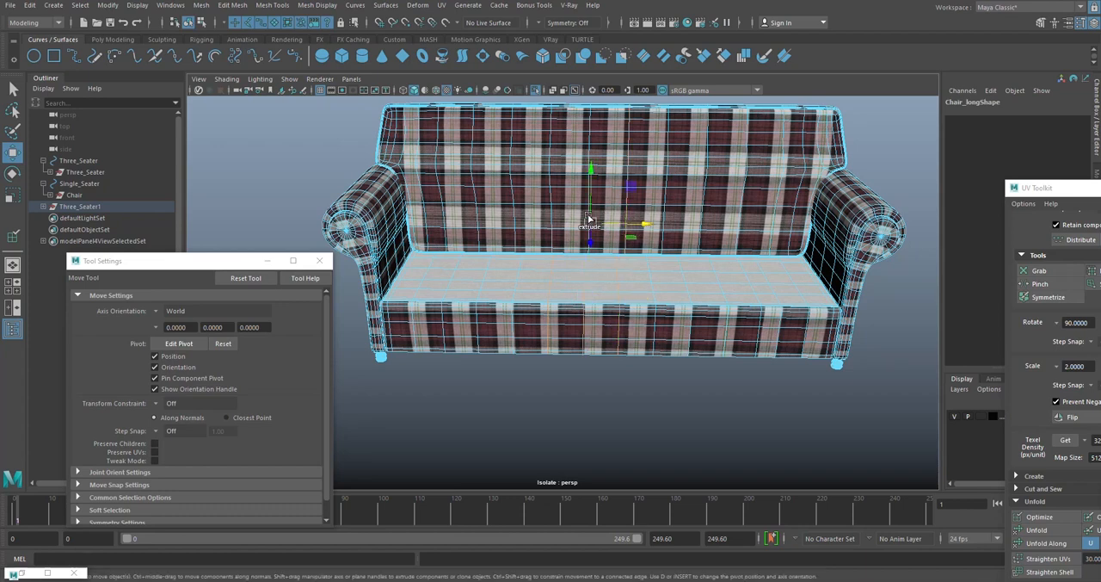
pyautogui.keyDown('shift'); pyautogui.doubleClick(551, 138); pyautogui.keyUp('shift')
pyautogui.keyDown('alt'); pyautogui.moveTo(639, 176); pyautogui.dragTo(635, 191, button='middle'); pyautogui.keyUp('alt')
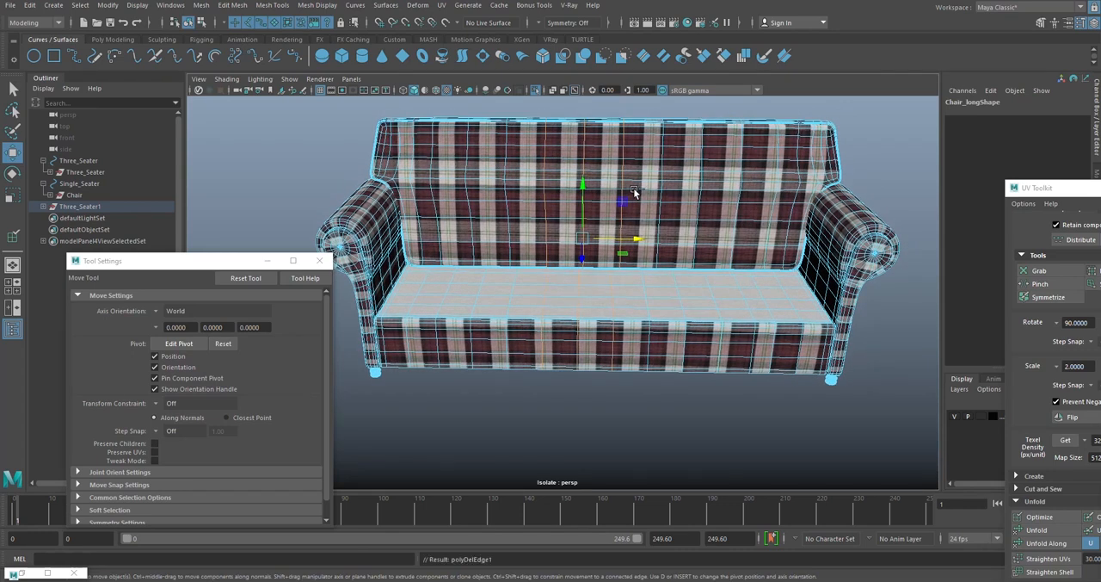
pyautogui.hotkey('ctrl', 'Delete')
# - Select all vertices of the frame's right half, including its armrest and foot, and move them inward along X to narrow the frame
pyautogui.keyDown('alt'); pyautogui.moveTo(631, 216); pyautogui.dragTo(575, 268); pyautogui.keyUp('alt')
pyautogui.scroll(3, 582, 278)
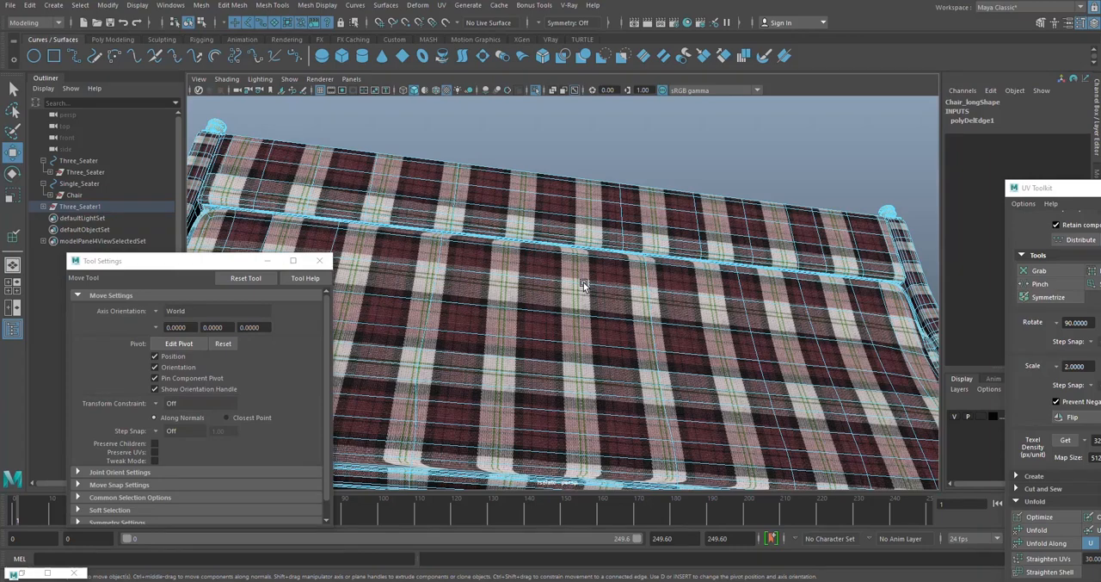
pyautogui.scroll(-5, 584, 285)
pyautogui.keyDown('alt'); pyautogui.moveTo(593, 364); pyautogui.dragTo(603, 248); pyautogui.keyUp('alt')
pyautogui.keyDown('alt'); pyautogui.moveTo(517, 304); pyautogui.dragTo(558, 288); pyautogui.keyUp('alt')
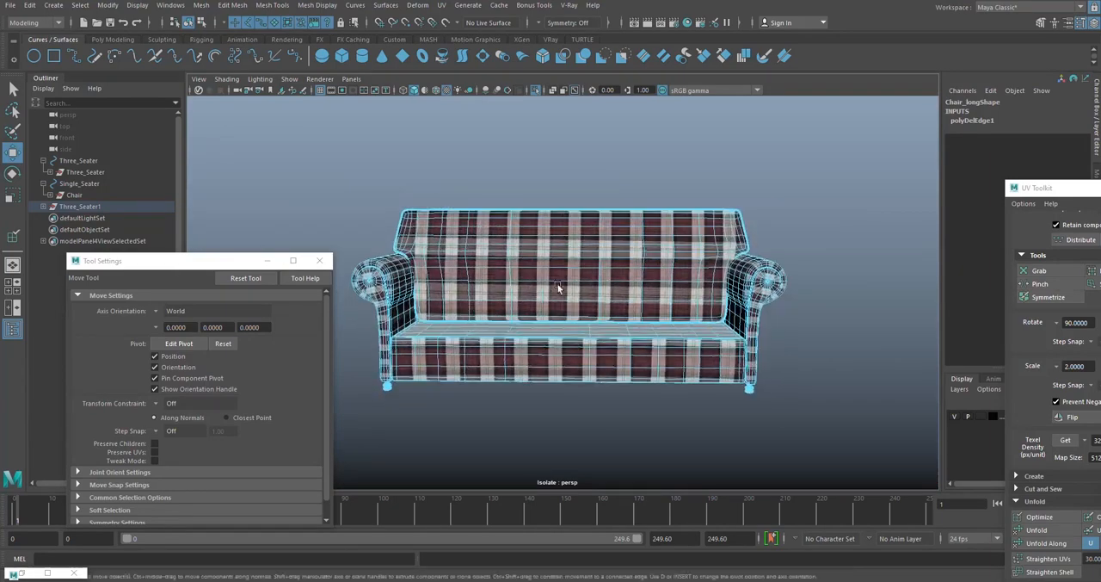
pyautogui.scroll(4, 558, 288)
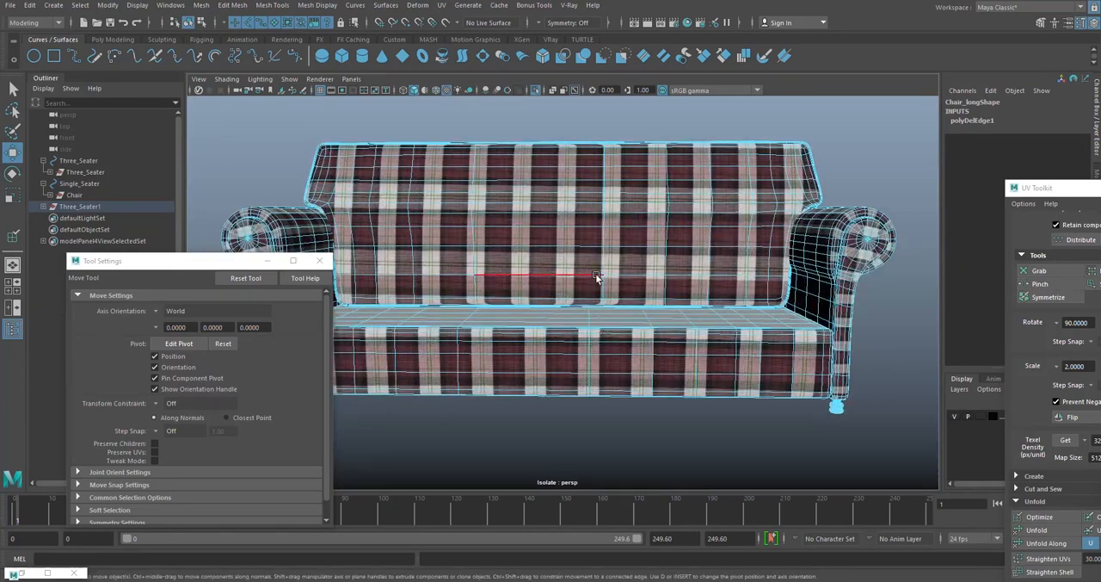
pyautogui.scroll(-4, 581, 167)
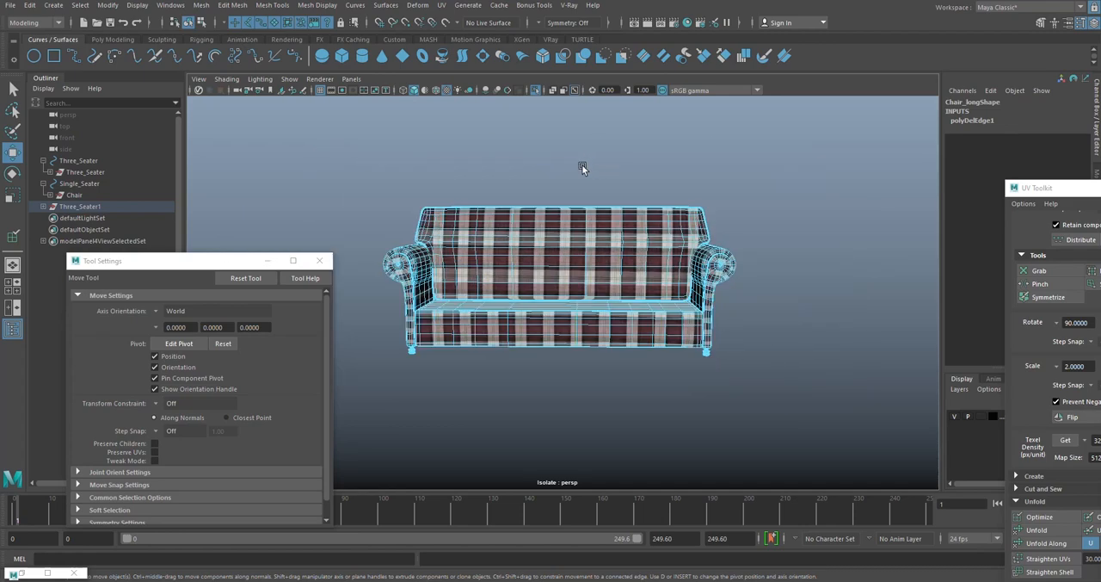
pyautogui.moveTo(586, 126); pyautogui.dragTo(532, 129, button='right')
pyautogui.moveTo(828, 148); pyautogui.dragTo(610, 267)
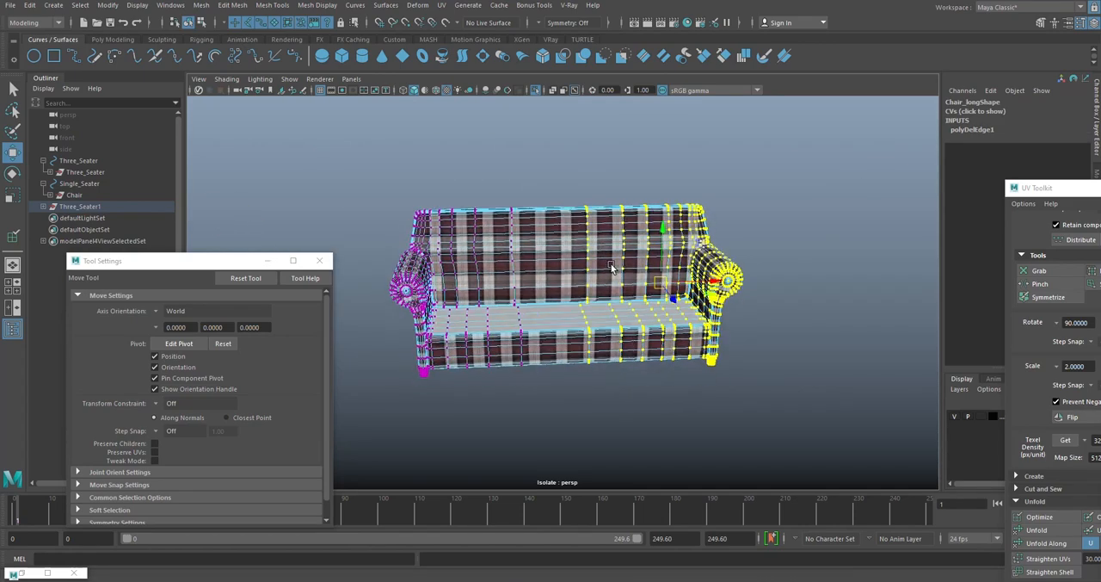
pyautogui.moveTo(716, 281); pyautogui.dragTo(605, 272)
# - Show the whole scene again and fine-tune the right-half vertices along X so the armrest sits snugly against the cushions
pyautogui.click(535, 90)
pyautogui.scroll(4, 664, 273)
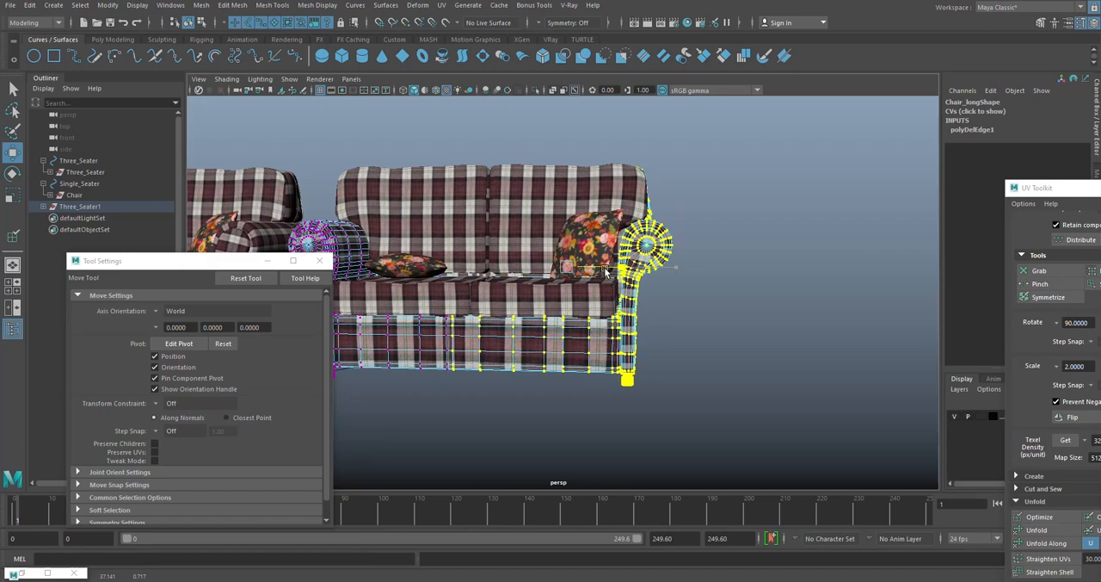
pyautogui.scroll(8, 606, 271)
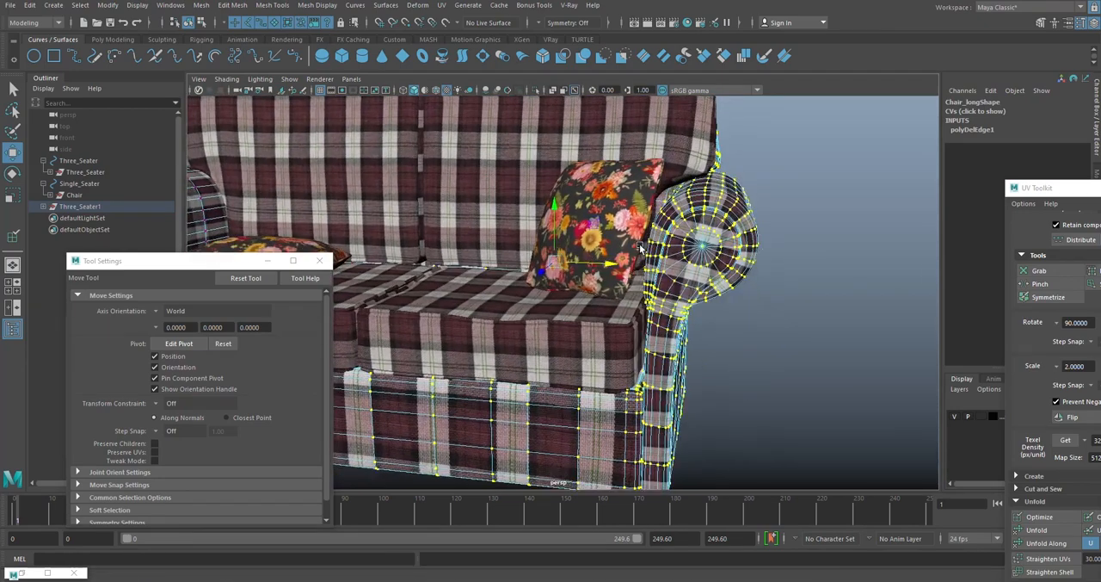
pyautogui.scroll(-3, 609, 262)
pyautogui.scroll(-4, 614, 260)
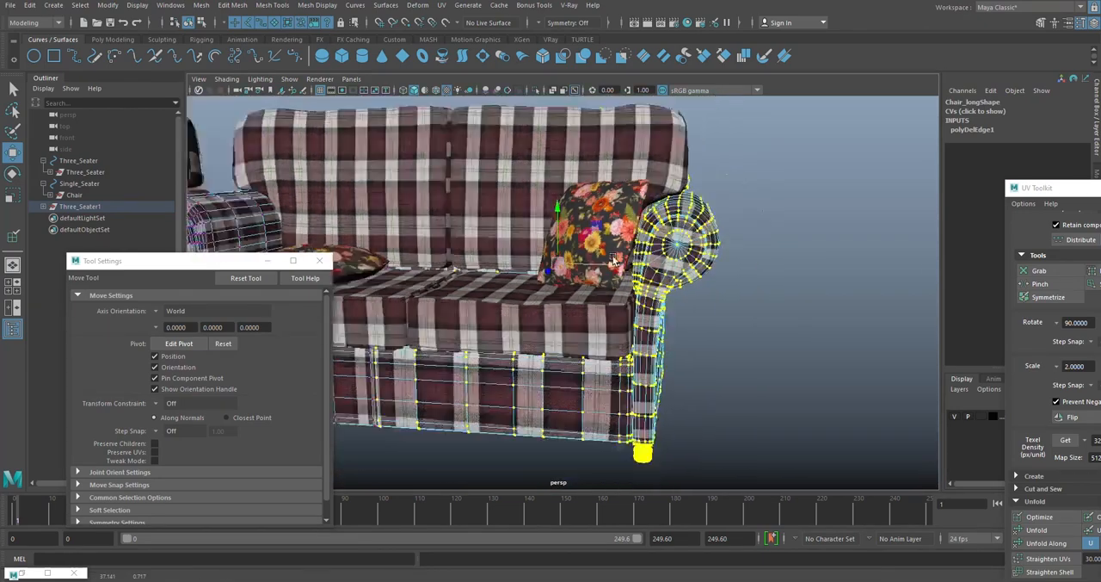
pyautogui.scroll(-2, 613, 260)
pyautogui.keyDown('alt'); pyautogui.moveTo(614, 260); pyautogui.dragTo(701, 247, button='middle'); pyautogui.keyUp('alt')
pyautogui.keyDown('alt'); pyautogui.moveTo(661, 256); pyautogui.dragTo(682, 271); pyautogui.keyUp('alt')
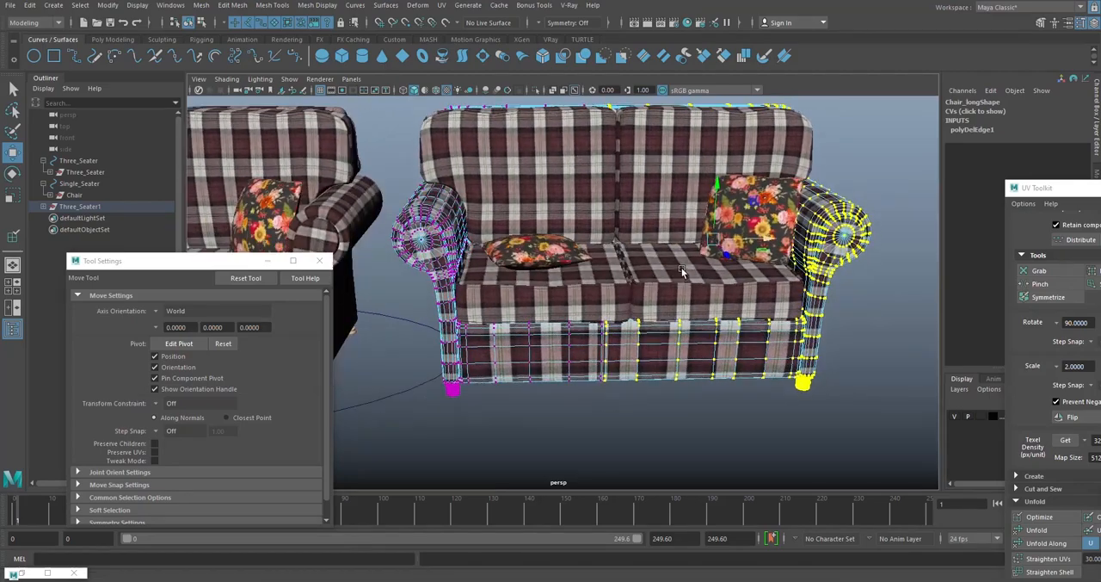
pyautogui.keyDown('alt'); pyautogui.moveTo(682, 271); pyautogui.dragTo(578, 256, button='middle'); pyautogui.keyUp('alt')
pyautogui.scroll(5, 578, 256)
pyautogui.keyDown('alt'); pyautogui.moveTo(578, 256); pyautogui.dragTo(608, 285); pyautogui.keyUp('alt')
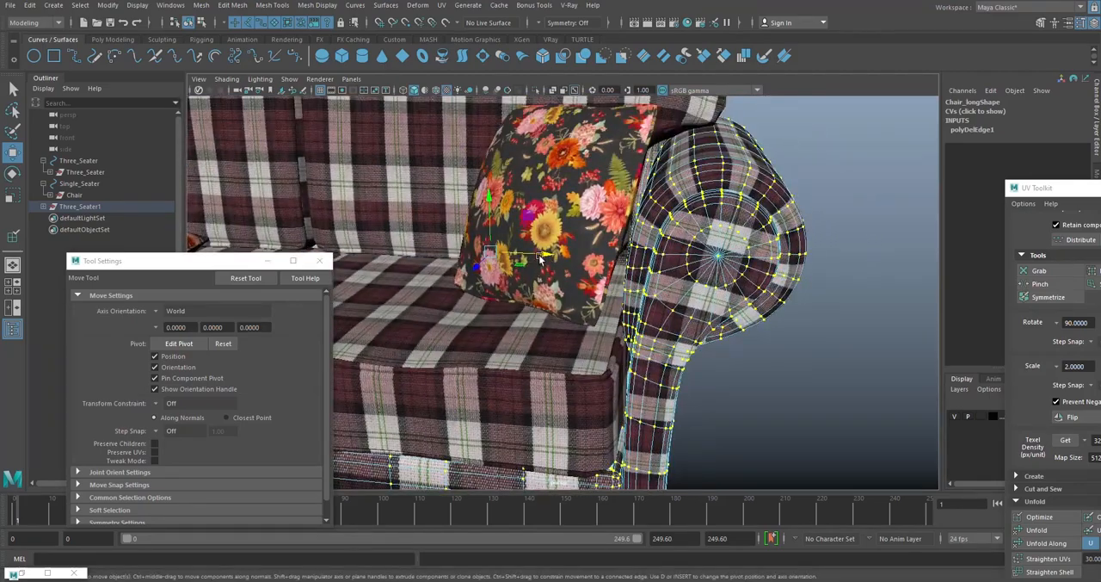
pyautogui.moveTo(541, 257); pyautogui.dragTo(535, 252)
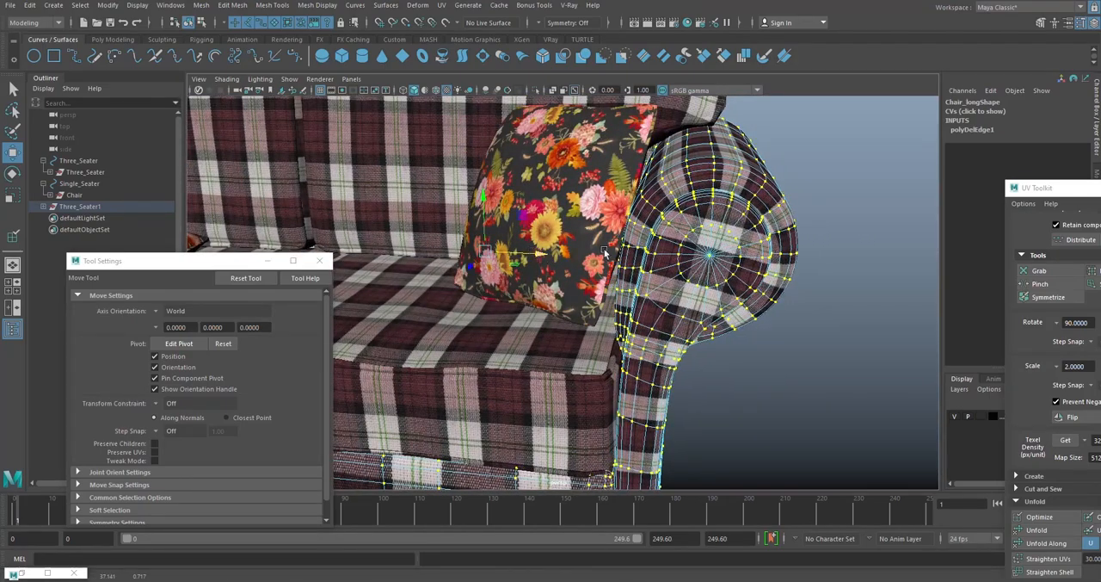
# - Examine the fit of the narrowed frame around the cushions and the closely spaced edges in the middle of its front panel
pyautogui.scroll(-5, 604, 252)
pyautogui.keyDown('alt'); pyautogui.moveTo(605, 252); pyautogui.dragTo(685, 217, button='middle'); pyautogui.keyUp('alt')
pyautogui.keyDown('alt'); pyautogui.moveTo(671, 237); pyautogui.dragTo(682, 222); pyautogui.keyUp('alt')
pyautogui.keyDown('alt'); pyautogui.moveTo(525, 300); pyautogui.dragTo(620, 252, button='middle'); pyautogui.keyUp('alt')
pyautogui.scroll(6, 620, 252)
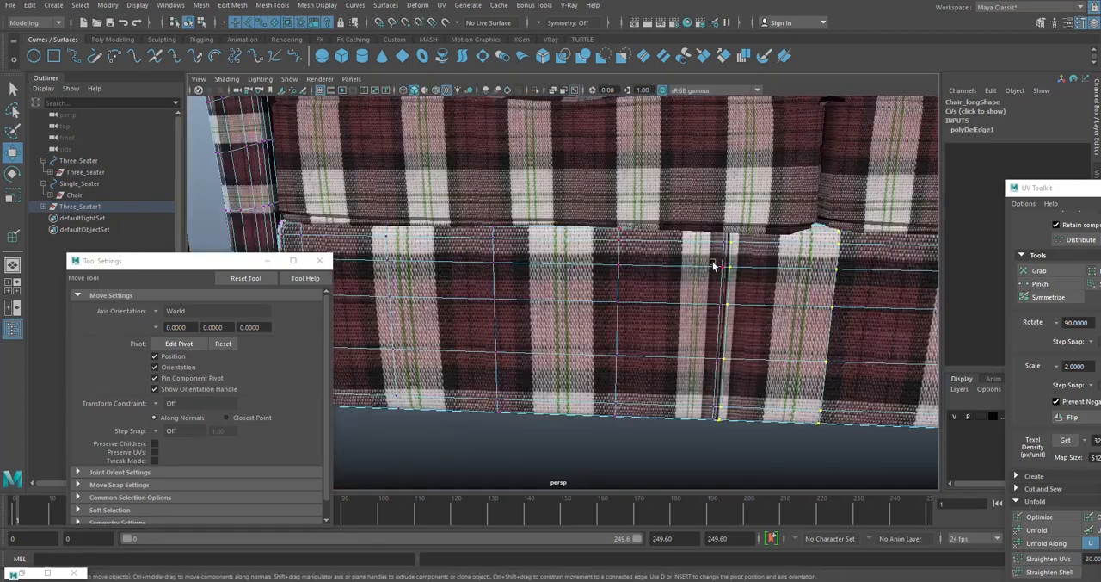
pyautogui.scroll(-6, 712, 266)
pyautogui.keyDown('alt'); pyautogui.moveTo(652, 258); pyautogui.dragTo(681, 175); pyautogui.keyUp('alt')
pyautogui.moveTo(736, 144); pyautogui.dragTo(771, 131, button='right')
pyautogui.click(771, 131)
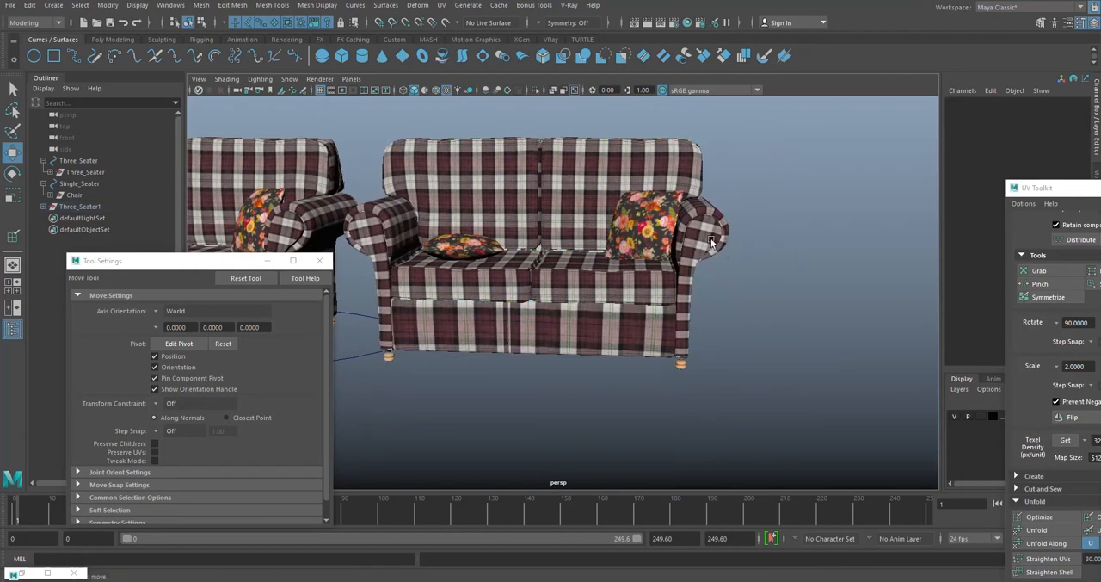
# - Select the narrowed frame as an object and isolate it in the viewport
pyautogui.keyDown('alt'); pyautogui.moveTo(708, 229); pyautogui.dragTo(713, 240); pyautogui.keyUp('alt')
pyautogui.click(696, 274)
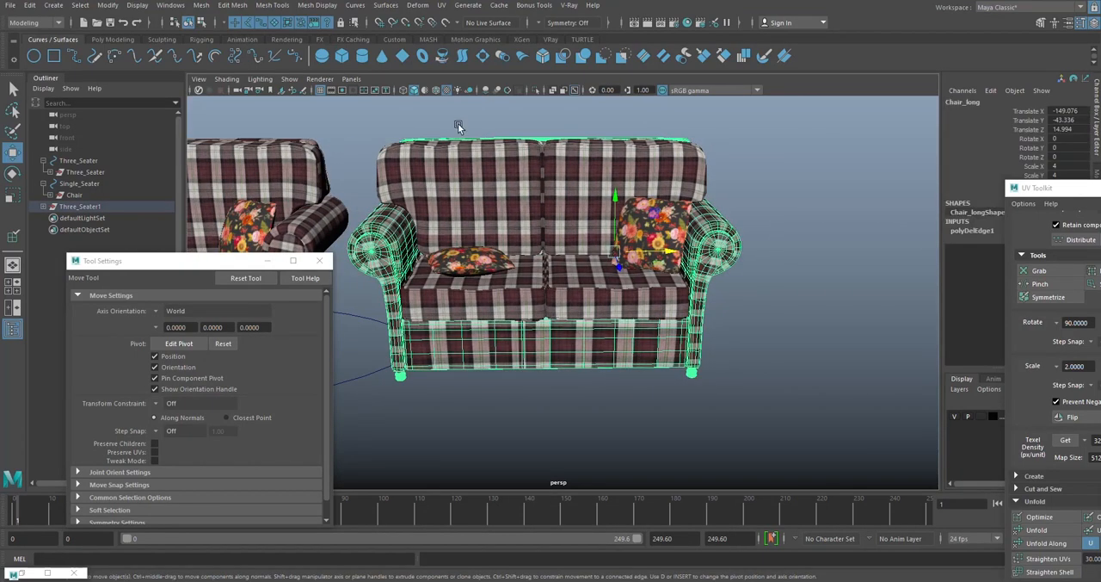
pyautogui.click(536, 90)
pyautogui.keyDown('alt'); pyautogui.moveTo(606, 234); pyautogui.dragTo(580, 310); pyautogui.keyUp('alt')
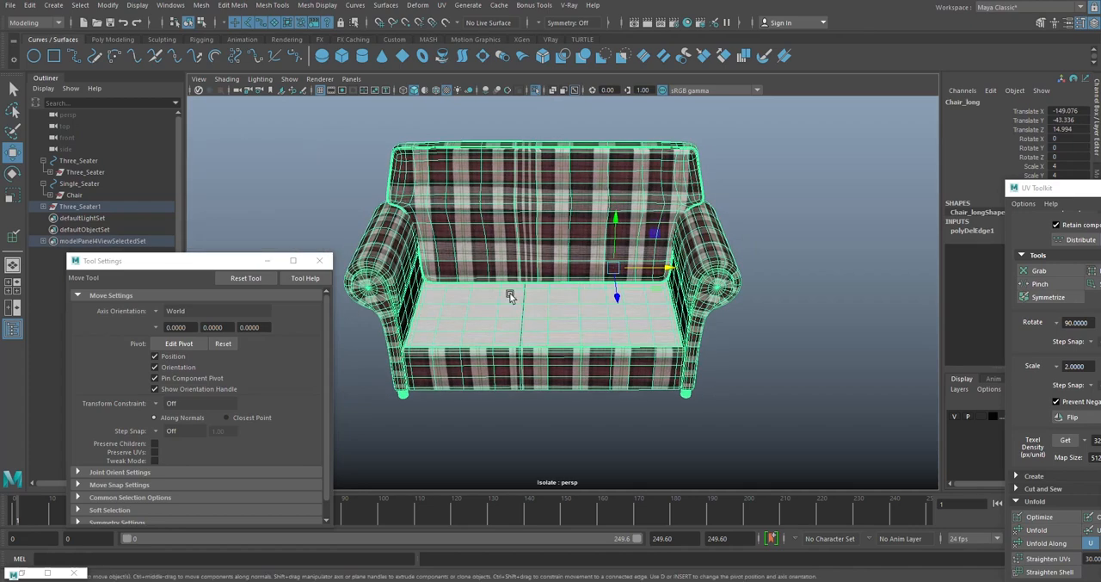
# - Delete the leftover edge line running through the middle of the frame's seat surface
pyautogui.scroll(7, 584, 249)
pyautogui.keyDown('alt'); pyautogui.moveTo(511, 297); pyautogui.dragTo(558, 287, button='middle'); pyautogui.keyUp('alt')
pyautogui.moveTo(575, 182); pyautogui.dragTo(568, 153, button='right')
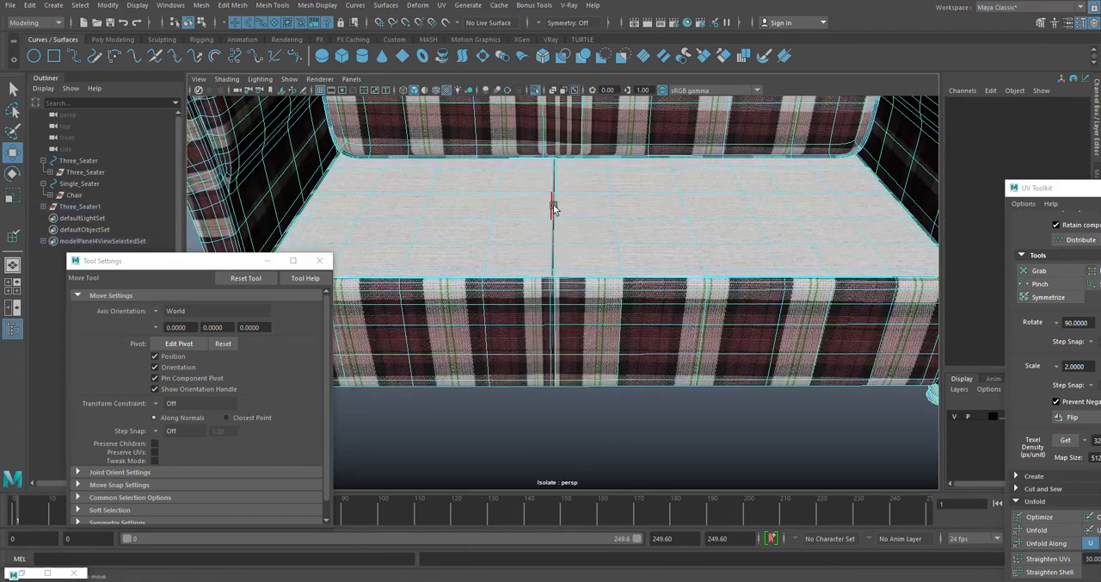
pyautogui.click(555, 205)
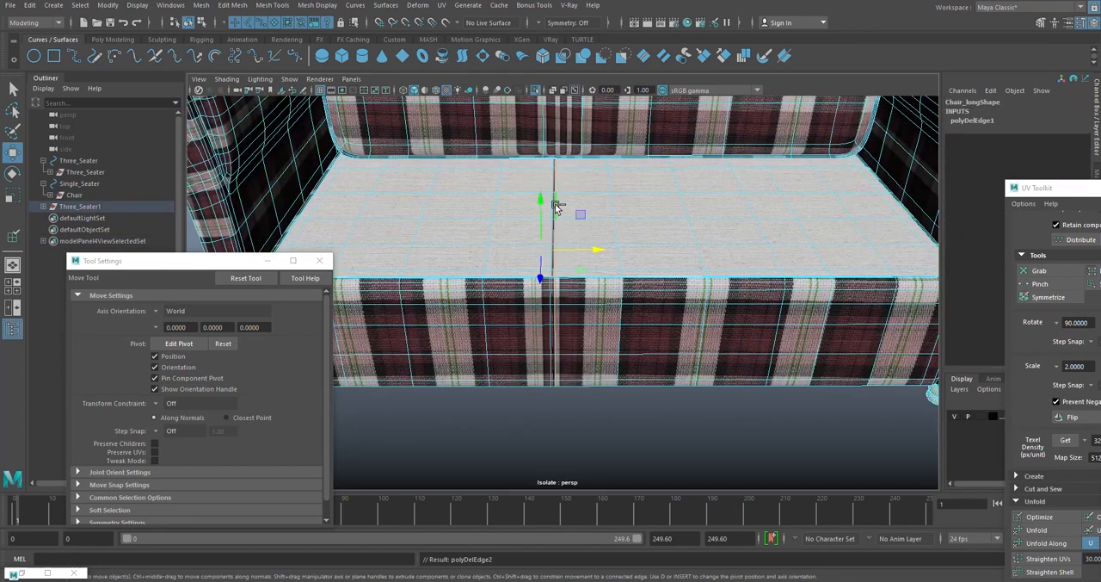
pyautogui.press('Delete')
pyautogui.press('f')
pyautogui.keyDown('alt'); pyautogui.moveTo(587, 197); pyautogui.dragTo(542, 207); pyautogui.keyUp('alt')
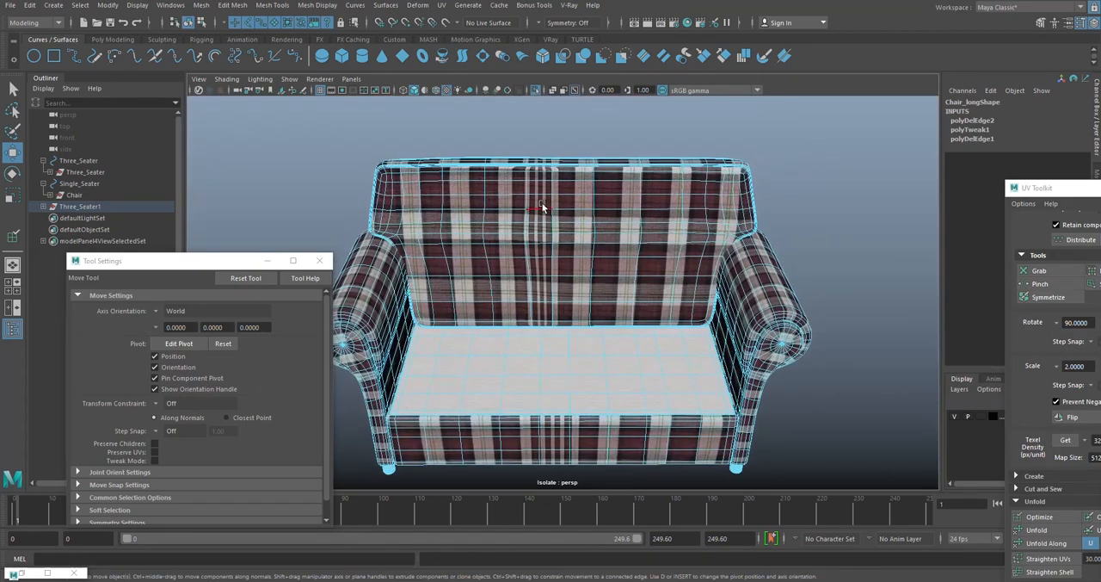
# - Select all faces of the frame's backrest and extract them as a separate piece
pyautogui.moveTo(573, 114); pyautogui.dragTo(569, 147, button='right')
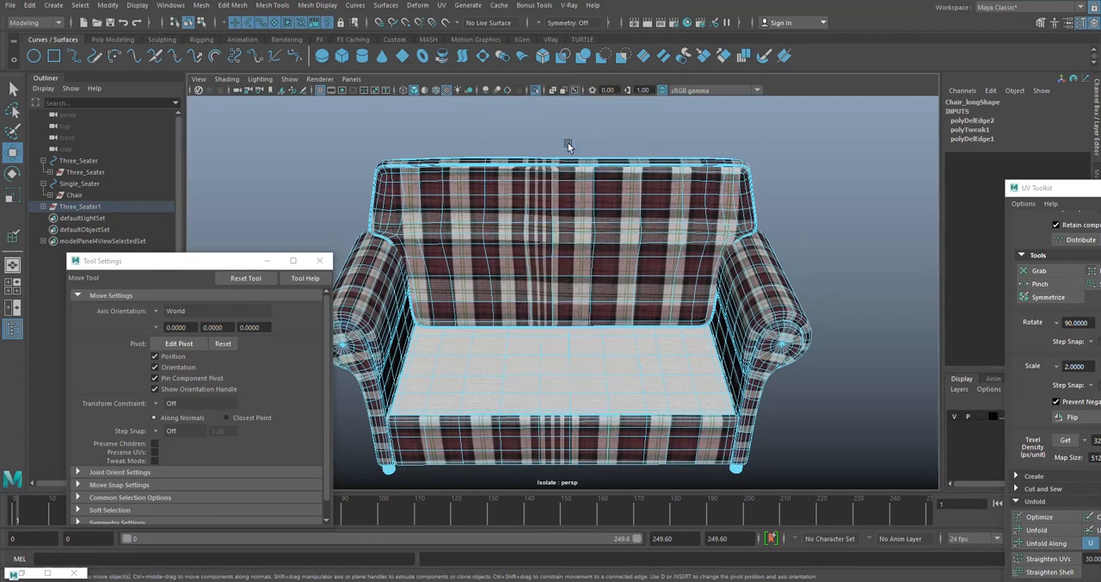
pyautogui.doubleClick(568, 202)
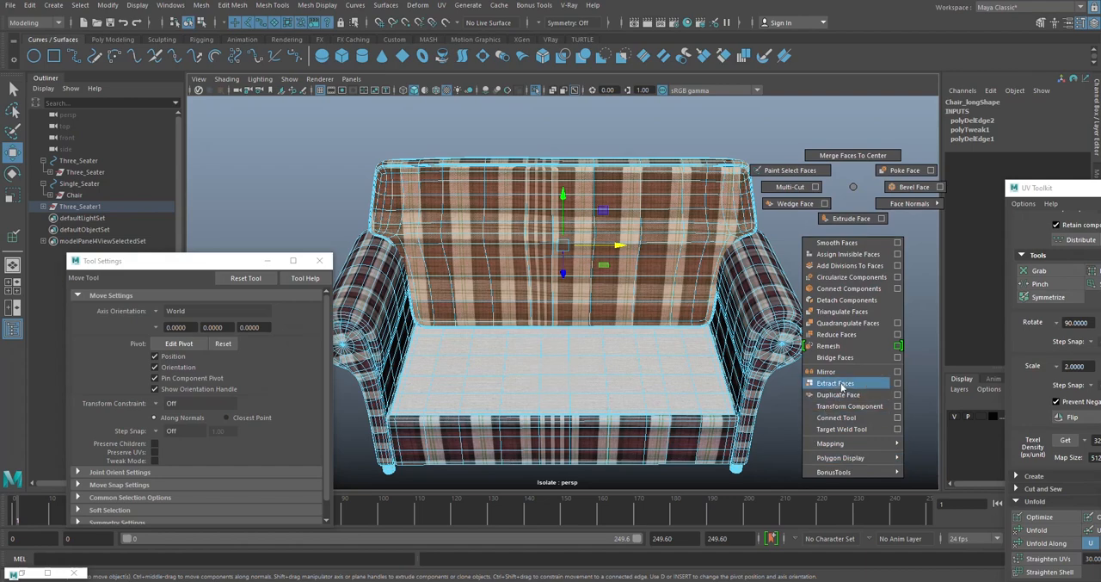
pyautogui.keyDown('shift'); pyautogui.moveTo(841, 387); pyautogui.dragTo(839, 383, button='right'); pyautogui.keyUp('shift')
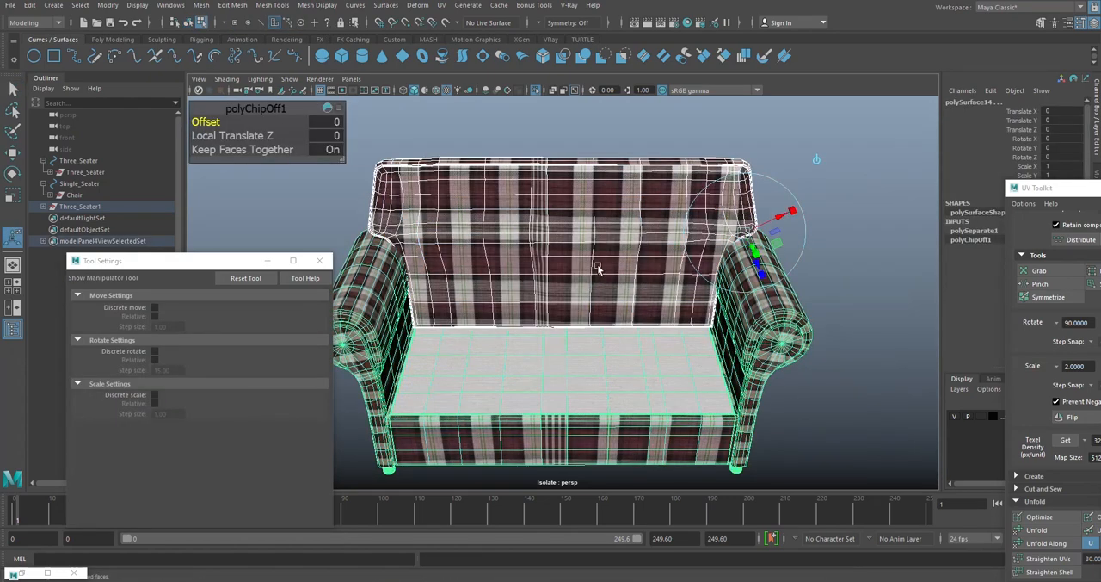
pyautogui.moveTo(856, 251); pyautogui.dragTo(900, 234, button='right')
# - Select the connected seat and front panel faces of the remaining frame and extract them as a separate piece
pyautogui.click(685, 407)
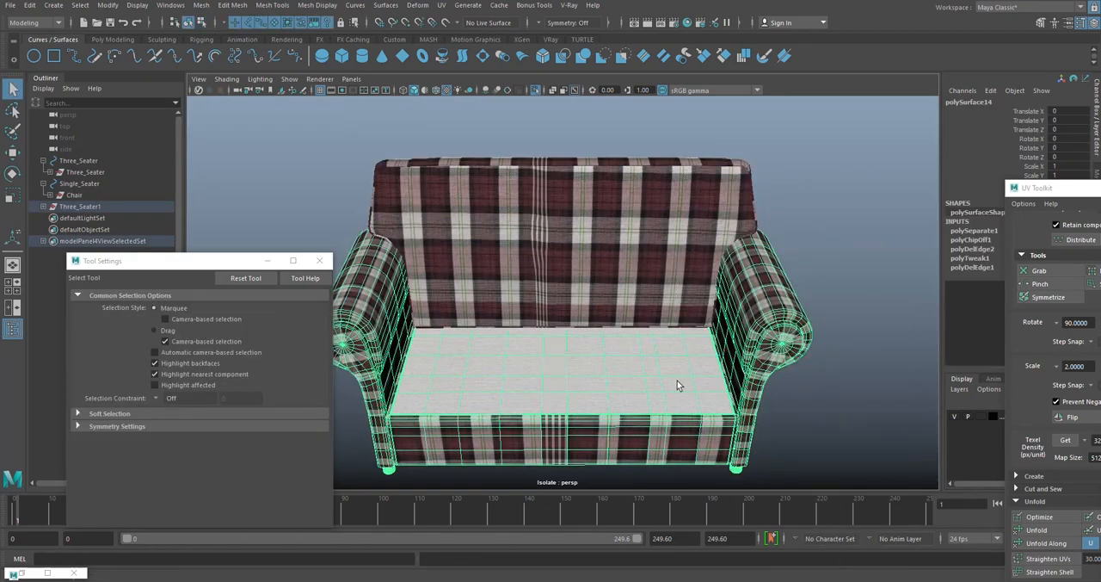
pyautogui.keyDown('alt'); pyautogui.moveTo(634, 435); pyautogui.dragTo(624, 324, button='middle'); pyautogui.keyUp('alt')
pyautogui.moveTo(625, 327); pyautogui.dragTo(581, 314, button='right')
pyautogui.doubleClick(581, 314)
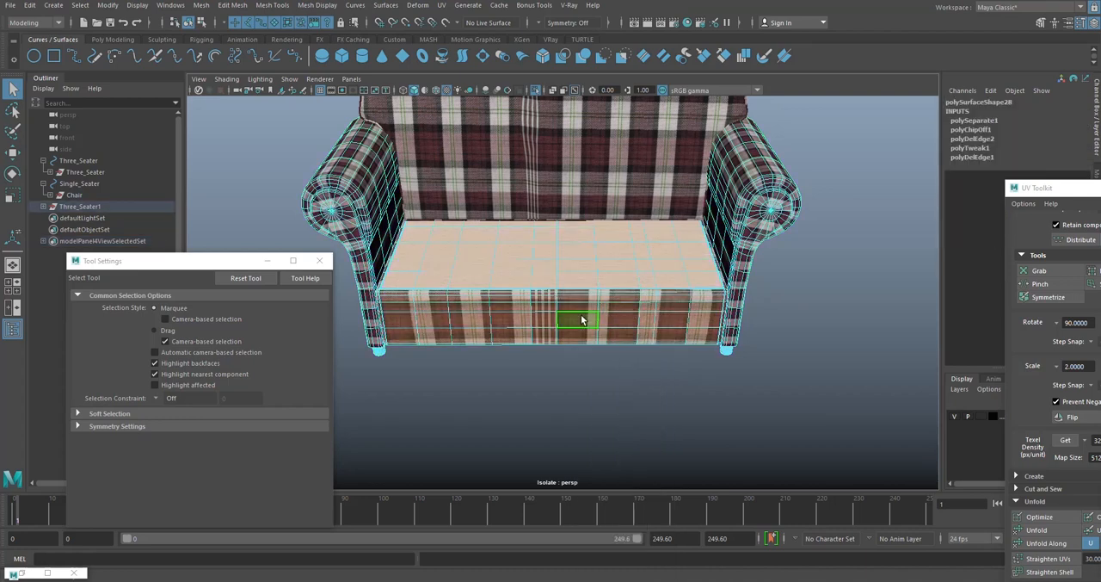
pyautogui.keyDown('shift'); pyautogui.rightClick(858, 325); pyautogui.keyUp('shift')
pyautogui.click(829, 506)
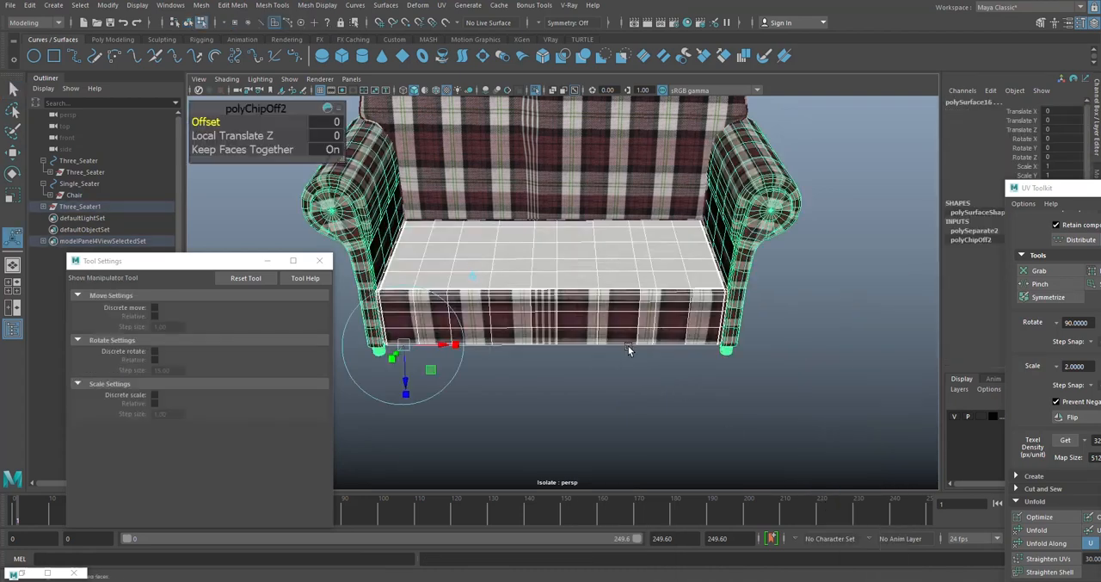
pyautogui.click(613, 402)
pyautogui.rightClick(551, 254)
pyautogui.moveTo(552, 254); pyautogui.dragTo(602, 235, button='right')
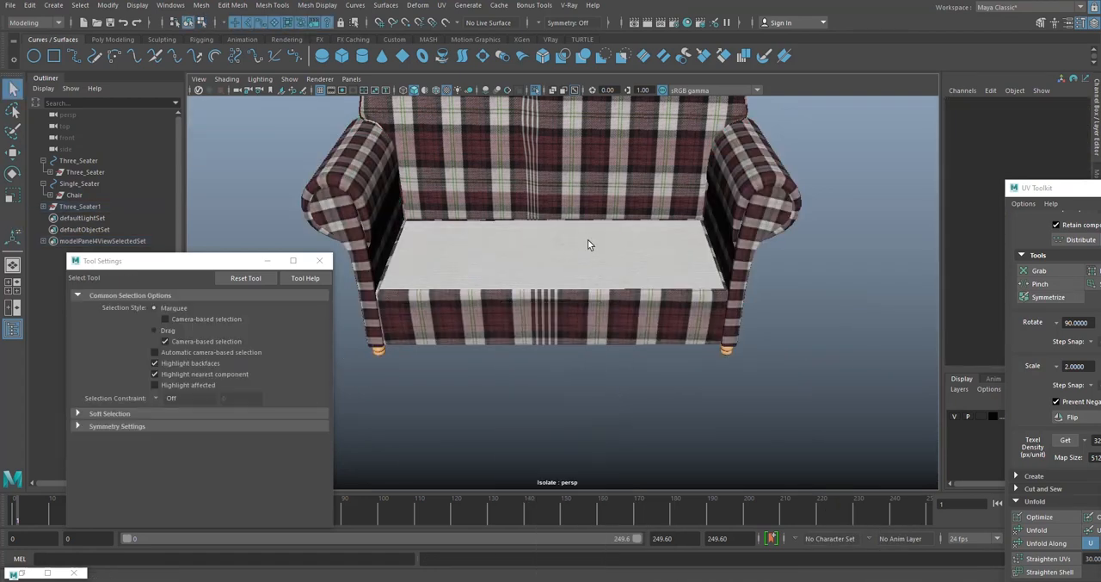
# - Open the UV Editor and select the extracted backrest to load its UV shells
pyautogui.click(588, 241)
pyautogui.click(580, 166)
pyautogui.scroll(-5, 561, 230)
pyautogui.keyDown('alt'); pyautogui.moveTo(557, 236); pyautogui.dragTo(573, 317, button='middle'); pyautogui.keyUp('alt')
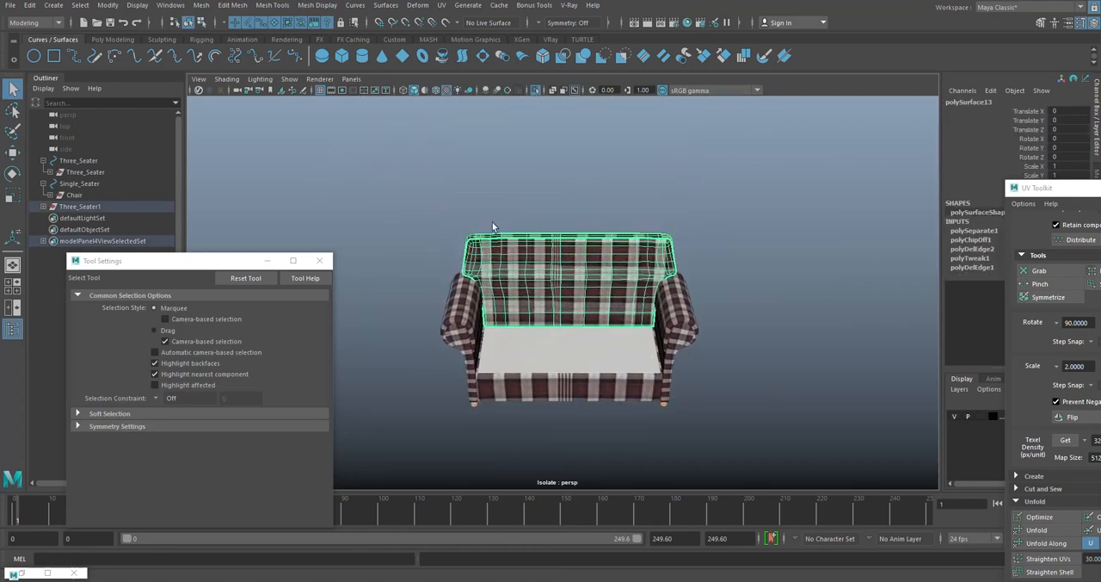
pyautogui.click(441, 5)
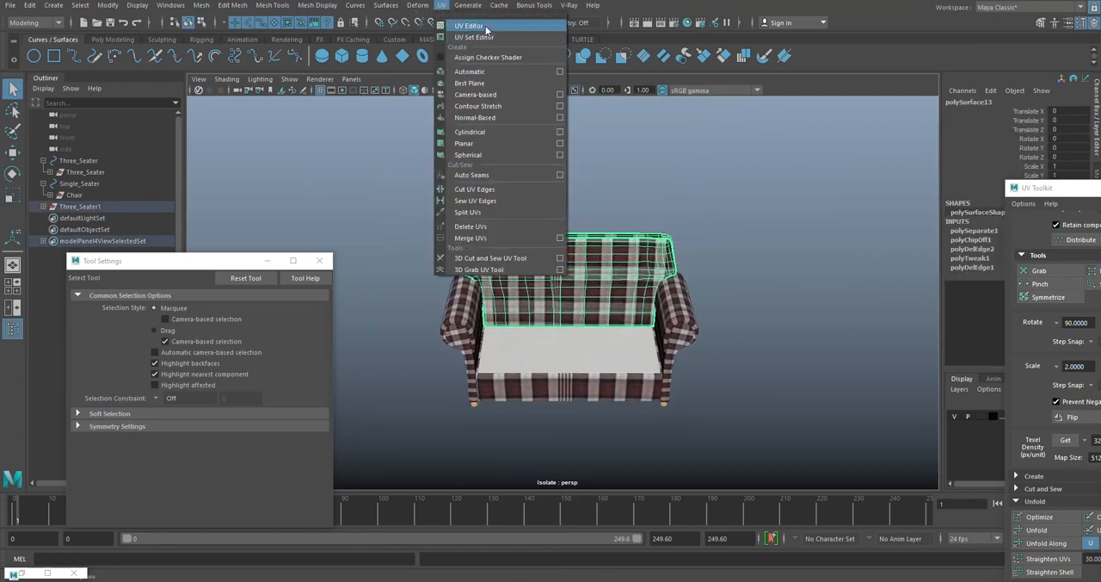
pyautogui.click(466, 29)
pyautogui.keyDown('alt'); pyautogui.moveTo(601, 286); pyautogui.dragTo(714, 267, button='middle'); pyautogui.keyUp('alt')
pyautogui.click(716, 185)
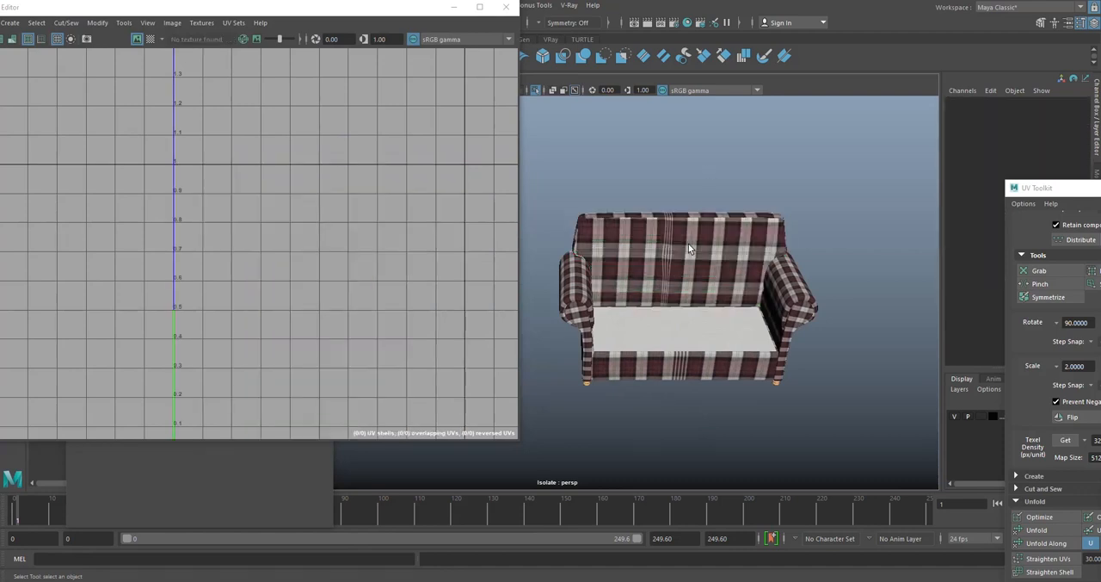
pyautogui.click(691, 253)
# - Even out the UV spacing of the two large backrest shells with the Optimize UV tool
pyautogui.scroll(-3, 336, 275)
pyautogui.keyDown('alt'); pyautogui.moveTo(336, 275); pyautogui.dragTo(340, 232, button='middle'); pyautogui.keyUp('alt')
pyautogui.scroll(1, 341, 226)
pyautogui.scroll(1, 342, 224)
pyautogui.moveTo(346, 144); pyautogui.dragTo(404, 382, button='right')
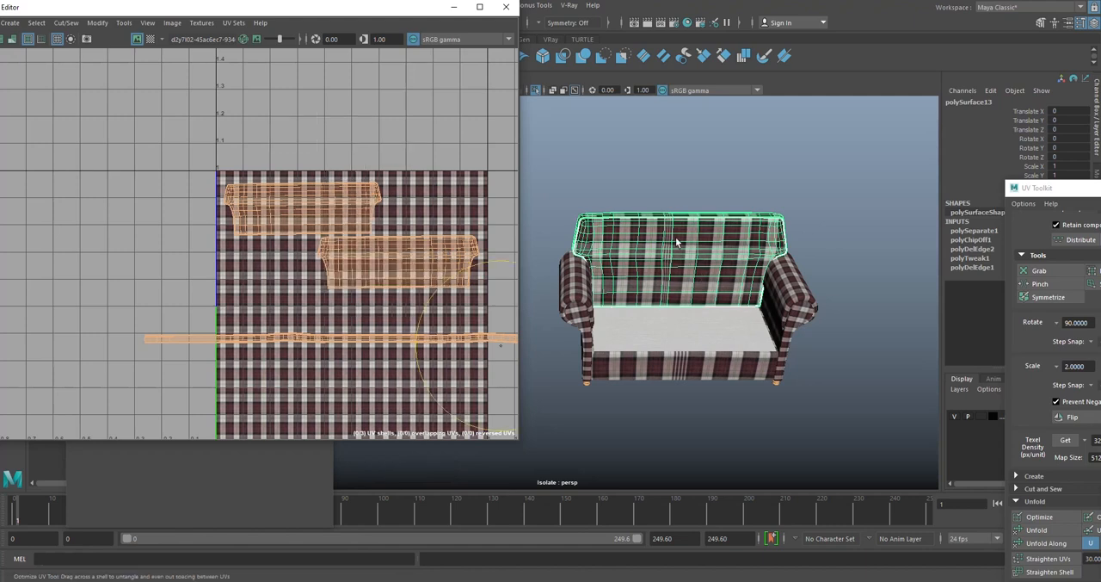
pyautogui.scroll(5, 675, 237)
pyautogui.keyDown('alt'); pyautogui.moveTo(676, 238); pyautogui.dragTo(602, 269, button='middle'); pyautogui.keyUp('alt')
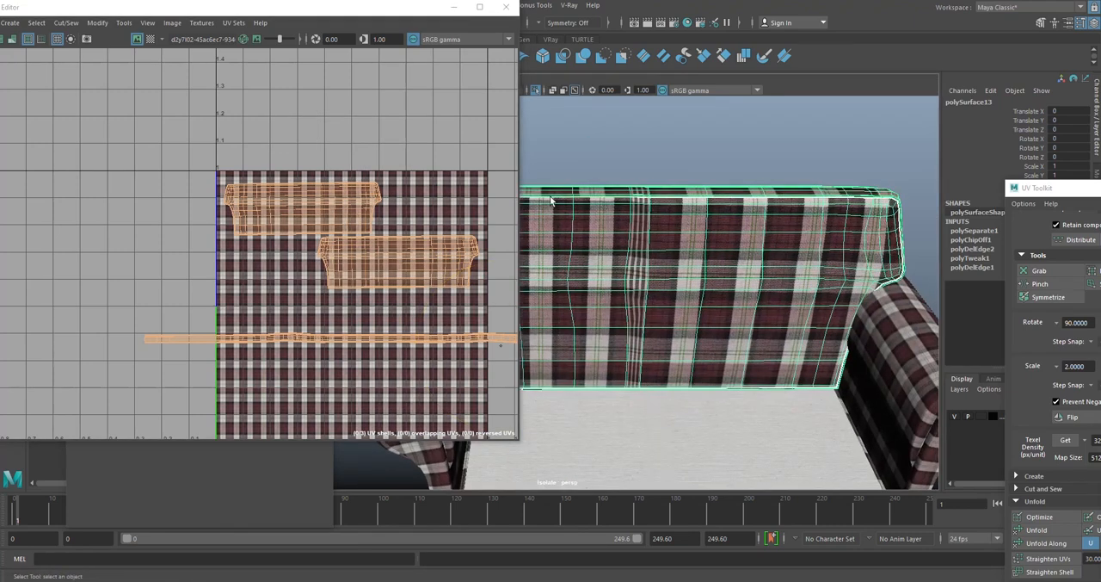
pyautogui.keyDown('alt'); pyautogui.moveTo(294, 208); pyautogui.dragTo(266, 209, button='middle'); pyautogui.keyUp('alt')
pyautogui.moveTo(289, 210); pyautogui.dragTo(386, 255)
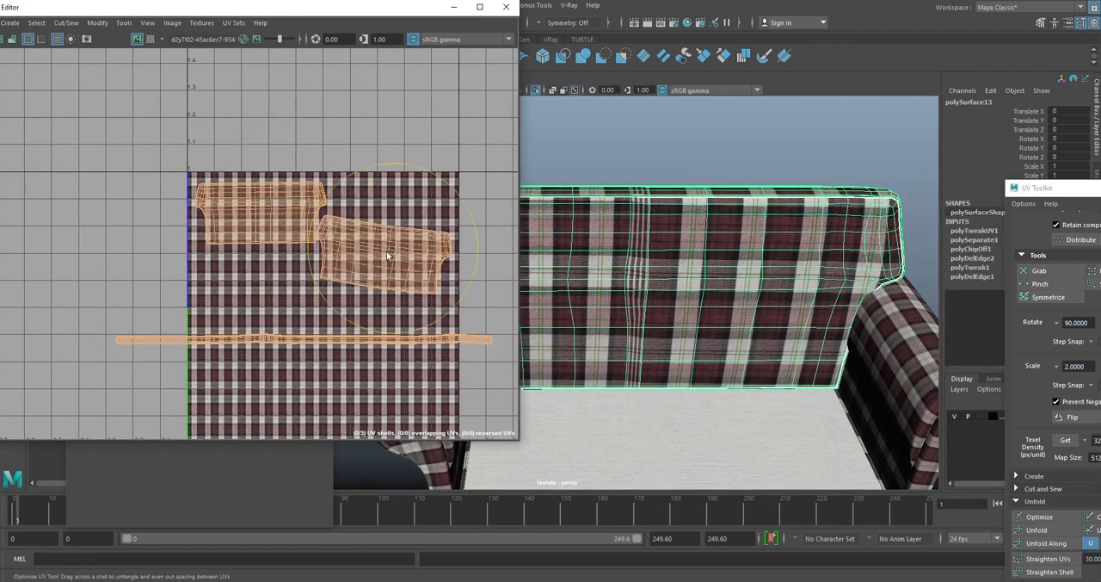
# - Optimize the backrest's long narrow UV shell and check the plaid pattern on the model
pyautogui.scroll(-1, 384, 209)
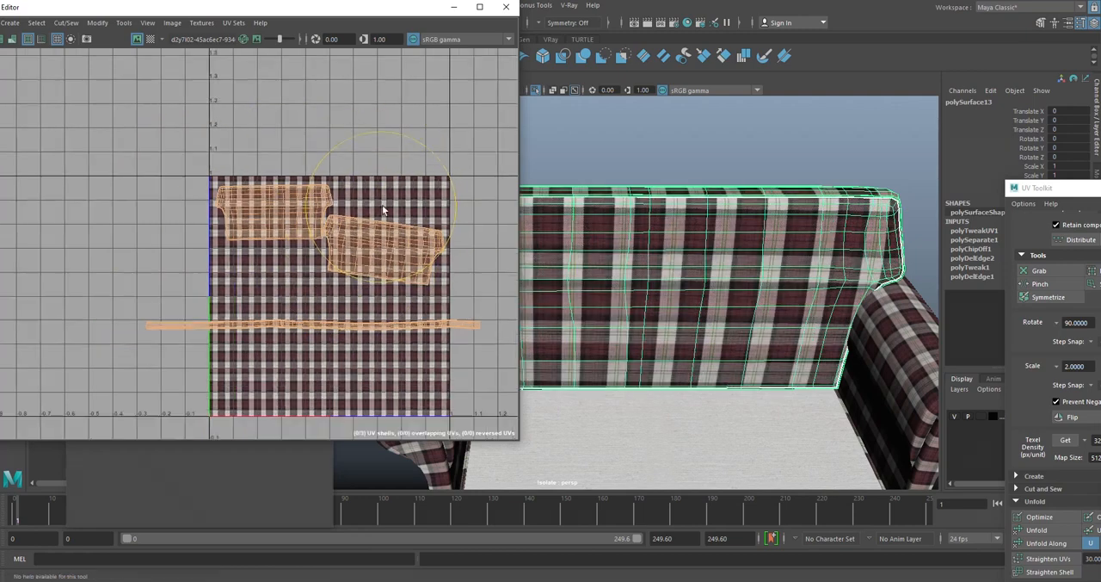
pyautogui.keyDown('alt'); pyautogui.moveTo(384, 206); pyautogui.dragTo(387, 207, button='right'); pyautogui.keyUp('alt')
pyautogui.keyDown('alt'); pyautogui.moveTo(387, 206); pyautogui.dragTo(387, 192, button='middle'); pyautogui.keyUp('alt')
pyautogui.moveTo(435, 293)
pyautogui.mouseDown()
pyautogui.moveTo(141, 294)
pyautogui.moveTo(484, 300)
pyautogui.mouseUp()
pyautogui.moveTo(594, 178)
pyautogui.keyDown('alt'); pyautogui.mouseDown()
pyautogui.moveTo(588, 224)
pyautogui.moveTo(650, 231)
pyautogui.mouseUp(); pyautogui.keyUp('alt')
pyautogui.keyDown('alt'); pyautogui.moveTo(650, 231); pyautogui.dragTo(652, 238, button='middle'); pyautogui.keyUp('alt')
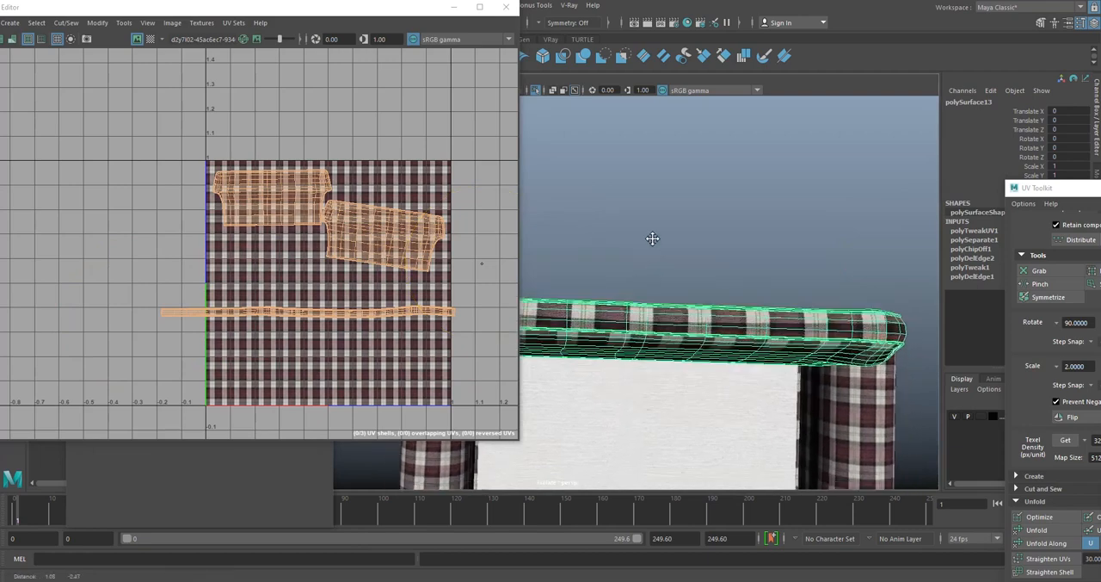
pyautogui.keyDown('alt'); pyautogui.moveTo(652, 239); pyautogui.dragTo(681, 299); pyautogui.keyUp('alt')
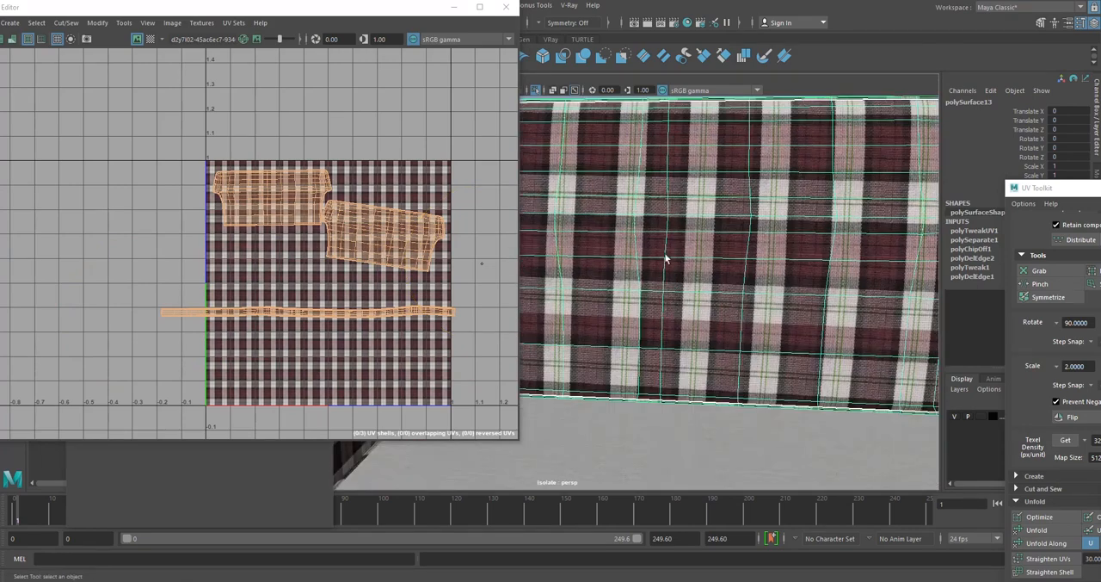
# - Rotate the two large backrest UV shells until they sit level with the plaid texture
pyautogui.keyDown('alt'); pyautogui.moveTo(665, 259); pyautogui.dragTo(676, 318); pyautogui.keyUp('alt')
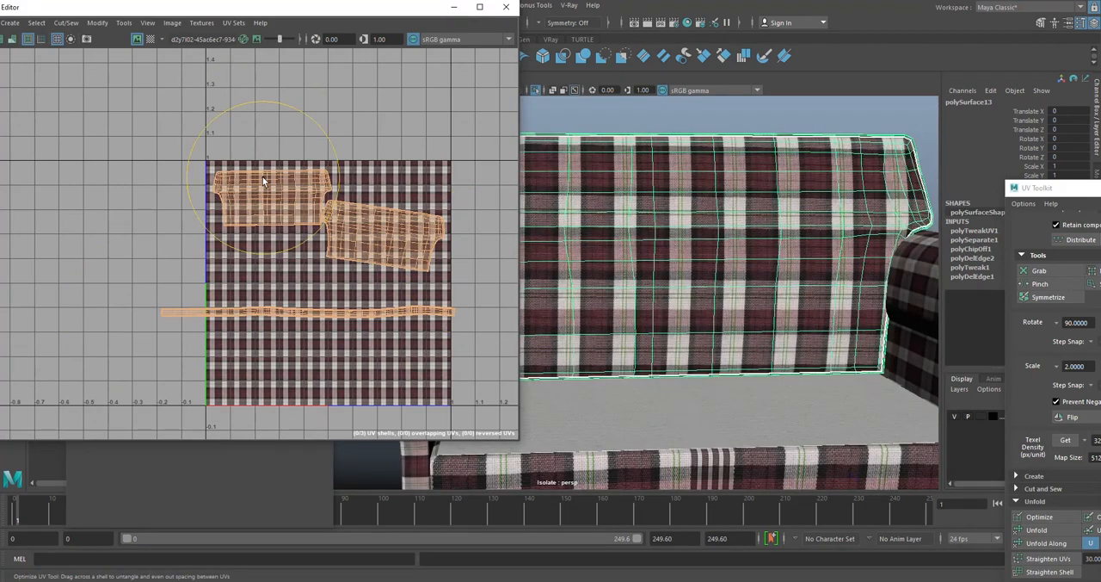
pyautogui.press('w')
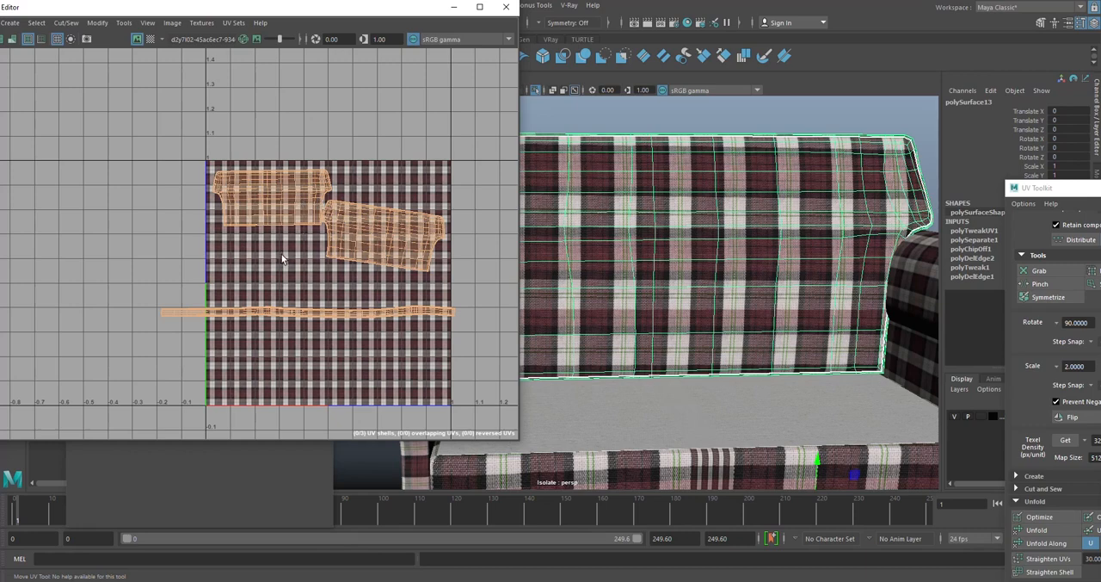
pyautogui.moveTo(301, 190); pyautogui.dragTo(262, 169, button='right')
pyautogui.click(268, 191)
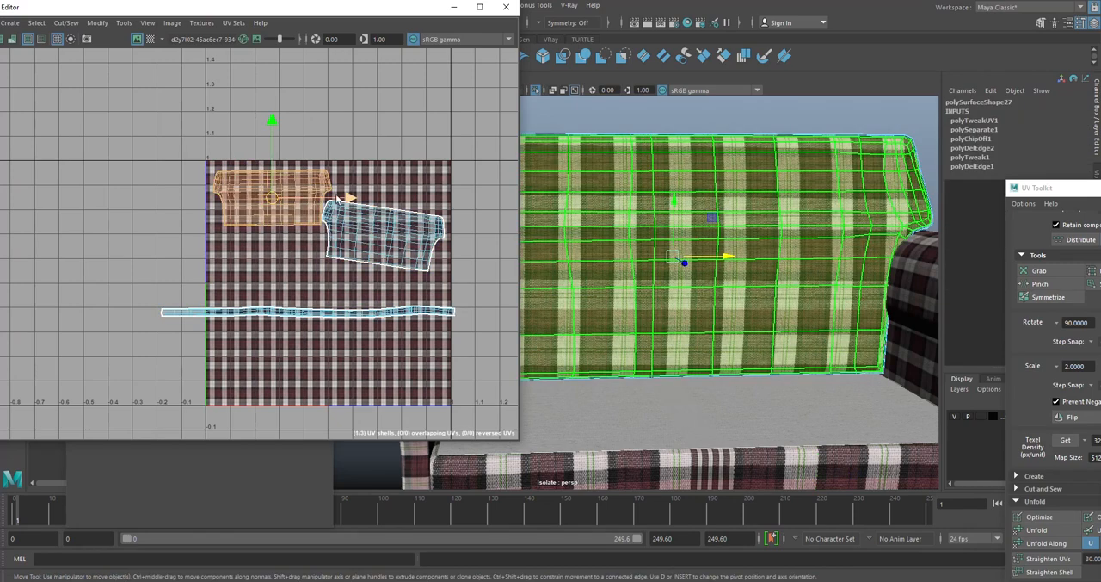
pyautogui.press('e')
pyautogui.moveTo(317, 145); pyautogui.dragTo(323, 143)
pyautogui.click(398, 225)
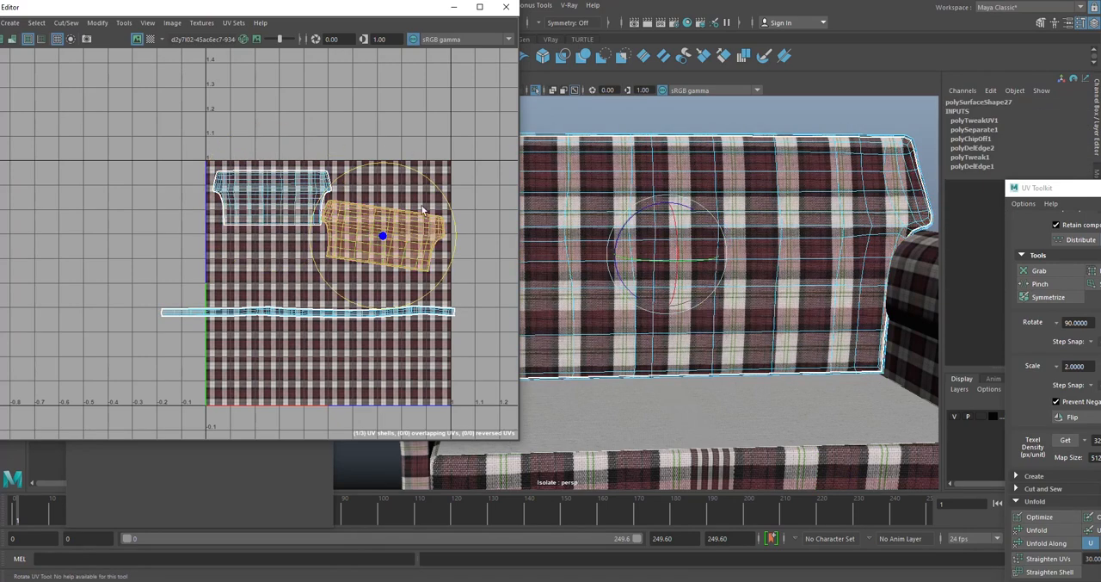
pyautogui.moveTo(430, 175); pyautogui.dragTo(376, 194)
# - Check the backrest's long narrow UV shell, and select the seat and front panel piece to load its UV shells
pyautogui.press('w')
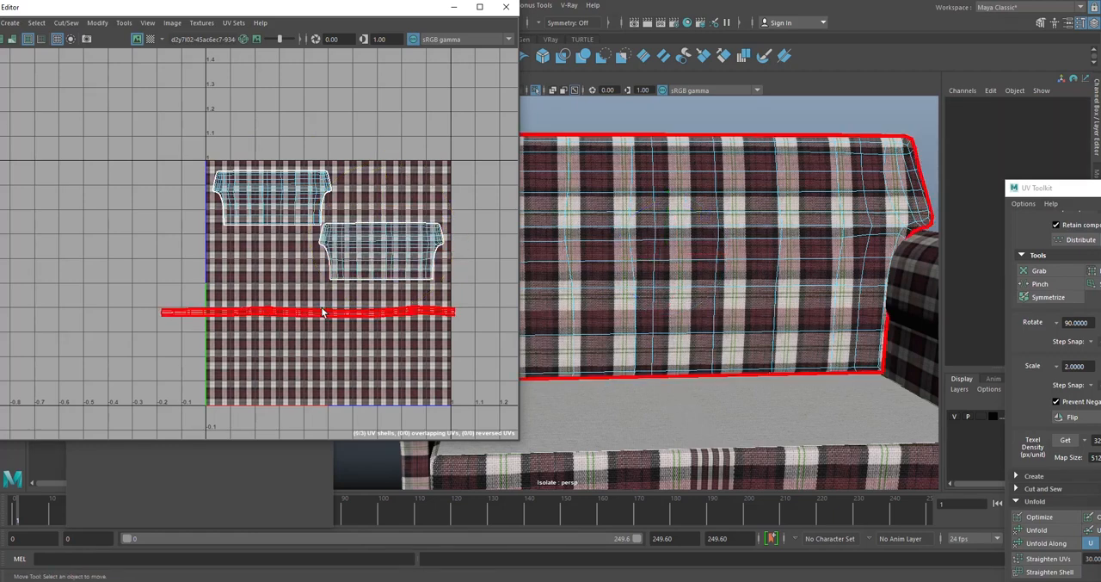
pyautogui.click(321, 308)
pyautogui.keyDown('alt'); pyautogui.moveTo(373, 334); pyautogui.dragTo(360, 330, button='middle'); pyautogui.keyUp('alt')
pyautogui.scroll(-3, 712, 204)
pyautogui.keyDown('alt'); pyautogui.moveTo(718, 215); pyautogui.dragTo(712, 237); pyautogui.keyUp('alt')
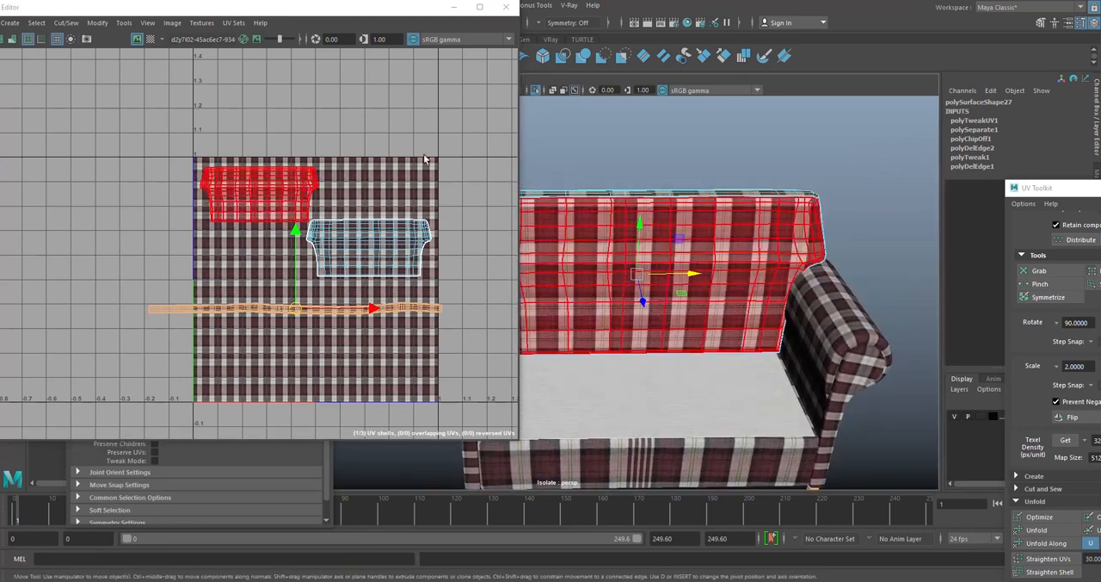
pyautogui.scroll(-4, 702, 215)
pyautogui.keyDown('alt'); pyautogui.moveTo(709, 213); pyautogui.dragTo(718, 163, button='middle'); pyautogui.keyUp('alt')
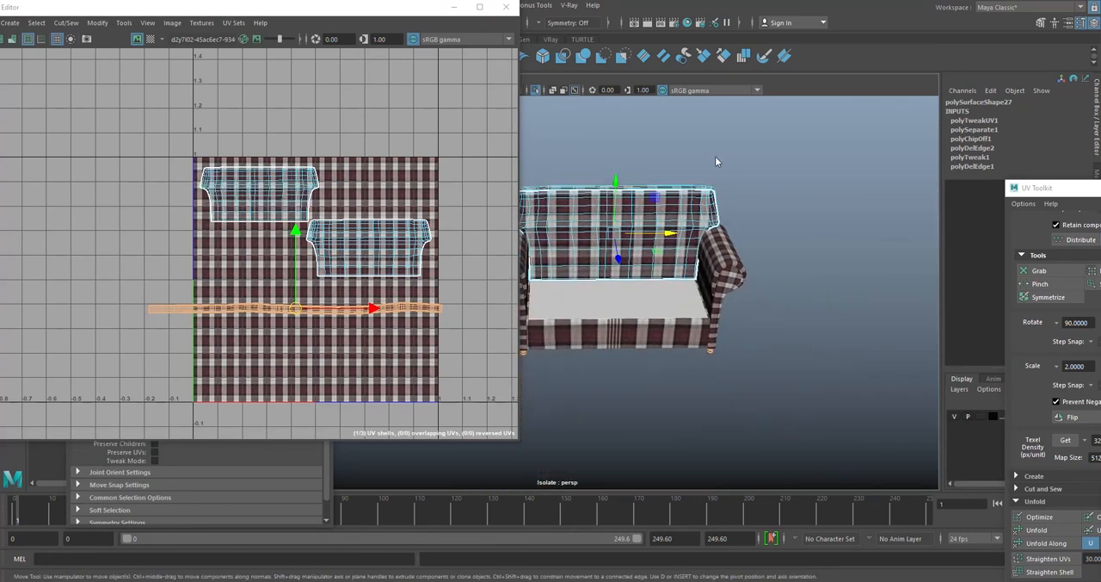
pyautogui.moveTo(718, 162); pyautogui.dragTo(775, 136, button='right')
pyautogui.click(814, 186)
pyautogui.click(657, 344)
pyautogui.scroll(-2, 367, 200)
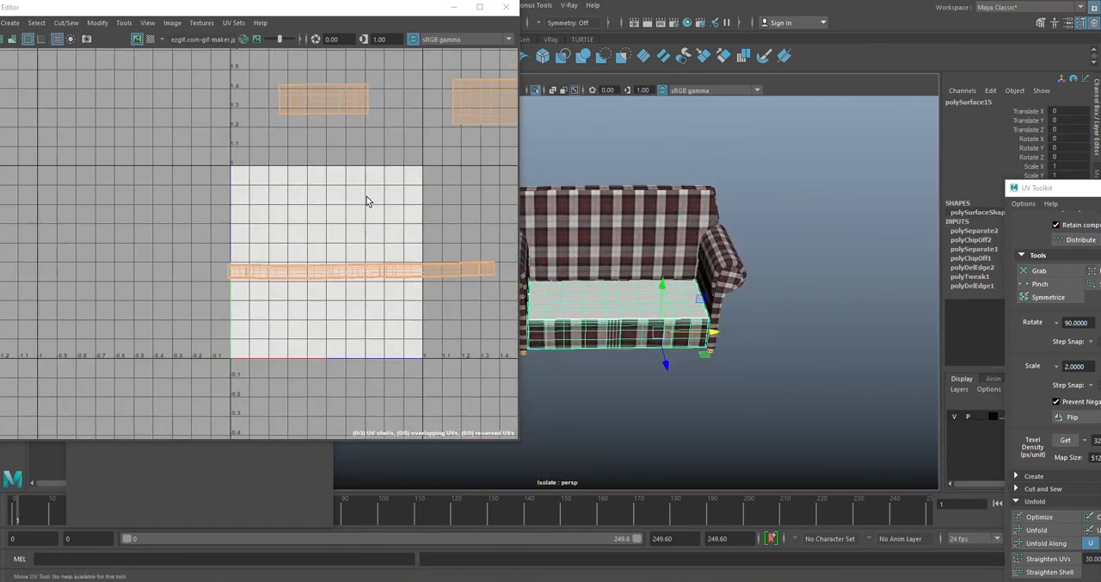
# - Even out the UV spacing of the seat and front panel piece's three shells with the Optimize UV tool
pyautogui.keyDown('alt'); pyautogui.moveTo(362, 193); pyautogui.dragTo(344, 181, button='middle'); pyautogui.keyUp('alt')
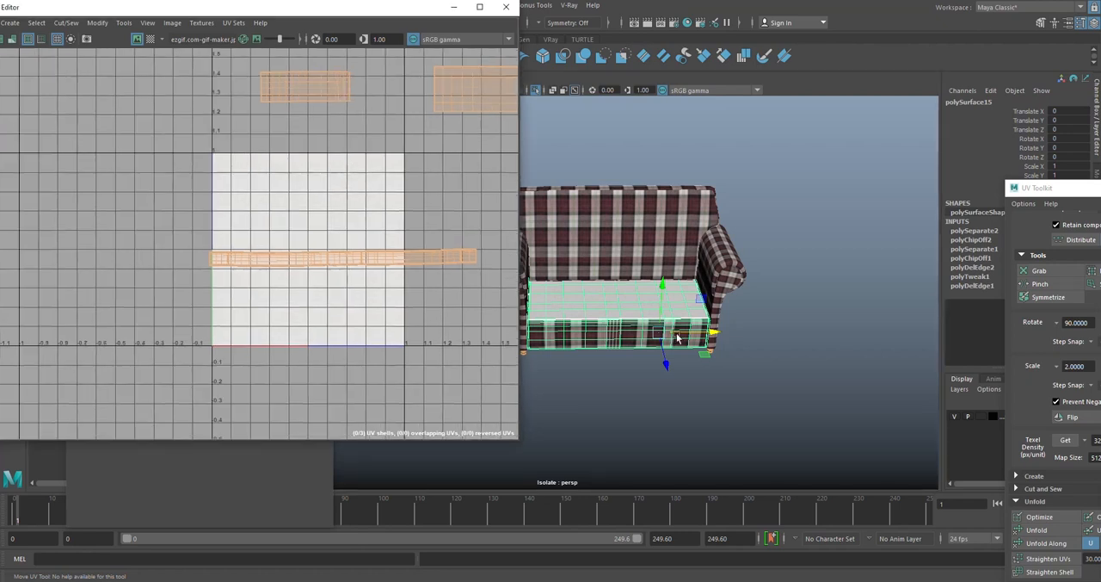
pyautogui.keyDown('alt'); pyautogui.moveTo(724, 268); pyautogui.dragTo(760, 236, button='middle'); pyautogui.keyUp('alt')
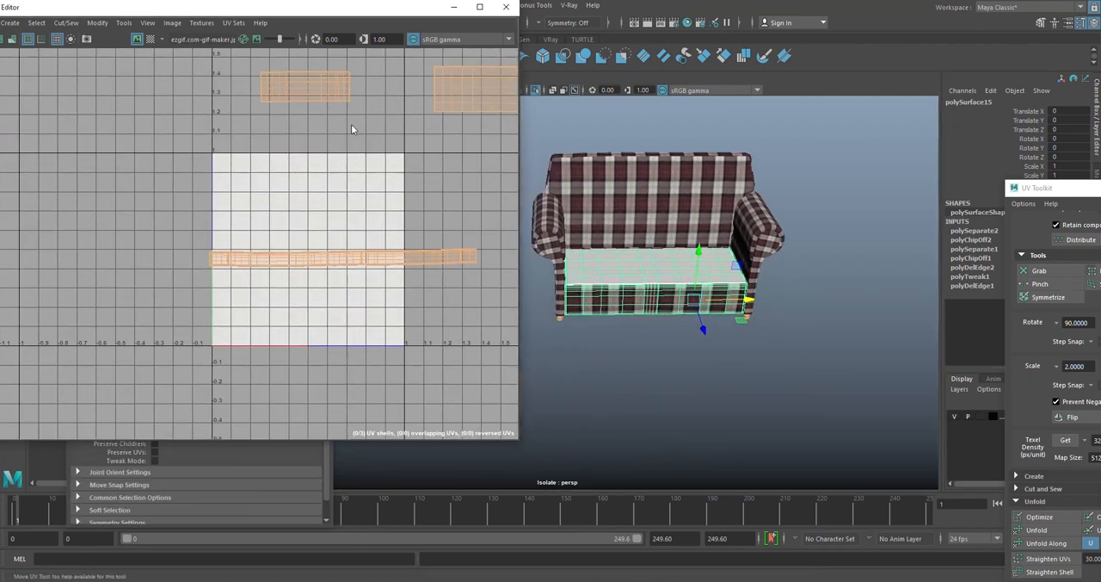
pyautogui.moveTo(351, 125)
pyautogui.mouseDown(button='right')
pyautogui.moveTo(351, 246)
pyautogui.moveTo(397, 361)
pyautogui.mouseUp(button='right')
pyautogui.moveTo(228, 99)
pyautogui.keyDown('alt'); pyautogui.mouseDown(button='middle')
pyautogui.moveTo(211, 148)
pyautogui.moveTo(89, 147)
pyautogui.mouseUp(button='middle'); pyautogui.keyUp('alt')
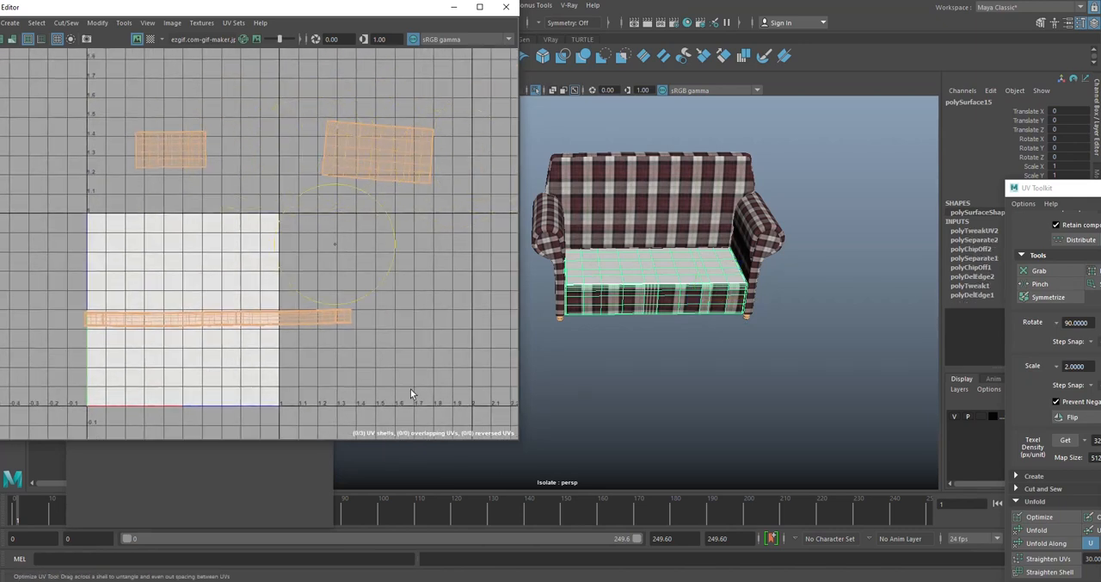
pyautogui.keyDown('alt'); pyautogui.moveTo(410, 394); pyautogui.dragTo(445, 370, button='middle'); pyautogui.keyUp('alt')
pyautogui.moveTo(89, 302); pyautogui.dragTo(383, 312)
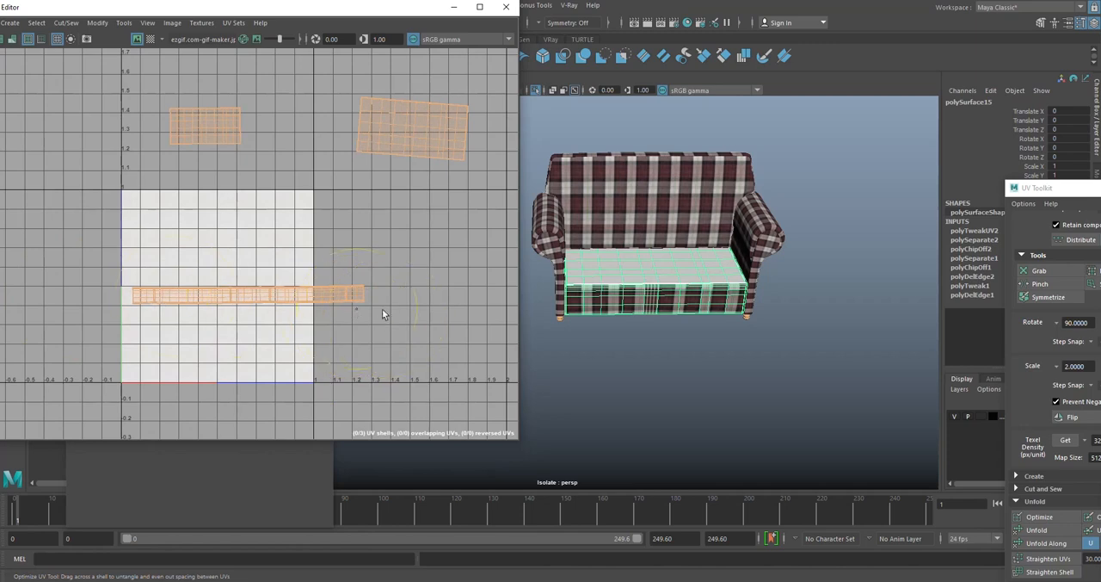
# - Try to move the small rectangular UV shell down onto the plaid texture tile
pyautogui.press('w')
pyautogui.moveTo(263, 313)
pyautogui.keyDown('alt'); pyautogui.mouseDown(button='middle')
pyautogui.moveTo(315, 290)
pyautogui.moveTo(318, 277)
pyautogui.mouseUp(button='middle'); pyautogui.keyUp('alt')
pyautogui.scroll(-1, 360, 322)
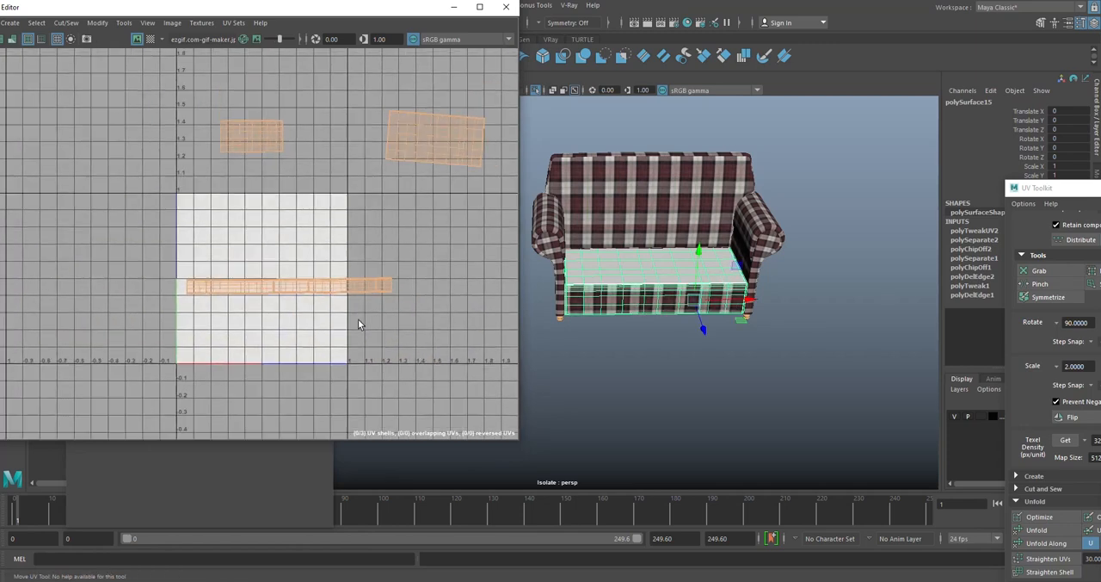
pyautogui.moveTo(315, 277); pyautogui.dragTo(266, 264, button='right')
pyautogui.click(270, 138)
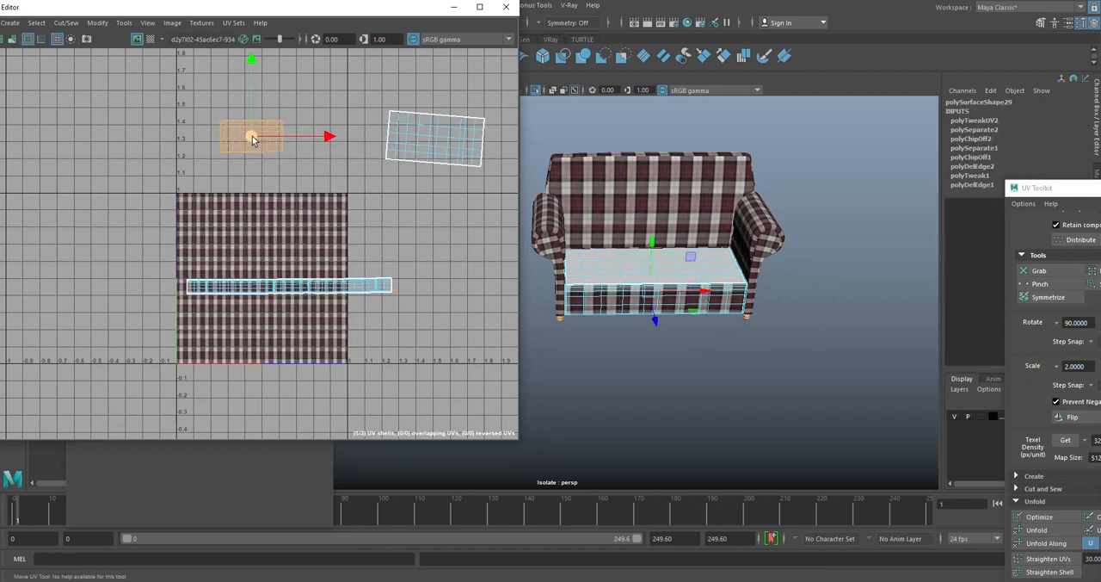
pyautogui.moveTo(252, 140); pyautogui.dragTo(228, 204)
pyautogui.hotkey('ctrl', 'z')
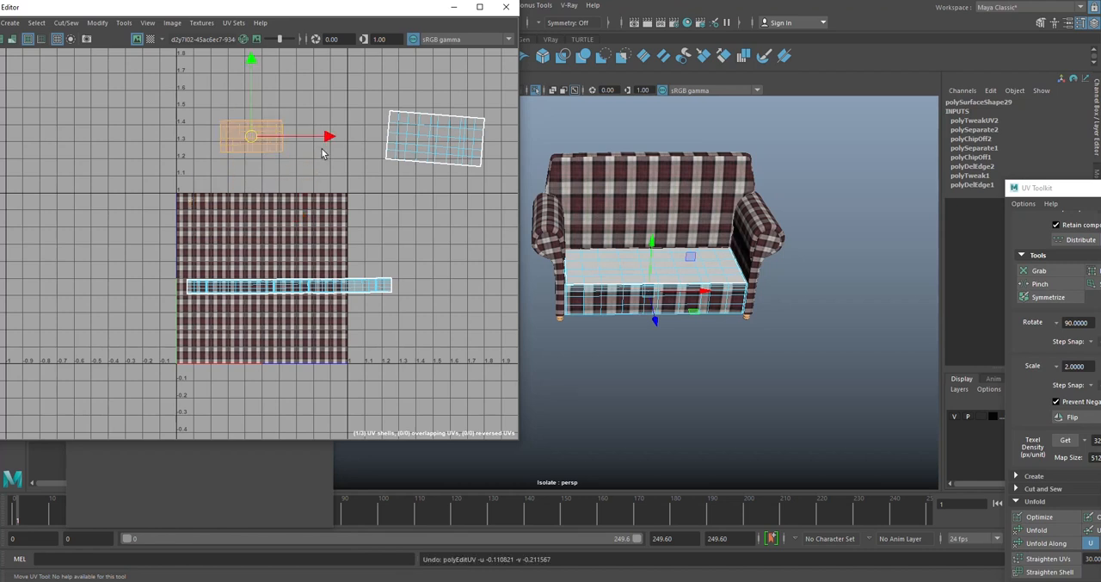
# - Rotate the tilted UV shell of the seat top until it is level
pyautogui.click(446, 140)
pyautogui.press('e')
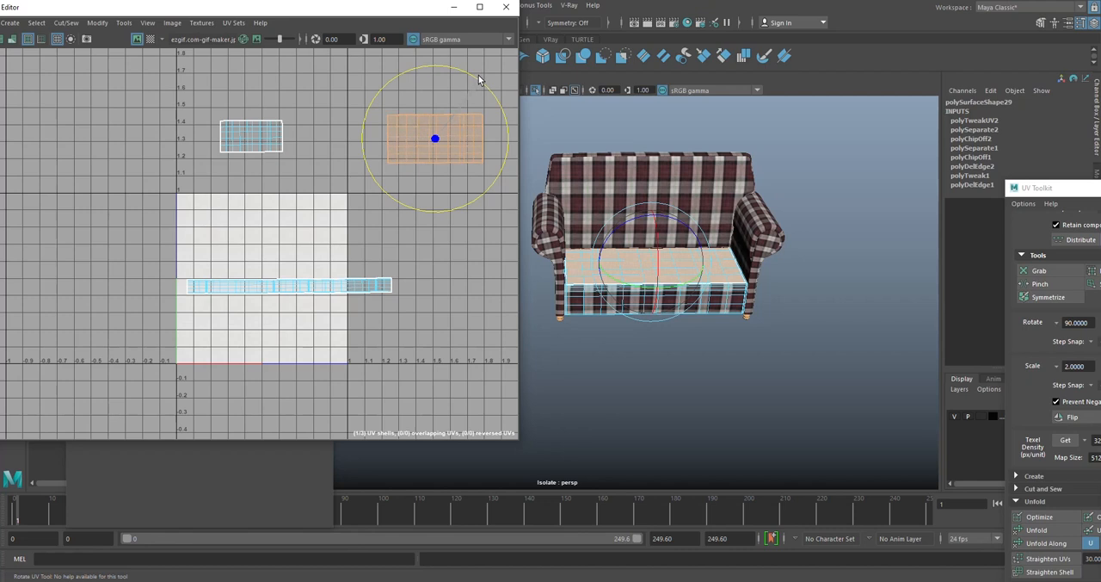
pyautogui.press('w')
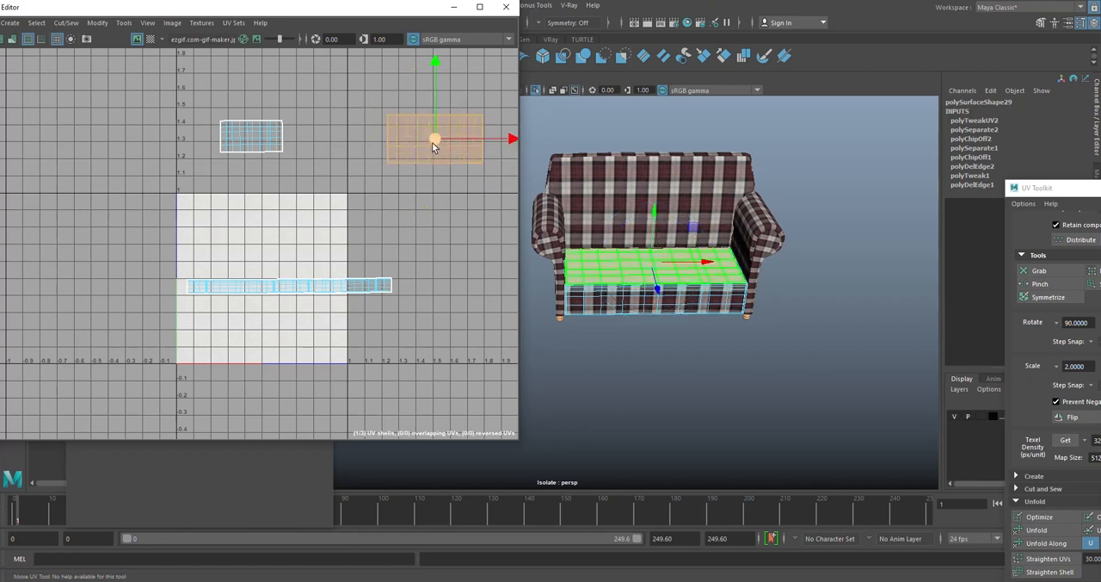
# - Move the seat-top UV shell beside the small rectangular shell, and shift both horizontally above the texture tile
pyautogui.click(293, 294)
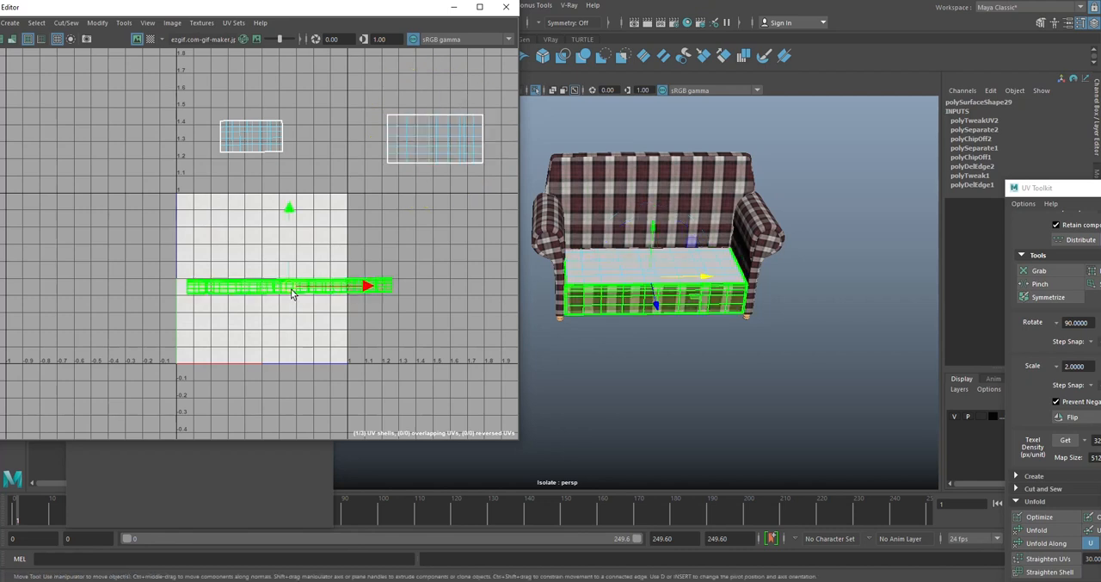
pyautogui.click(252, 135)
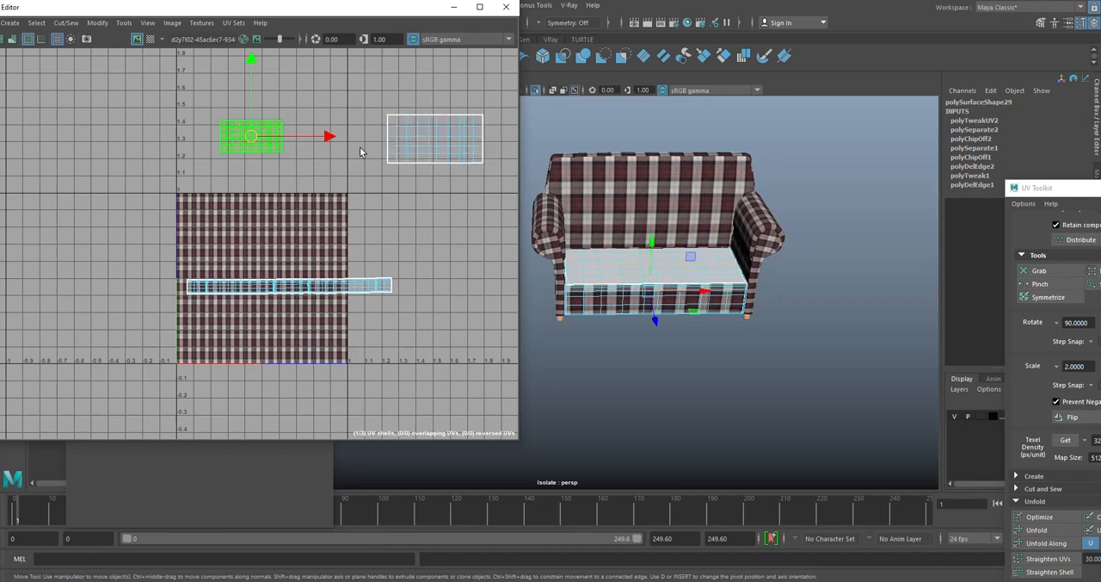
pyautogui.click(436, 138)
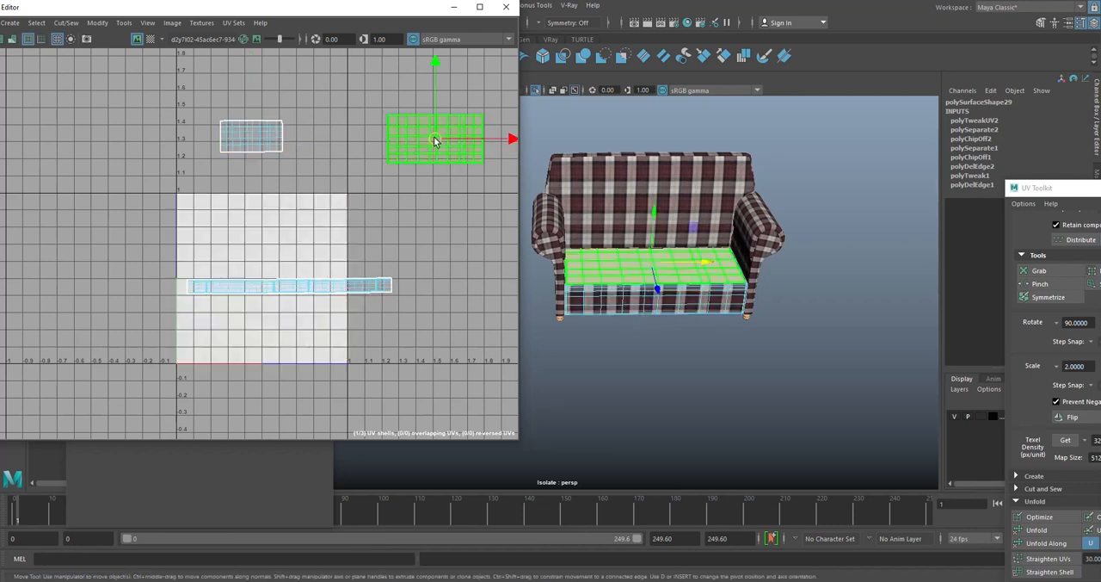
pyautogui.moveTo(437, 136); pyautogui.dragTo(344, 148)
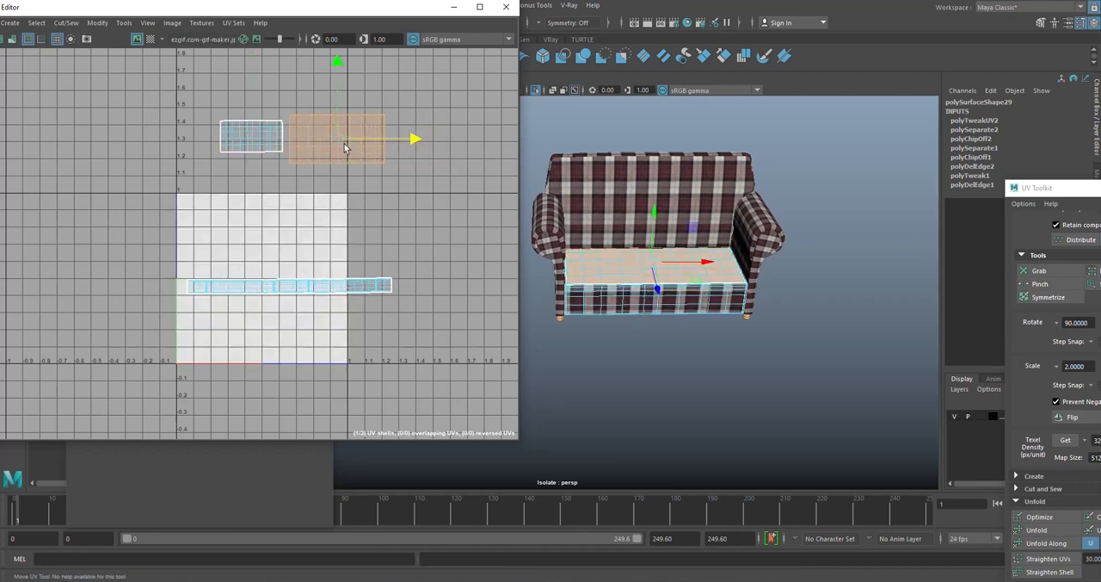
pyautogui.click(393, 189)
pyautogui.moveTo(209, 81); pyautogui.dragTo(309, 120)
pyautogui.moveTo(376, 138); pyautogui.dragTo(343, 139)
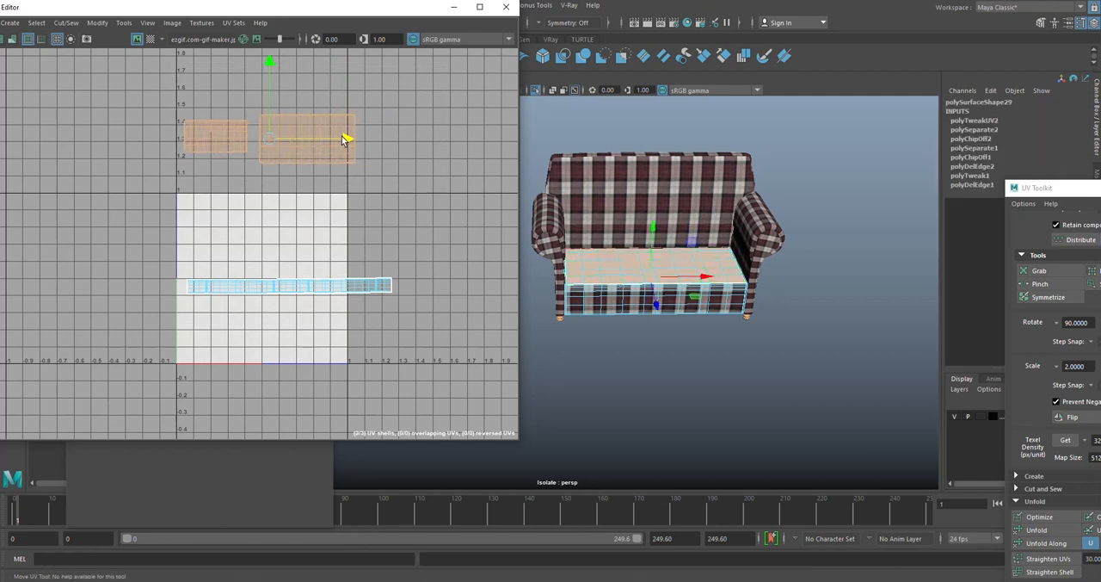
pyautogui.click(384, 189)
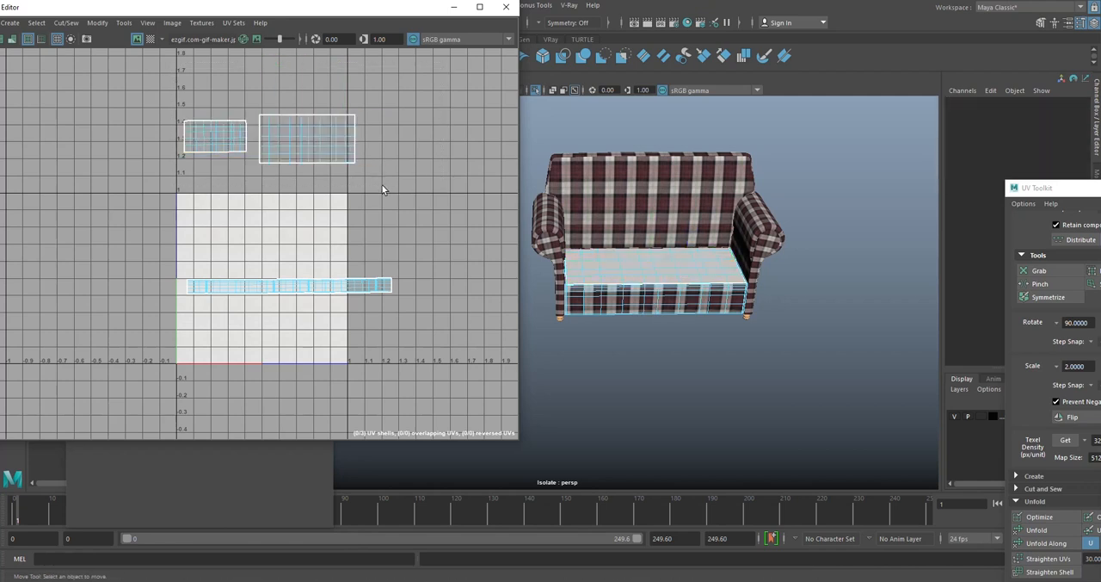
pyautogui.moveTo(291, 92); pyautogui.dragTo(329, 84, button='right')
# - Close the UV Editor and inspect the plaid pattern on the isolated two-seater frame
pyautogui.click(506, 7)
pyautogui.keyDown('alt'); pyautogui.moveTo(699, 214); pyautogui.dragTo(592, 215, button='middle'); pyautogui.keyUp('alt')
pyautogui.moveTo(592, 212); pyautogui.dragTo(640, 190, button='right')
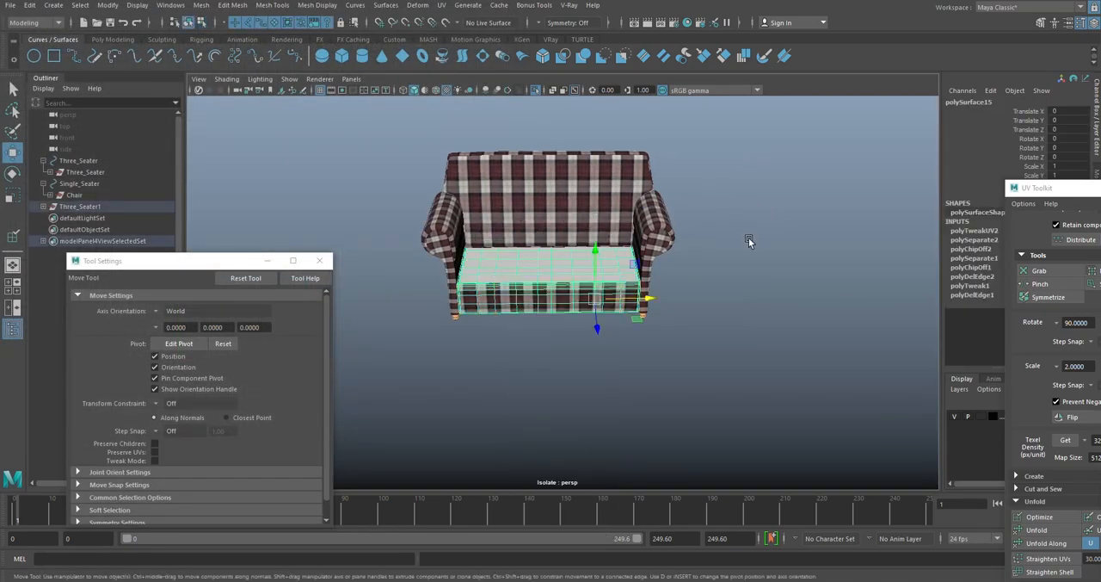
pyautogui.press('f')
pyautogui.keyDown('alt'); pyautogui.moveTo(569, 248); pyautogui.dragTo(605, 315); pyautogui.keyUp('alt')
pyautogui.scroll(4, 619, 261)
pyautogui.scroll(-4, 612, 295)
pyautogui.scroll(-5, 605, 314)
pyautogui.click(831, 290)
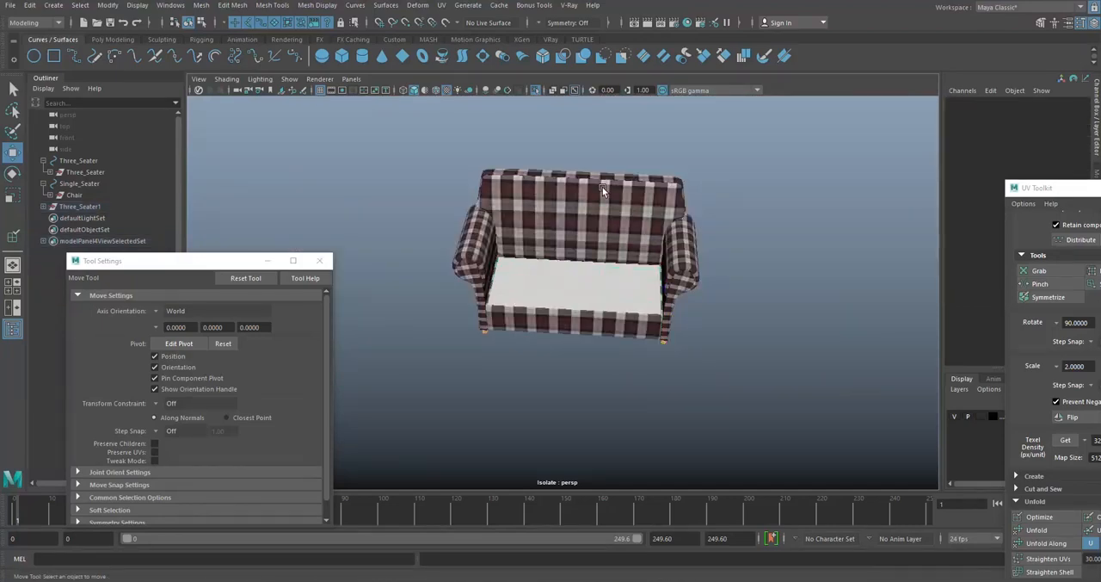
# - Select all pieces of the two-seater frame and combine them into a single mesh
pyautogui.click(690, 266)
pyautogui.moveTo(749, 116); pyautogui.dragTo(459, 386)
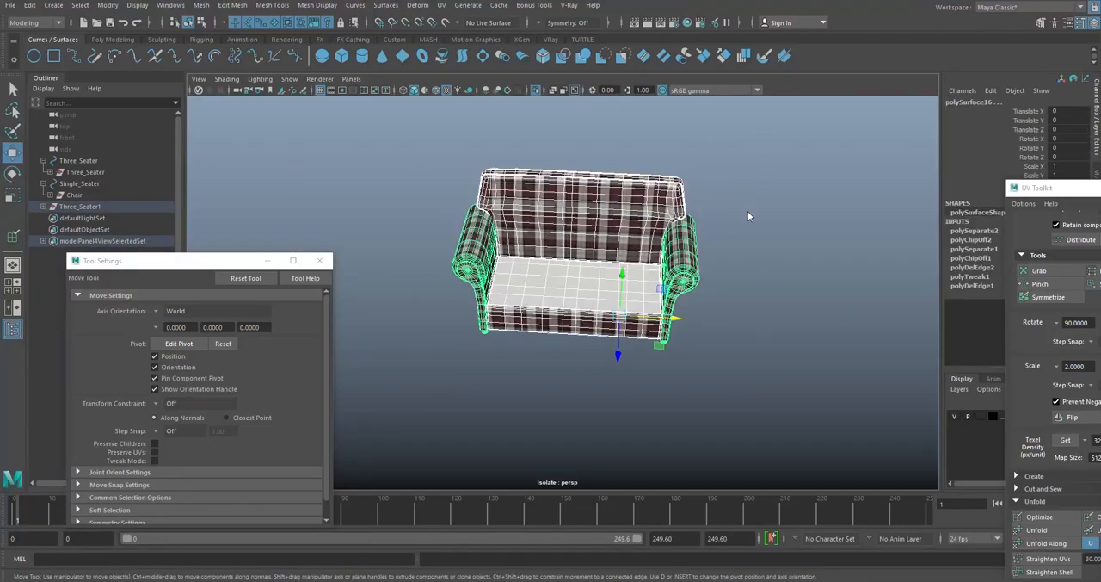
pyautogui.keyDown('shift'); pyautogui.moveTo(746, 256); pyautogui.dragTo(727, 456, button='right'); pyautogui.keyUp('shift')
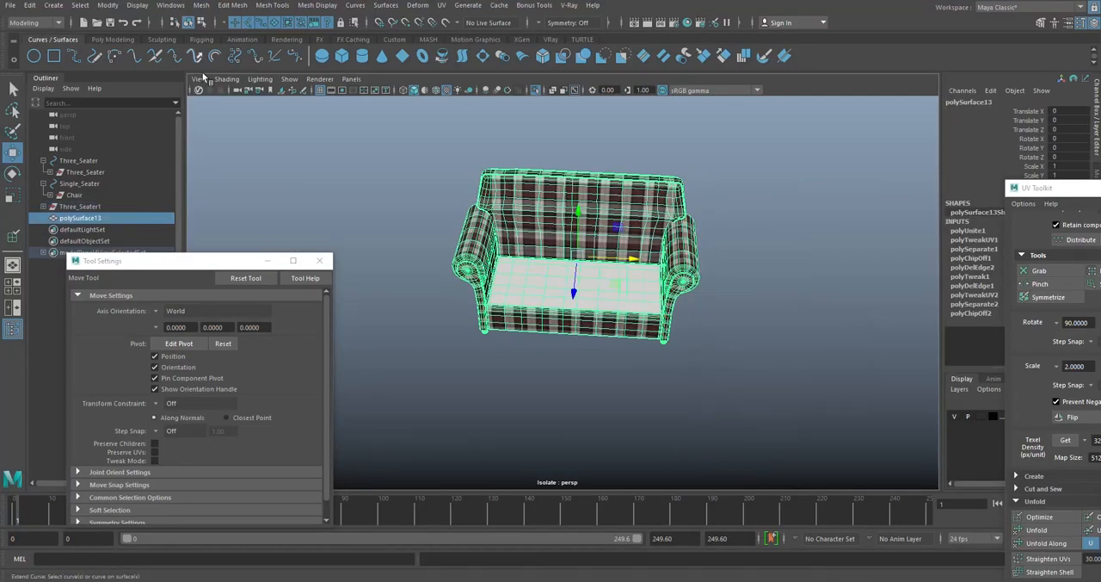
pyautogui.click(112, 39)
pyautogui.click(696, 172)
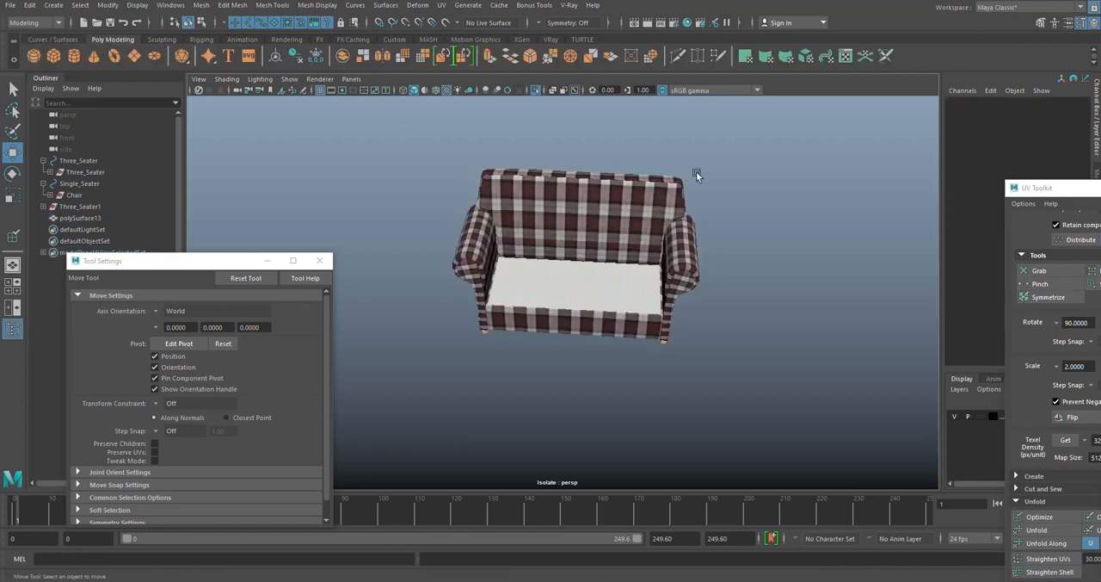
# - Turn off isolation and compare the plaid pattern across the armchair, three-seater and two-seater
pyautogui.click(537, 91)
pyautogui.keyDown('alt'); pyautogui.moveTo(745, 285); pyautogui.dragTo(769, 252); pyautogui.keyUp('alt')
pyautogui.scroll(4, 769, 252)
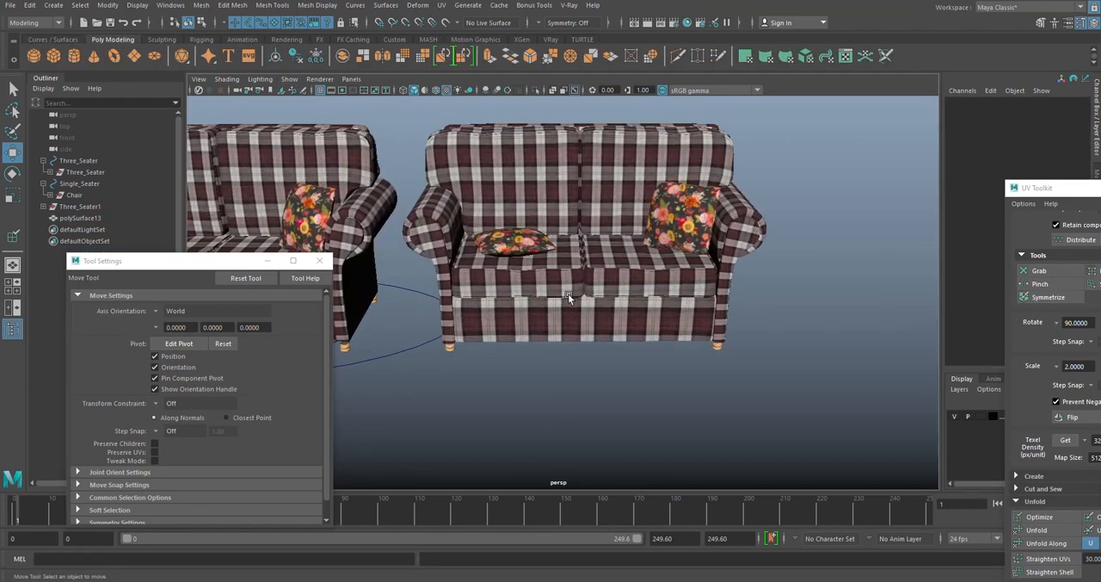
pyautogui.click(604, 272)
pyautogui.click(831, 224)
pyautogui.scroll(-5, 702, 236)
pyautogui.keyDown('alt'); pyautogui.moveTo(550, 205); pyautogui.dragTo(757, 181, button='middle'); pyautogui.keyUp('alt')
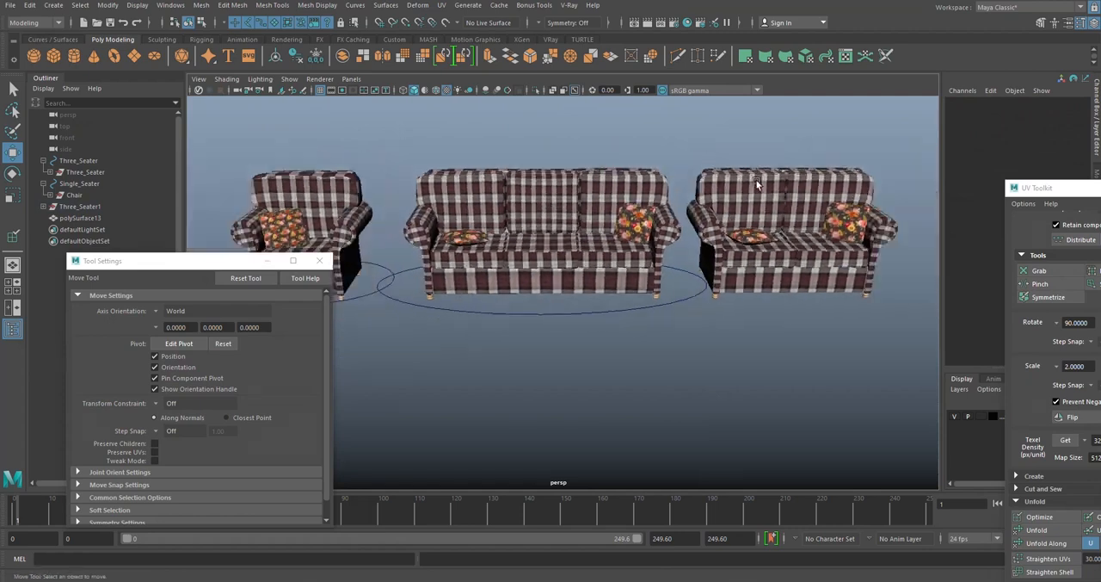
pyautogui.keyDown('alt'); pyautogui.moveTo(437, 176); pyautogui.dragTo(464, 209); pyautogui.keyUp('alt')
pyautogui.moveTo(213, 262); pyautogui.dragTo(186, 333)
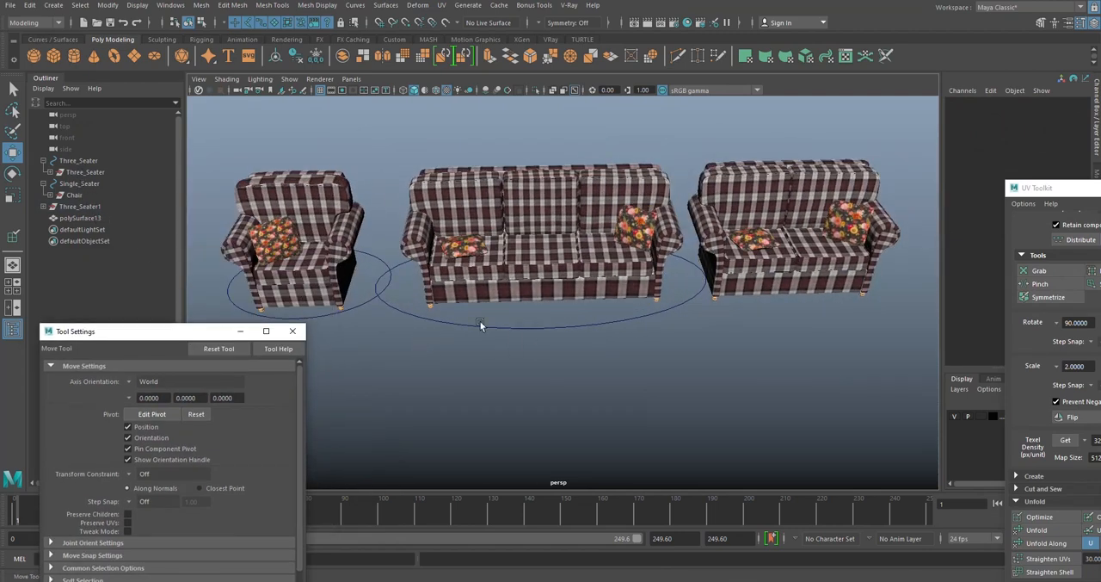
# - Duplicate the Three_Seater control circle and delete the duplicate's child sofa geometry
pyautogui.moveTo(611, 355); pyautogui.dragTo(579, 324)
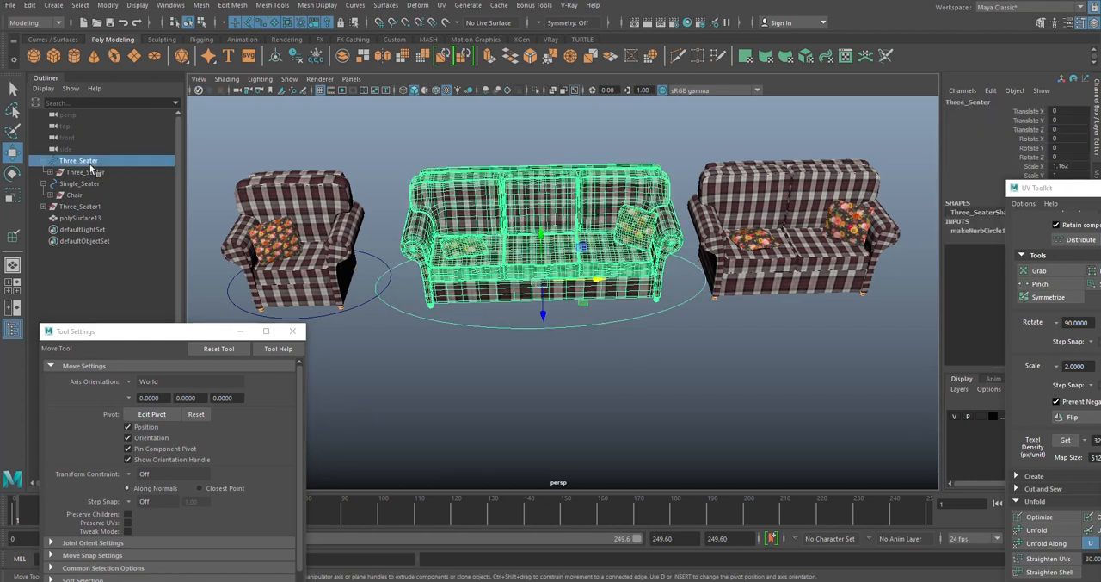
pyautogui.hotkey('ctrl', 'd')
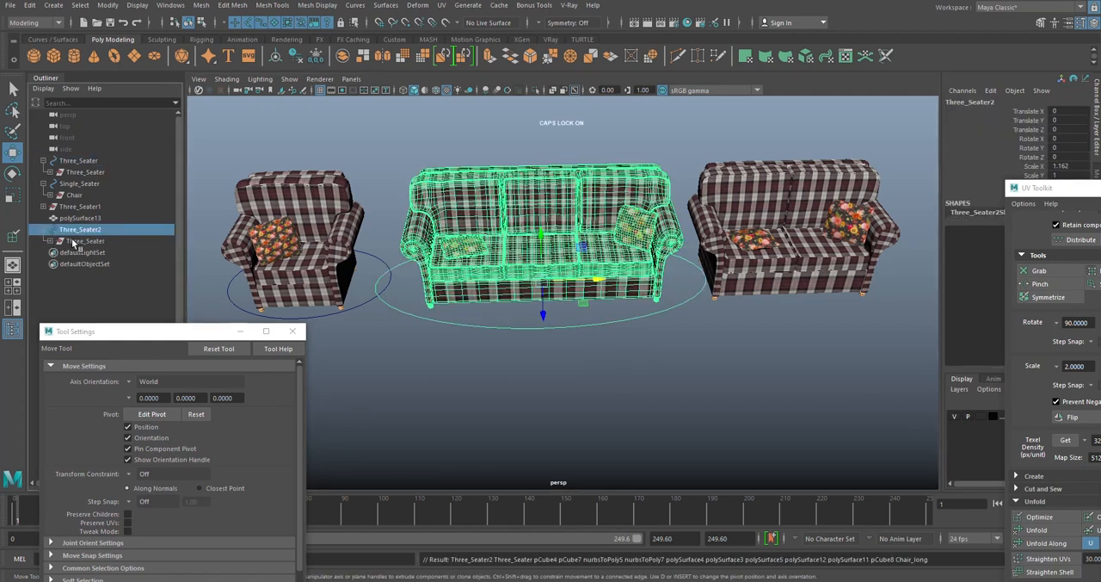
pyautogui.click(74, 242)
pyautogui.press('Delete')
pyautogui.click(74, 232)
pyautogui.scroll(-3, 617, 272)
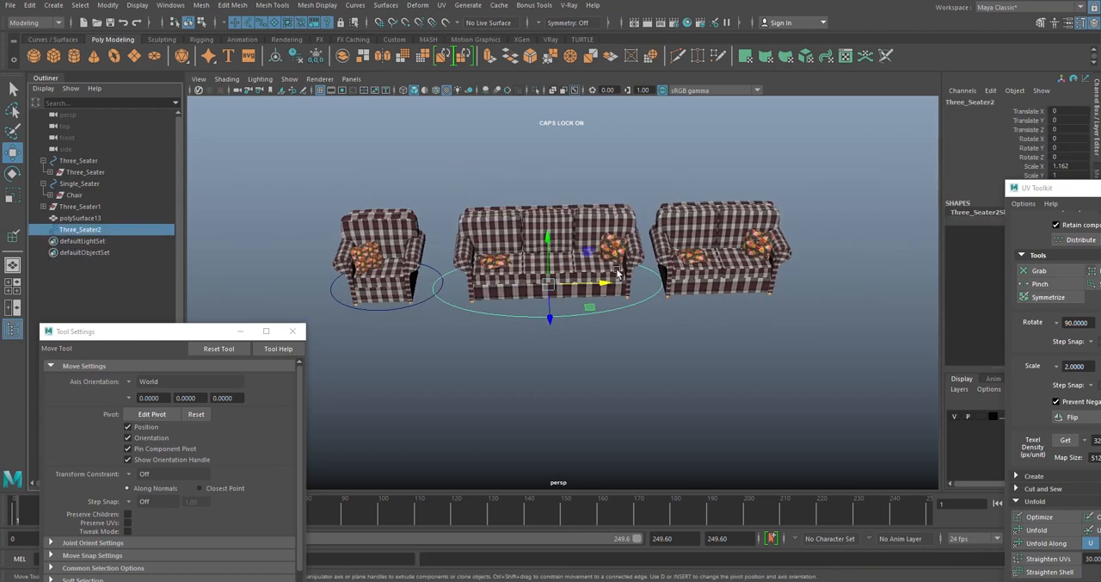
# - Move the duplicated control circle under the two-seater, scale it to fit around the sofa and freeze its transformations
pyautogui.keyDown('alt'); pyautogui.moveTo(617, 273); pyautogui.dragTo(782, 299); pyautogui.keyUp('alt')
pyautogui.keyDown('alt'); pyautogui.moveTo(833, 275); pyautogui.dragTo(693, 271, button='middle'); pyautogui.keyUp('alt')
pyautogui.scroll(4, 694, 272)
pyautogui.press('r')
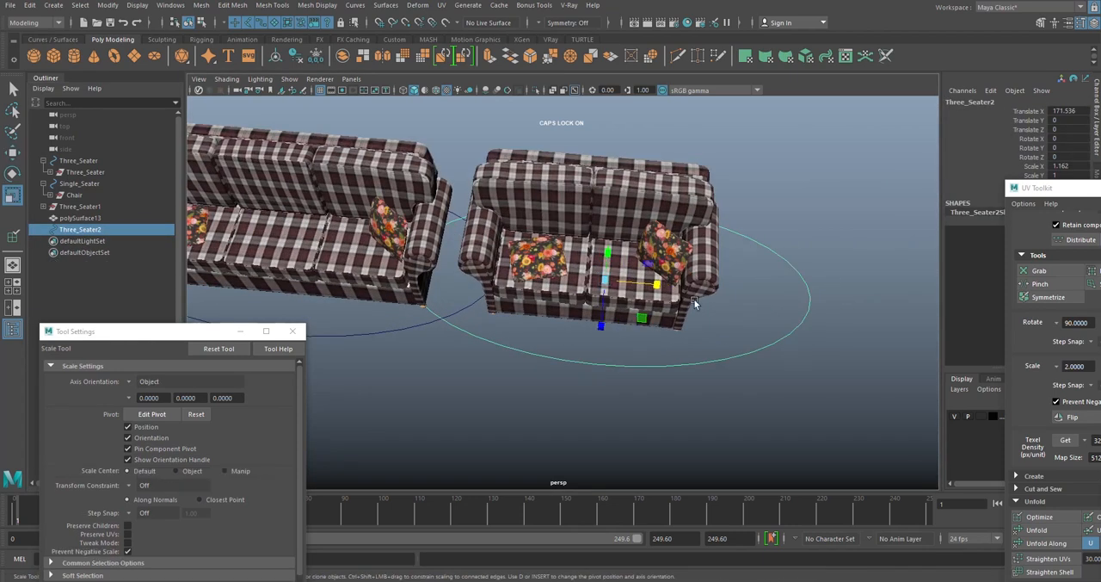
pyautogui.moveTo(657, 284); pyautogui.dragTo(581, 256)
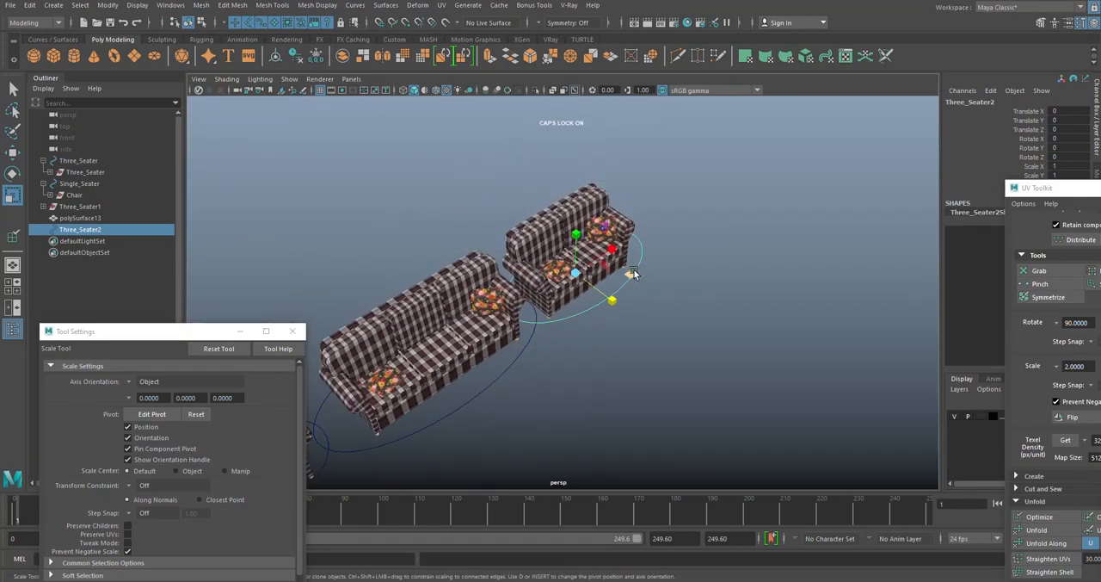
# - Freeze the transformations of the Three_Seater and Single_Seater control circles
pyautogui.keyDown('alt'); pyautogui.moveTo(634, 273); pyautogui.dragTo(691, 233, button='middle'); pyautogui.keyUp('alt')
pyautogui.click(531, 343)
pyautogui.click(319, 60)
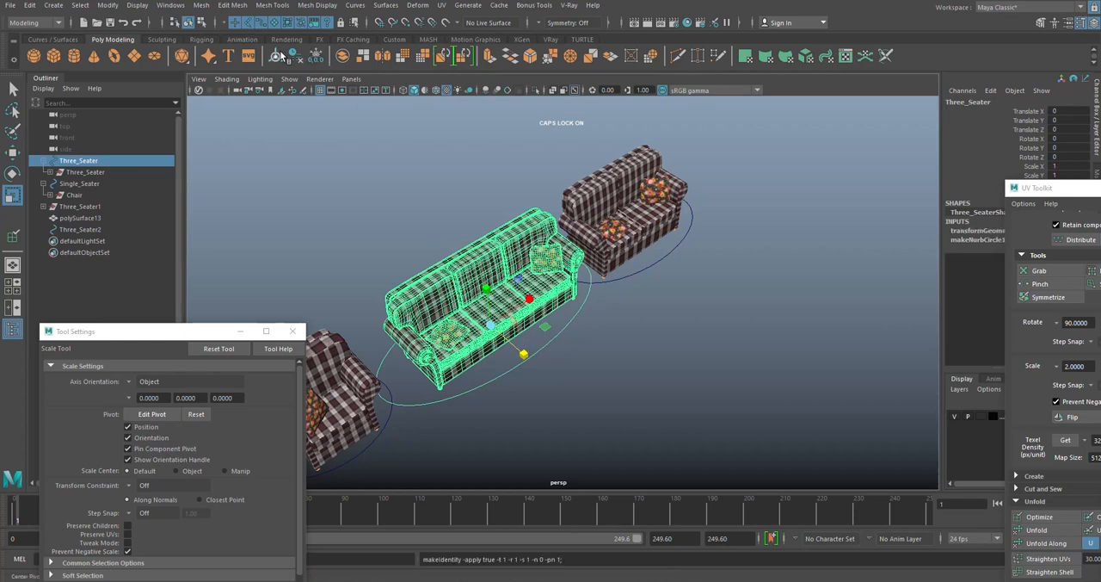
pyautogui.keyDown('alt'); pyautogui.moveTo(417, 468); pyautogui.dragTo(602, 393, button='middle'); pyautogui.keyUp('alt')
pyautogui.click(564, 371)
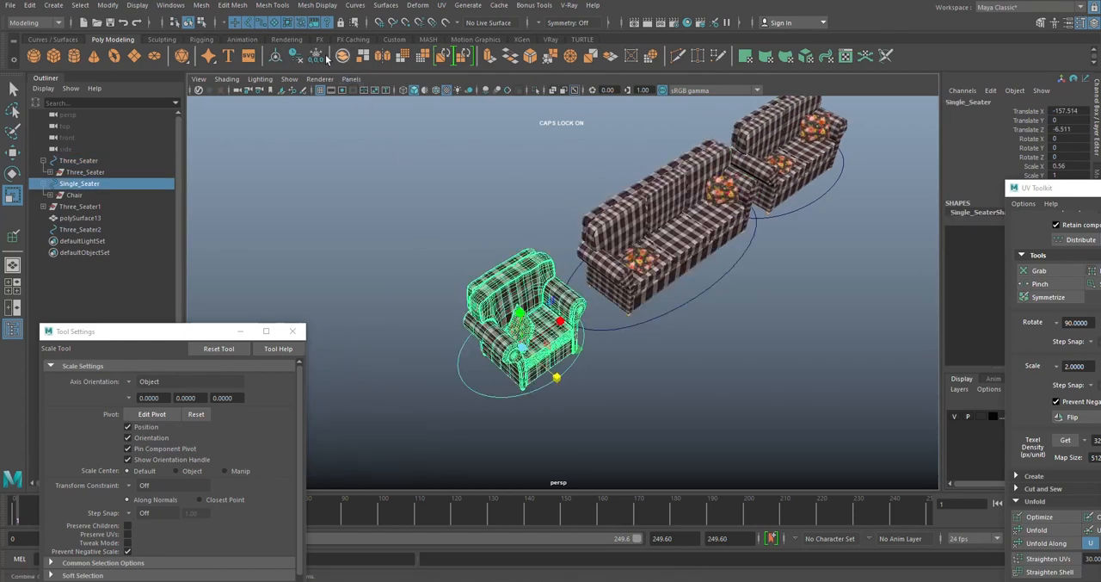
pyautogui.press('w')
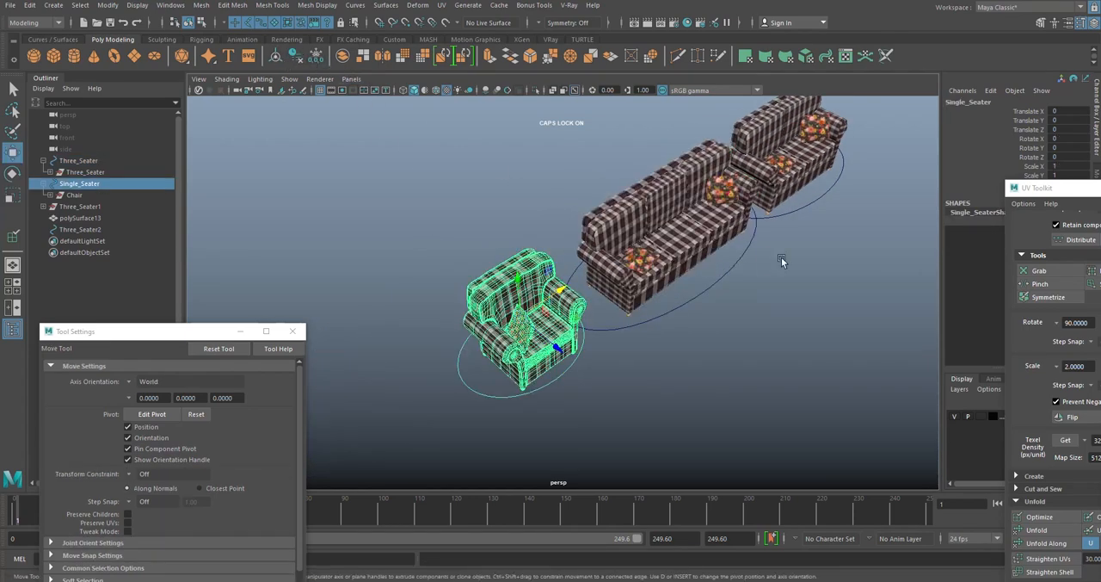
# - Rename the Three_Seater1 group, which holds the two-seater's cushions and pillows, to Two_Seater
pyautogui.keyDown('alt'); pyautogui.moveTo(781, 261); pyautogui.dragTo(541, 296); pyautogui.keyUp('alt')
pyautogui.click(553, 296)
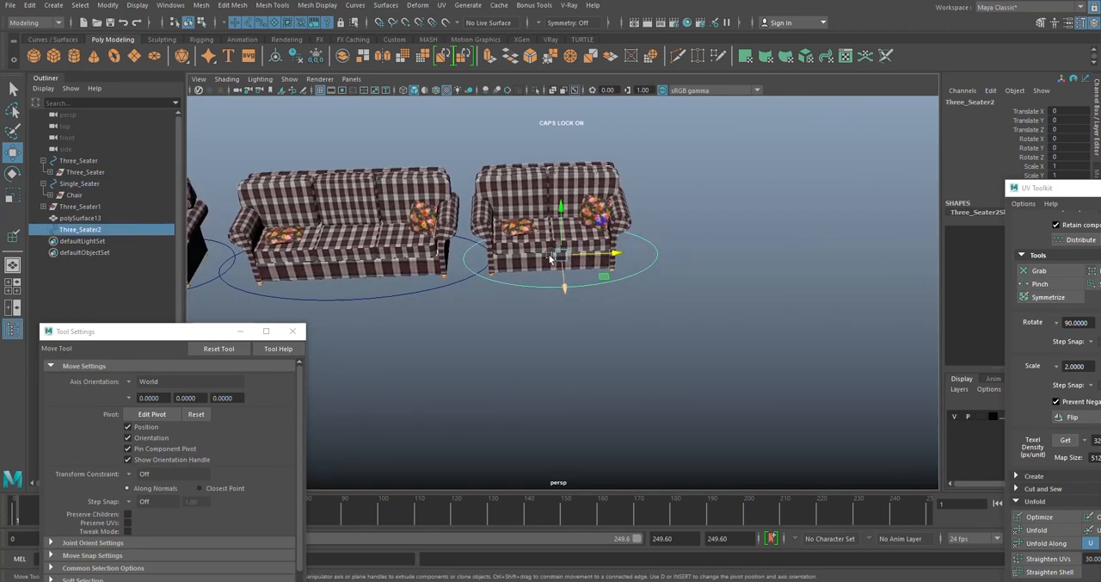
pyautogui.scroll(5, 231, 274)
pyautogui.click(61, 220)
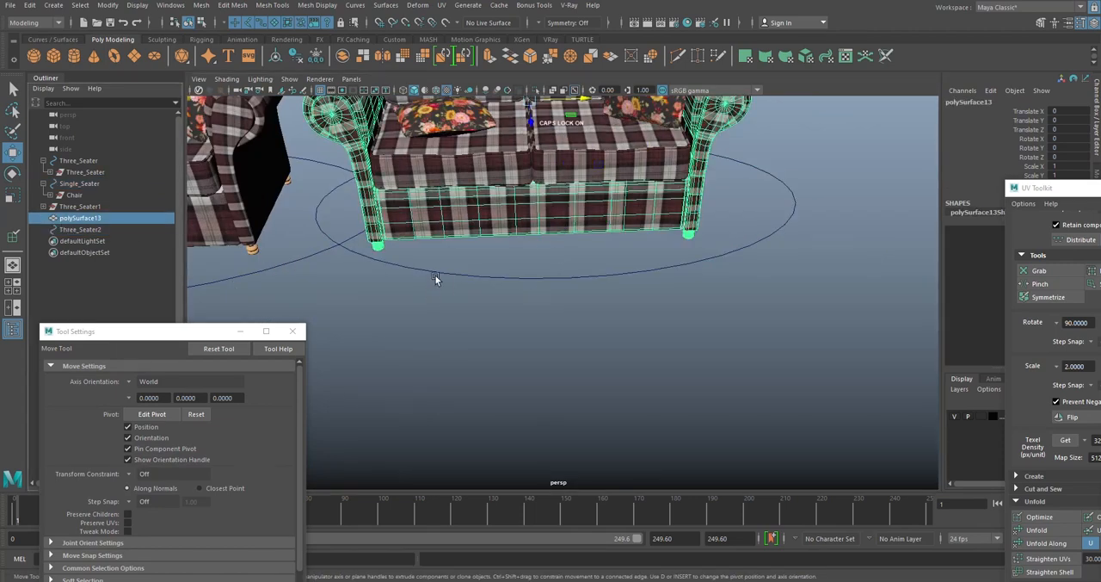
pyautogui.press('f')
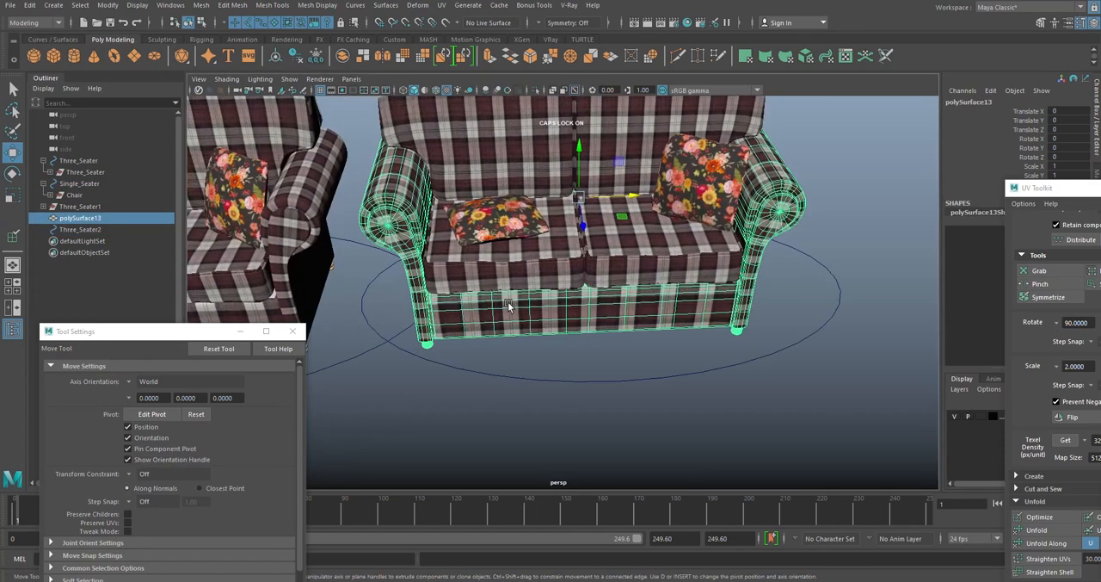
pyautogui.click(100, 206)
pyautogui.doubleClick(100, 206)
pyautogui.click(78, 207)
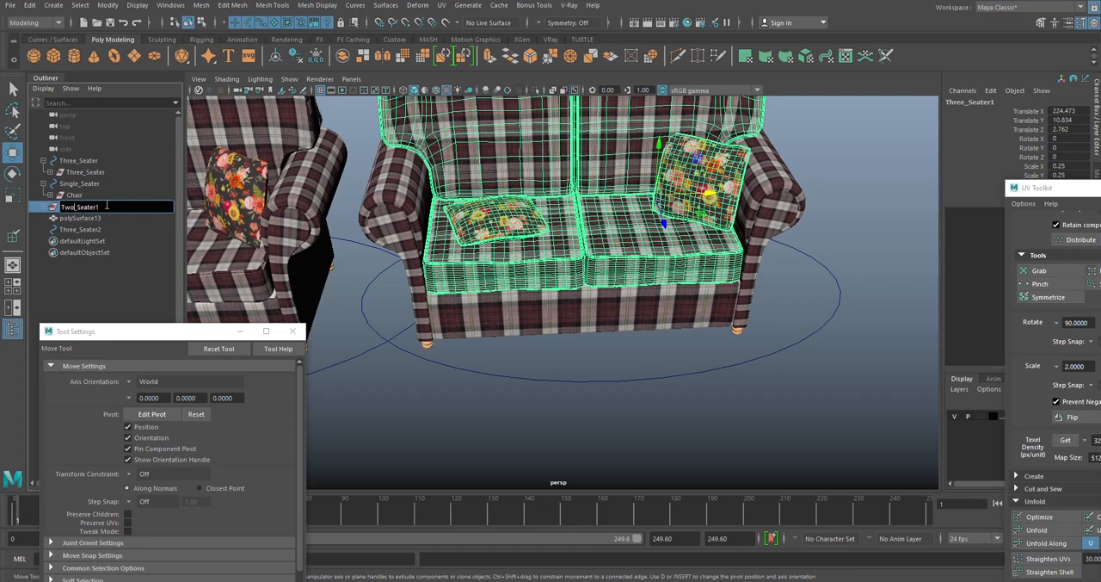
pyautogui.press('Return')
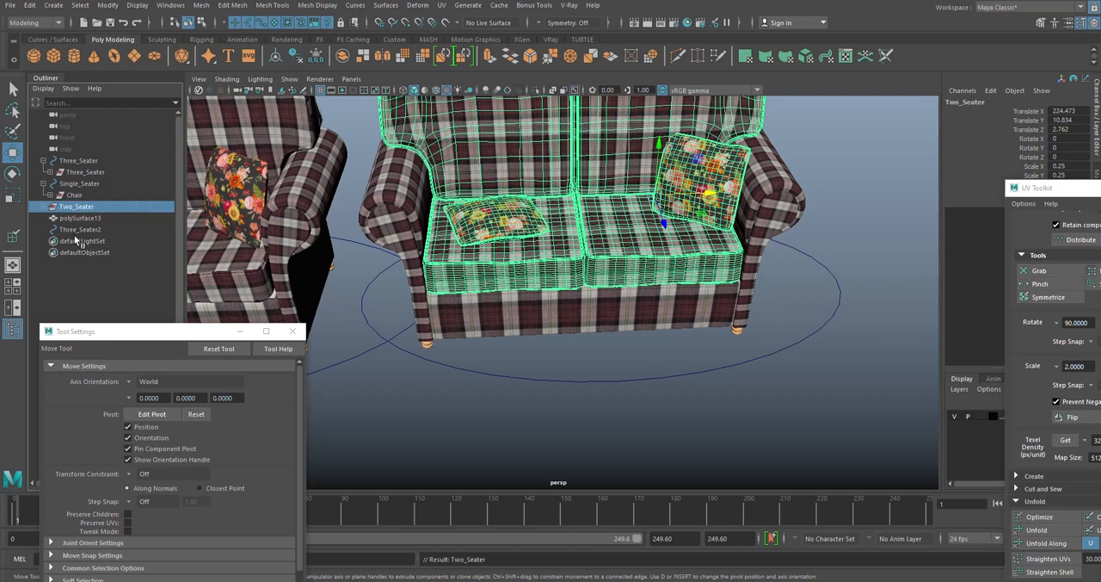
# - Move the combined frame mesh polySurface13 into the Two_Seater group
pyautogui.click(43, 207)
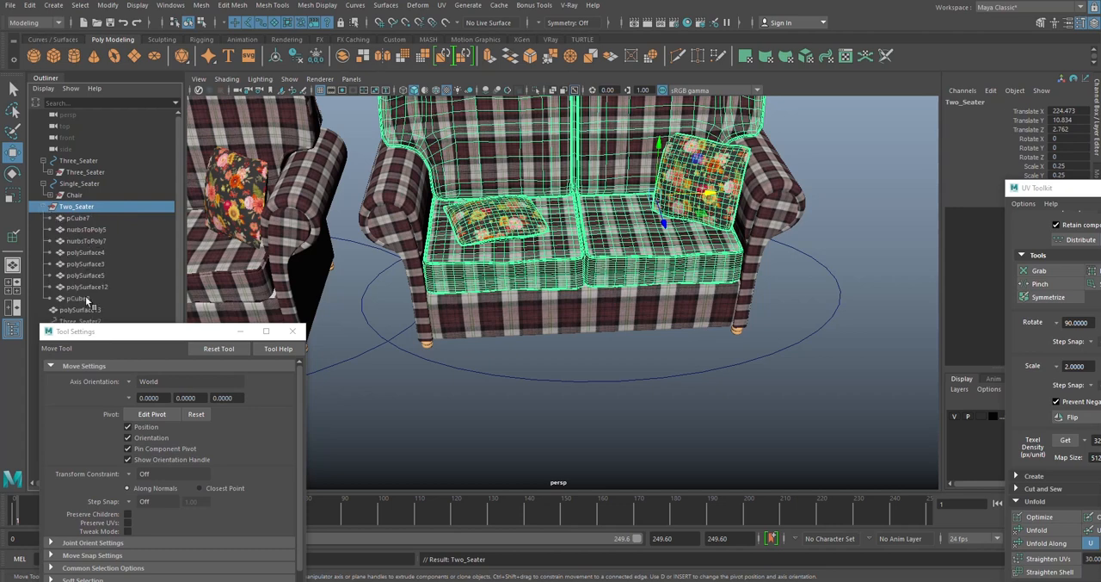
pyautogui.click(81, 309)
pyautogui.moveTo(91, 202); pyautogui.dragTo(86, 209, button='middle')
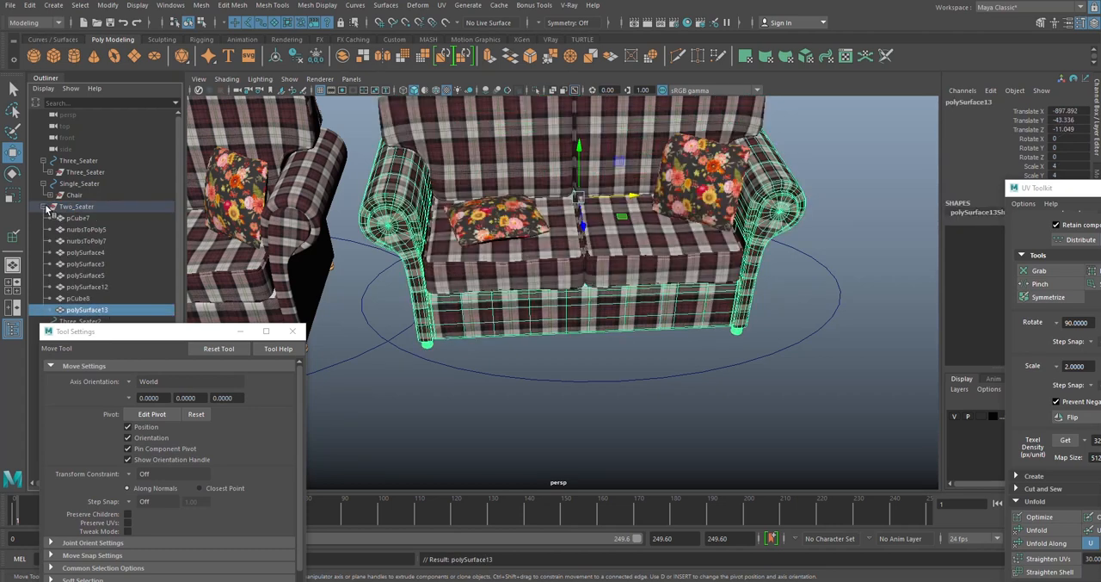
pyautogui.click(43, 208)
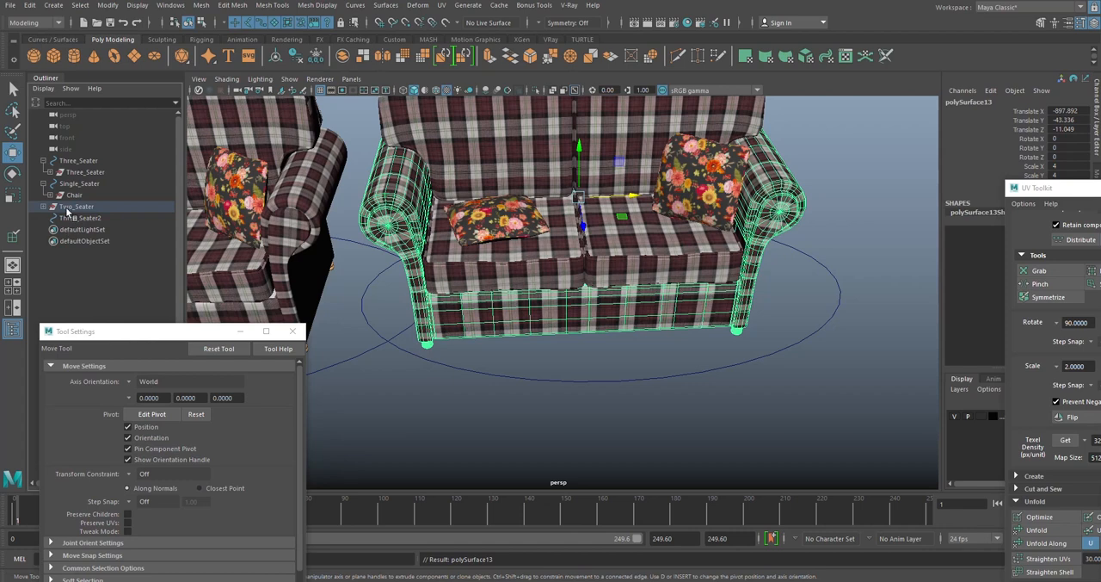
# - Parent the Two_Seater group under the Three_Seater2 control circle and rename that circle Two_Seater
pyautogui.click(68, 210)
pyautogui.moveTo(70, 210)
pyautogui.mouseDown(button='middle')
pyautogui.moveTo(80, 221)
pyautogui.moveTo(70, 221)
pyautogui.mouseUp(button='middle')
pyautogui.doubleClick(75, 209)
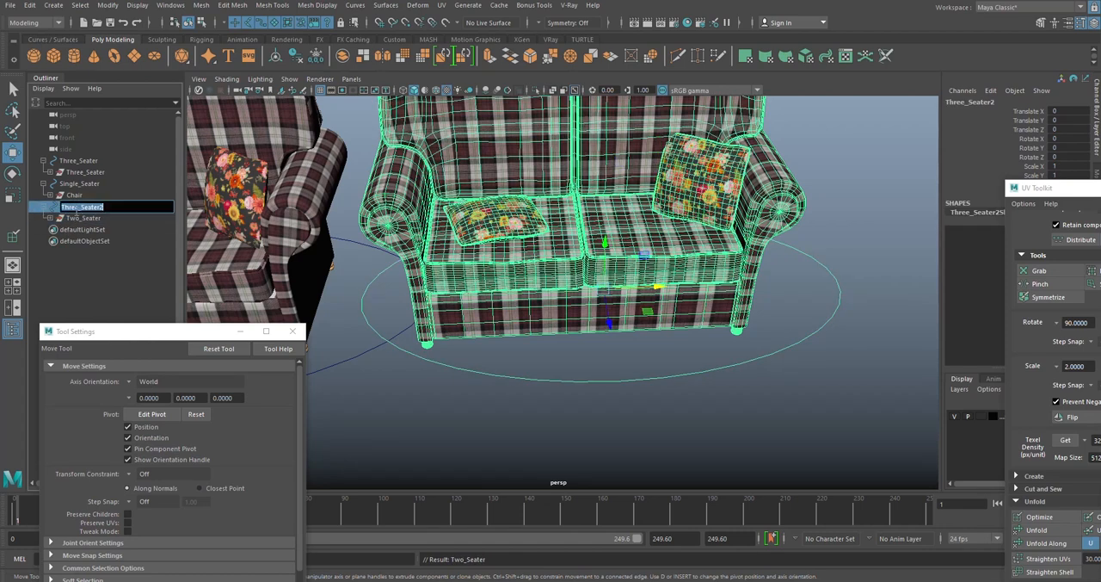
pyautogui.click(79, 208)
pyautogui.press('Return')
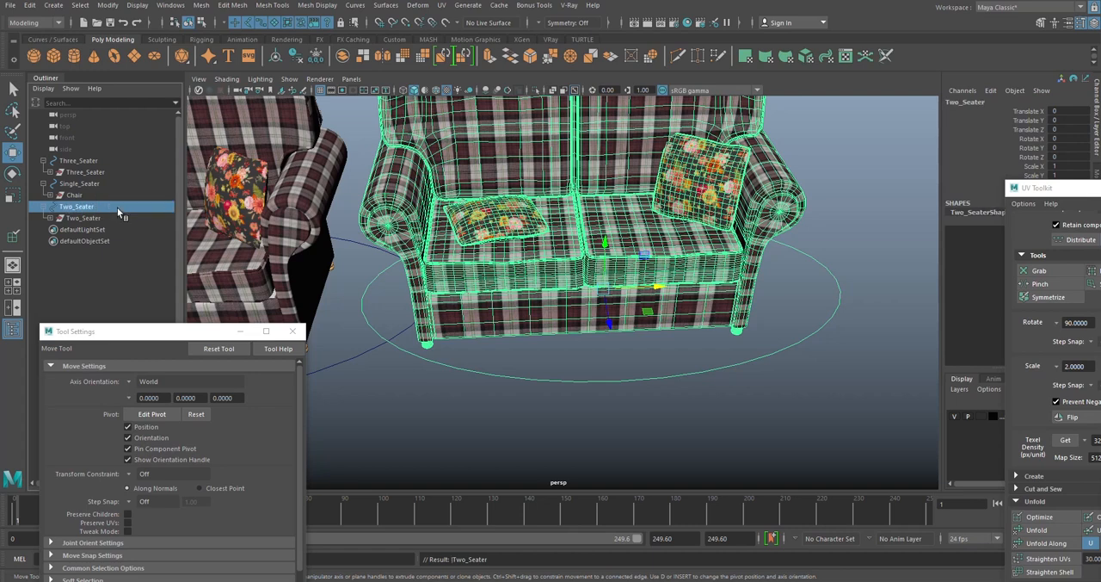
# - Draw a large polygon plane on the grid as a floor around the sofa set
pyautogui.click(99, 269)
pyautogui.scroll(-5, 607, 269)
pyautogui.scroll(-5, 649, 360)
pyautogui.keyDown('alt'); pyautogui.moveTo(563, 271); pyautogui.dragTo(641, 233, button='middle'); pyautogui.keyUp('alt')
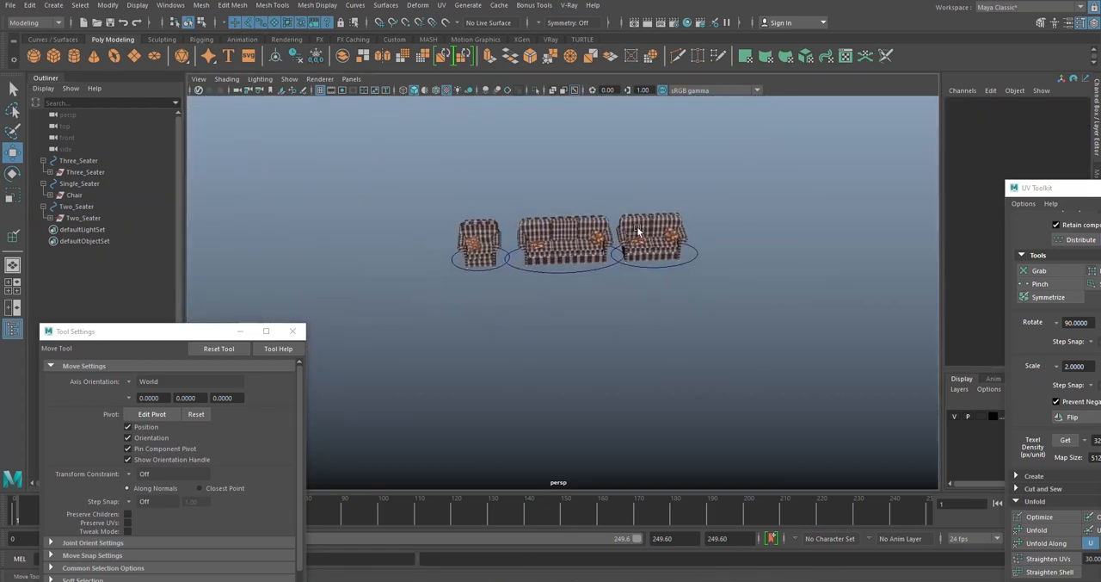
pyautogui.scroll(3, 621, 234)
pyautogui.moveTo(627, 236)
pyautogui.keyDown('alt'); pyautogui.mouseDown()
pyautogui.moveTo(617, 189)
pyautogui.moveTo(608, 245)
pyautogui.moveTo(619, 251)
pyautogui.mouseUp(); pyautogui.keyUp('alt')
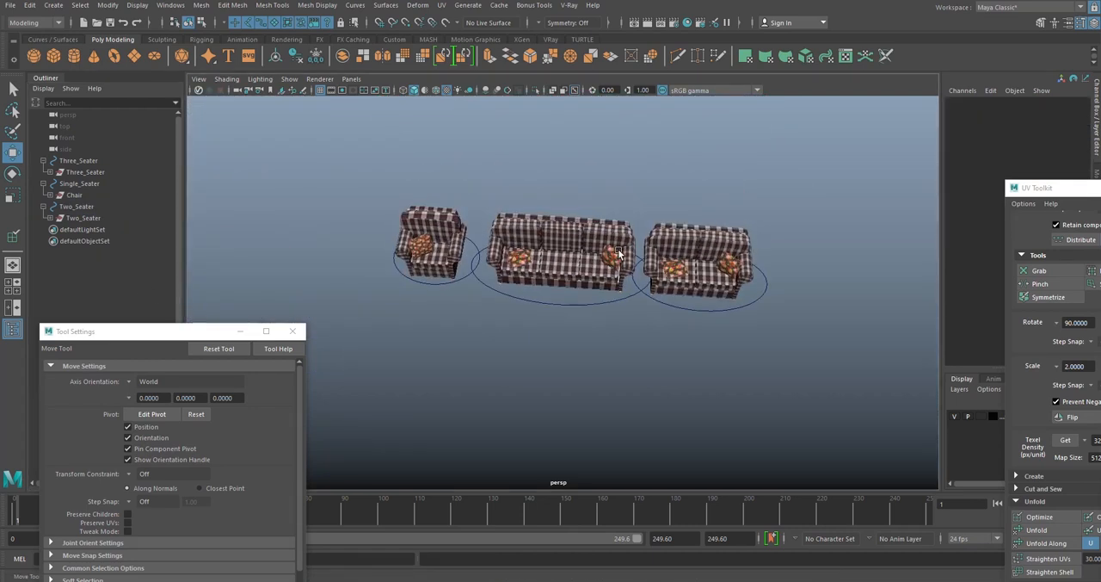
pyautogui.scroll(-3, 440, 177)
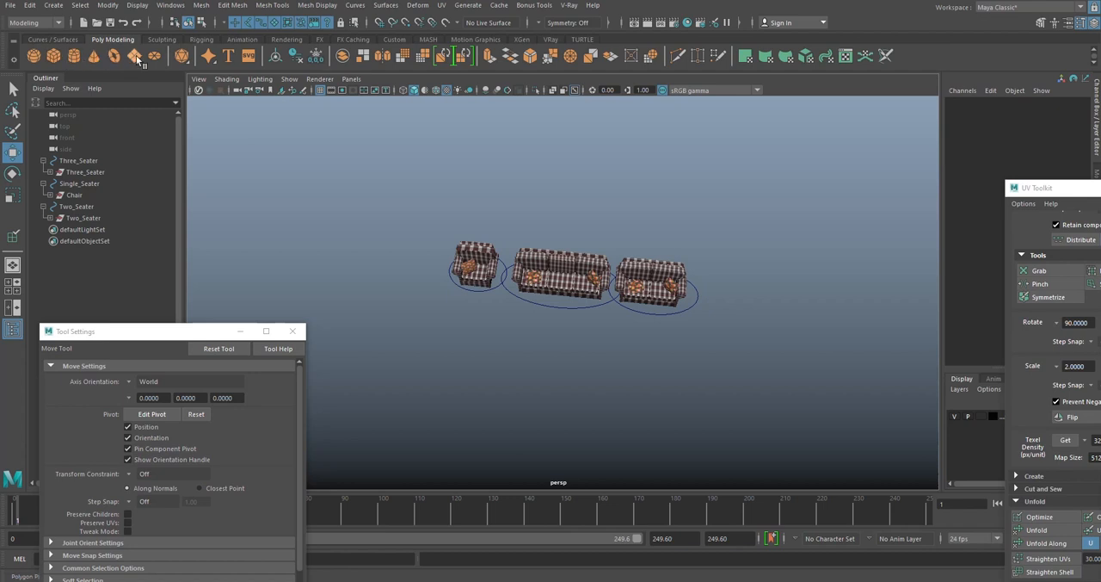
pyautogui.scroll(3, 500, 272)
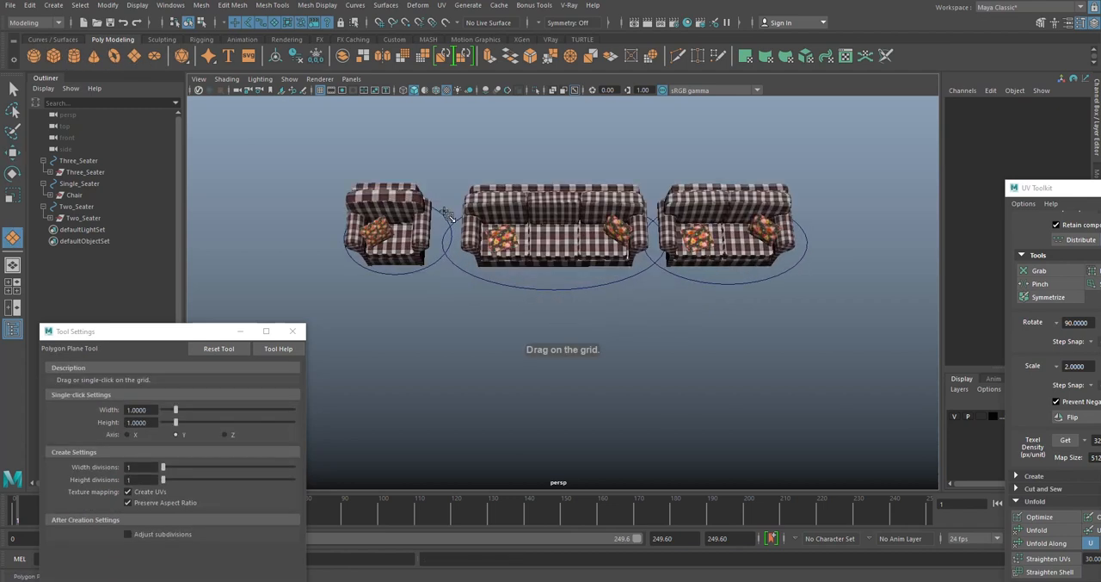
pyautogui.moveTo(445, 209); pyautogui.dragTo(903, 466)
pyautogui.scroll(-4, 694, 372)
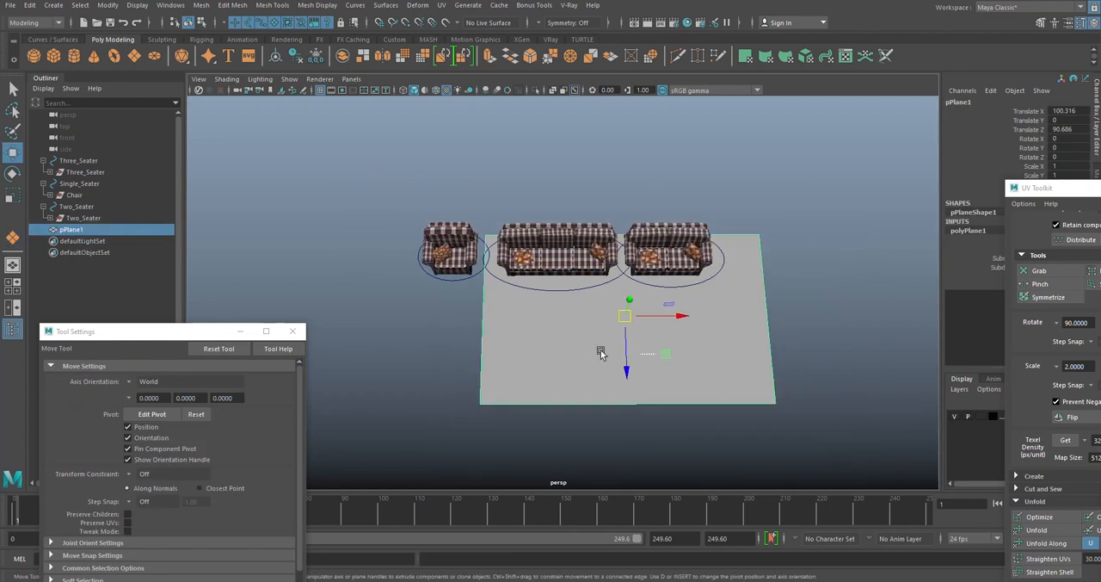
# - Center the floor plane under the three sofas and scale it up so it extends beyond all of them
pyautogui.moveTo(667, 354); pyautogui.dragTo(605, 319)
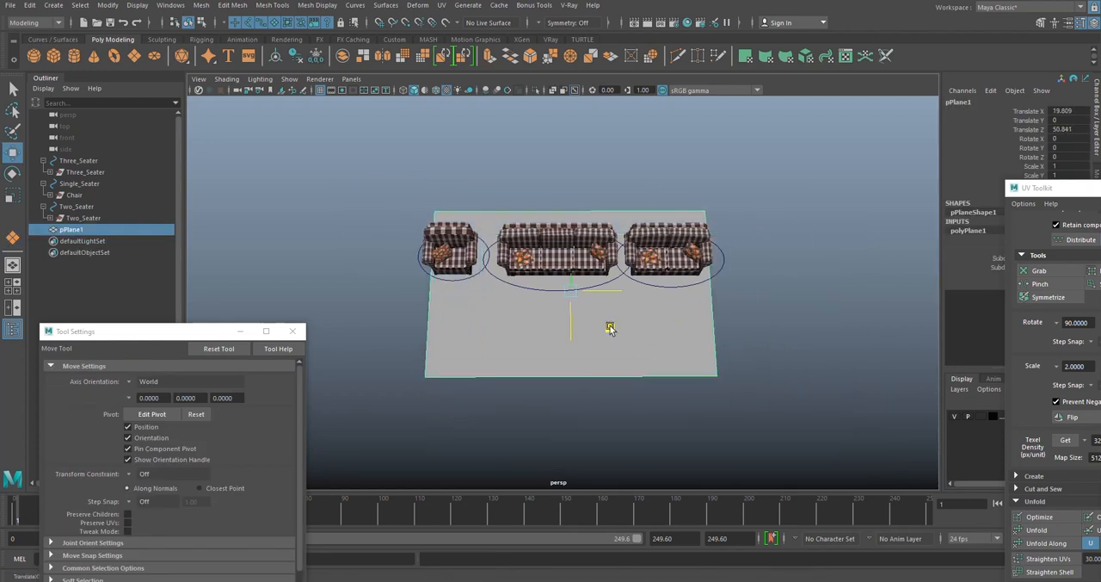
pyautogui.press('r')
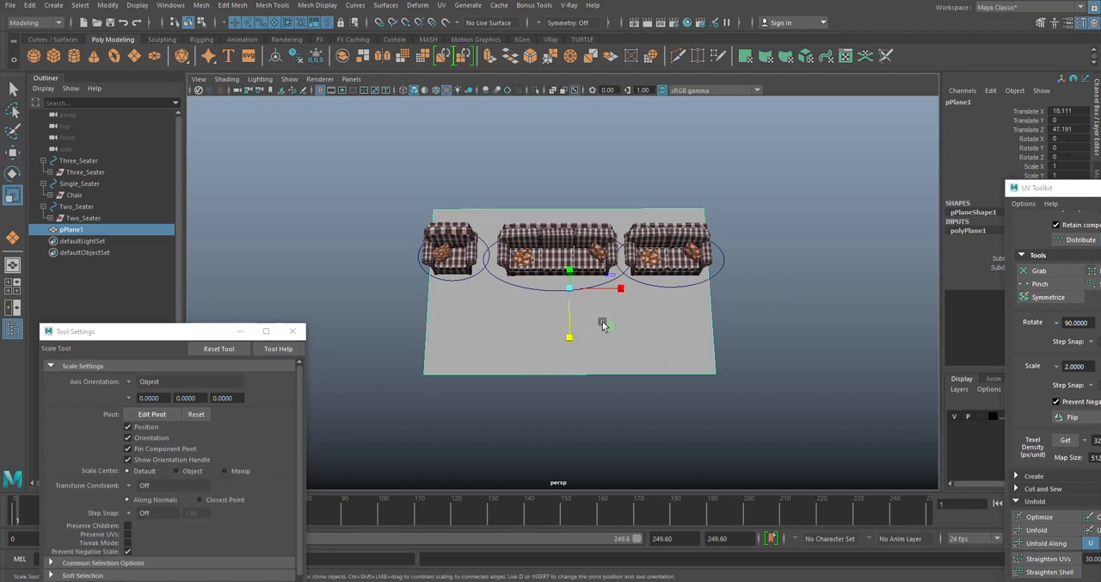
pyautogui.moveTo(602, 323)
pyautogui.mouseDown()
pyautogui.moveTo(617, 334)
pyautogui.moveTo(606, 329)
pyautogui.mouseUp()
pyautogui.click(785, 220)
pyautogui.scroll(5, 711, 284)
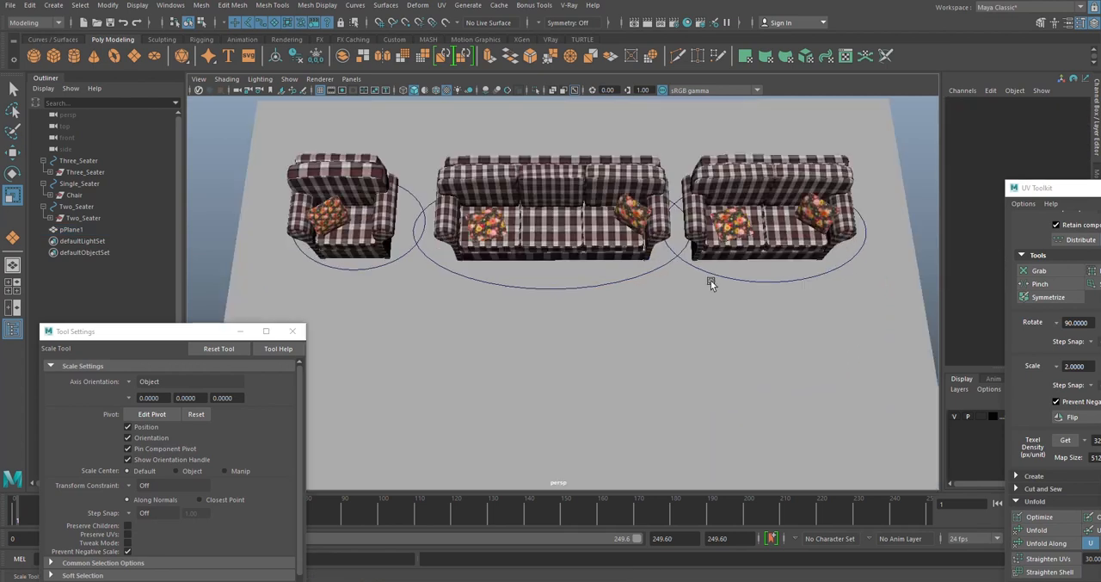
# - Rotate the two-seater about -90 degrees around Y and move it forward to face inward beside the three-seater
pyautogui.click(731, 279)
pyautogui.scroll(-5, 731, 284)
pyautogui.press('e')
pyautogui.moveTo(715, 306); pyautogui.dragTo(620, 307)
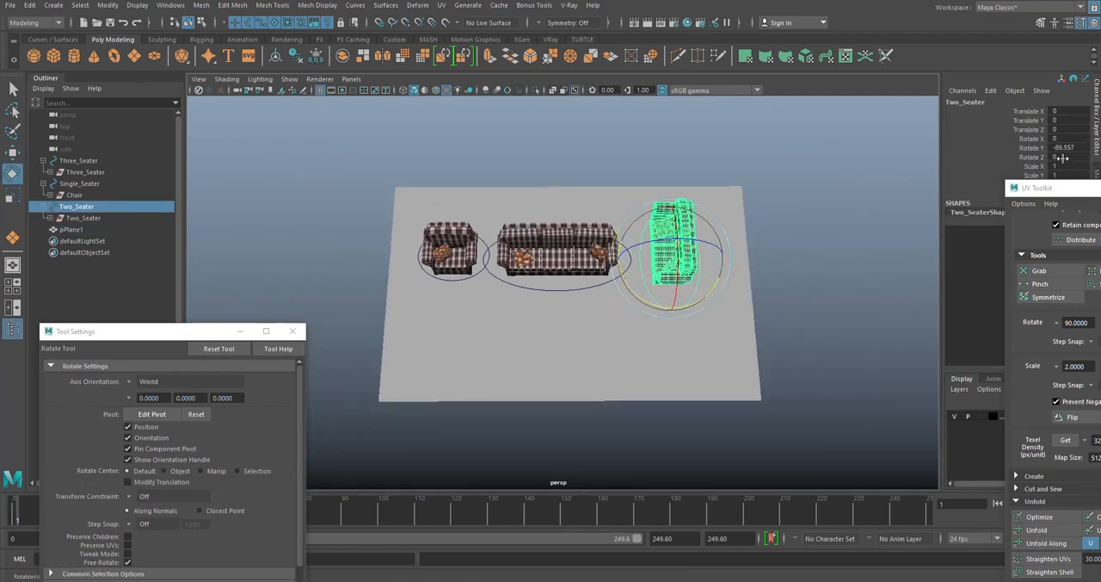
pyautogui.press('Return')
pyautogui.keyDown('alt'); pyautogui.moveTo(710, 289); pyautogui.dragTo(664, 285, button='middle'); pyautogui.keyUp('alt')
pyautogui.press('w')
pyautogui.moveTo(633, 368); pyautogui.dragTo(649, 369)
pyautogui.click(808, 299)
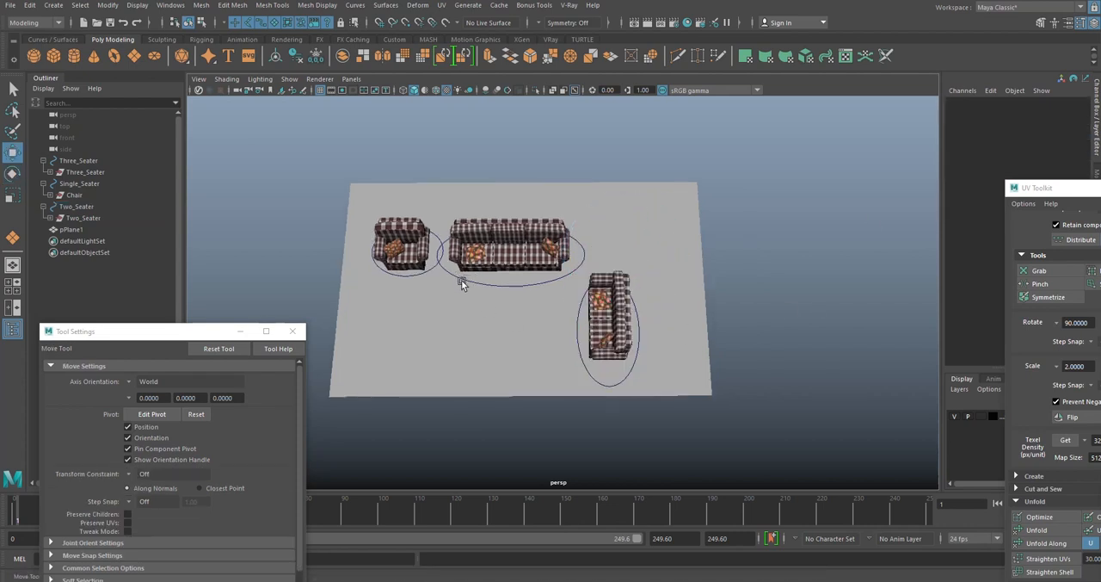
# - Set the armchair's Y rotation to 90 and move it forward to face the two-seater across the floor
pyautogui.keyDown('alt'); pyautogui.moveTo(461, 280); pyautogui.dragTo(492, 257, button='middle'); pyautogui.keyUp('alt')
pyautogui.scroll(3, 491, 256)
pyautogui.click(435, 220)
pyautogui.press('e')
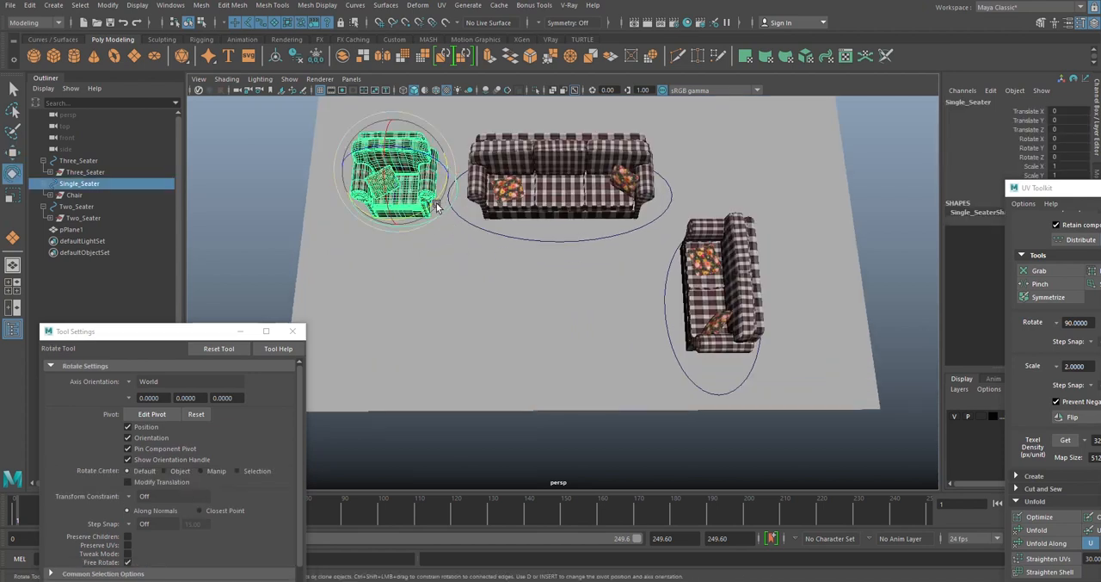
pyautogui.moveTo(436, 206); pyautogui.dragTo(486, 101)
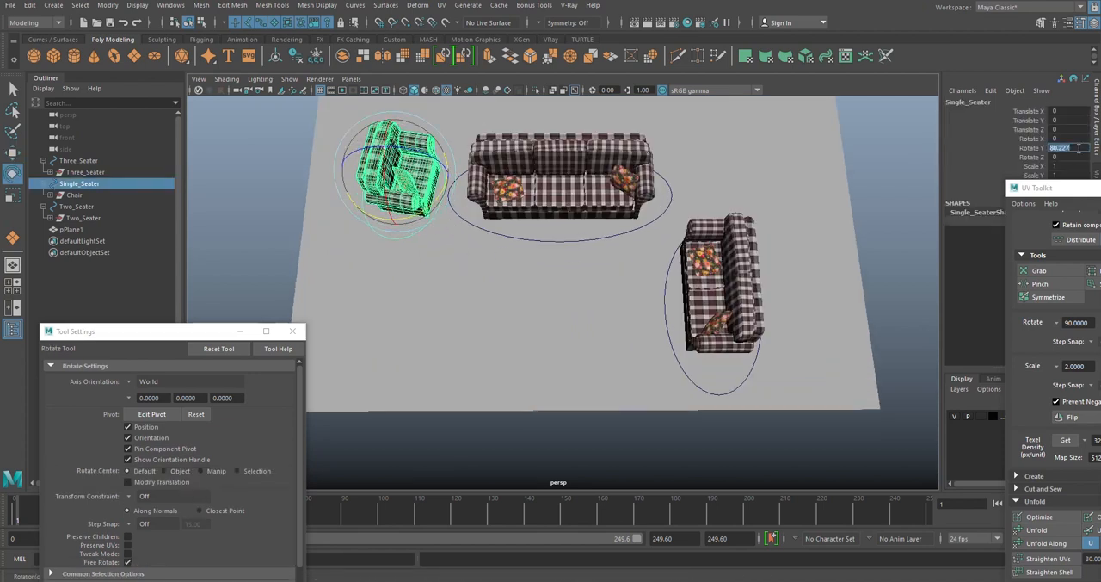
pyautogui.press('Return')
pyautogui.keyDown('alt'); pyautogui.moveTo(600, 236); pyautogui.dragTo(662, 234, button='middle'); pyautogui.keyUp('alt')
pyautogui.press('w')
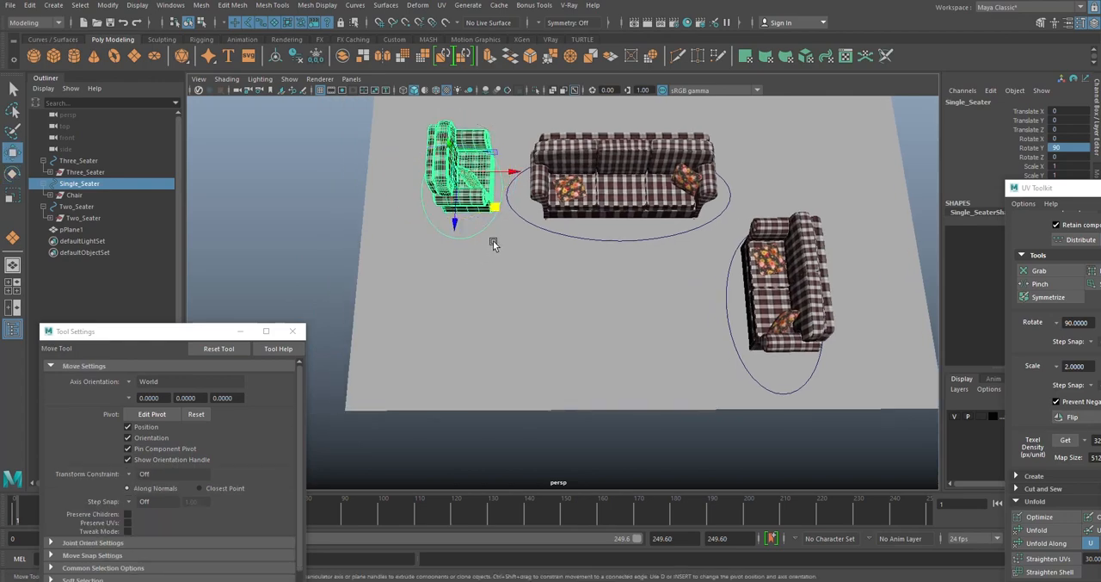
pyautogui.moveTo(495, 209); pyautogui.dragTo(577, 296)
pyautogui.scroll(5, 625, 259)
pyautogui.scroll(-3, 577, 295)
pyautogui.scroll(2, 548, 331)
pyautogui.click(808, 117)
# - Duplicate the armchair with its control circle and space the two armchairs side by side, facing the same way
pyautogui.keyDown('alt'); pyautogui.moveTo(753, 277); pyautogui.dragTo(552, 265); pyautogui.keyUp('alt')
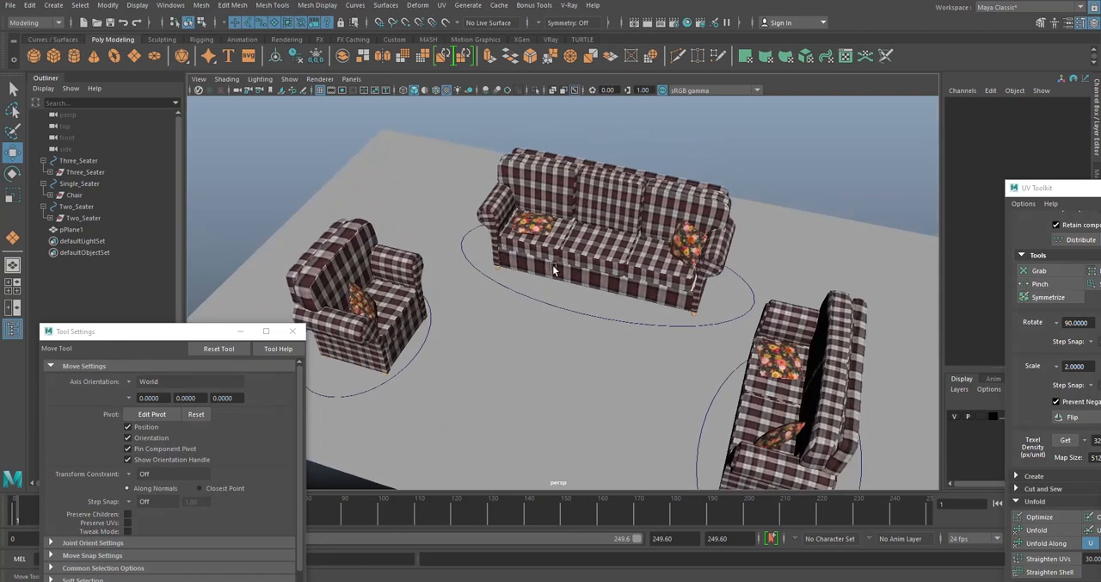
pyautogui.scroll(-3, 553, 265)
pyautogui.moveTo(552, 265)
pyautogui.keyDown('alt'); pyautogui.mouseDown()
pyautogui.moveTo(528, 326)
pyautogui.moveTo(465, 318)
pyautogui.moveTo(521, 276)
pyautogui.moveTo(532, 250)
pyautogui.moveTo(621, 250)
pyautogui.mouseUp(); pyautogui.keyUp('alt')
pyautogui.click(522, 278)
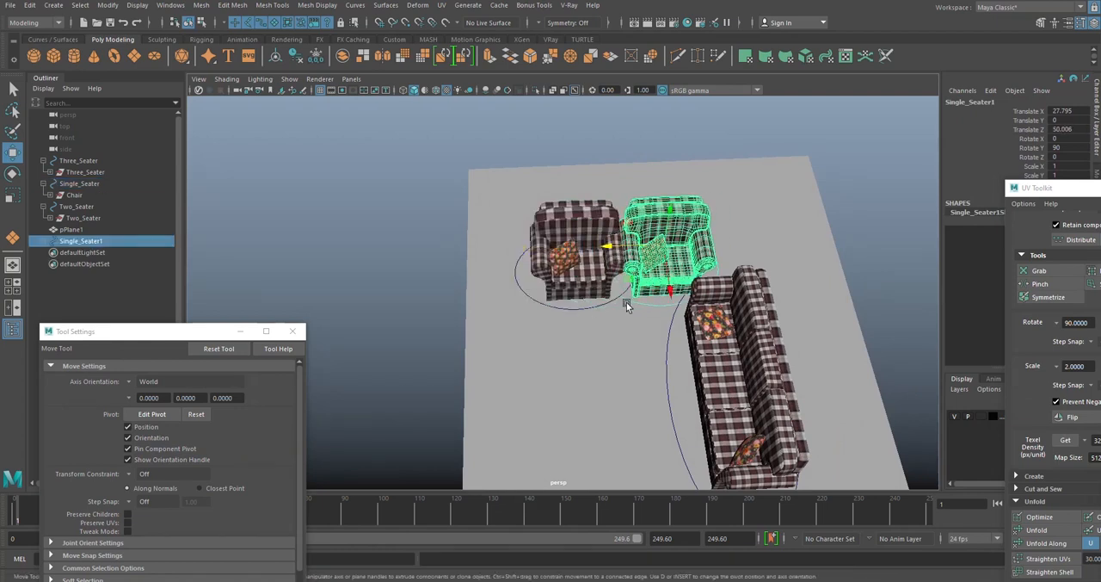
pyautogui.keyDown('shift'); pyautogui.click(590, 308); pyautogui.keyUp('shift')
pyautogui.moveTo(542, 250); pyautogui.dragTo(513, 250)
pyautogui.click(516, 151)
# - Rotate and reposition the pillow of the armchair nearer the three-seater so it lies flat on the seat
pyautogui.keyDown('alt'); pyautogui.moveTo(595, 274); pyautogui.dragTo(602, 239); pyautogui.keyUp('alt')
pyautogui.keyDown('alt'); pyautogui.moveTo(601, 239); pyautogui.dragTo(588, 282, button='middle'); pyautogui.keyUp('alt')
pyautogui.scroll(4, 588, 283)
pyautogui.click(583, 305)
pyautogui.press('e')
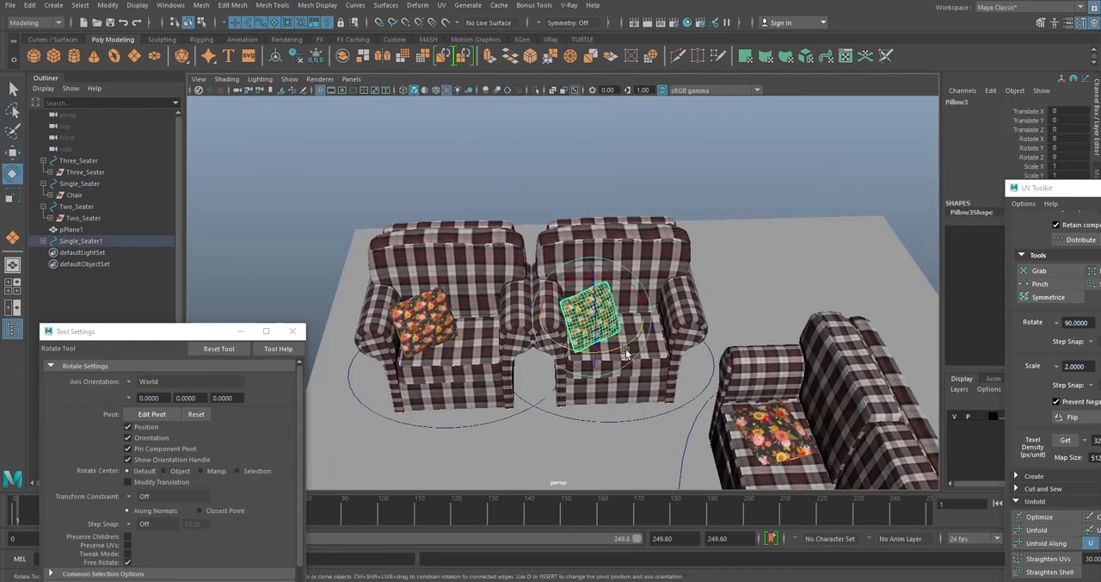
pyautogui.moveTo(623, 346); pyautogui.dragTo(593, 346)
pyautogui.press('w')
pyautogui.moveTo(537, 367); pyautogui.dragTo(568, 372)
pyautogui.keyDown('alt'); pyautogui.moveTo(596, 331); pyautogui.dragTo(616, 257); pyautogui.keyUp('alt')
pyautogui.press('e')
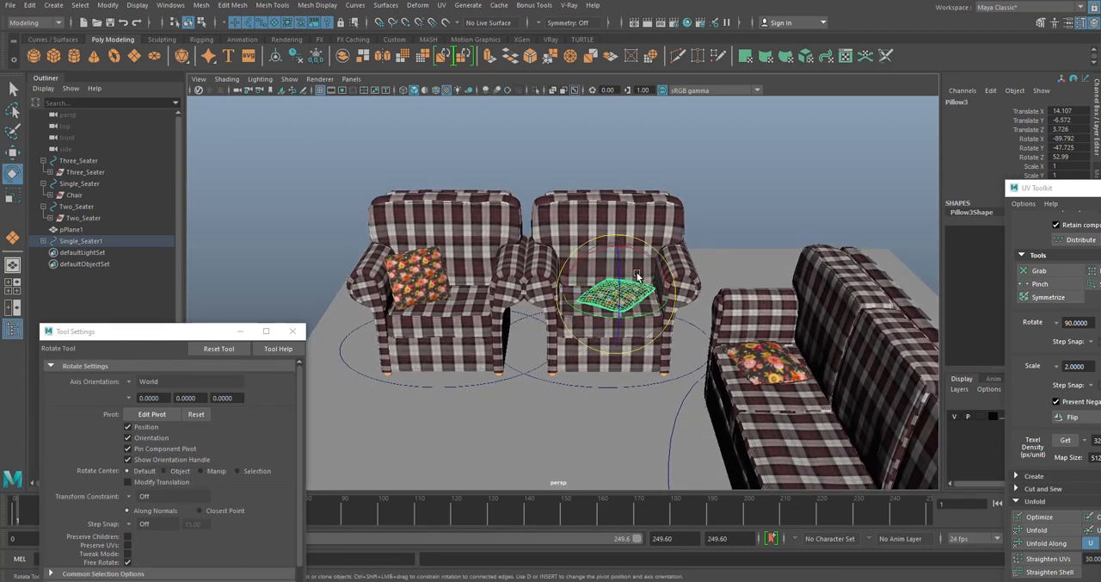
pyautogui.click(627, 308)
pyautogui.click(621, 299)
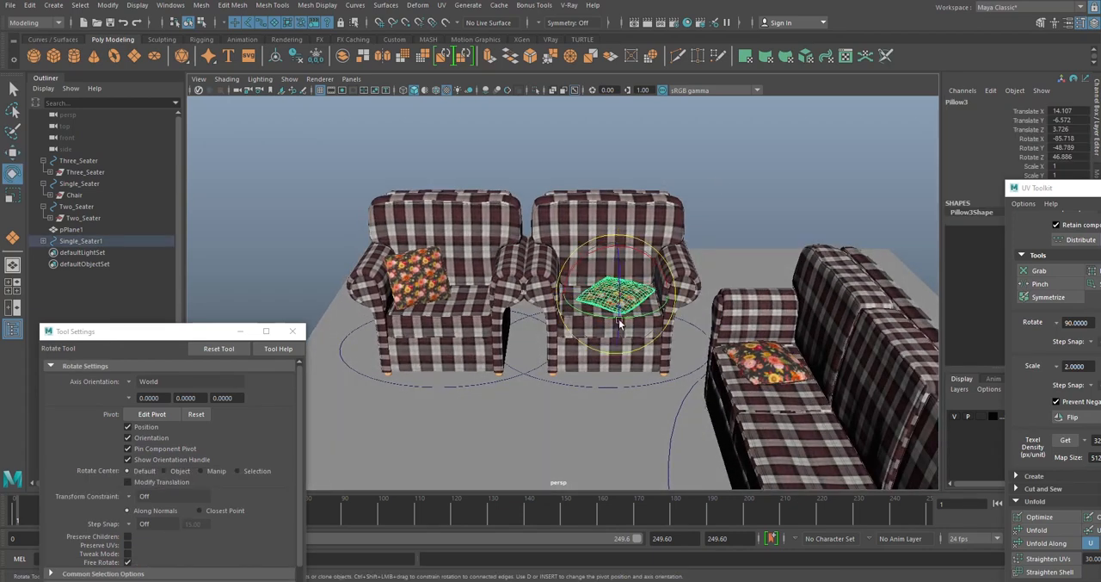
# - Move that flat pillow off the armchair and onto the floor in front of it
pyautogui.press('w')
pyautogui.keyDown('alt'); pyautogui.moveTo(618, 320); pyautogui.dragTo(806, 276); pyautogui.keyUp('alt')
pyautogui.click(736, 158)
pyautogui.keyDown('alt'); pyautogui.moveTo(736, 158); pyautogui.dragTo(625, 249); pyautogui.keyUp('alt')
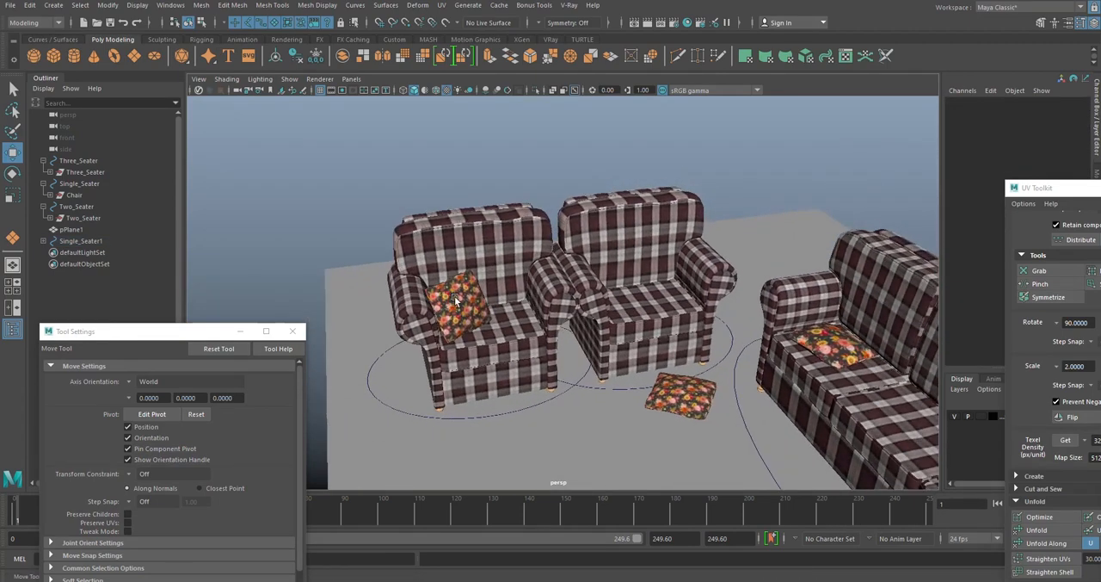
# - Tilt the other armchair's pillow back and move it across the seat to rest near the opposite armrest
pyautogui.click(453, 298)
pyautogui.press('e')
pyautogui.moveTo(451, 298); pyautogui.dragTo(487, 279)
pyautogui.press('w')
pyautogui.press('e')
pyautogui.press('w')
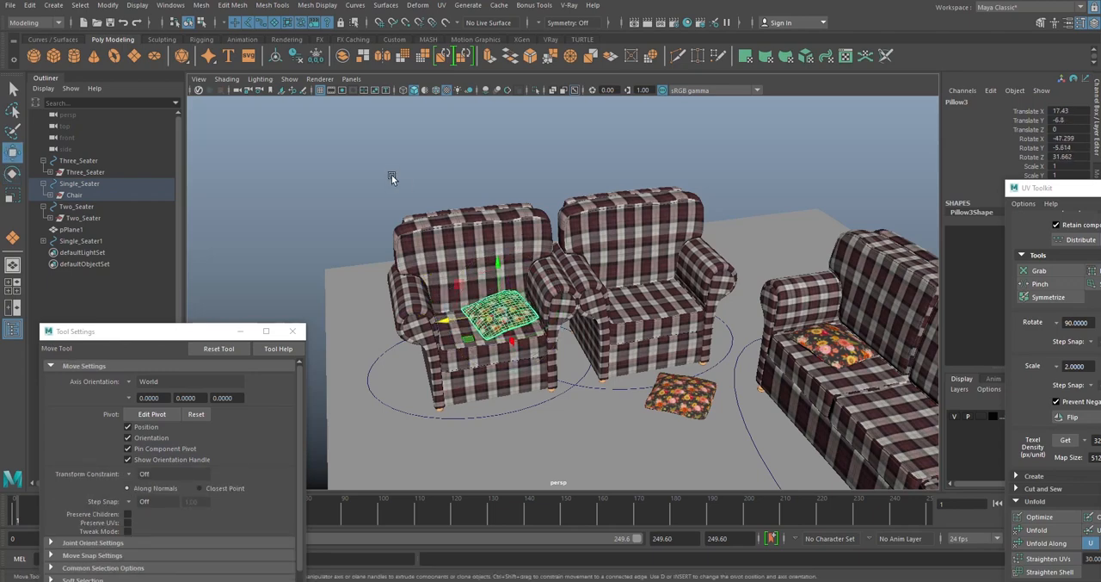
# - Delete the upright pillow leaning at the two-seater's near armrest, keeping the pillow lying flat on its seat
pyautogui.click(392, 177)
pyautogui.keyDown('alt'); pyautogui.moveTo(391, 177); pyautogui.dragTo(740, 194); pyautogui.keyUp('alt')
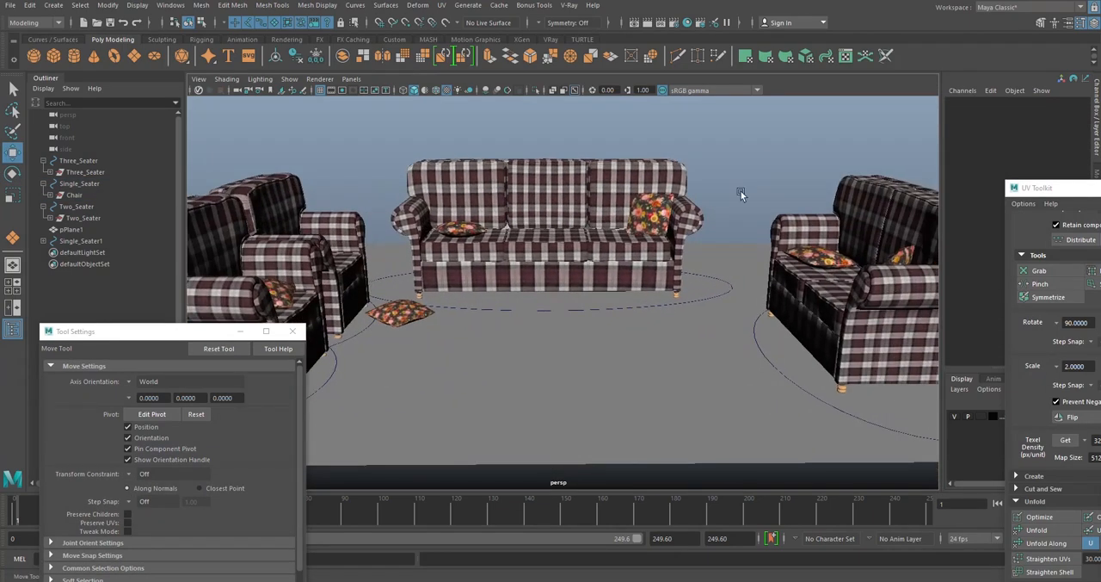
pyautogui.keyDown('alt'); pyautogui.moveTo(765, 157); pyautogui.dragTo(736, 238); pyautogui.keyUp('alt')
pyautogui.click(736, 239)
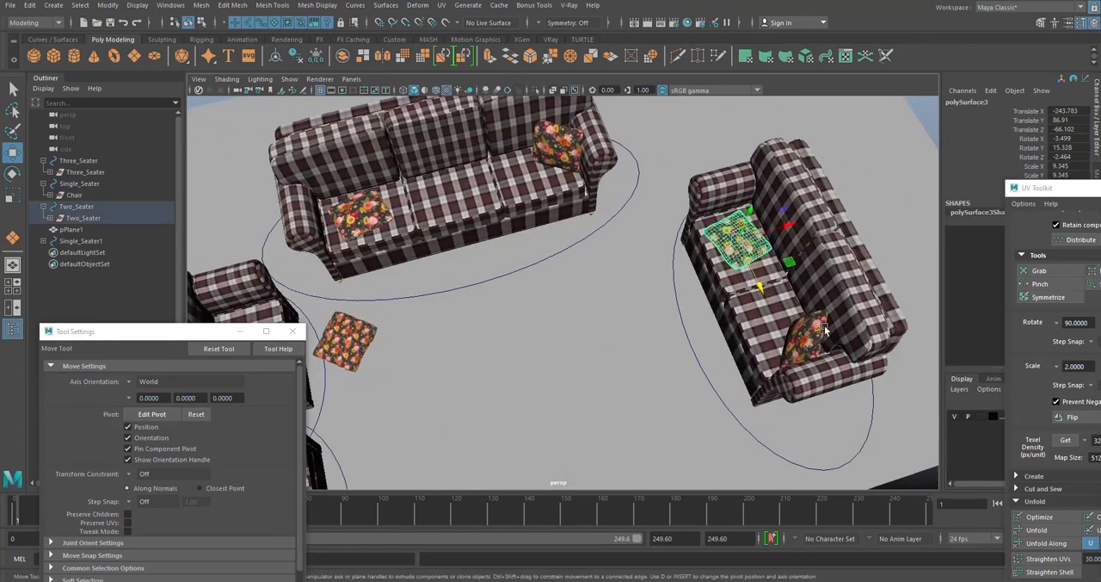
pyautogui.click(822, 344)
pyautogui.press('Delete')
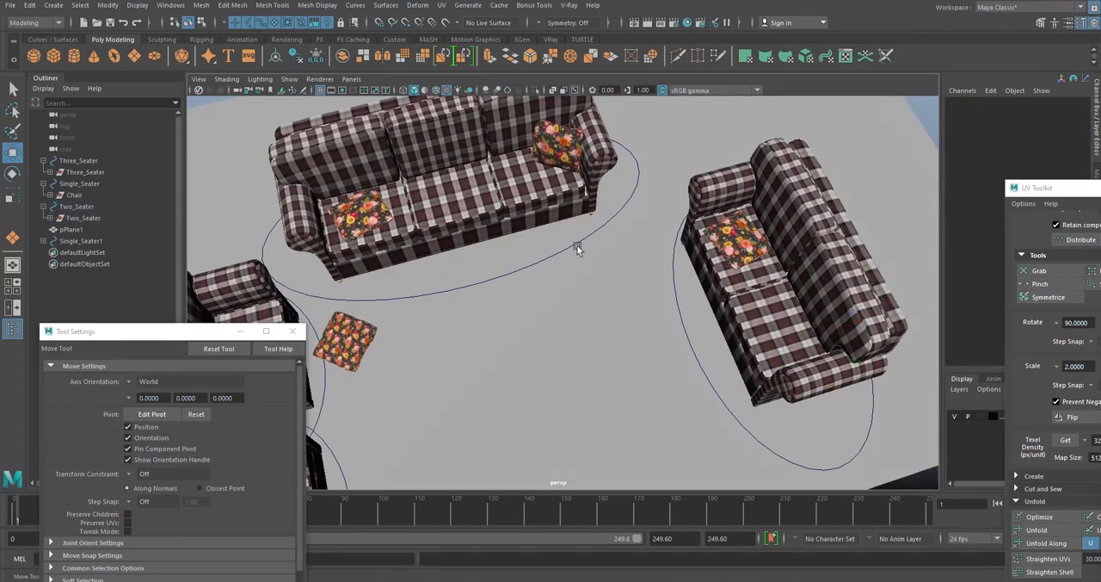
# - Shift the three-seater with its control circle slightly sideways toward the two-seater and deselect it
pyautogui.keyDown('alt'); pyautogui.moveTo(576, 245); pyautogui.dragTo(671, 261); pyautogui.keyUp('alt')
pyautogui.keyDown('alt'); pyautogui.moveTo(671, 261); pyautogui.dragTo(763, 171, button='right'); pyautogui.keyUp('alt')
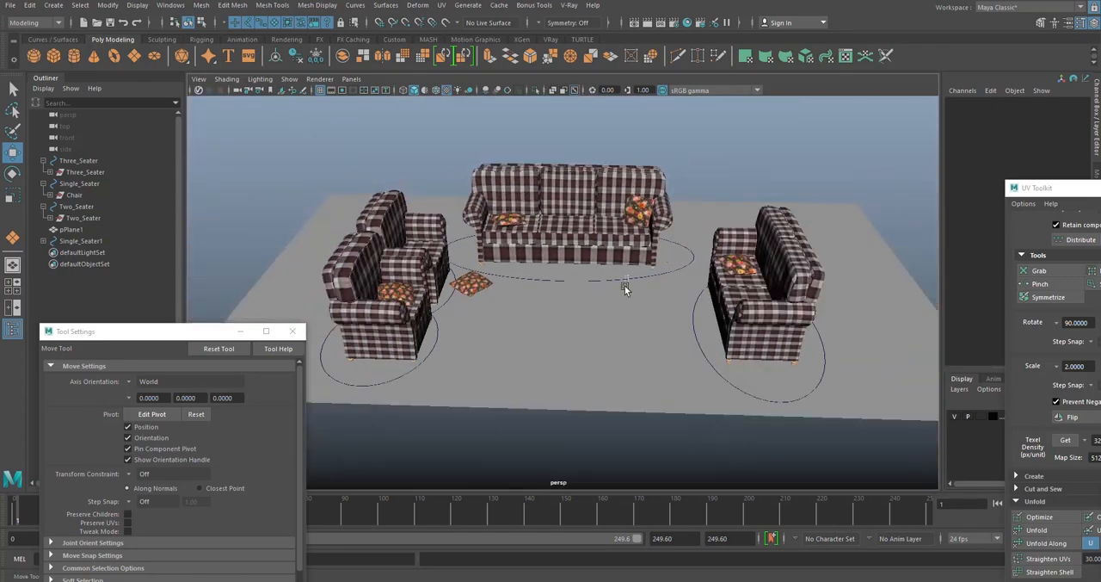
pyautogui.moveTo(629, 276); pyautogui.dragTo(624, 285)
pyautogui.scroll(4, 637, 267)
pyautogui.click(763, 129)
pyautogui.press('s')
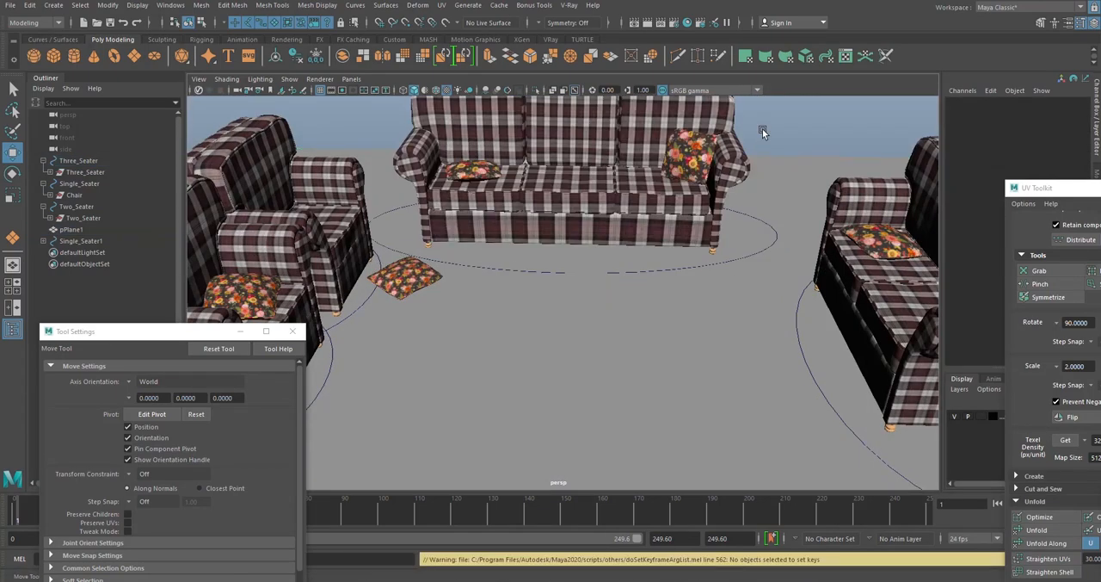
pyautogui.keyDown('alt'); pyautogui.moveTo(714, 225); pyautogui.dragTo(706, 250); pyautogui.keyUp('alt')
pyautogui.scroll(-5, 706, 250)
pyautogui.click(654, 269)
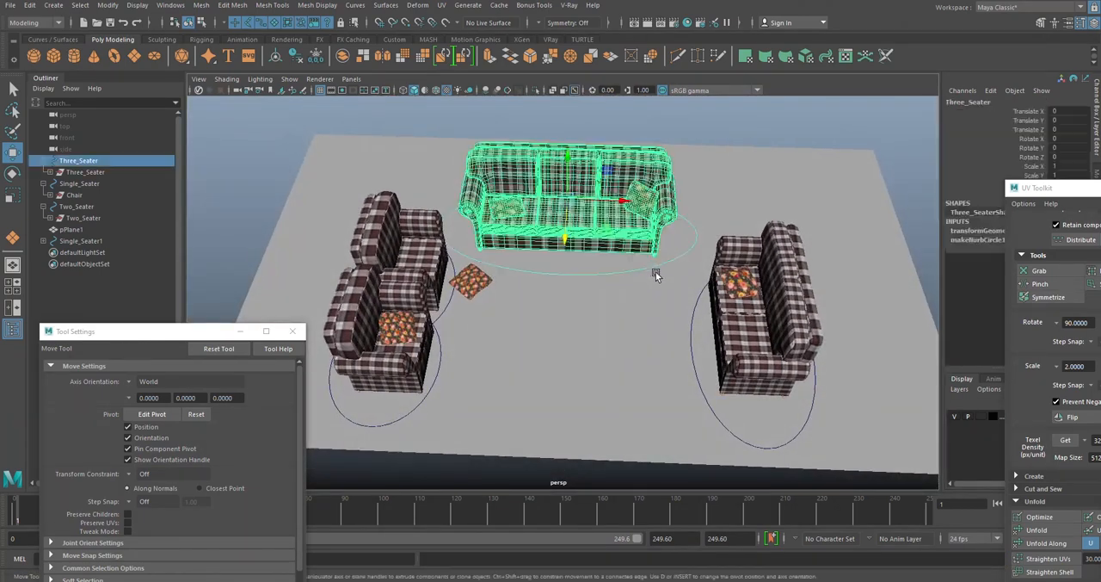
pyautogui.moveTo(618, 205); pyautogui.dragTo(631, 206)
pyautogui.click(721, 155)
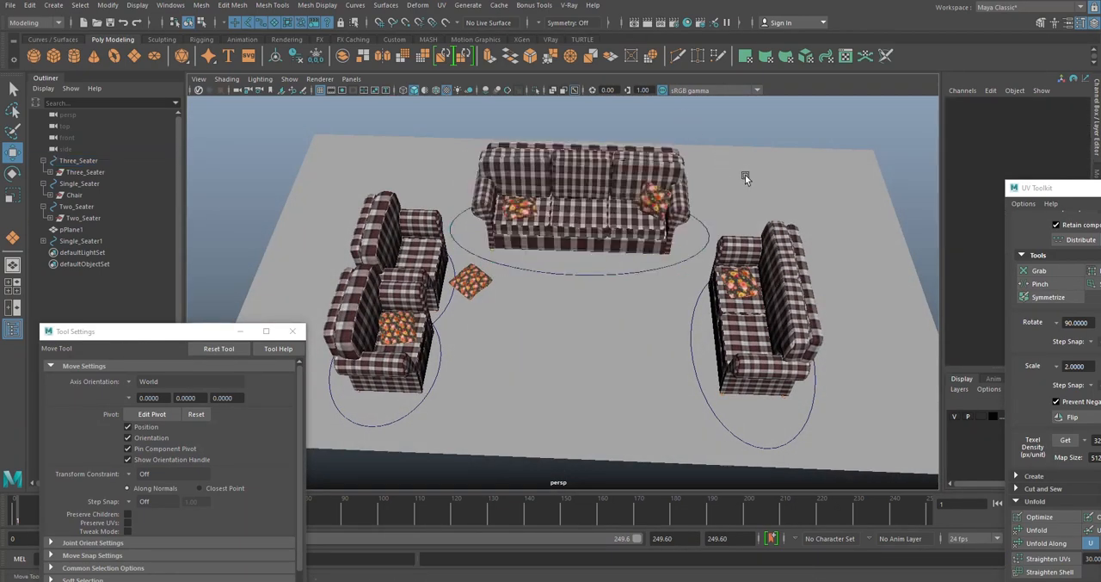
# - Examine the arrangement of sofas, armchairs and pillows from several angles
pyautogui.keyDown('alt'); pyautogui.moveTo(634, 304); pyautogui.dragTo(637, 195); pyautogui.keyUp('alt')
pyautogui.scroll(5, 597, 275)
pyautogui.scroll(-8, 597, 269)
pyautogui.scroll(5, 596, 248)
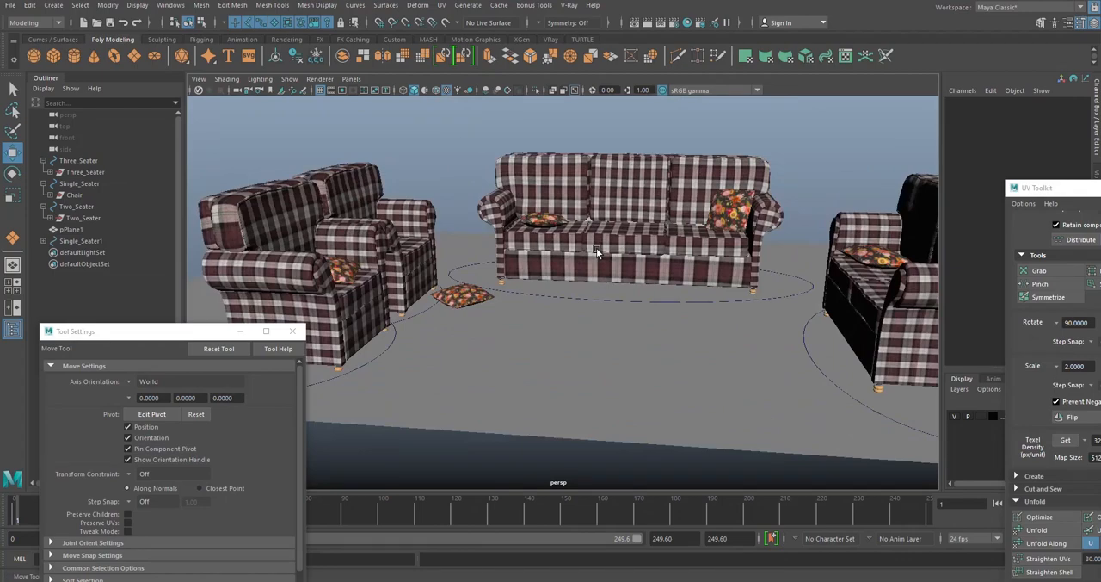
pyautogui.keyDown('alt'); pyautogui.moveTo(611, 325); pyautogui.dragTo(555, 266); pyautogui.keyUp('alt')
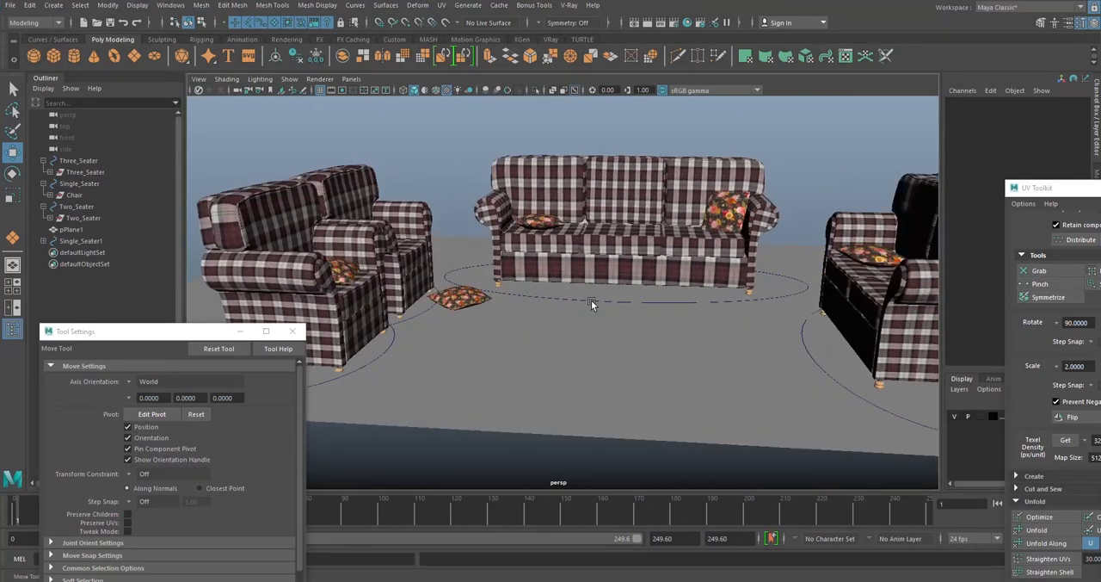
pyautogui.keyDown('alt'); pyautogui.moveTo(591, 302); pyautogui.dragTo(611, 282); pyautogui.keyUp('alt')
pyautogui.scroll(-6, 627, 304)
pyautogui.scroll(3, 602, 330)
# - Assign a new V-Ray material to the floor plane under the furniture
pyautogui.click(602, 329)
pyautogui.scroll(2, 606, 325)
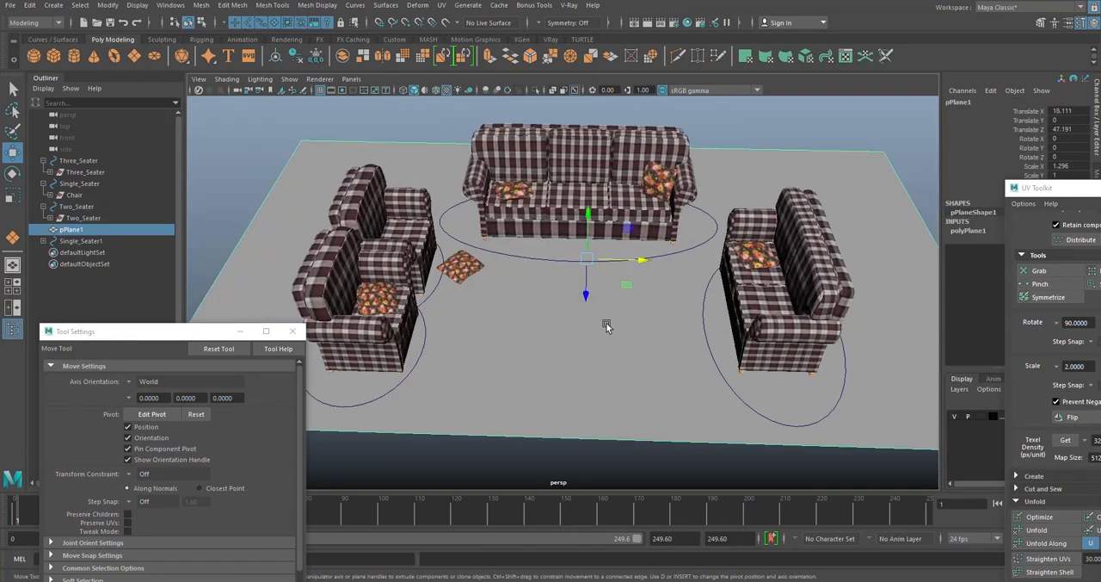
pyautogui.click(551, 39)
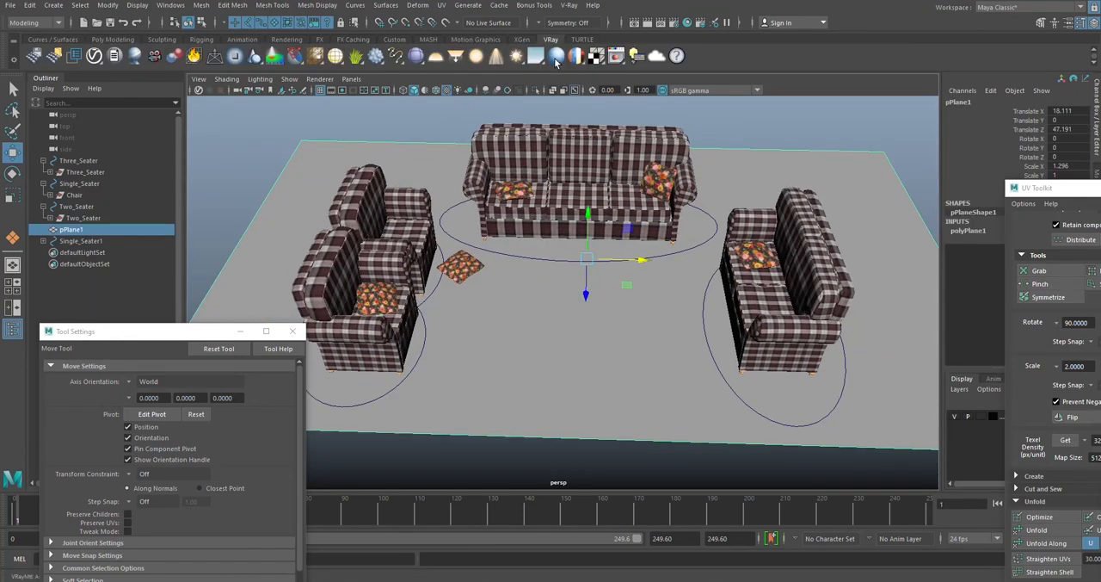
pyautogui.click(555, 56)
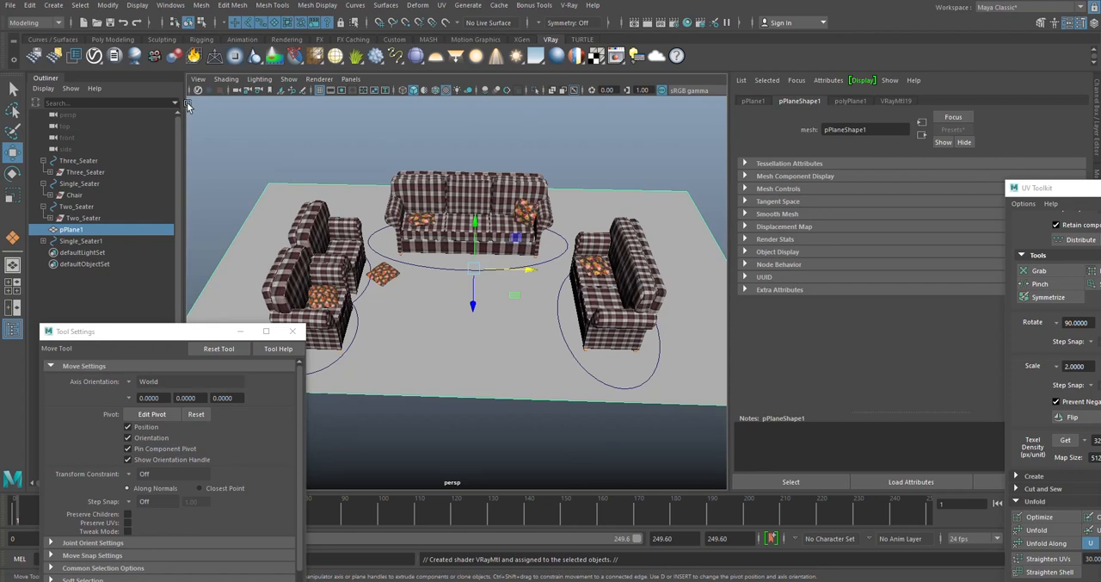
pyautogui.click(112, 40)
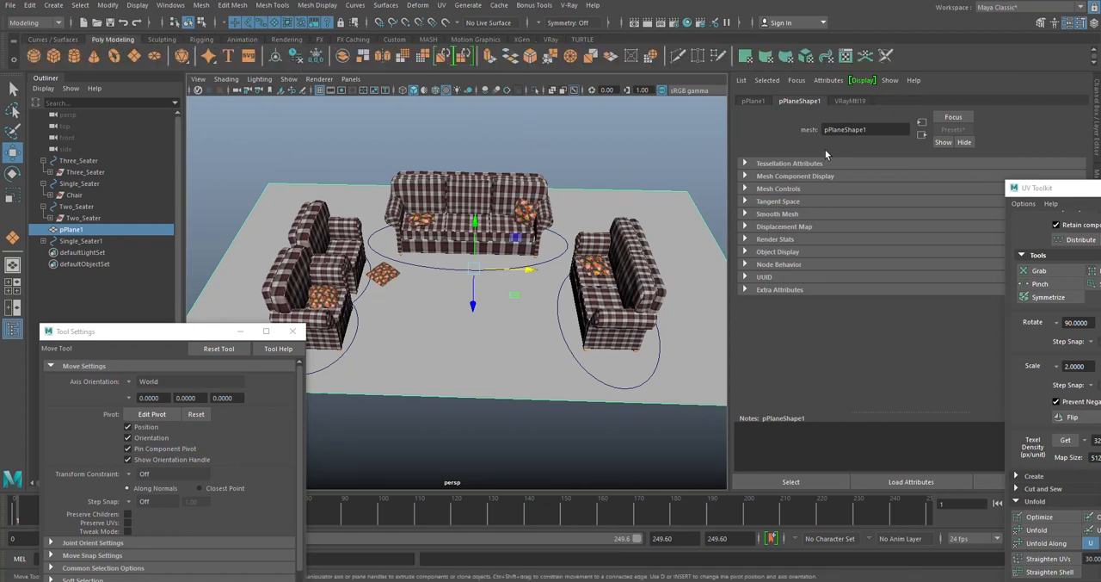
# - Close the UV Toolkit and connect a File texture to the floor material's Diffuse Color
pyautogui.click(850, 101)
pyautogui.moveTo(1051, 194); pyautogui.dragTo(789, 191)
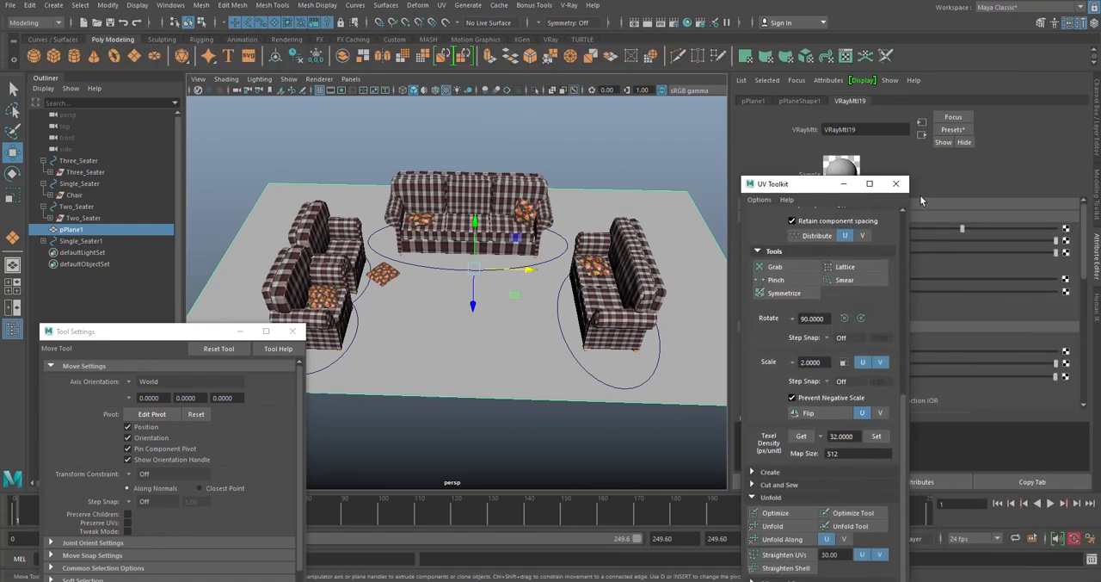
pyautogui.click(897, 185)
pyautogui.click(1066, 241)
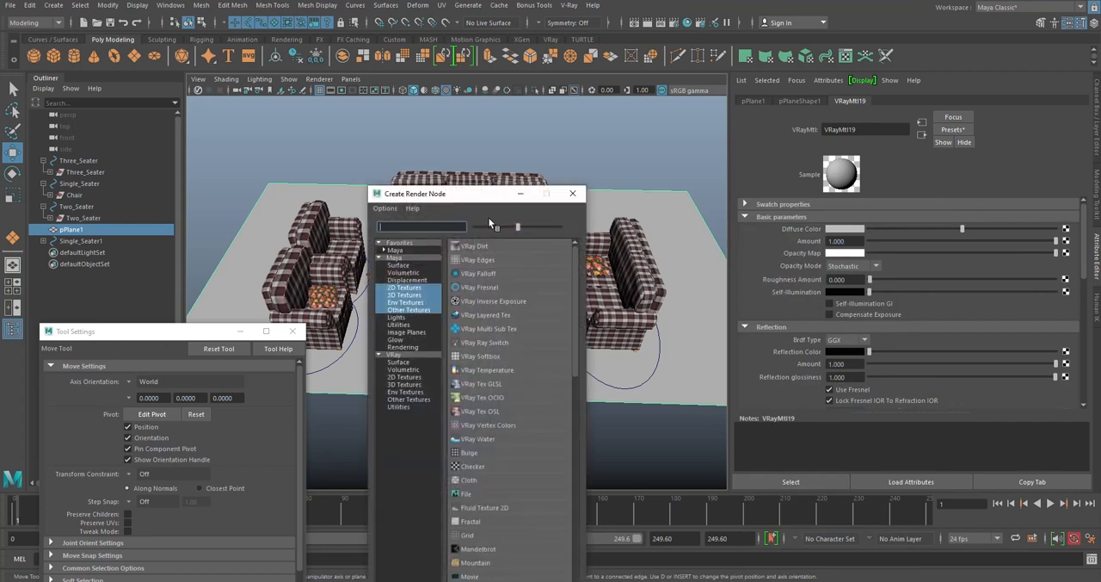
pyautogui.click(466, 493)
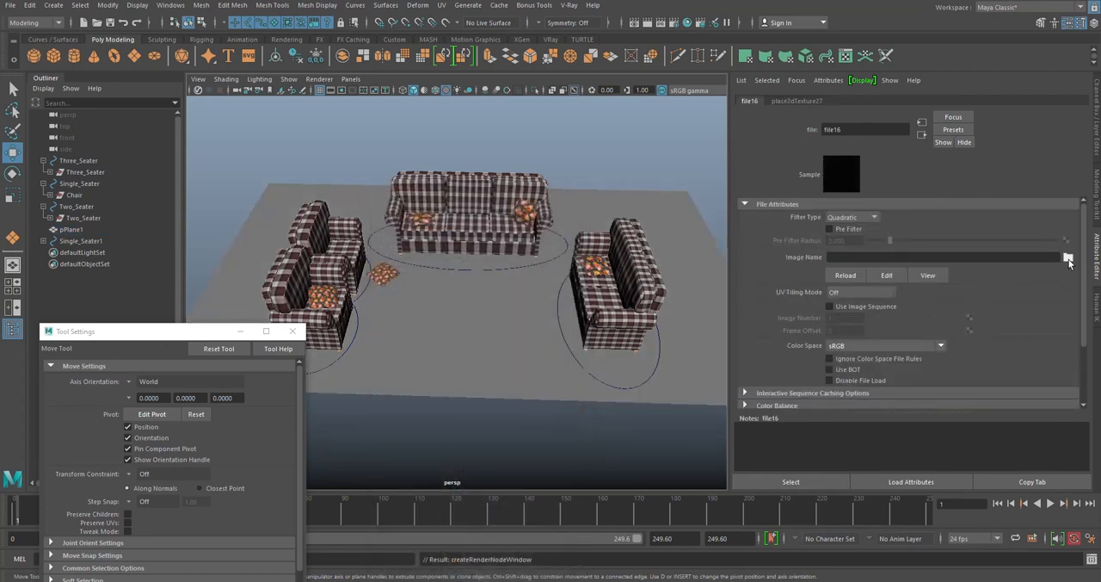
# - Load rug.jpg from D:\COVID19\sourceimages as the image of the floor's file texture
pyautogui.click(1067, 258)
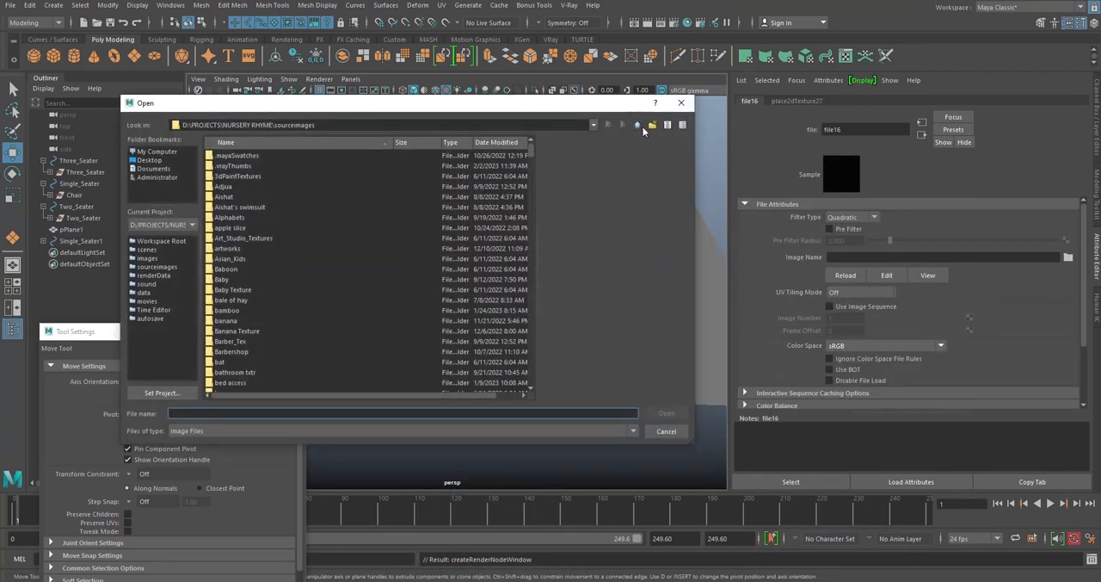
pyautogui.click(638, 126)
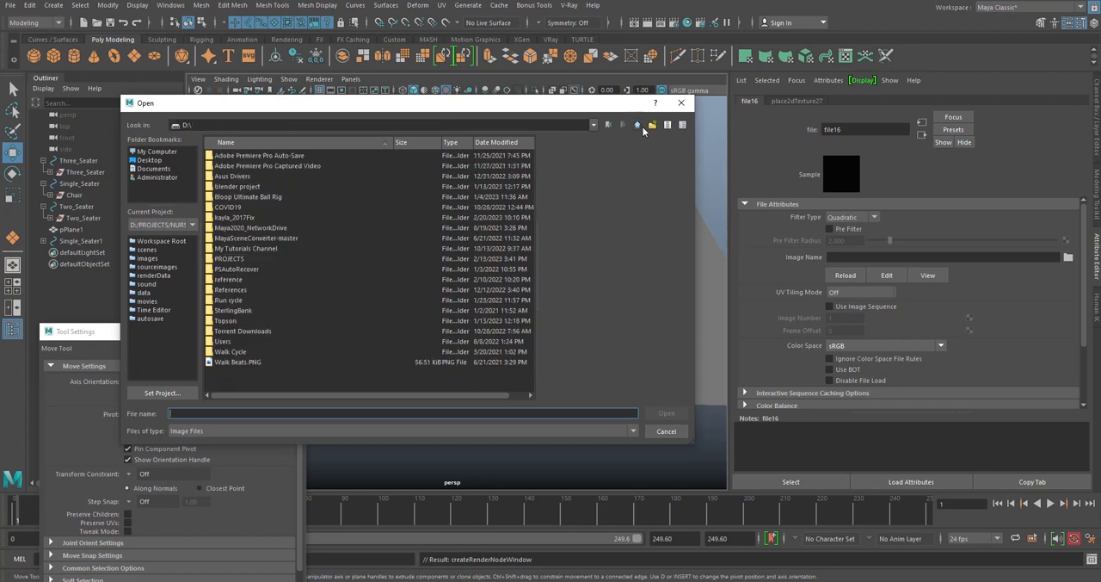
pyautogui.doubleClick(231, 208)
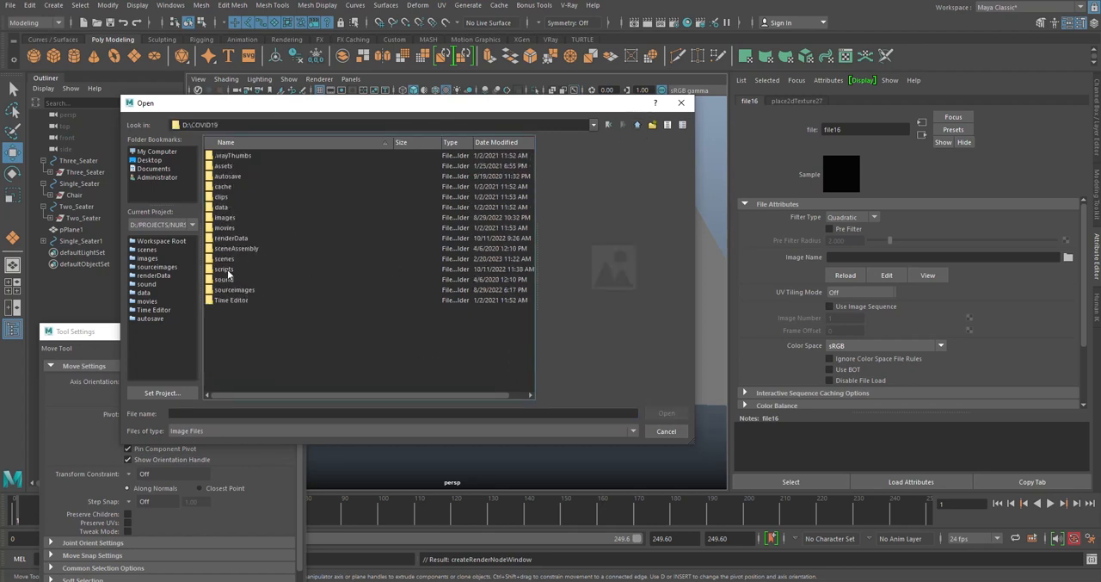
pyautogui.doubleClick(237, 294)
pyautogui.click(244, 292)
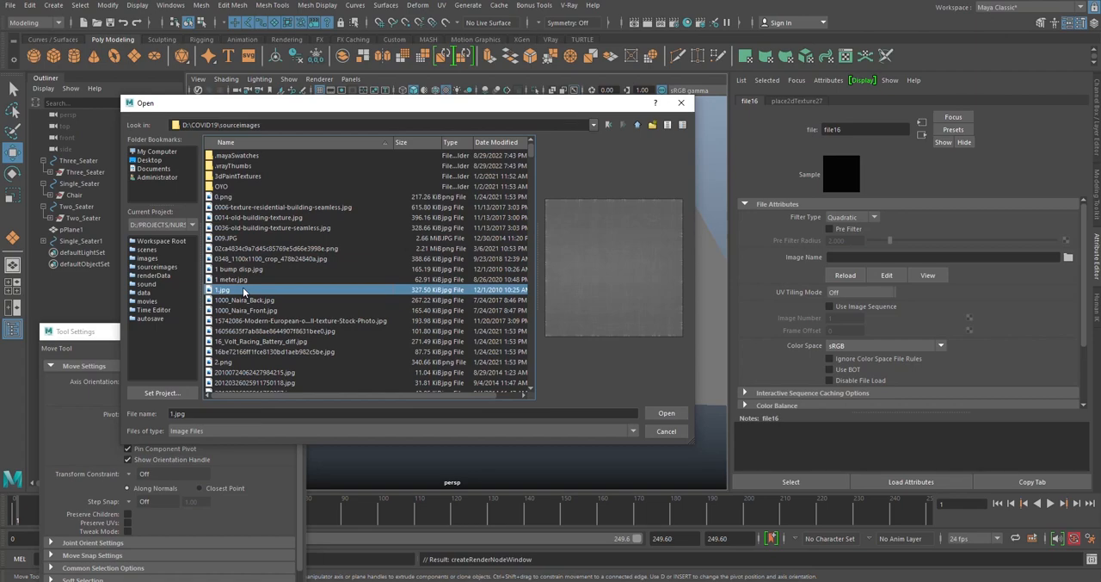
pyautogui.write('rug')
pyautogui.click(666, 413)
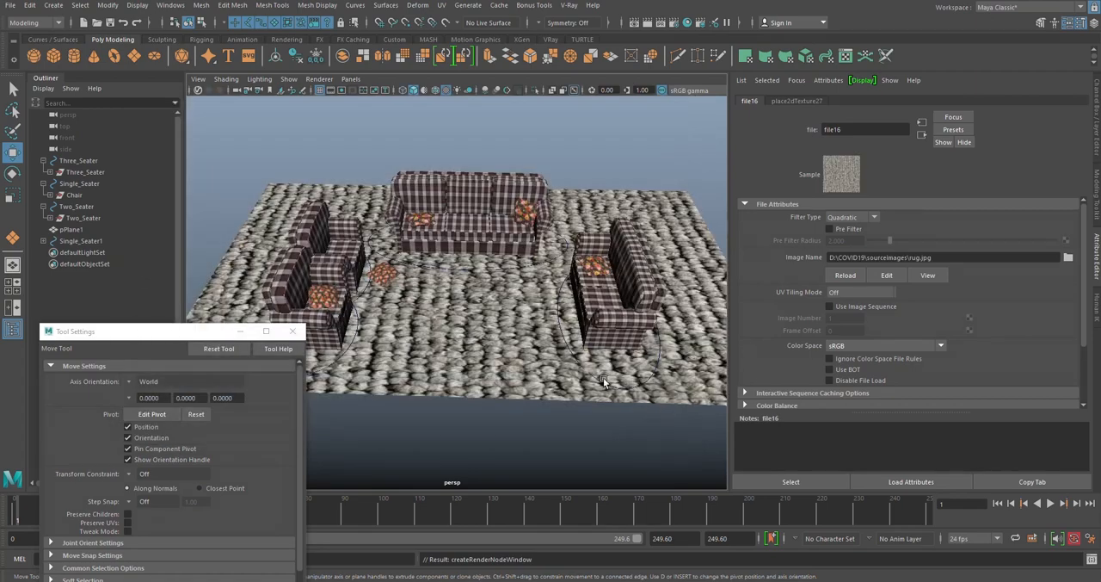
# - Set the rug texture's Repeat UV to 10 by 10 in its 2D placement attributes
pyautogui.keyDown('alt'); pyautogui.moveTo(551, 118); pyautogui.dragTo(563, 185); pyautogui.keyUp('alt')
pyautogui.scroll(5, 522, 172)
pyautogui.click(812, 101)
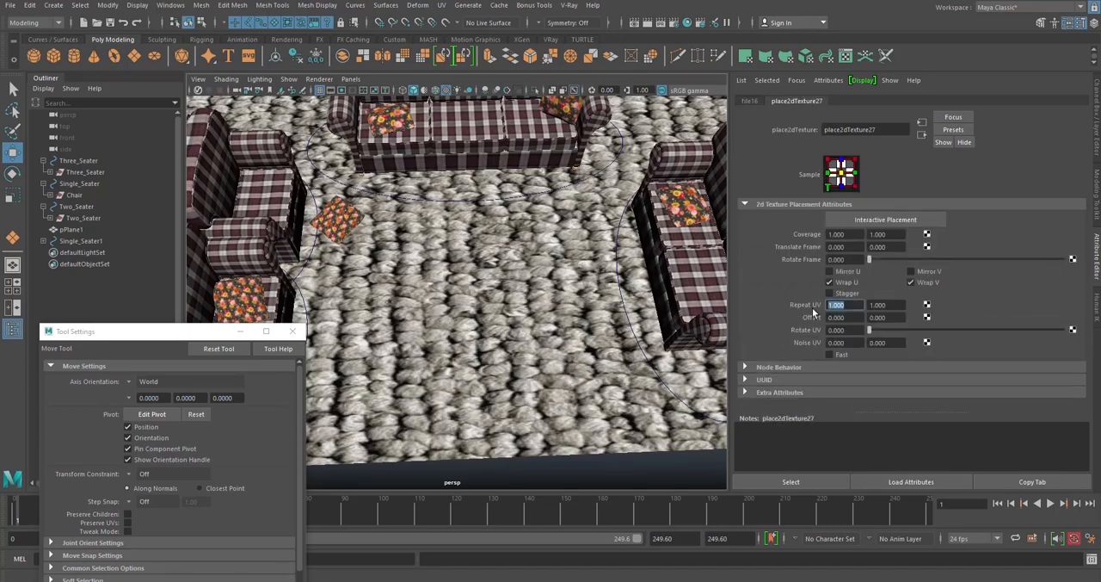
pyautogui.write('10')
pyautogui.press('Tab')
pyautogui.write('10')
pyautogui.press('Return')
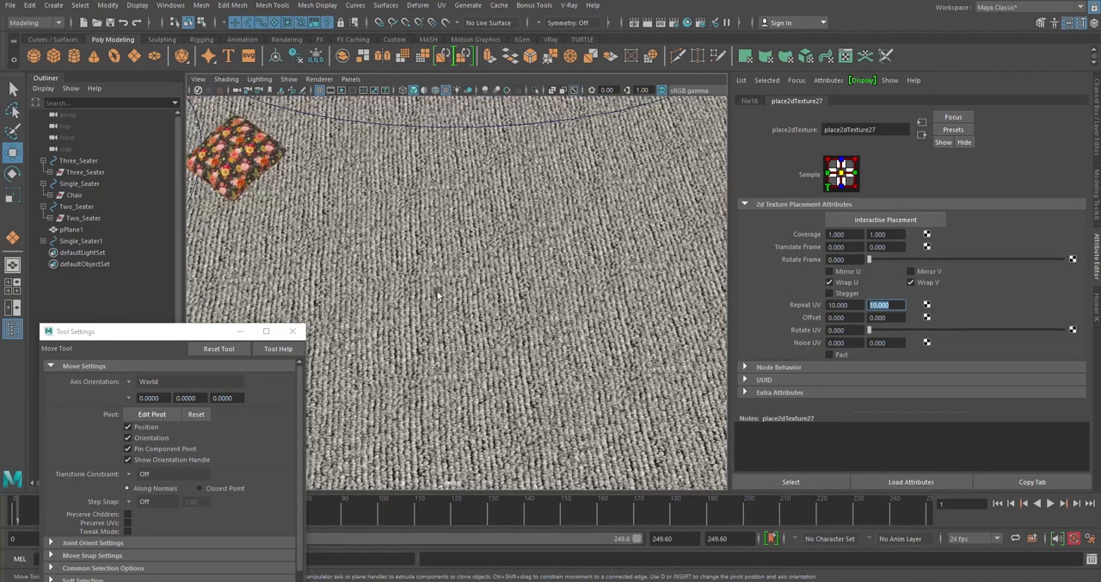
# - Set the rug texture's Repeat UV to 20 by 20 for a finer weave on the floor
pyautogui.keyDown('alt'); pyautogui.moveTo(437, 294); pyautogui.dragTo(516, 392); pyautogui.keyUp('alt')
pyautogui.scroll(-4, 492, 278)
pyautogui.scroll(-4, 512, 323)
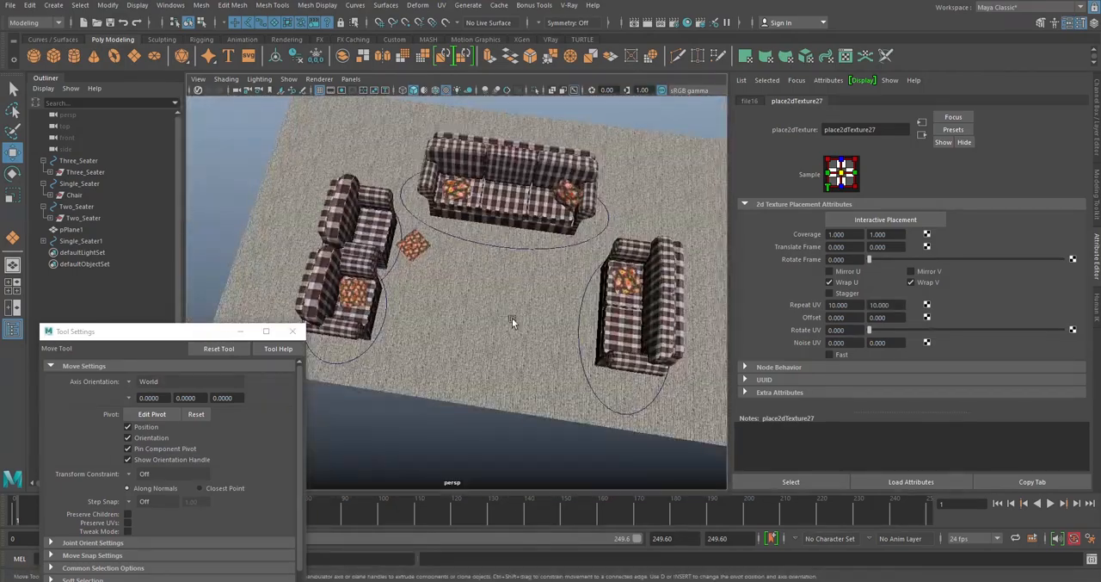
pyautogui.scroll(6, 474, 278)
pyautogui.keyDown('alt'); pyautogui.moveTo(512, 319); pyautogui.dragTo(460, 284); pyautogui.keyUp('alt')
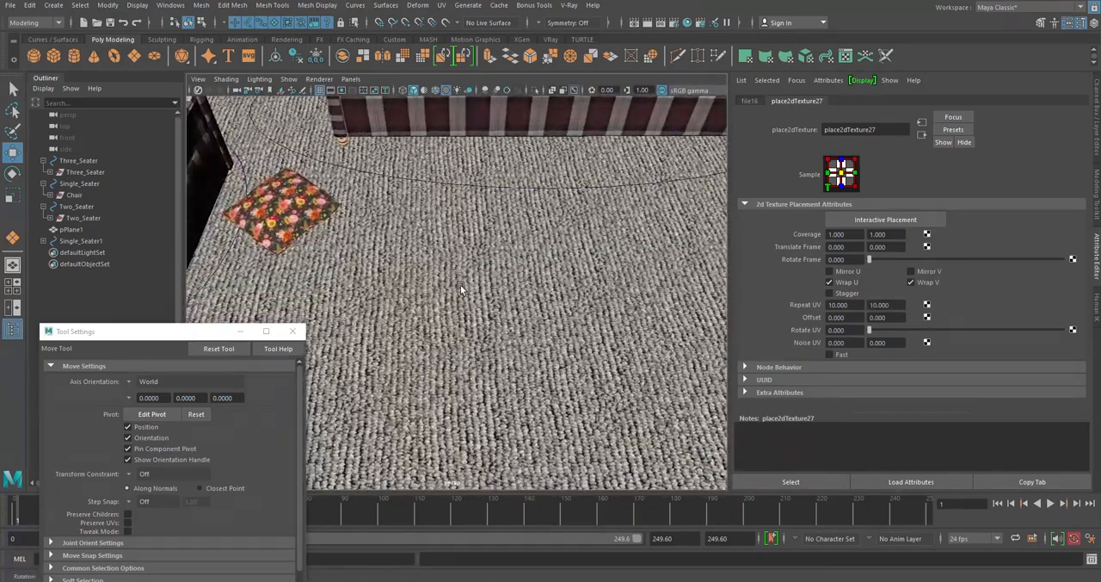
pyautogui.click(830, 306)
pyautogui.write('20')
pyautogui.press('Tab')
pyautogui.write('20')
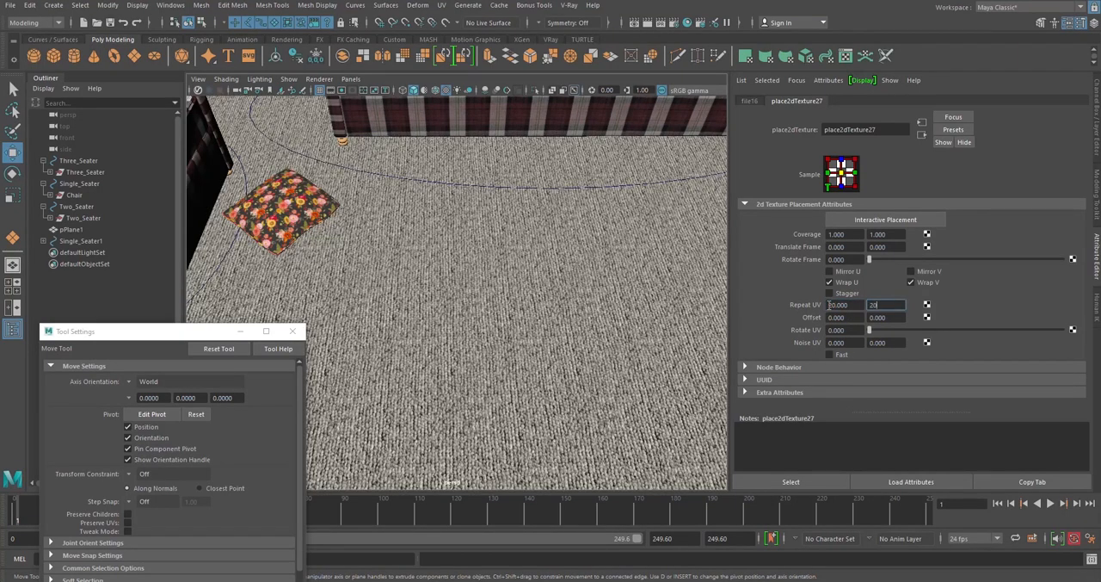
pyautogui.press('Return')
pyautogui.scroll(-5, 491, 287)
pyautogui.keyDown('alt'); pyautogui.moveTo(492, 287); pyautogui.dragTo(494, 263); pyautogui.keyUp('alt')
pyautogui.scroll(-6, 494, 261)
pyautogui.click(535, 408)
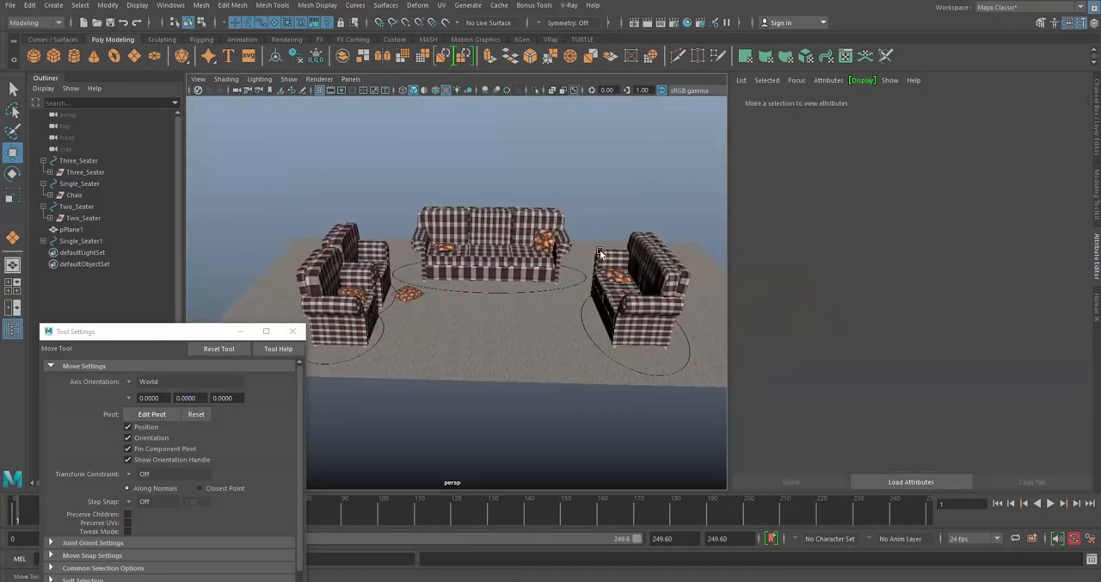
# - Examine the furniture layout on the rug-textured floor from several angles, with the Channel Box shown again
pyautogui.scroll(6, 538, 354)
pyautogui.scroll(5, 538, 344)
pyautogui.keyDown('alt'); pyautogui.moveTo(537, 293); pyautogui.dragTo(506, 238); pyautogui.keyUp('alt')
pyautogui.scroll(-5, 525, 141)
pyautogui.keyDown('alt'); pyautogui.moveTo(526, 141); pyautogui.dragTo(462, 219); pyautogui.keyUp('alt')
pyautogui.keyDown('alt'); pyautogui.moveTo(463, 150); pyautogui.dragTo(804, 185); pyautogui.keyUp('alt')
pyautogui.click(1096, 117)
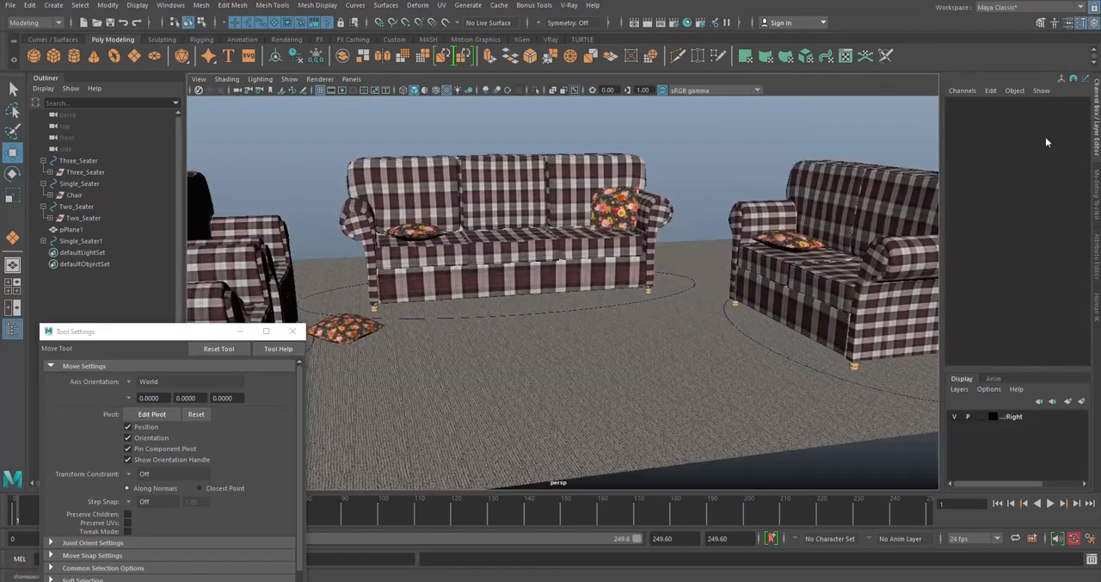
pyautogui.keyDown('alt'); pyautogui.moveTo(594, 200); pyautogui.dragTo(637, 258); pyautogui.keyUp('alt')
pyautogui.scroll(-5, 672, 207)
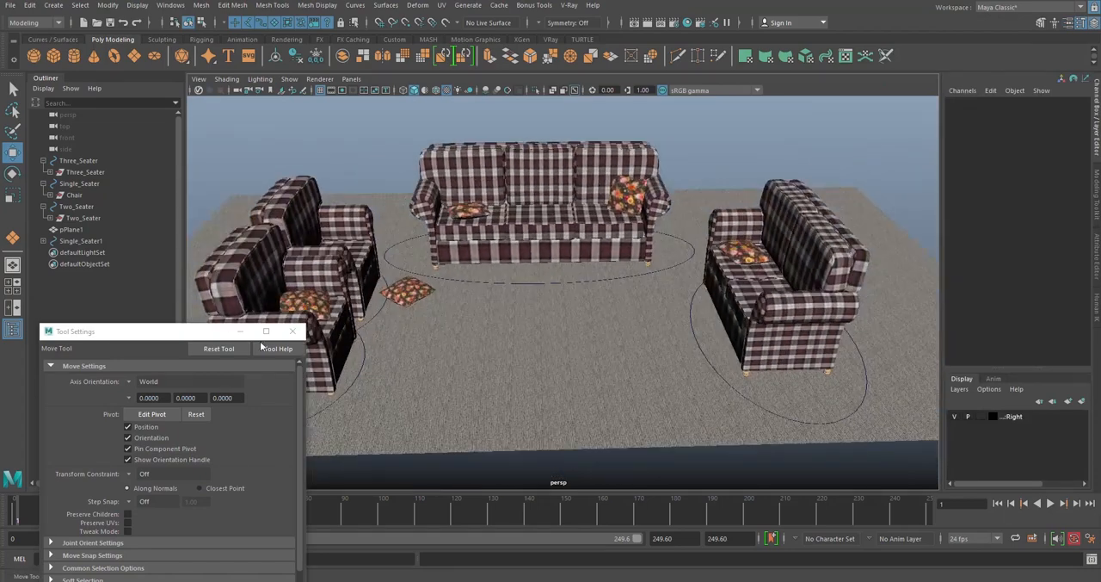
pyautogui.moveTo(172, 331); pyautogui.dragTo(226, 225)
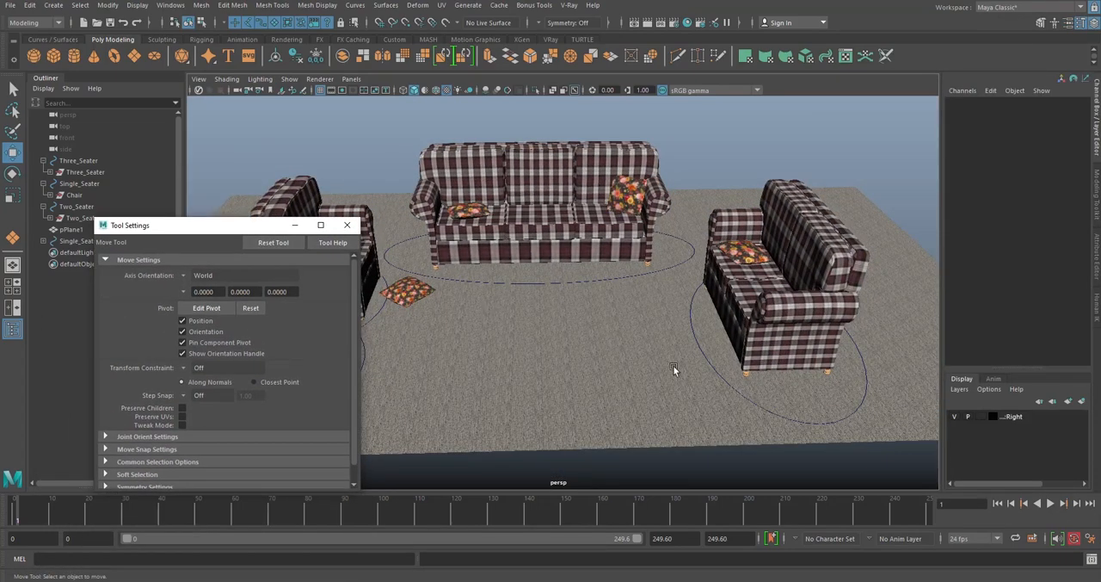